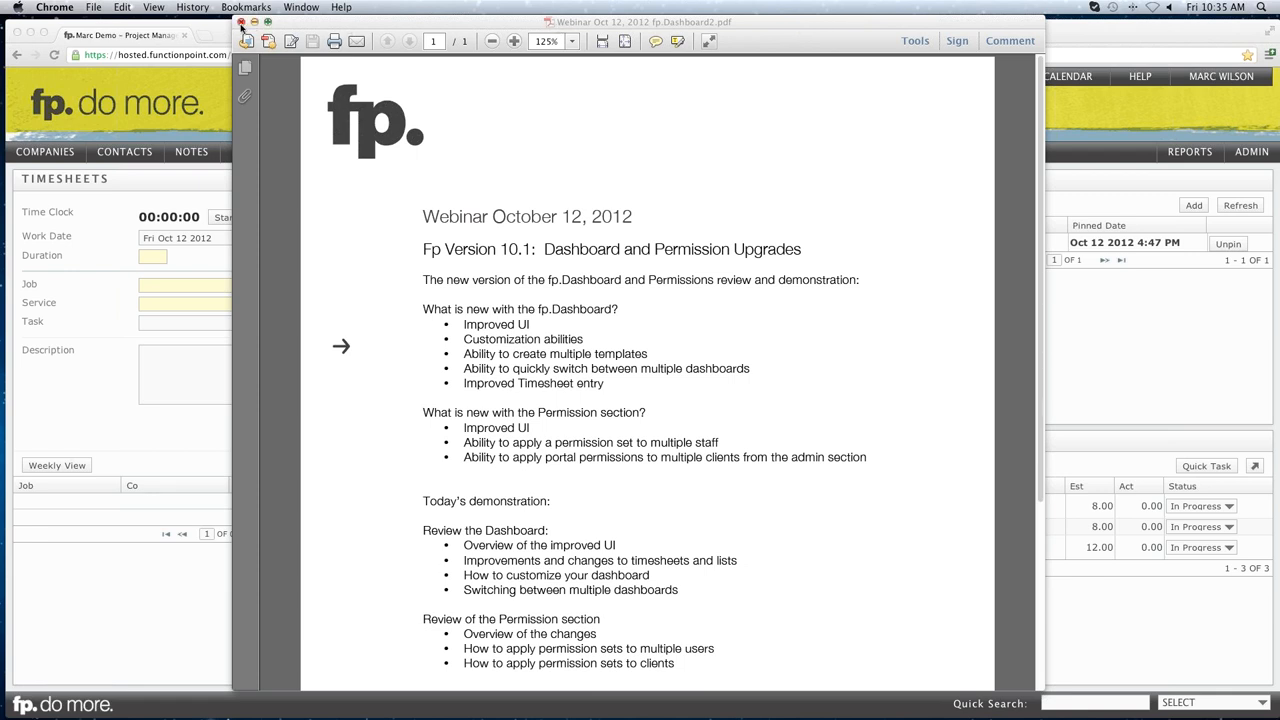
# Close the webinar agenda PDF in Adobe Reader to reveal the Function Point dashboard.
pyautogui.click(241, 23)
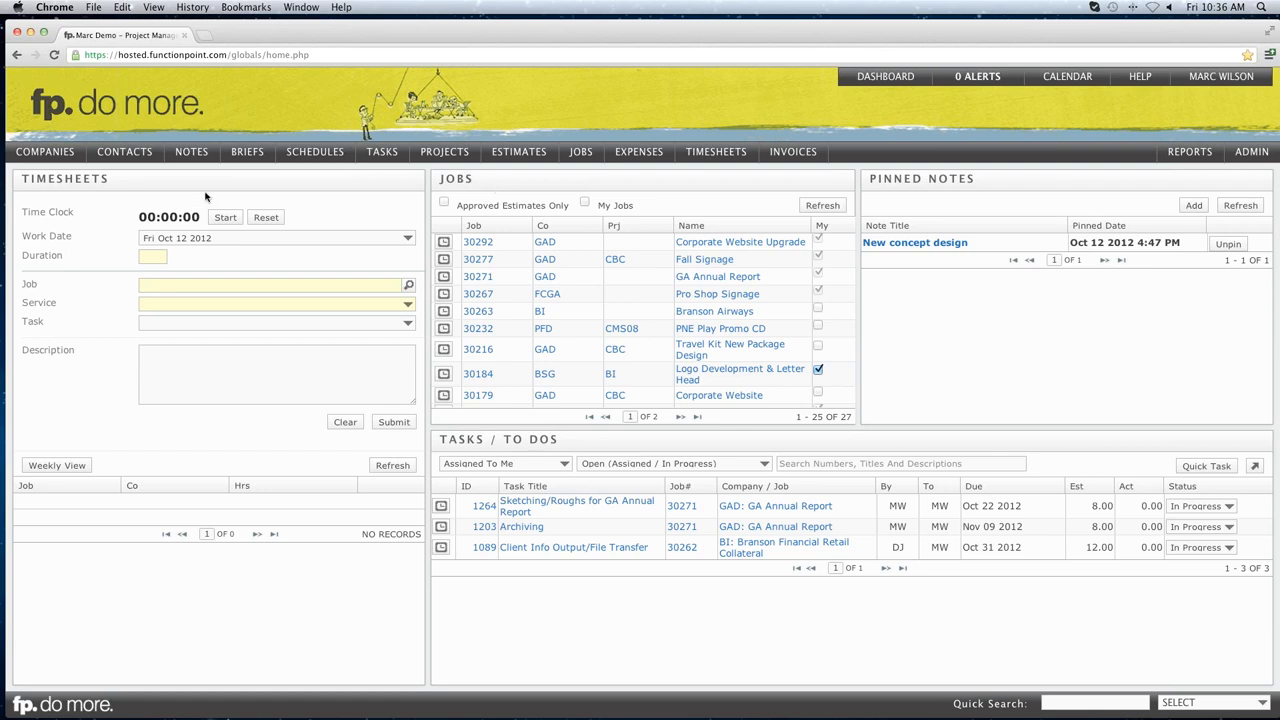
# Start the dashboard Time Clock running for the Fri Oct 12 2012 work date.
pyautogui.moveTo(35, 179); pyautogui.dragTo(96, 178)
pyautogui.click(96, 178)
pyautogui.click(151, 256)
pyautogui.click(223, 218)
# Stop and restart the dashboard Time Clock so it keeps running, then show the Timesheets options.
pyautogui.click(224, 219)
pyautogui.click(224, 219)
pyautogui.click(145, 256)
pyautogui.moveTo(711, 162)
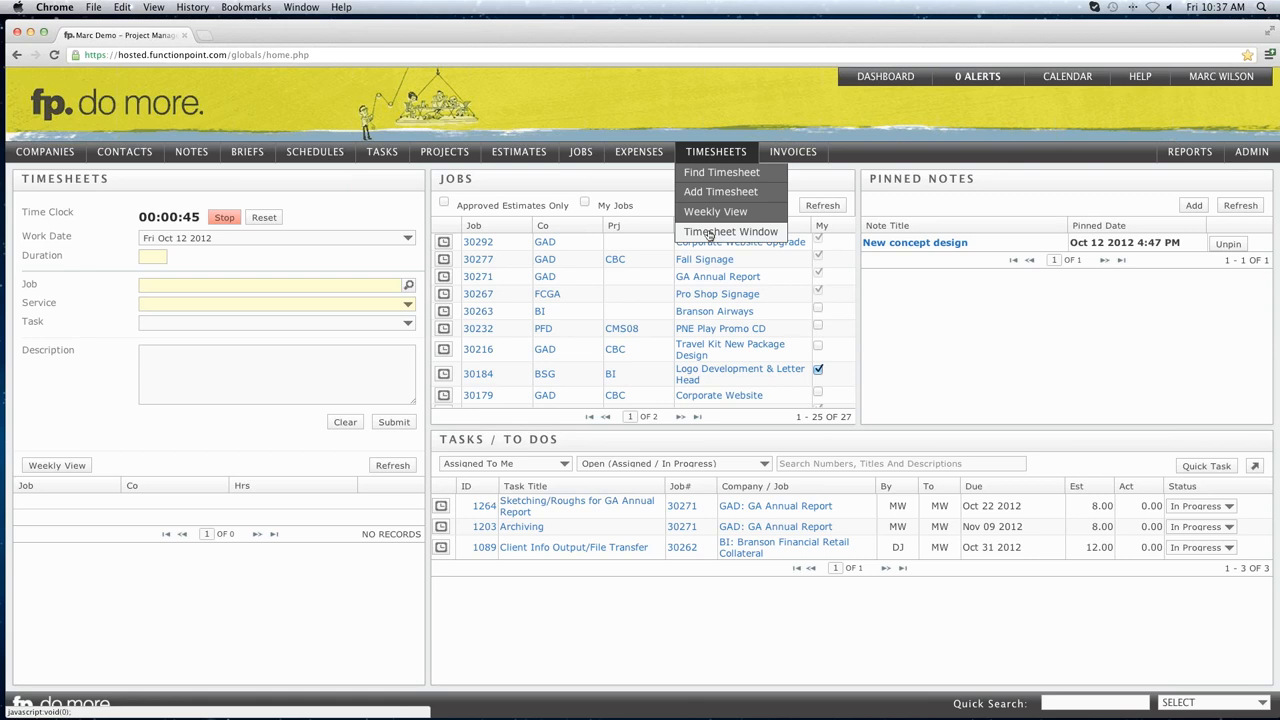
# Open the standalone Timesheet Window, reposition and enlarge it, and start, stop and restart its timer.
pyautogui.click(708, 232)
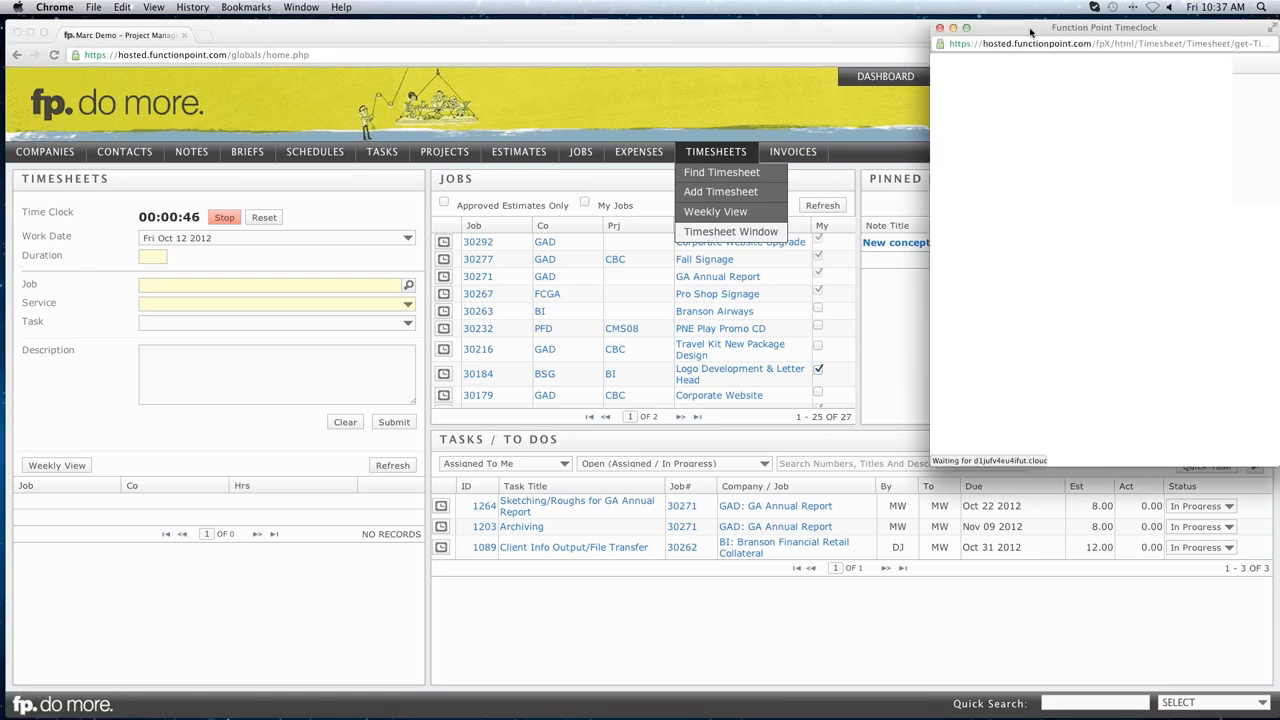
pyautogui.moveTo(1030, 33); pyautogui.dragTo(315, 48)
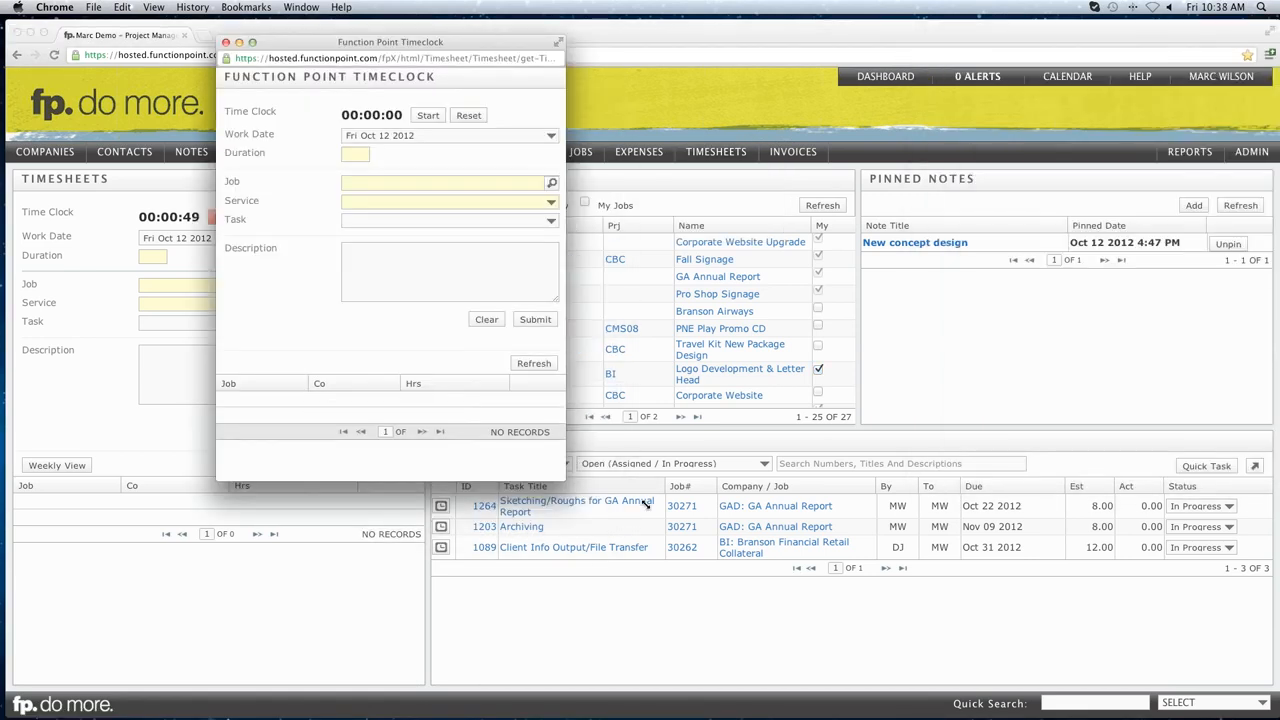
pyautogui.moveTo(645, 505); pyautogui.dragTo(649, 504)
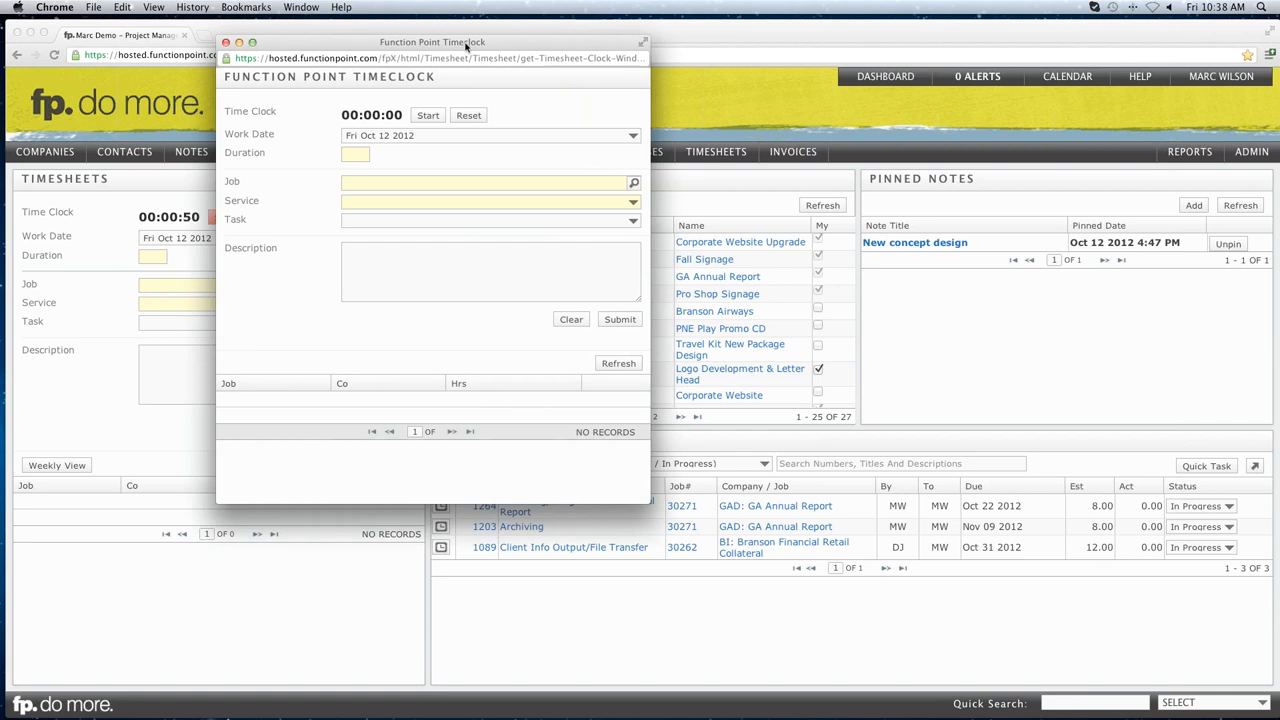
pyautogui.moveTo(466, 45); pyautogui.dragTo(571, 114)
pyautogui.click(531, 184)
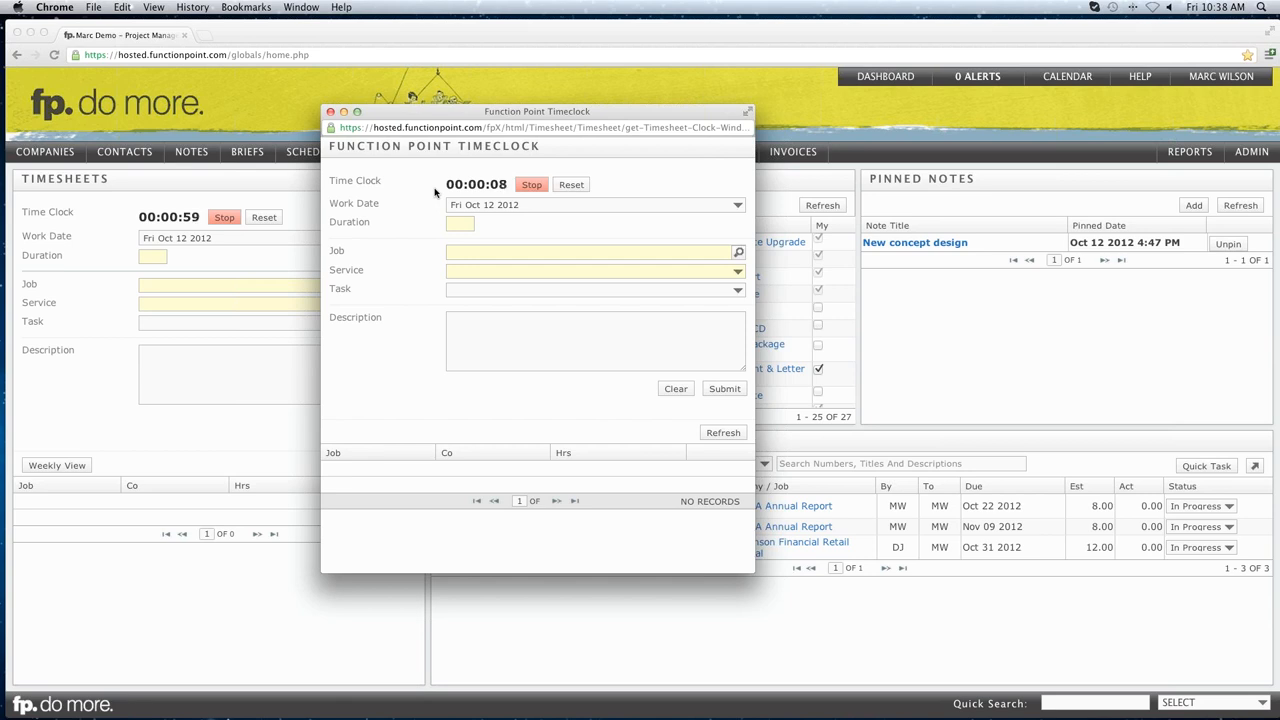
pyautogui.click(525, 188)
pyautogui.click(528, 186)
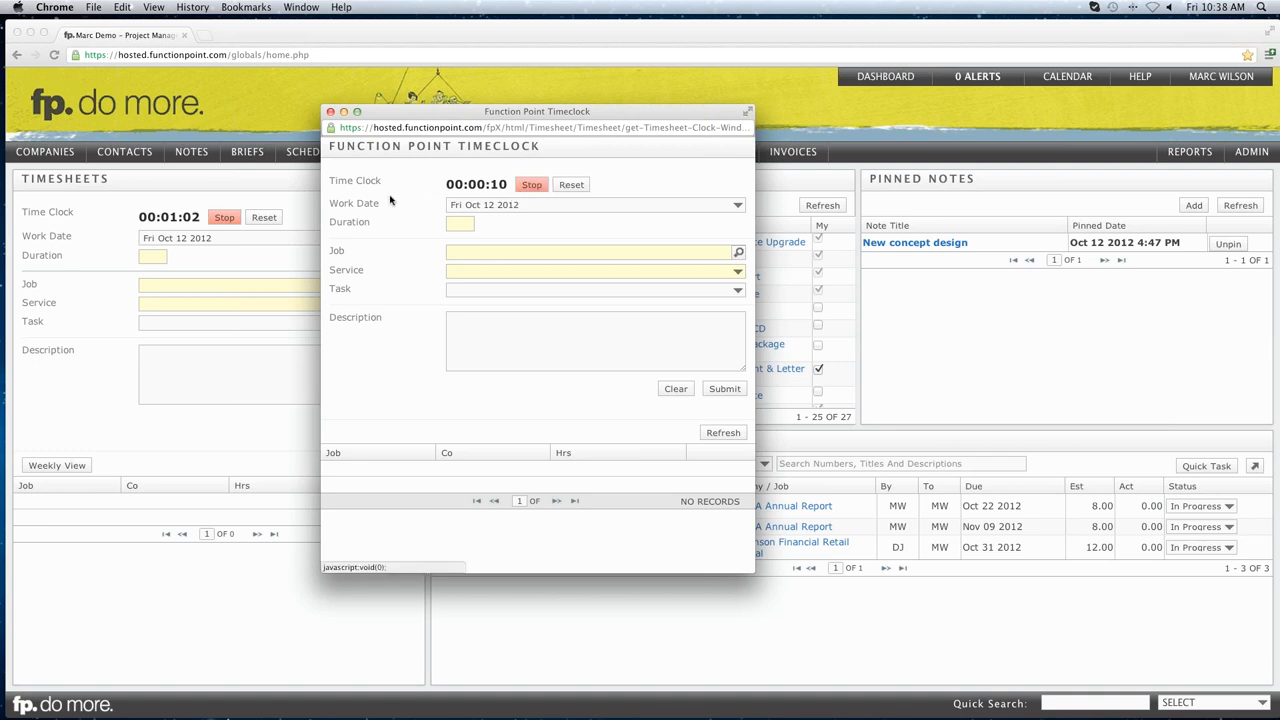
# Close the timeclock window and stop the dashboard Time Clock at 00:01:08 (Duration 0.02).
pyautogui.click(331, 115)
pyautogui.moveTo(166, 216); pyautogui.dragTo(198, 217)
pyautogui.click(224, 217)
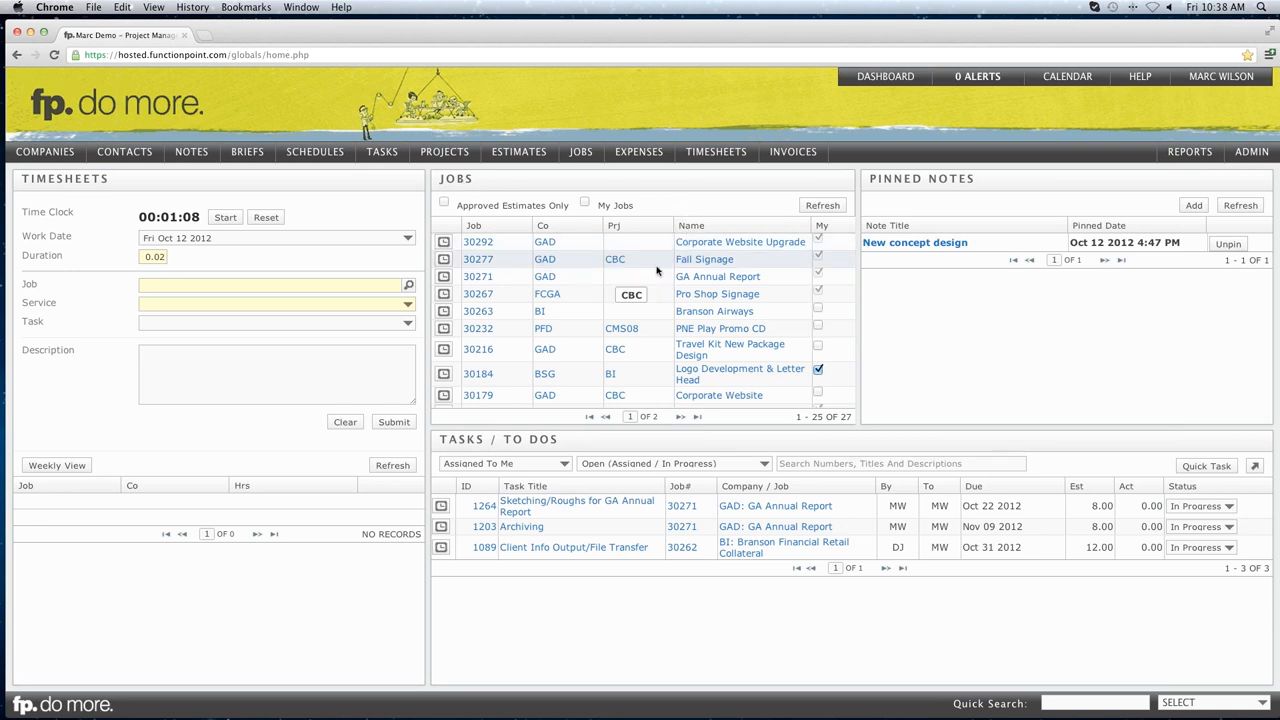
pyautogui.scroll(-10, 656, 270)
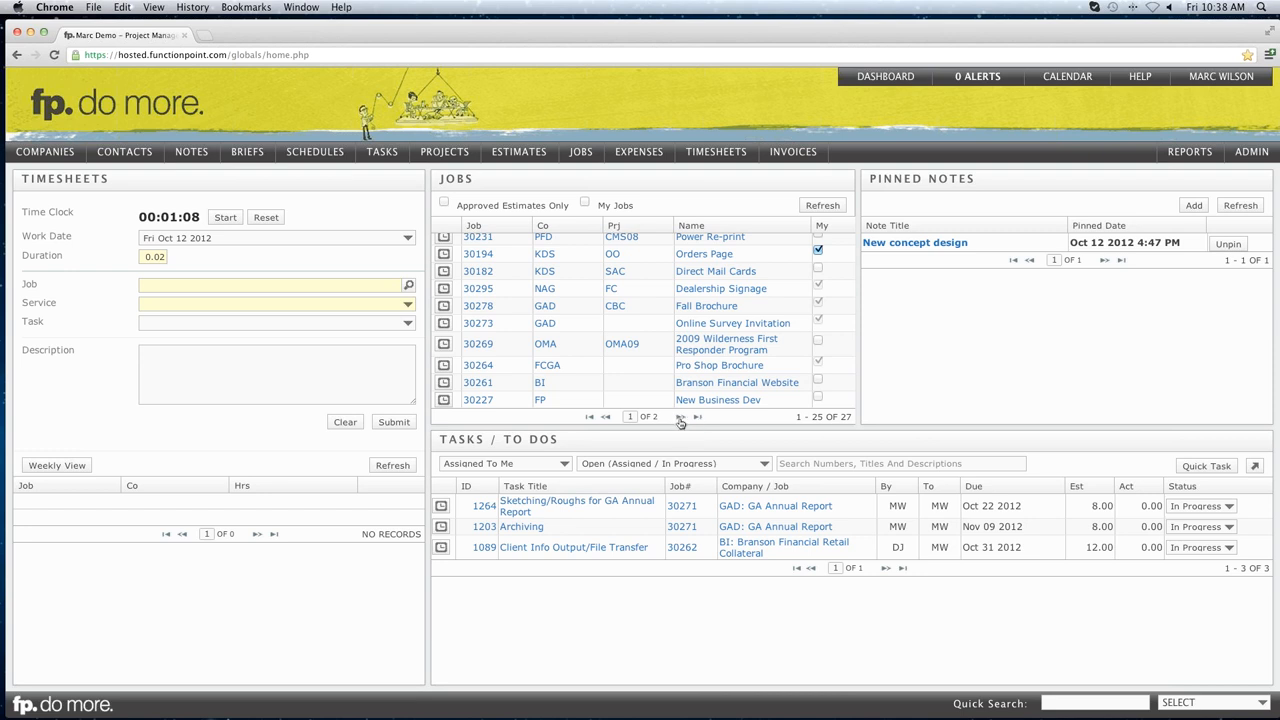
pyautogui.click(818, 418)
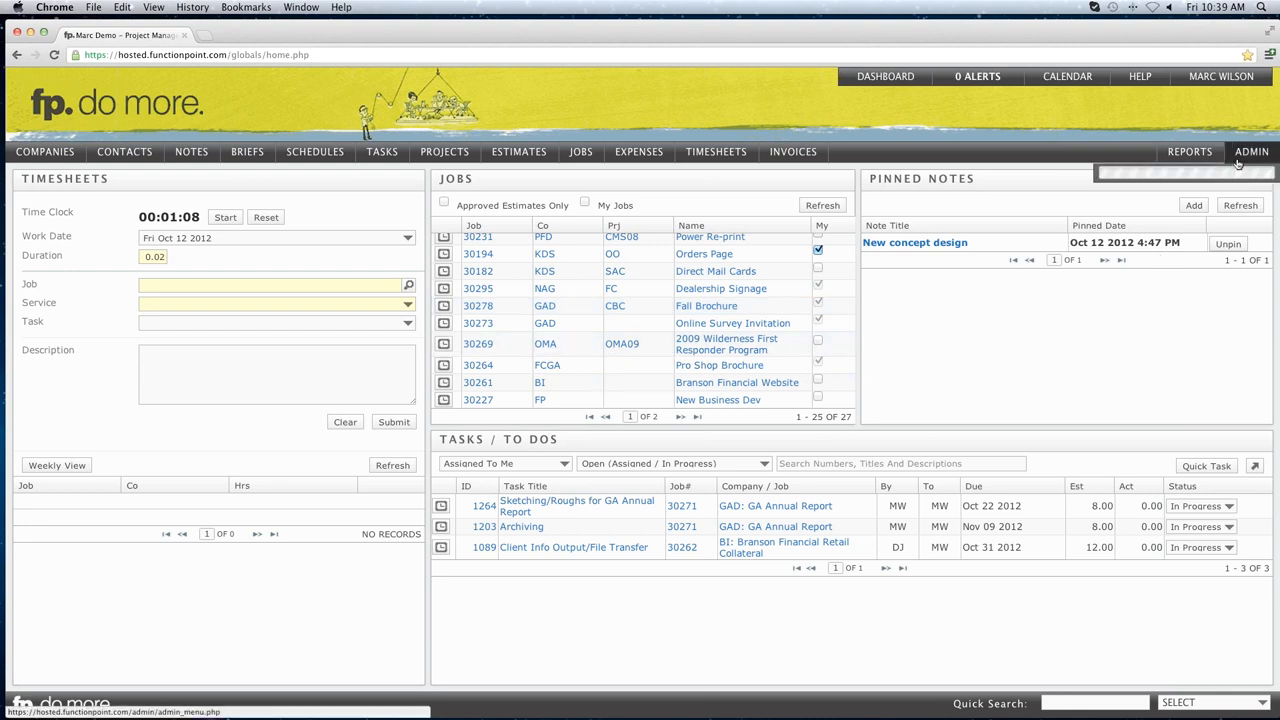
pyautogui.moveTo(1236, 165)
pyautogui.moveTo(1160, 178)
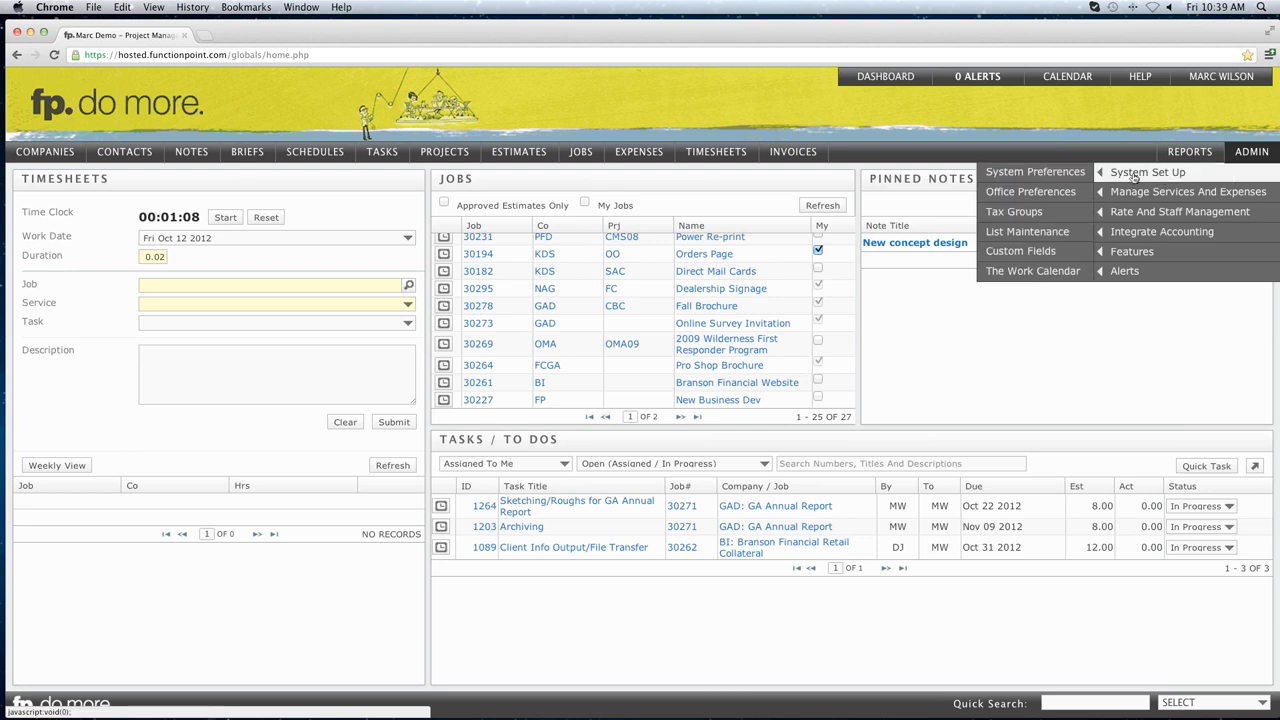
pyautogui.click(1050, 175)
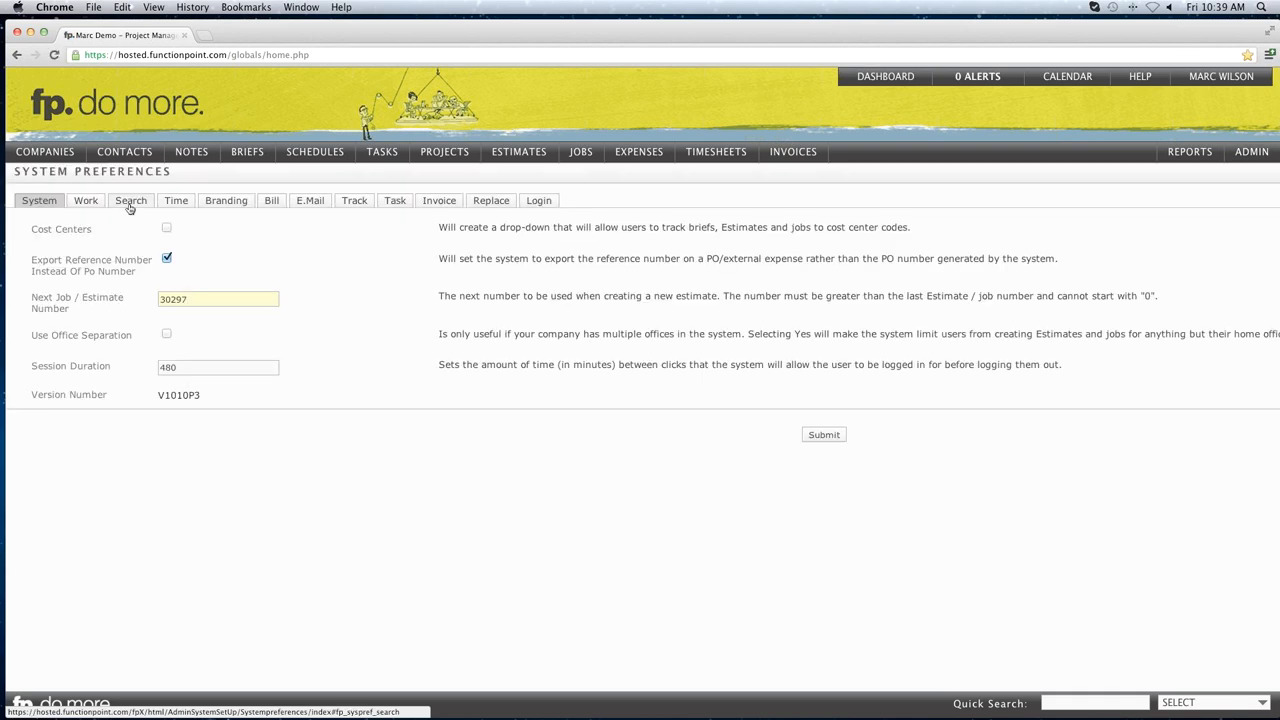
pyautogui.click(130, 203)
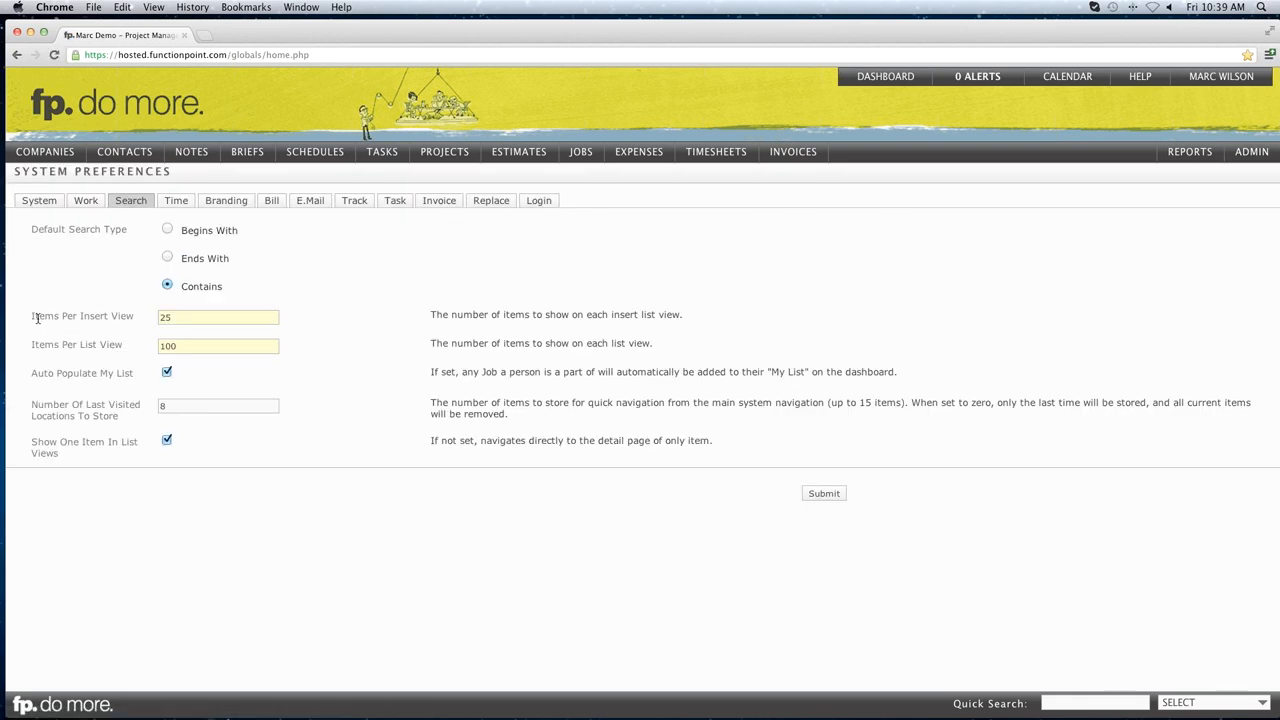
pyautogui.moveTo(30, 317); pyautogui.dragTo(130, 317)
pyautogui.click(148, 318)
pyautogui.click(887, 84)
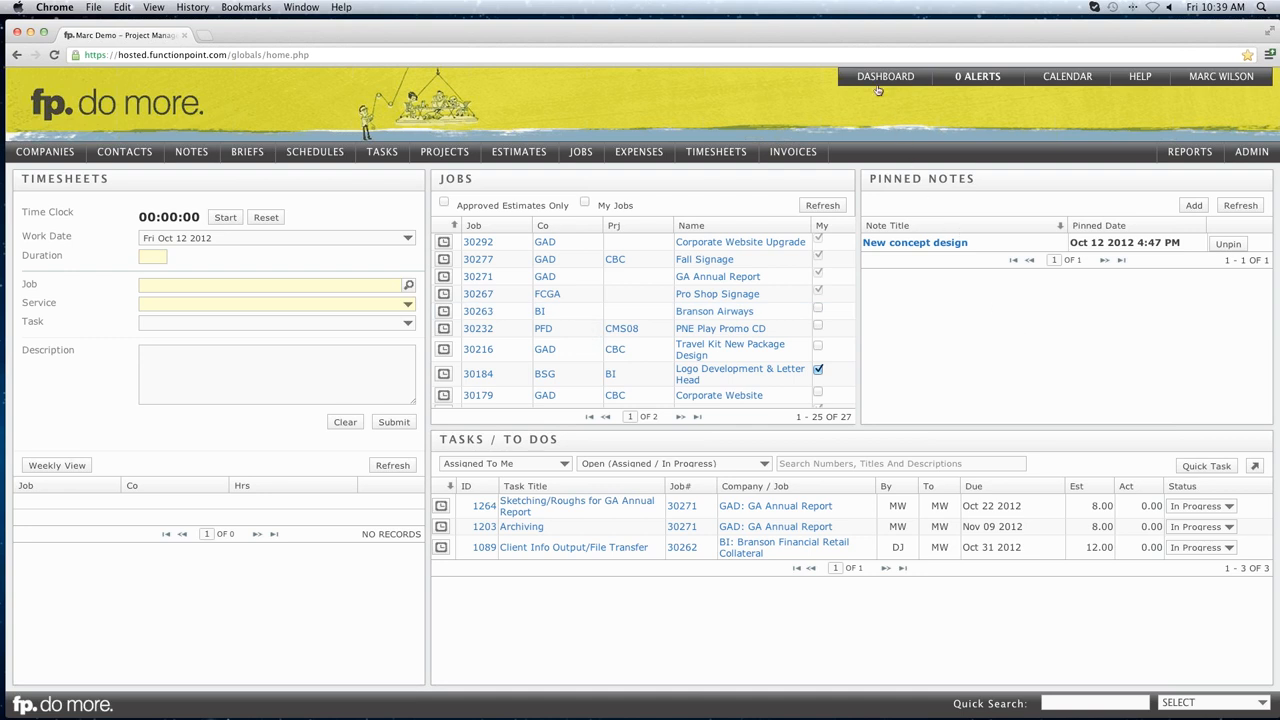
# Open Customize Dashboards and start a New Dashboard with blank name and template.
pyautogui.moveTo(879, 84)
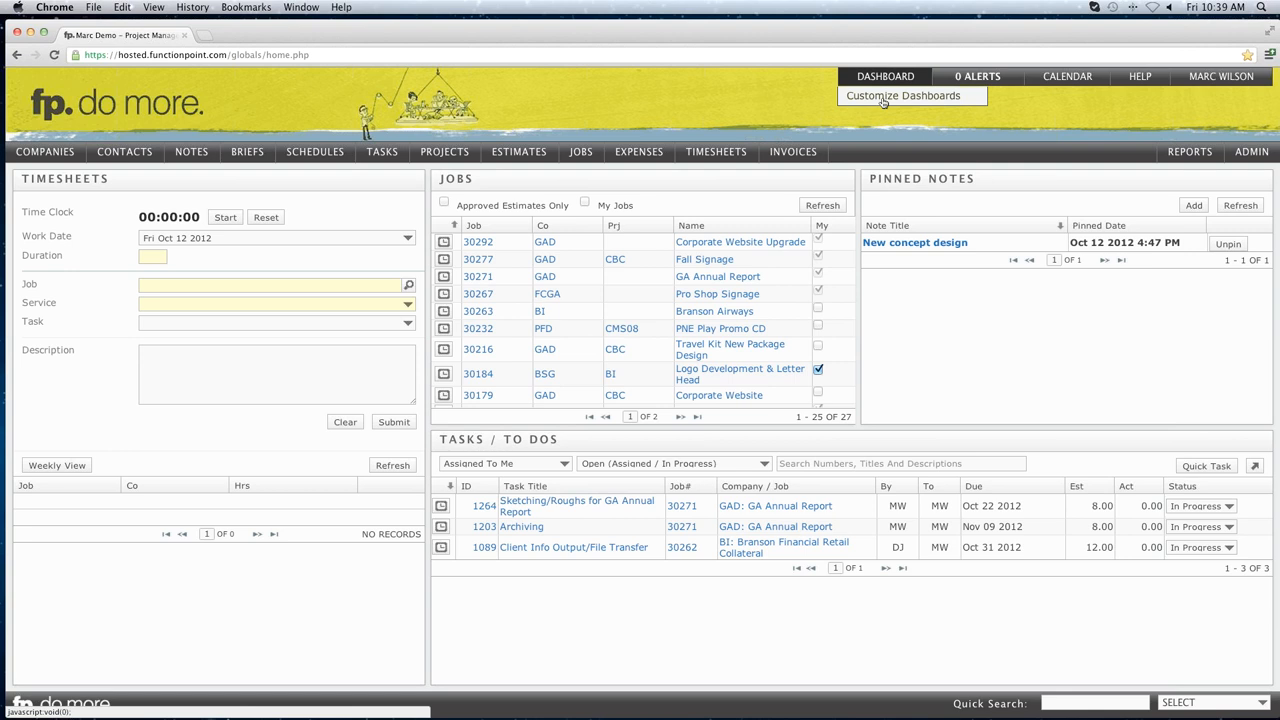
pyautogui.click(883, 100)
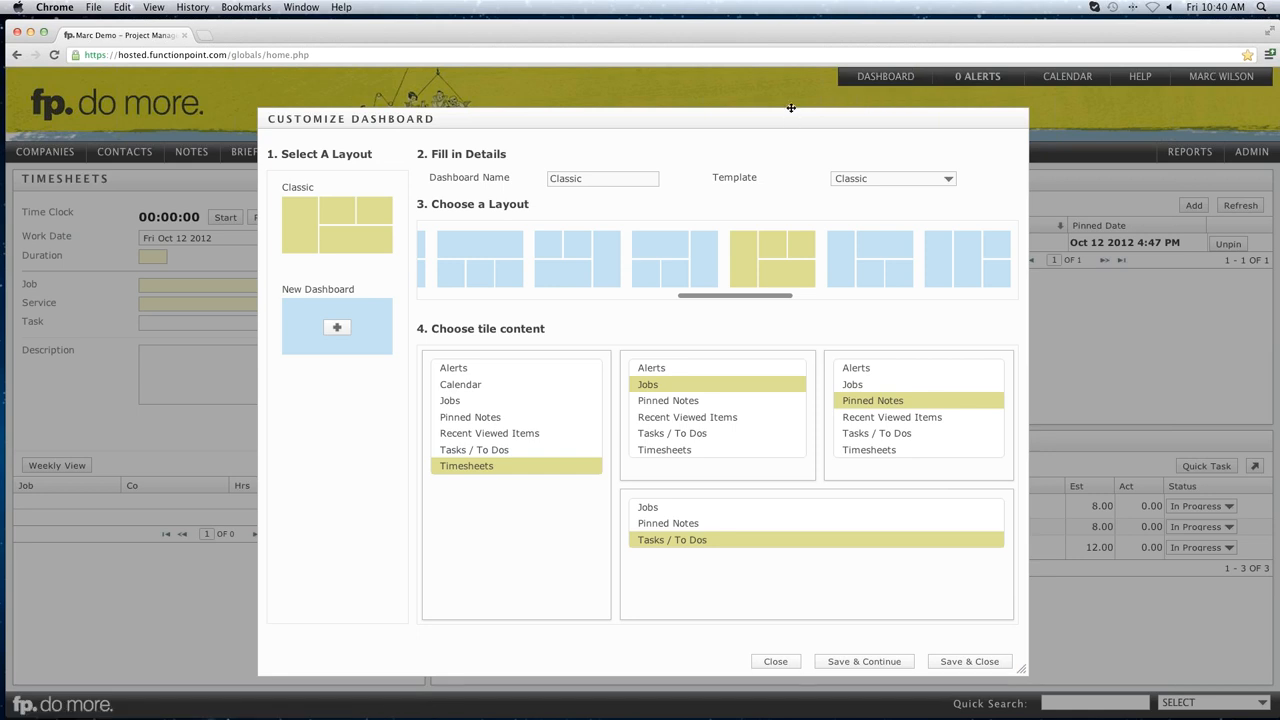
pyautogui.moveTo(790, 108); pyautogui.dragTo(790, 106)
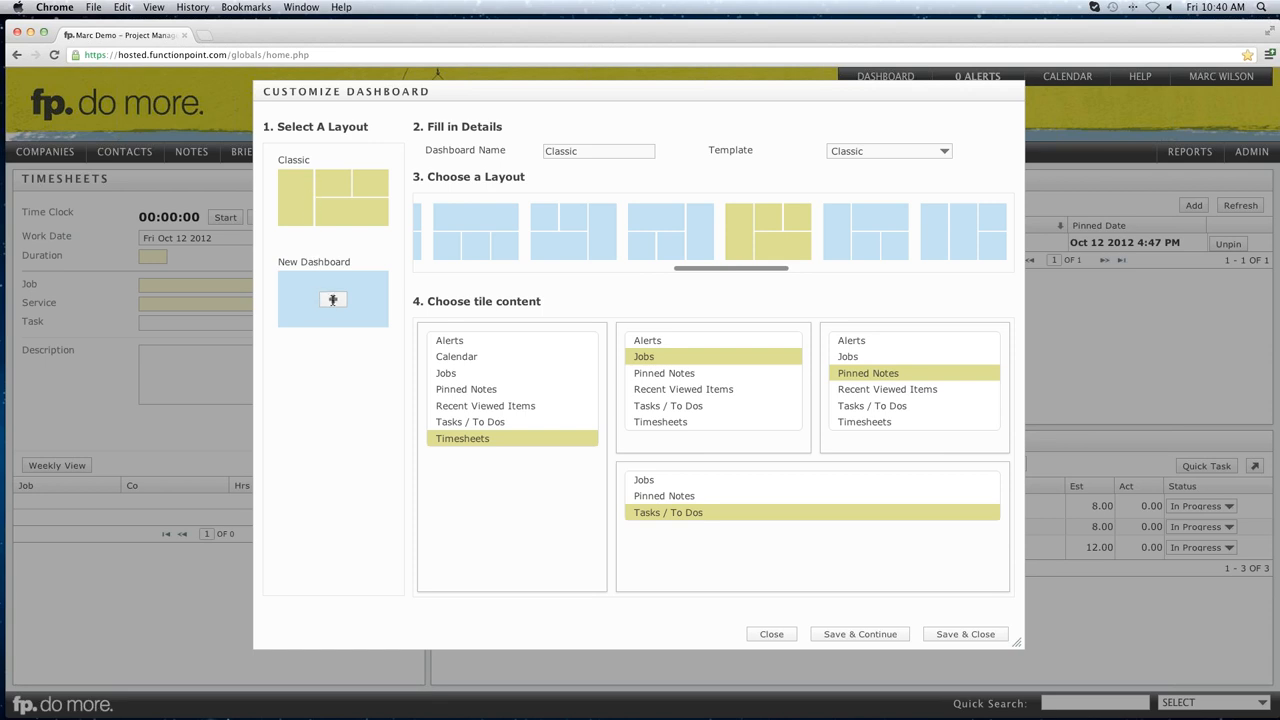
pyautogui.click(333, 298)
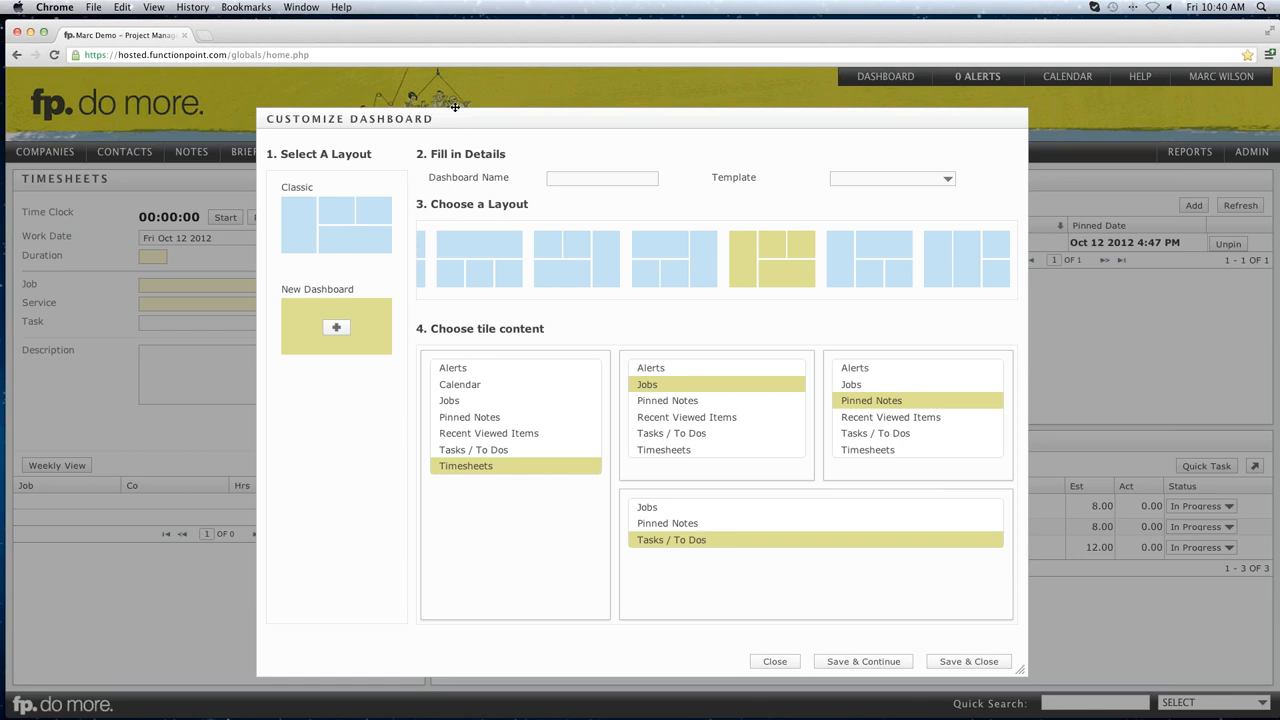
# Move the Customize Dashboard dialog up-left and show the list of dashboard templates.
pyautogui.moveTo(453, 105); pyautogui.dragTo(437, 81)
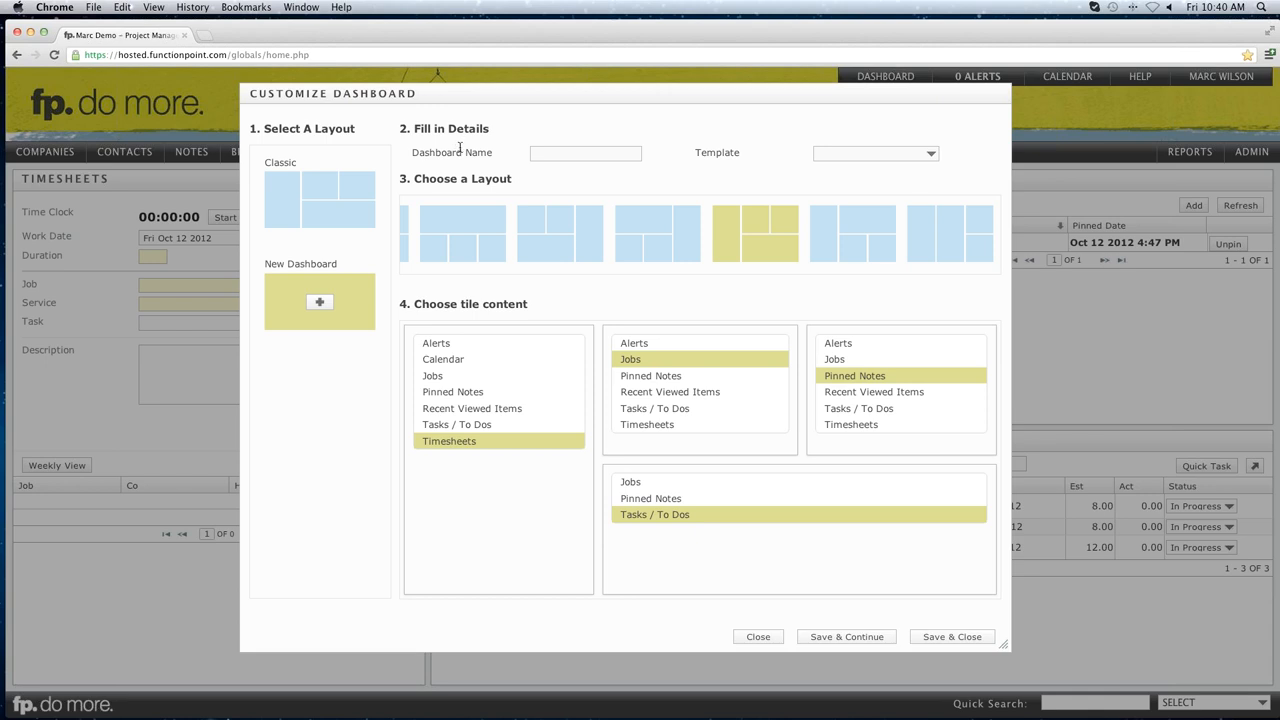
pyautogui.click(564, 153)
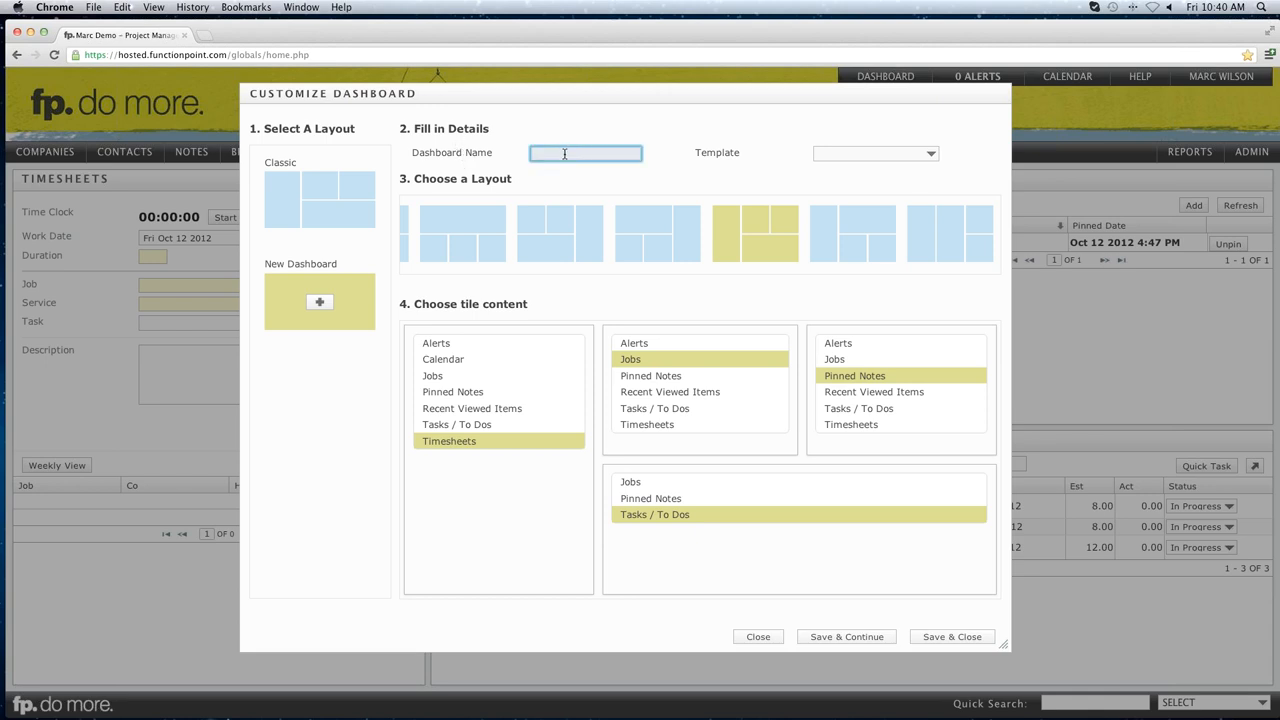
pyautogui.click(930, 155)
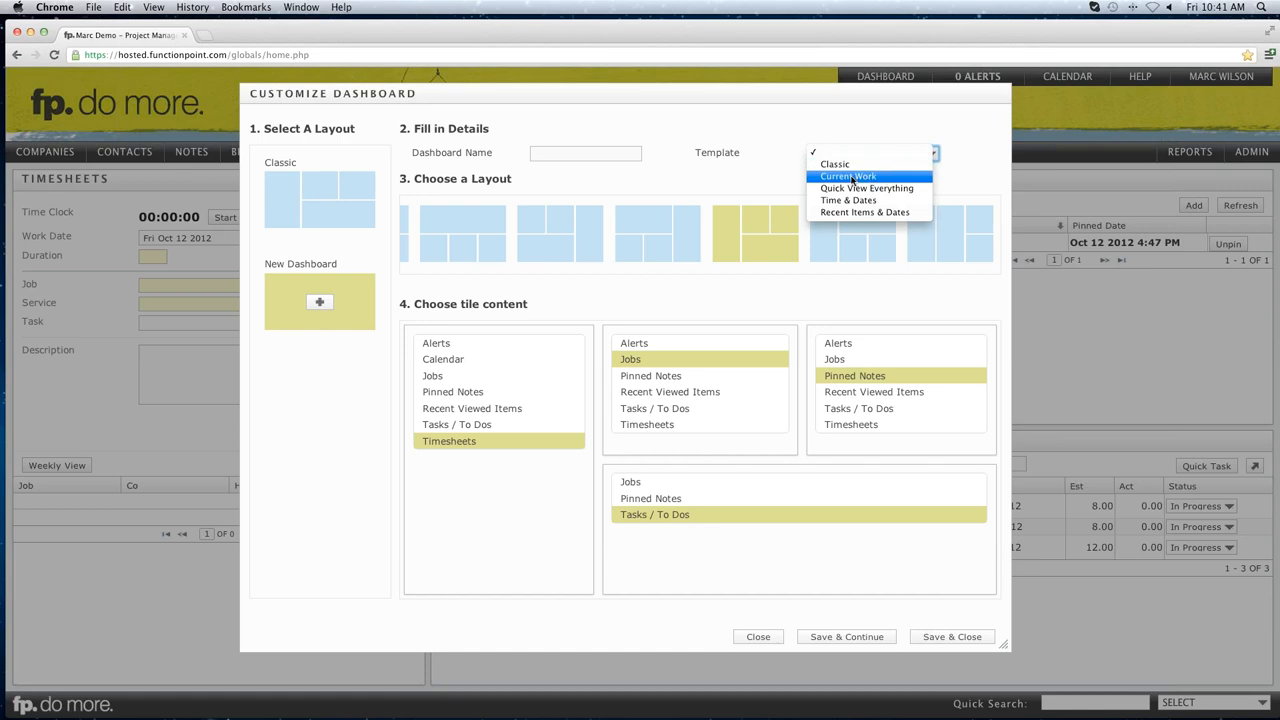
# Create and save a 'Current Work' dashboard from the Current Work template, then begin another new dashboard.
pyautogui.click(849, 177)
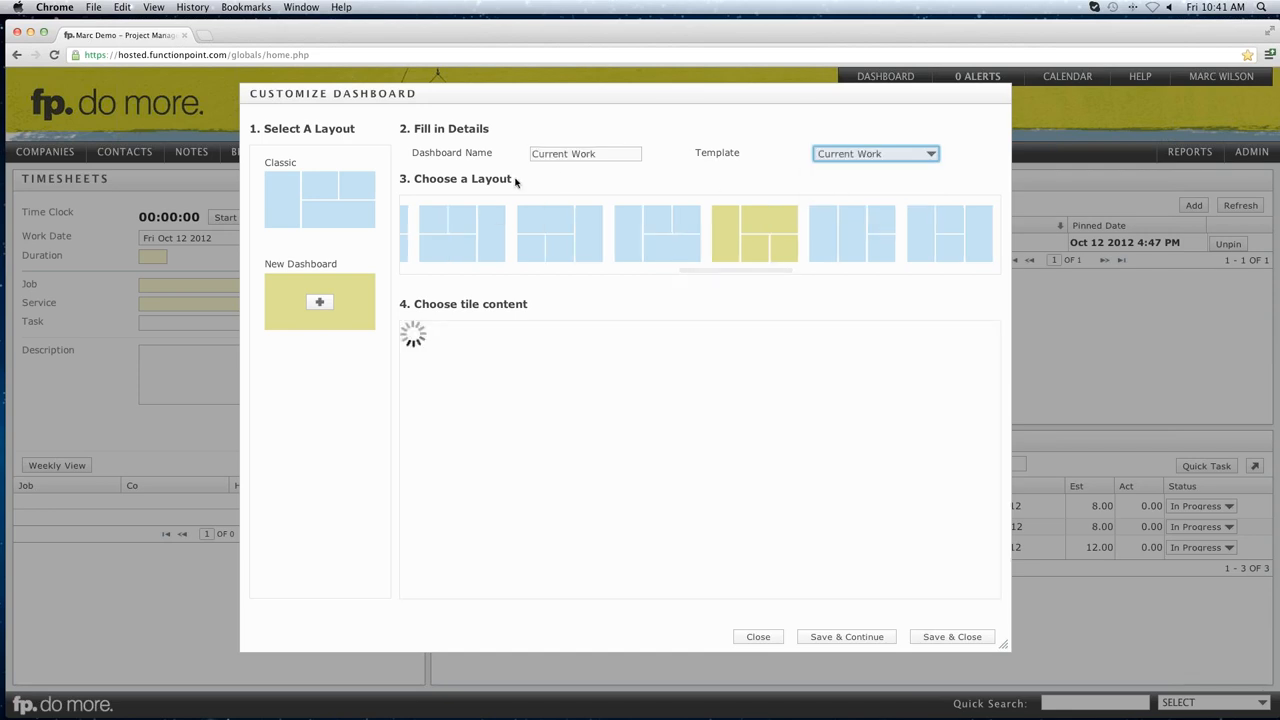
pyautogui.click(623, 177)
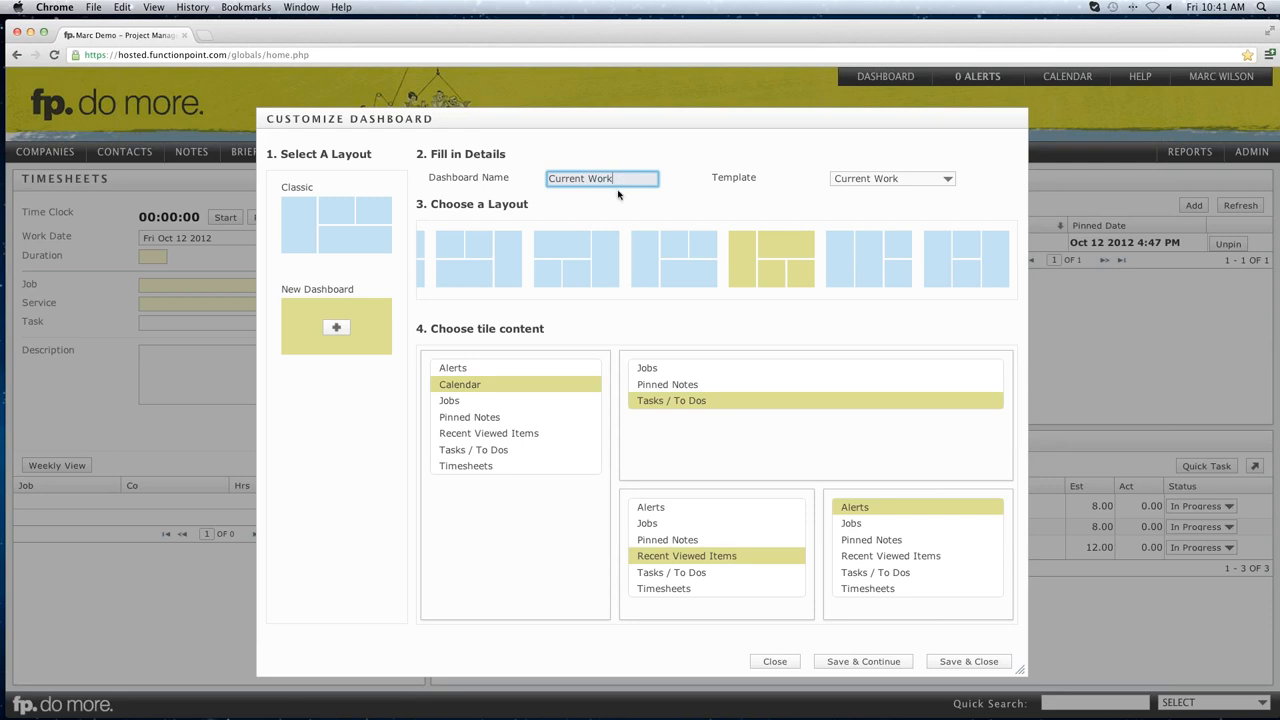
pyautogui.moveTo(431, 205); pyautogui.dragTo(498, 205)
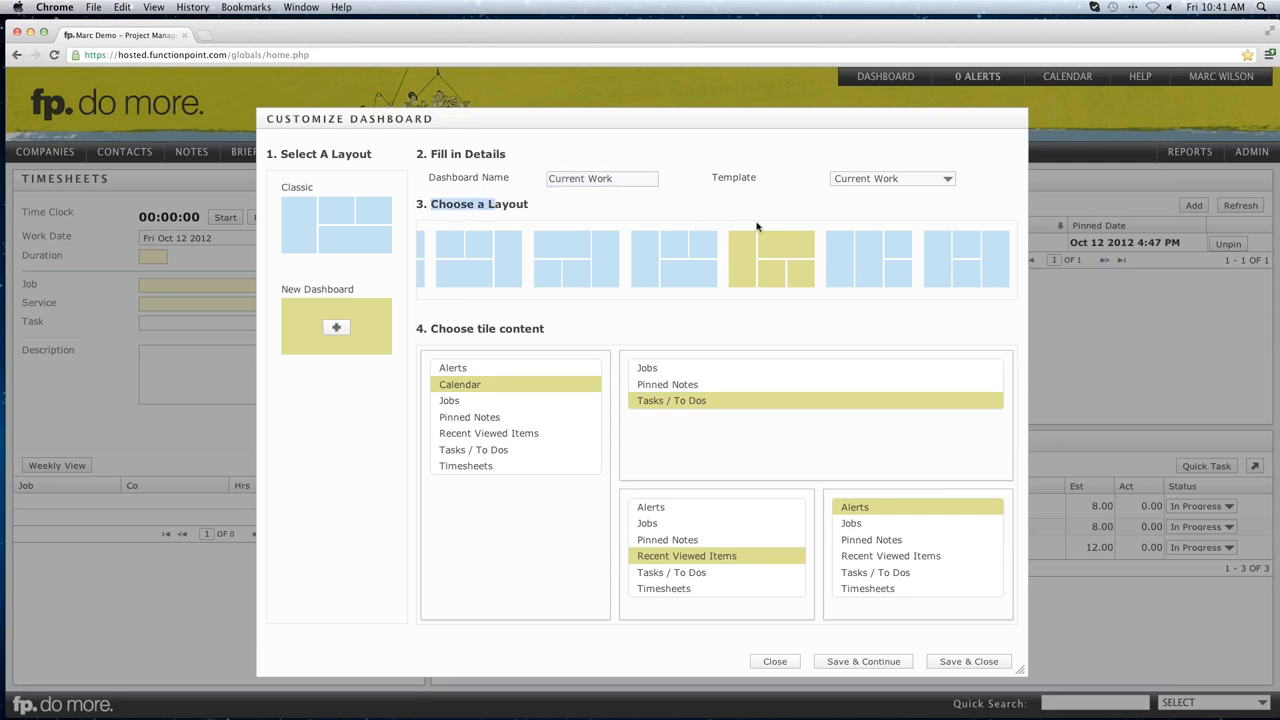
pyautogui.click(503, 204)
pyautogui.moveTo(431, 329); pyautogui.dragTo(541, 328)
pyautogui.click(537, 328)
pyautogui.click(859, 662)
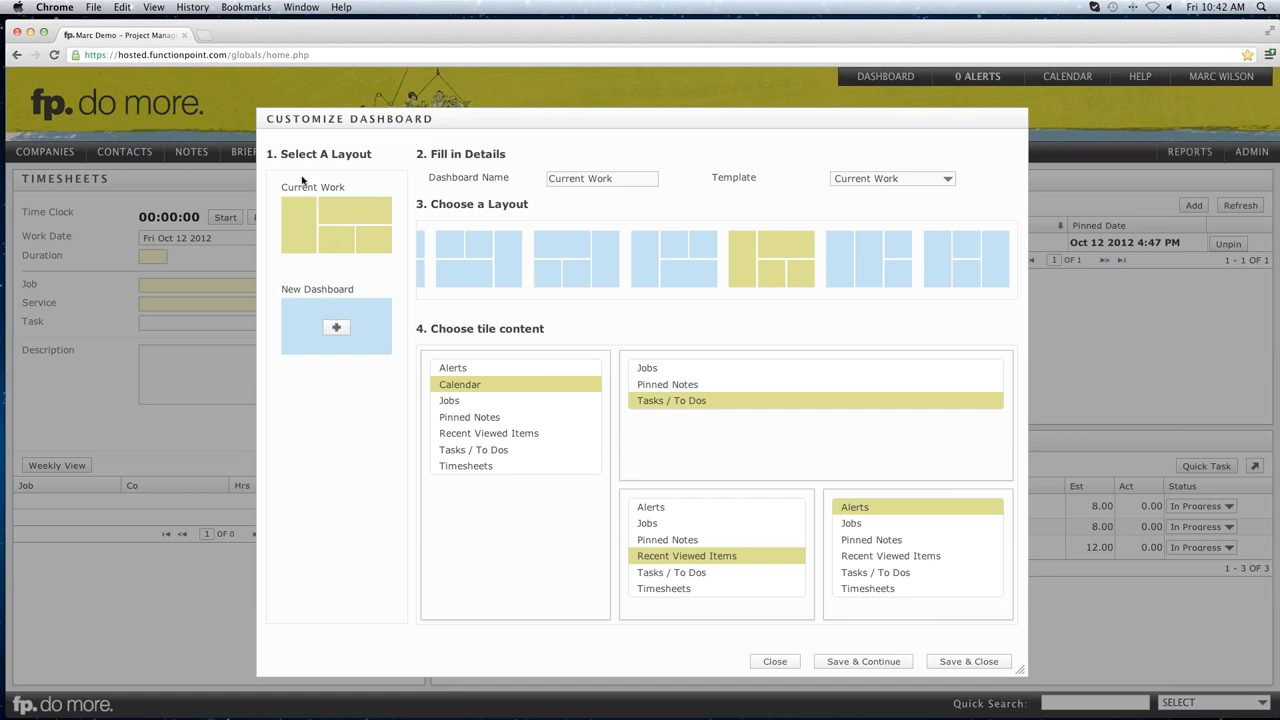
pyautogui.click(336, 326)
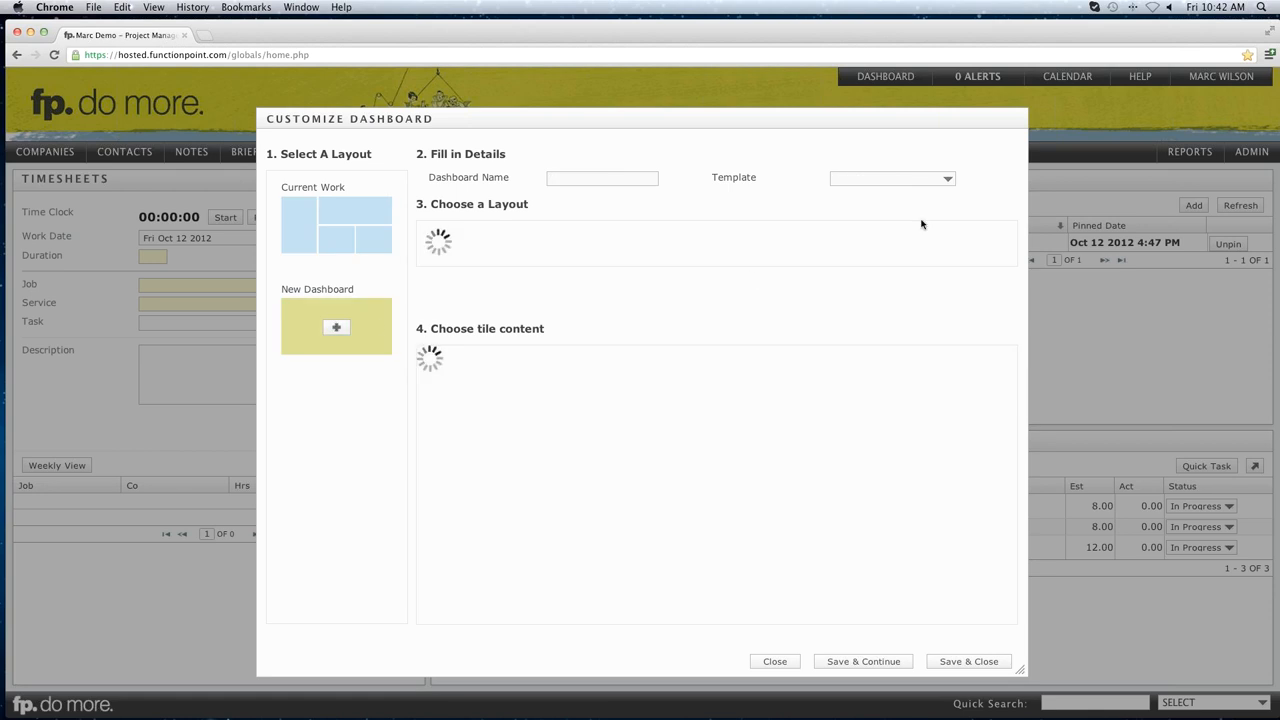
# Pick the Classic template, save the Classic dashboard, and close the customisation window.
pyautogui.click(945, 178)
pyautogui.press('Return')
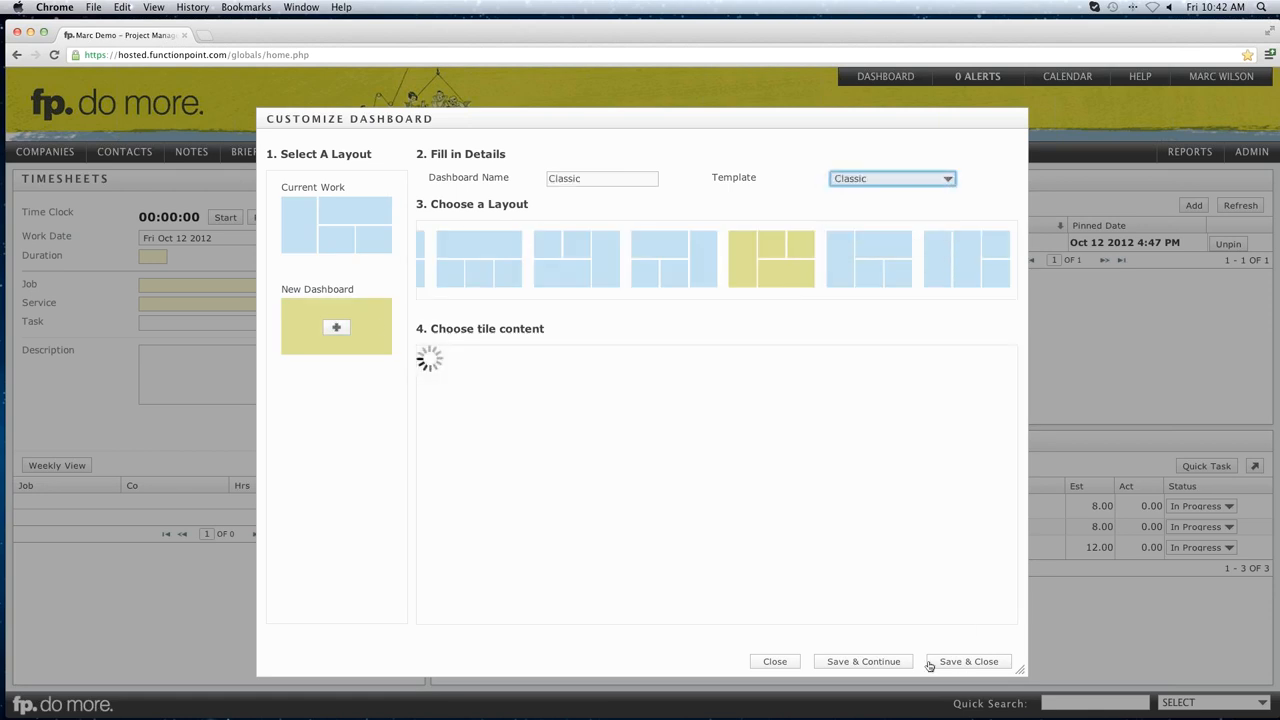
pyautogui.click(863, 662)
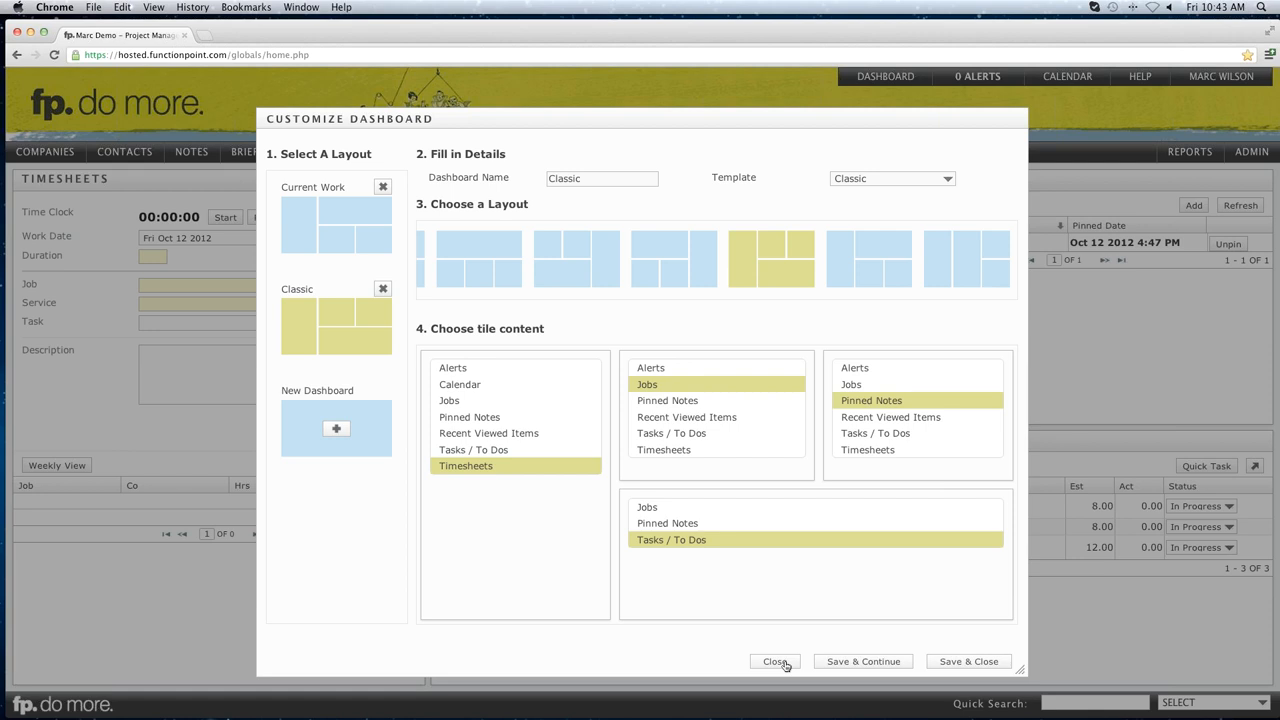
pyautogui.click(776, 662)
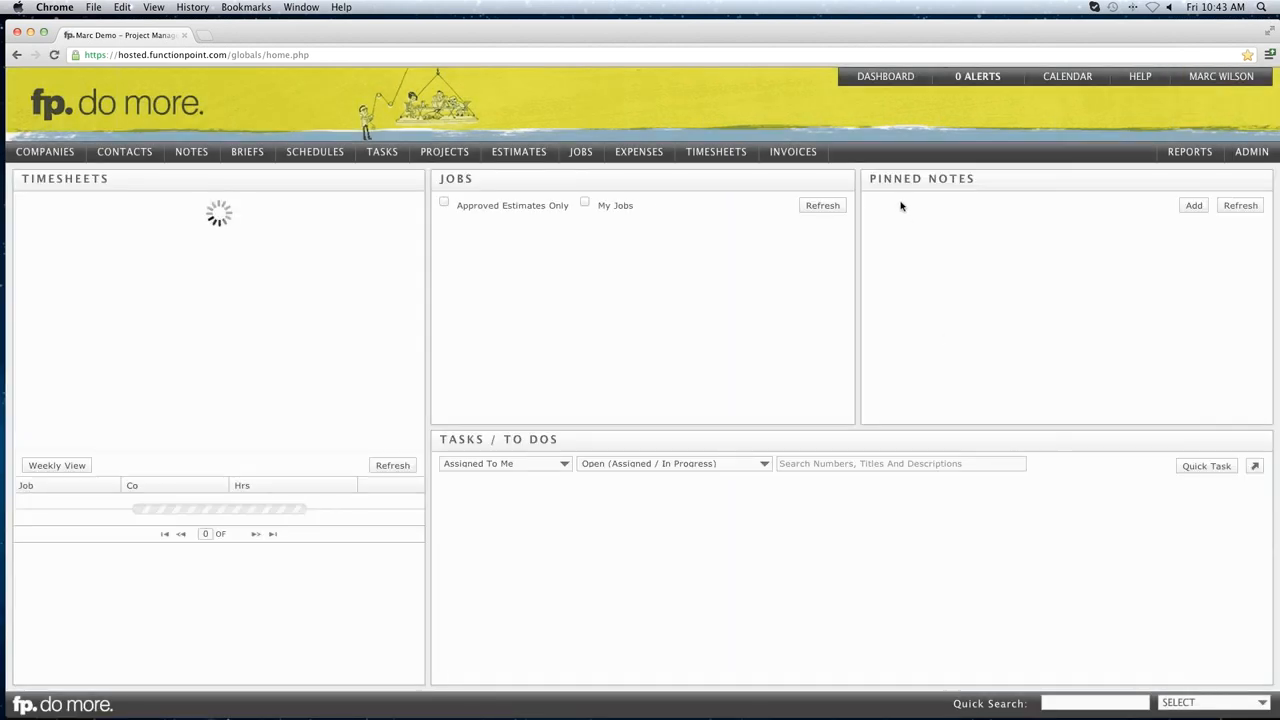
# Switch to the Current Work dashboard from the Dashboard menu.
pyautogui.moveTo(876, 80)
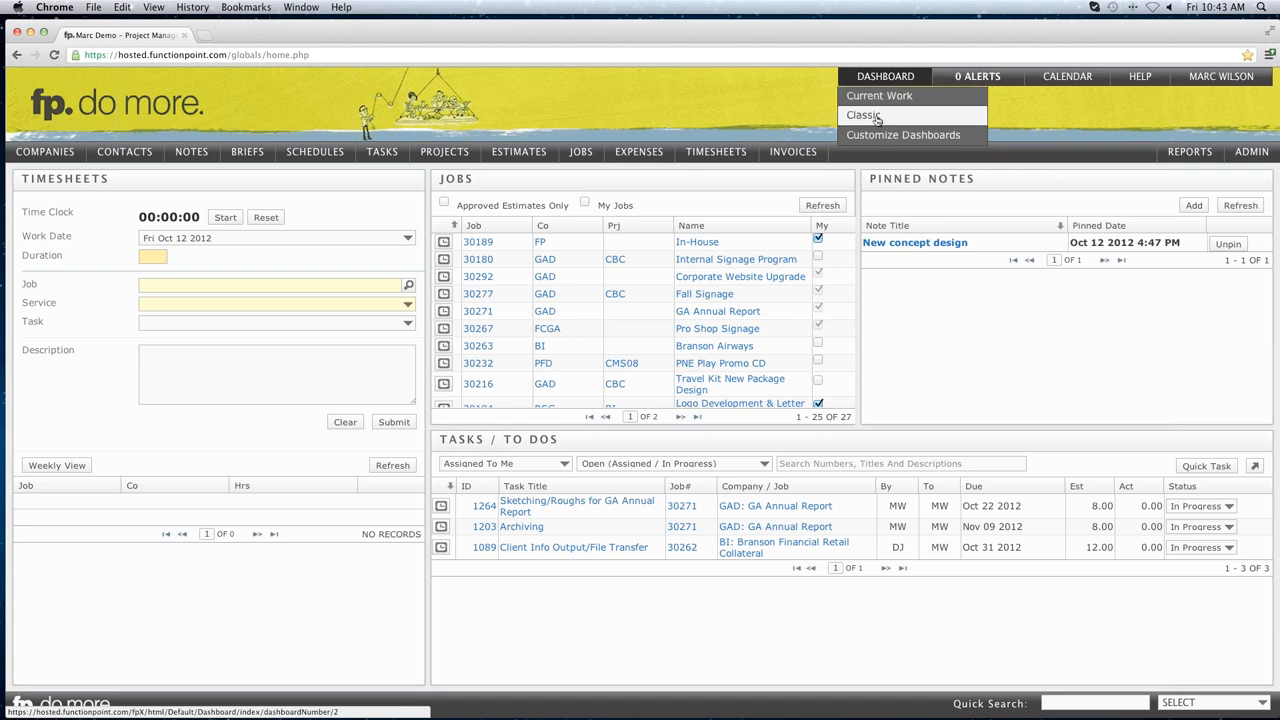
pyautogui.click(883, 102)
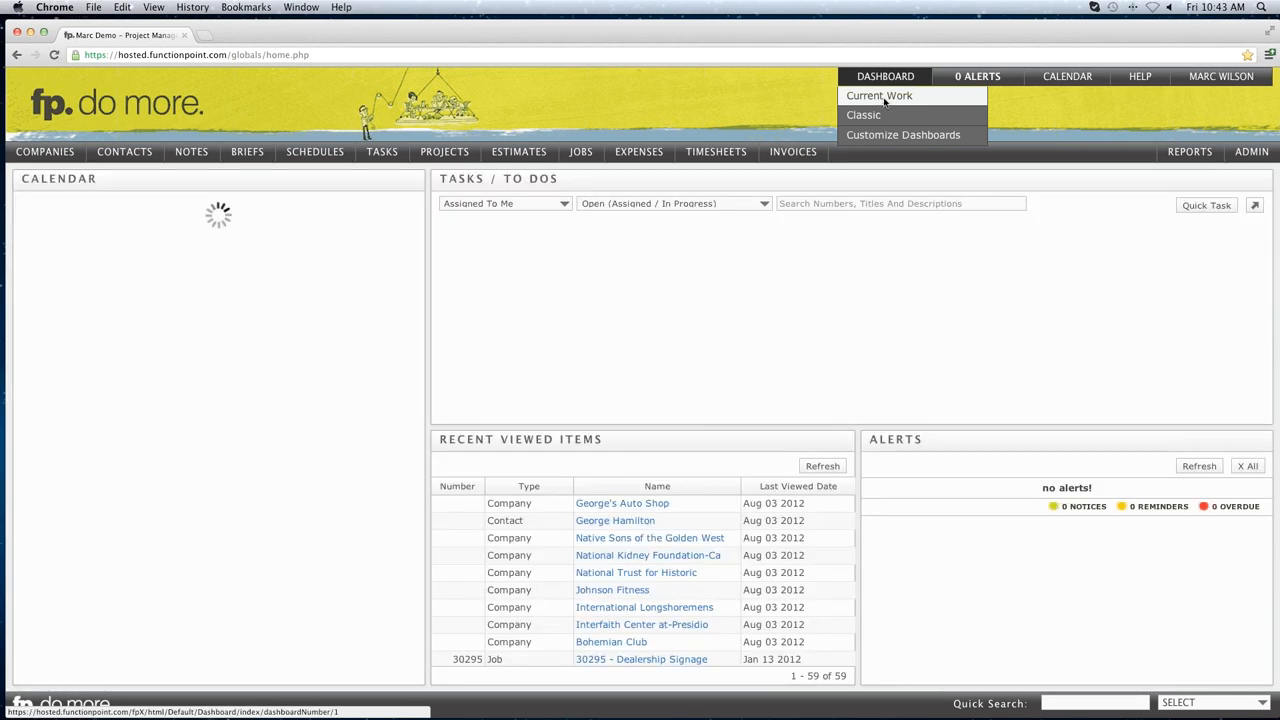
# Highlight the Recent Viewed Items and Tasks / To Dos tiles, and sort tasks by Due ascending.
pyautogui.click(883, 102)
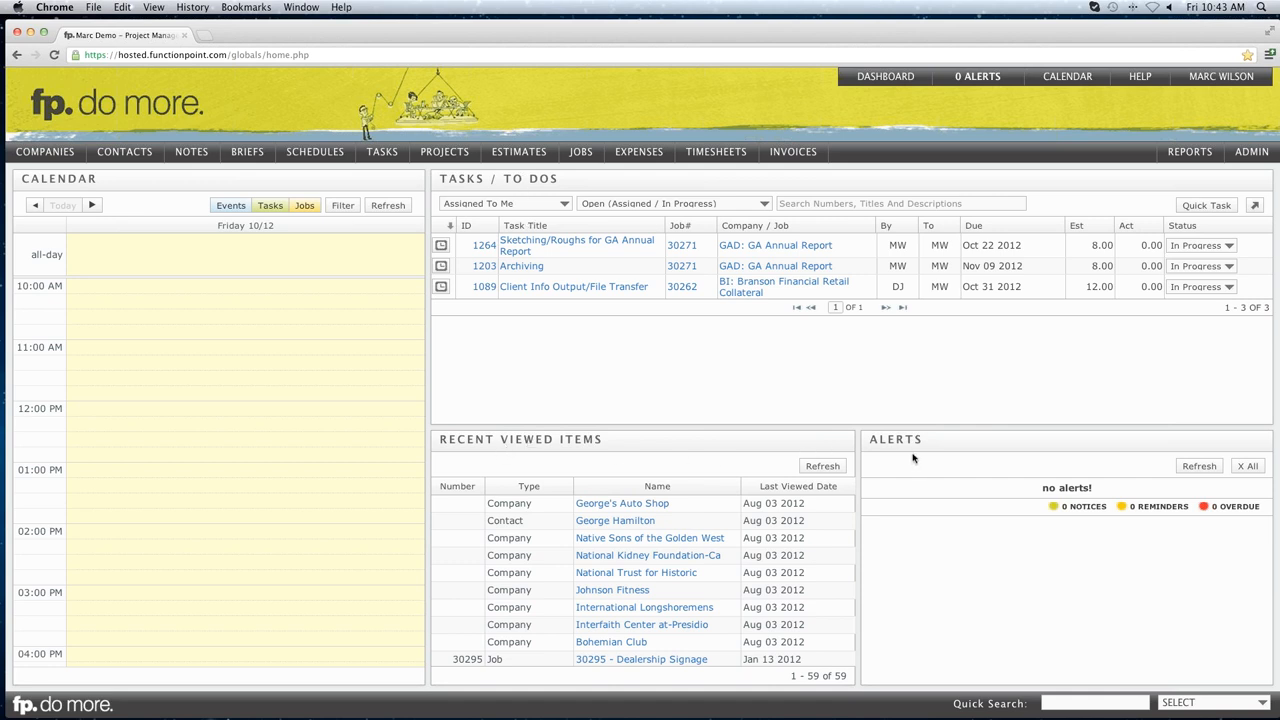
pyautogui.moveTo(441, 440); pyautogui.dragTo(602, 439)
pyautogui.click(602, 439)
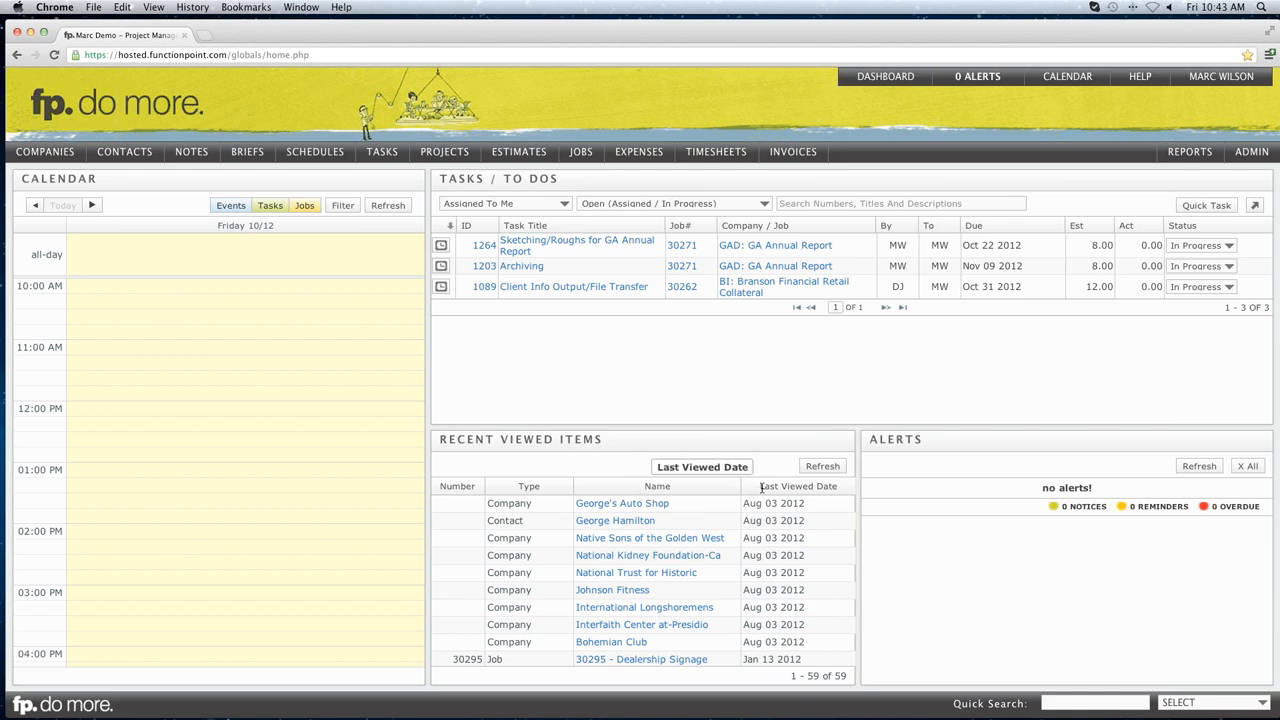
pyautogui.moveTo(444, 178); pyautogui.dragTo(545, 178)
pyautogui.click(545, 178)
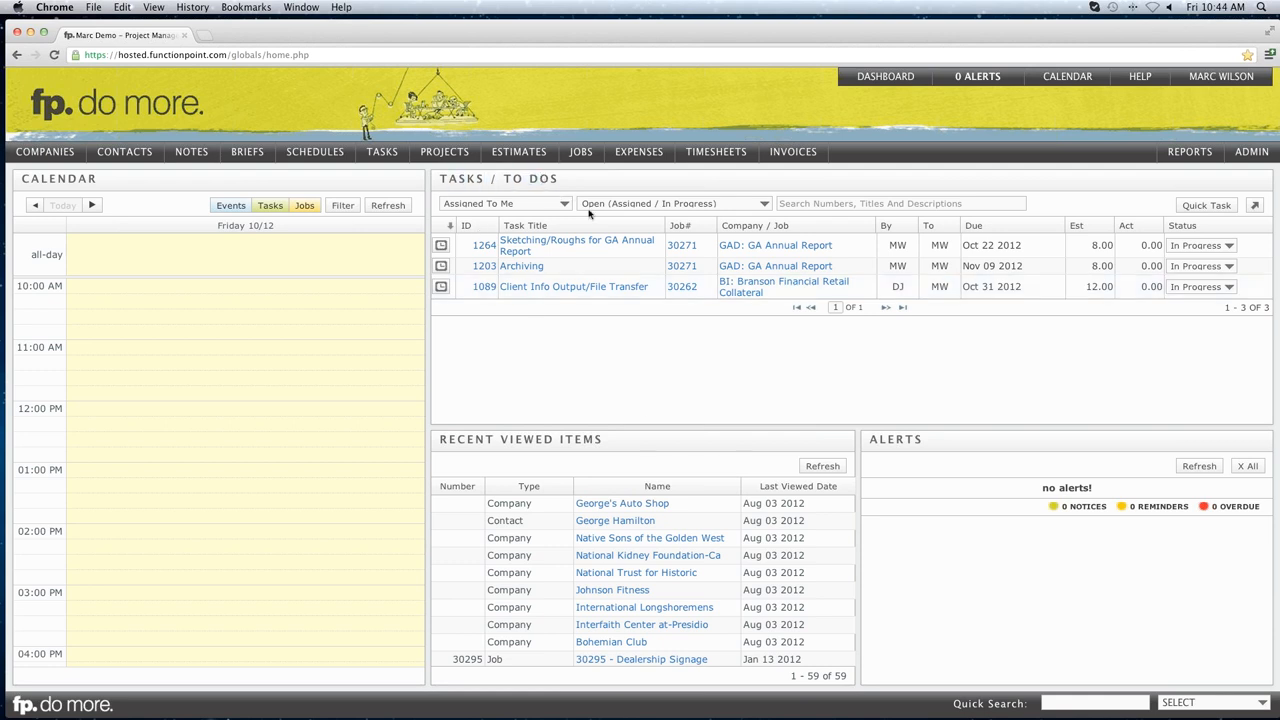
pyautogui.click(1003, 226)
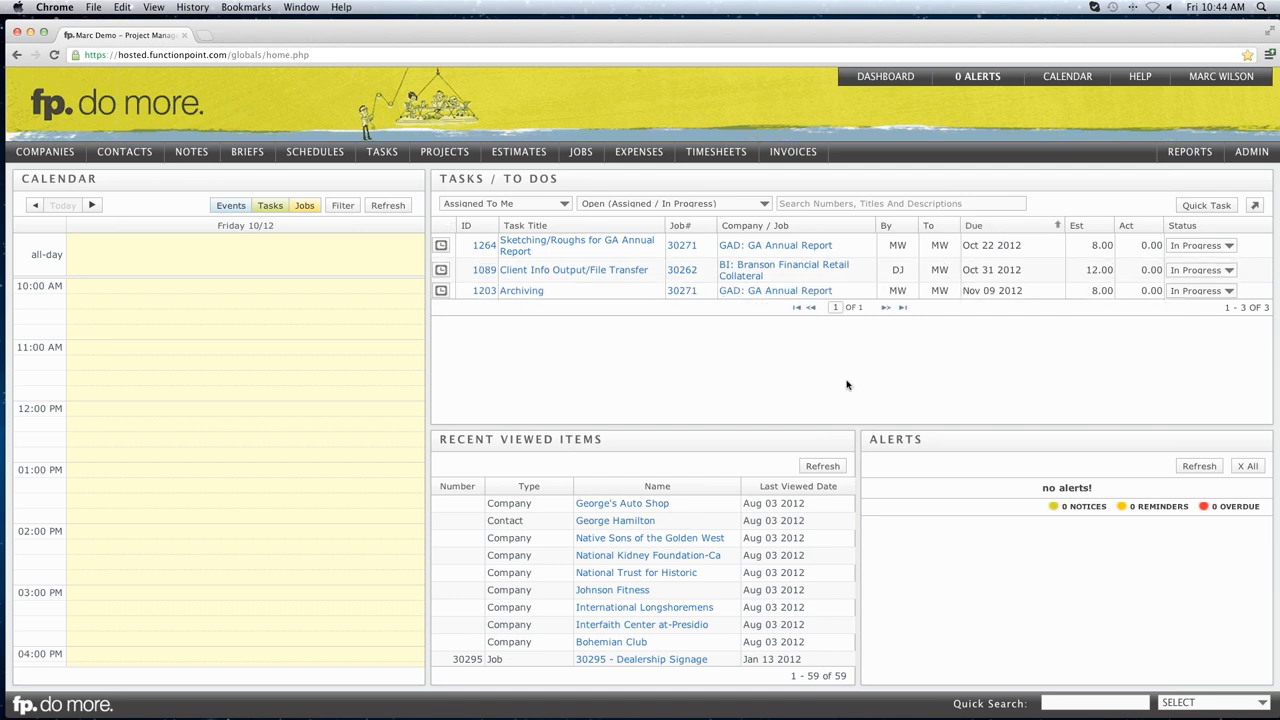
pyautogui.moveTo(449, 440); pyautogui.dragTo(606, 443)
pyautogui.click(604, 443)
# Choose Customize Dashboards from the Dashboard menu.
pyautogui.moveTo(876, 83)
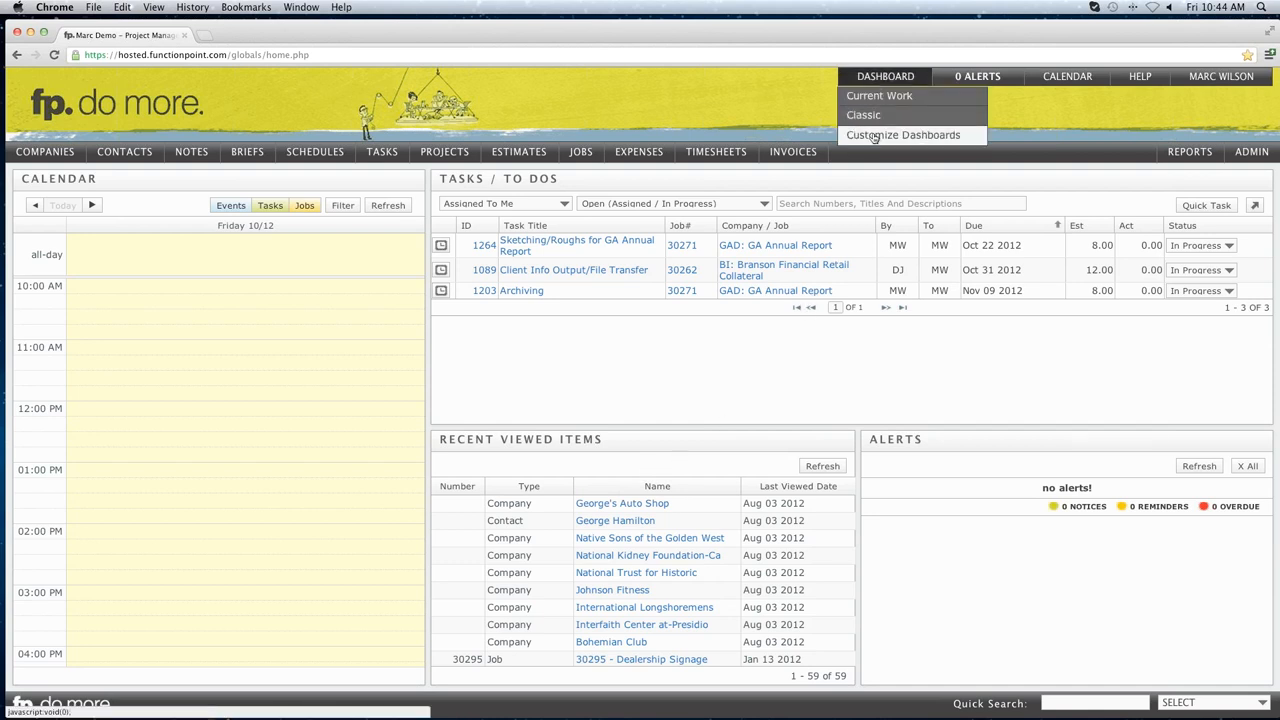
pyautogui.click(873, 137)
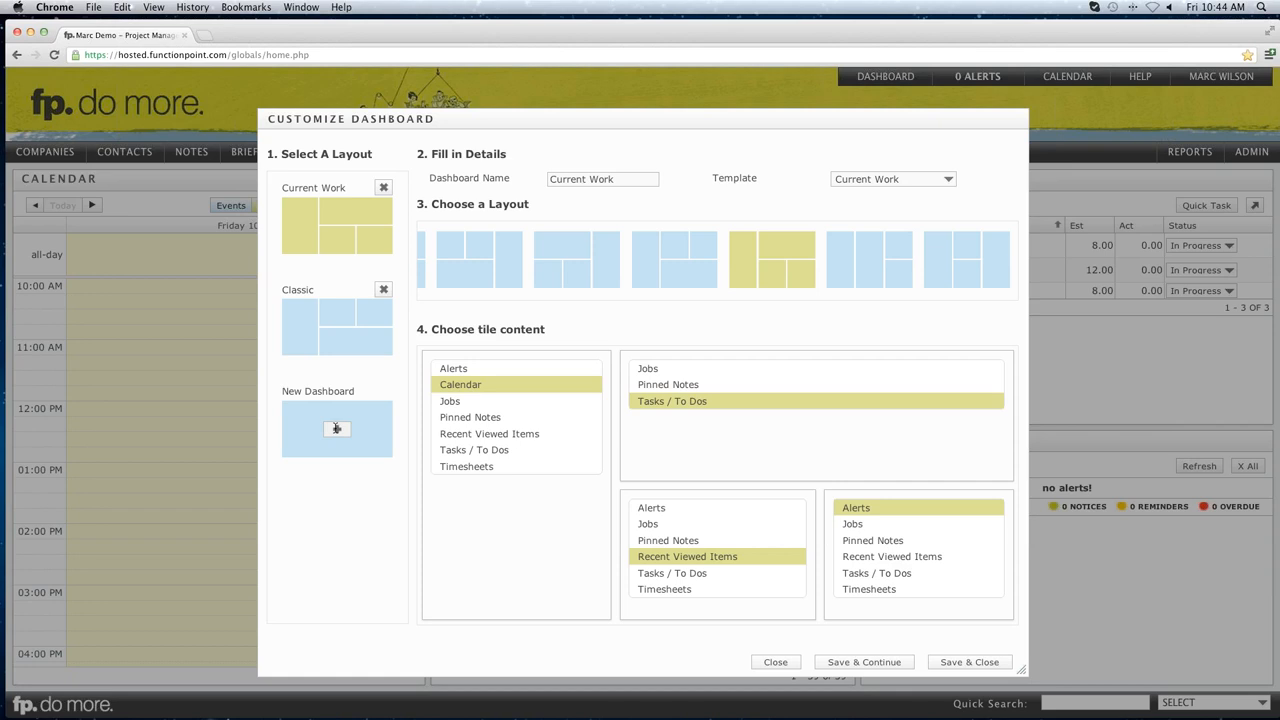
# Add a dashboard named 'New Dashboard Example' and browse the available layouts.
pyautogui.click(336, 428)
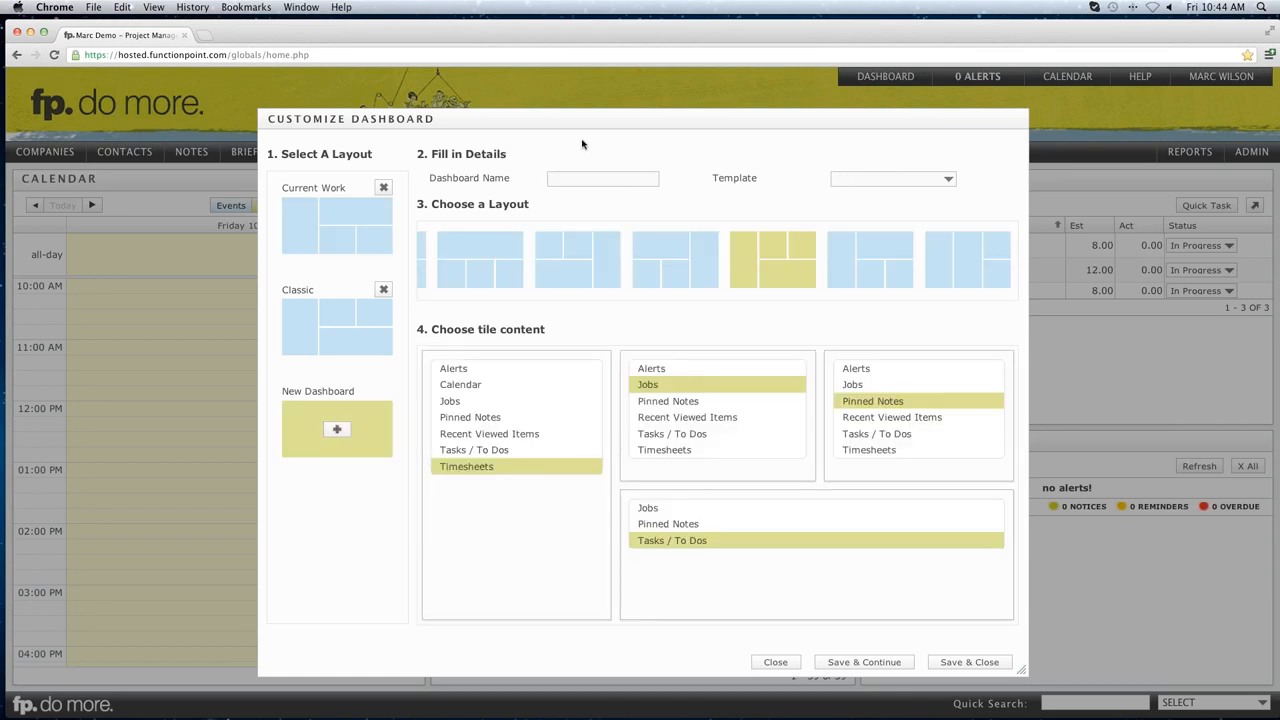
pyautogui.click(576, 179)
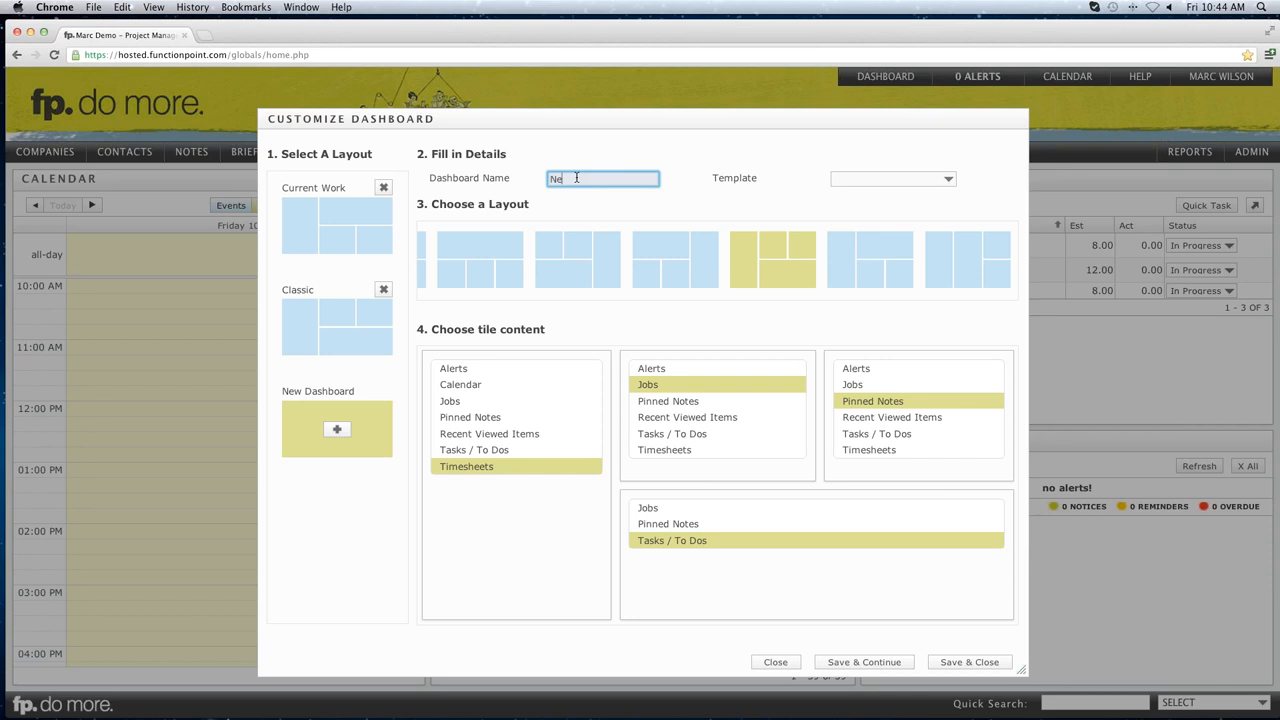
pyautogui.write('New Dashboard Example')
pyautogui.click(662, 148)
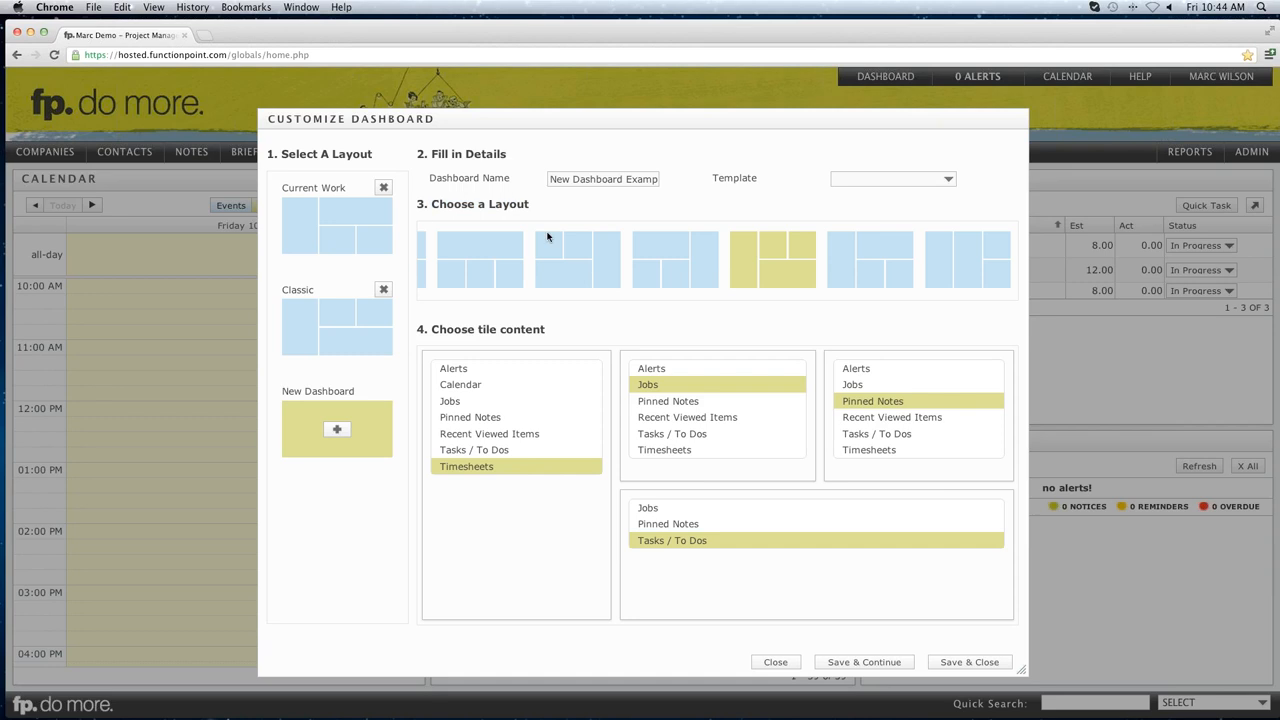
pyautogui.hscroll(2, 590, 256)
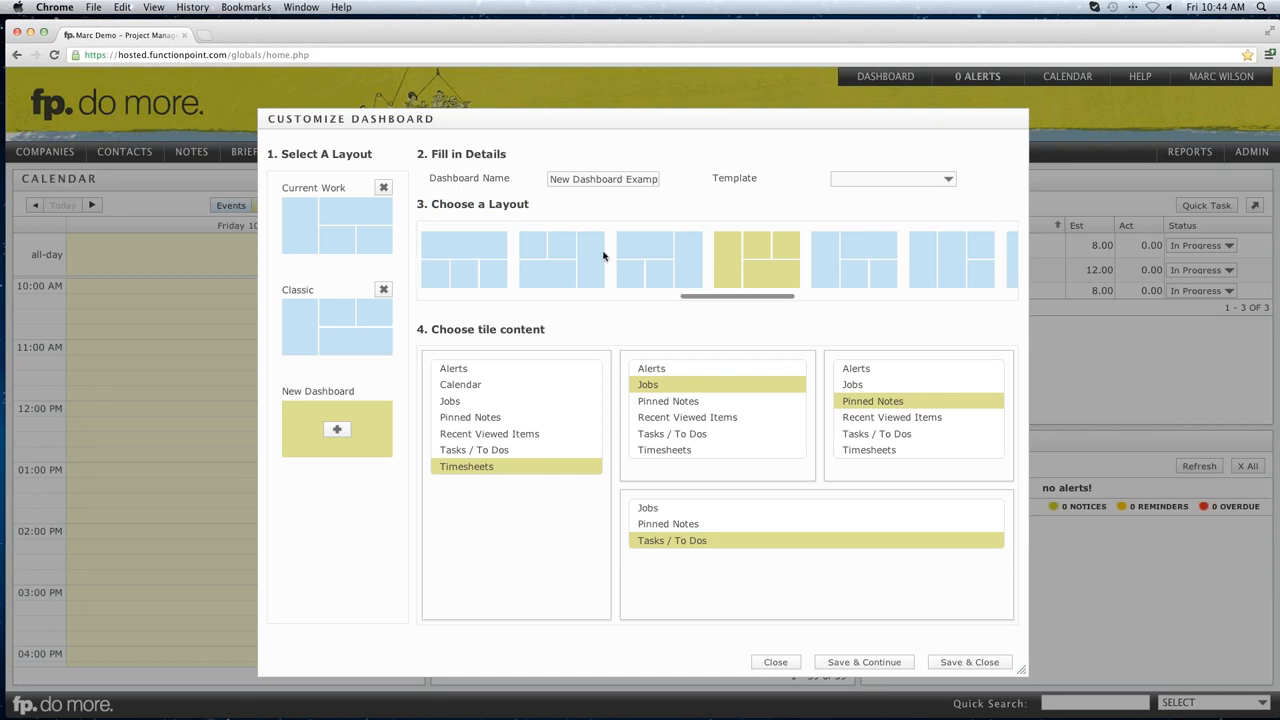
pyautogui.hscroll(5, 599, 257)
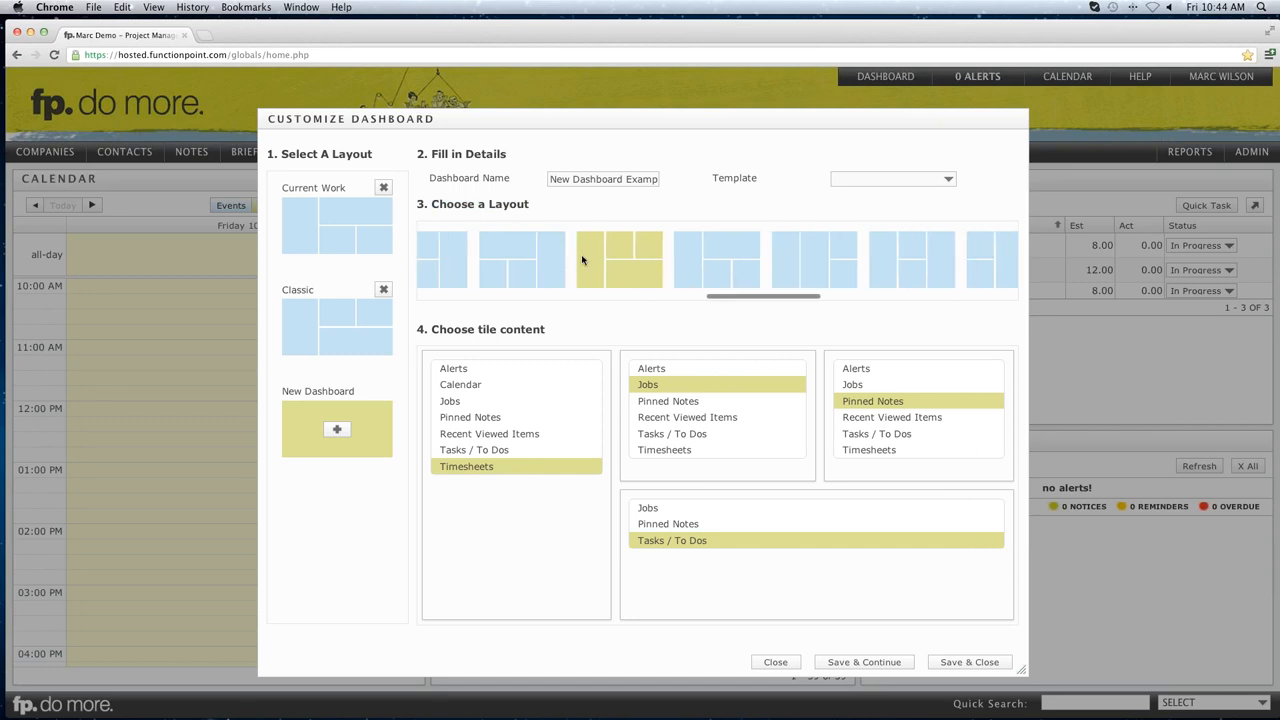
pyautogui.hscroll(5, 587, 260)
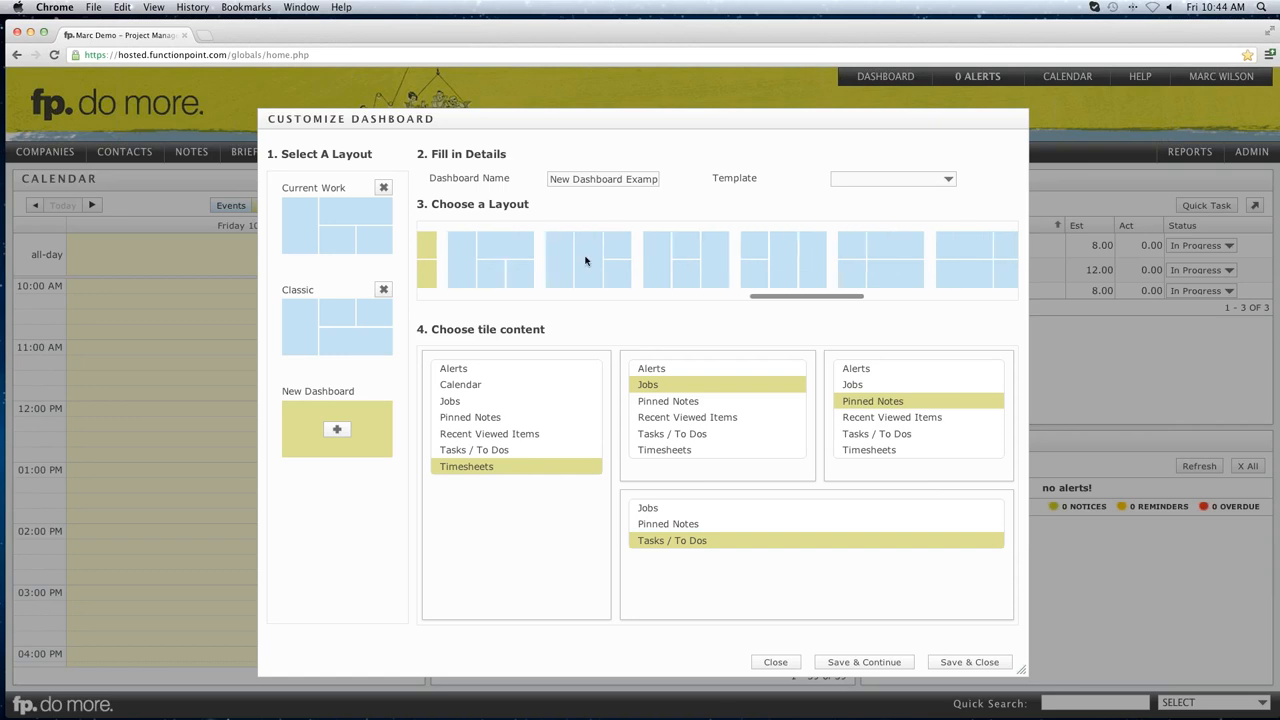
pyautogui.hscroll(5, 550, 257)
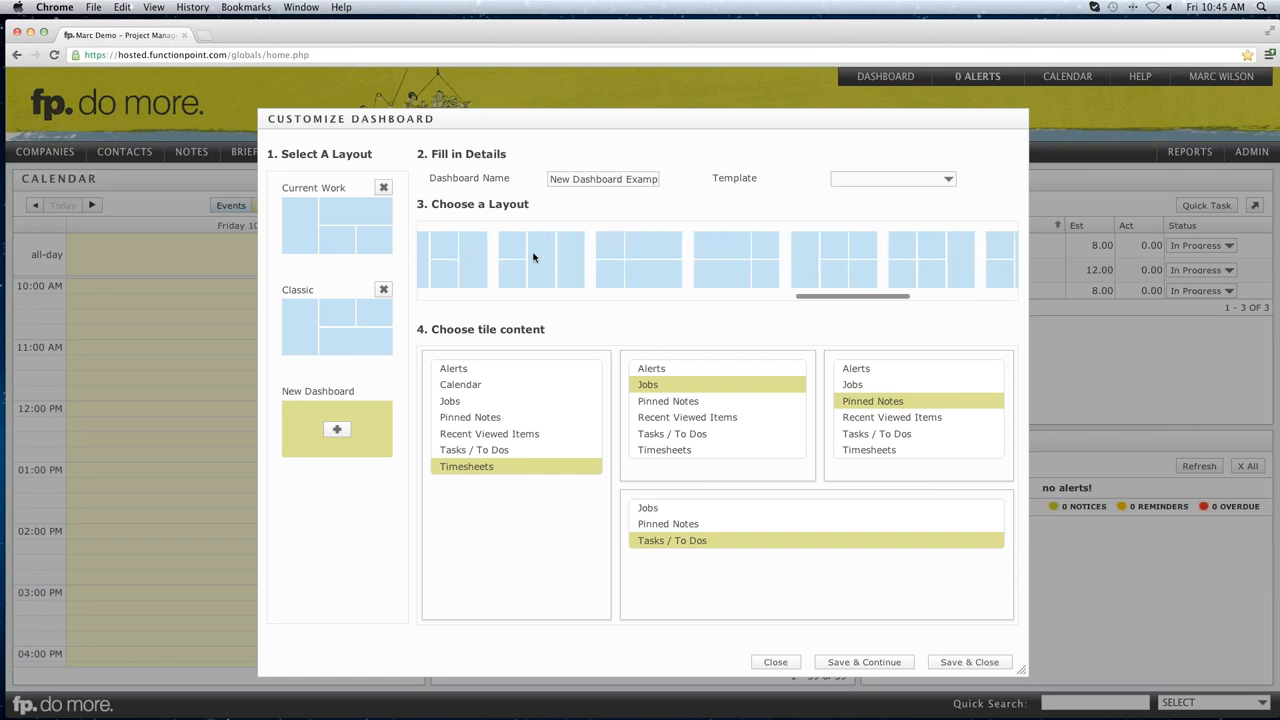
pyautogui.hscroll(3, 580, 259)
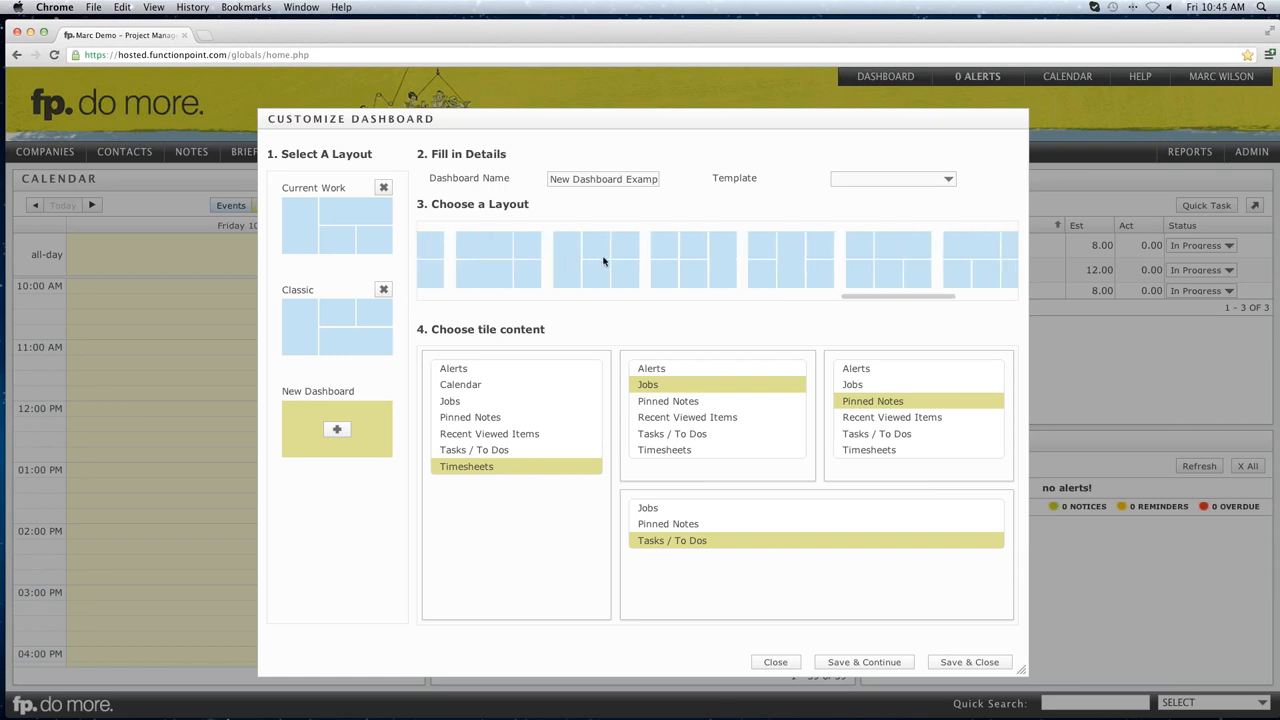
pyautogui.hscroll(4, 609, 262)
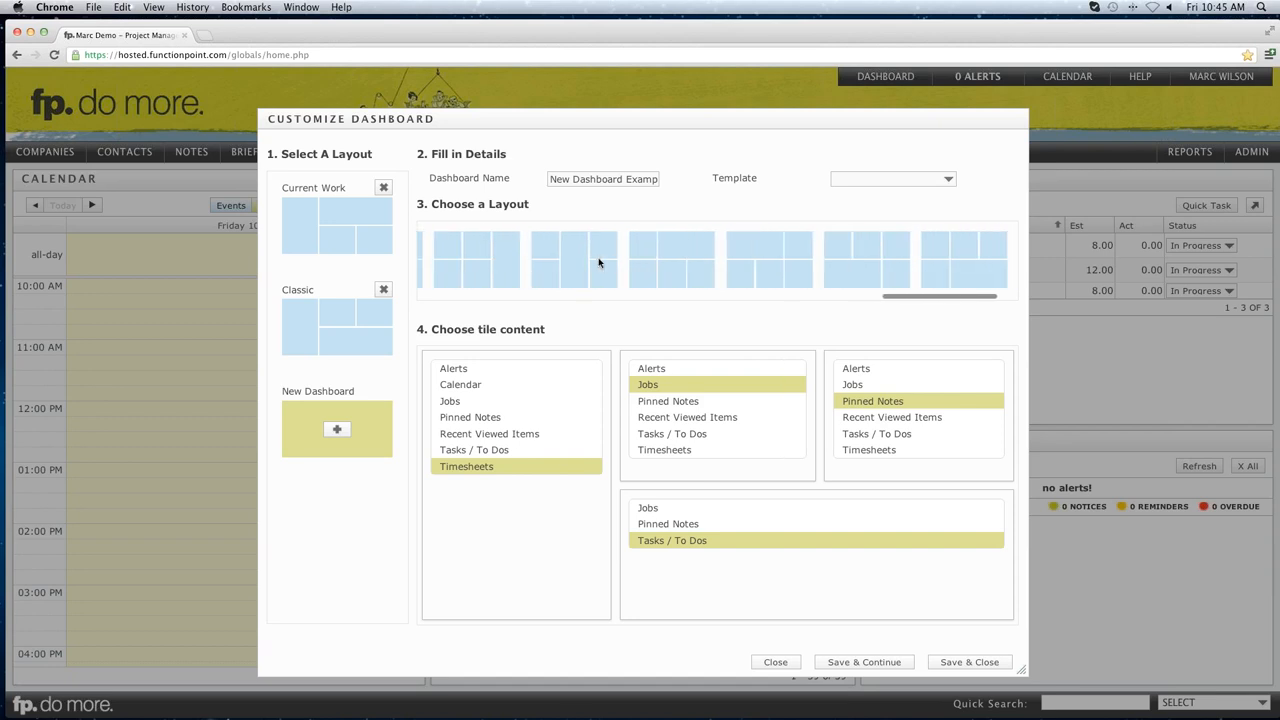
pyautogui.hscroll(2, 611, 263)
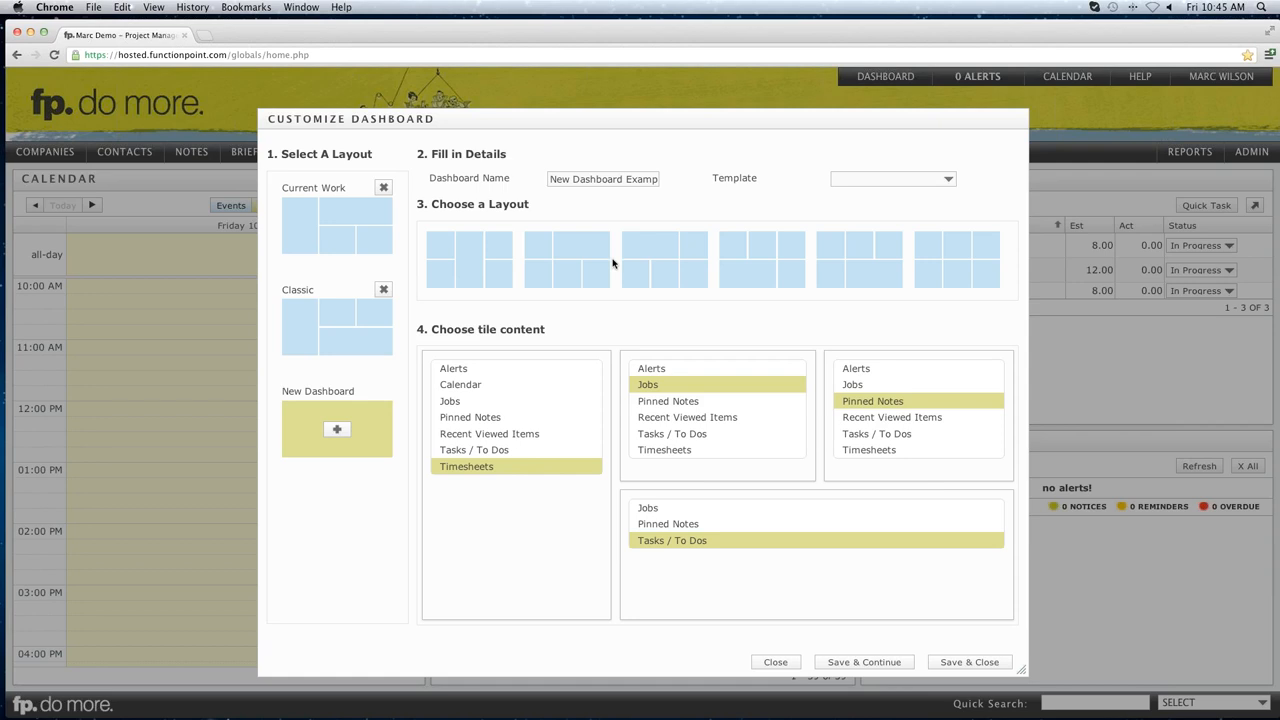
# Choose the six-tile layout and fill the first three tiles with Jobs, Pinned Notes and Tasks / To Dos.
pyautogui.click(955, 258)
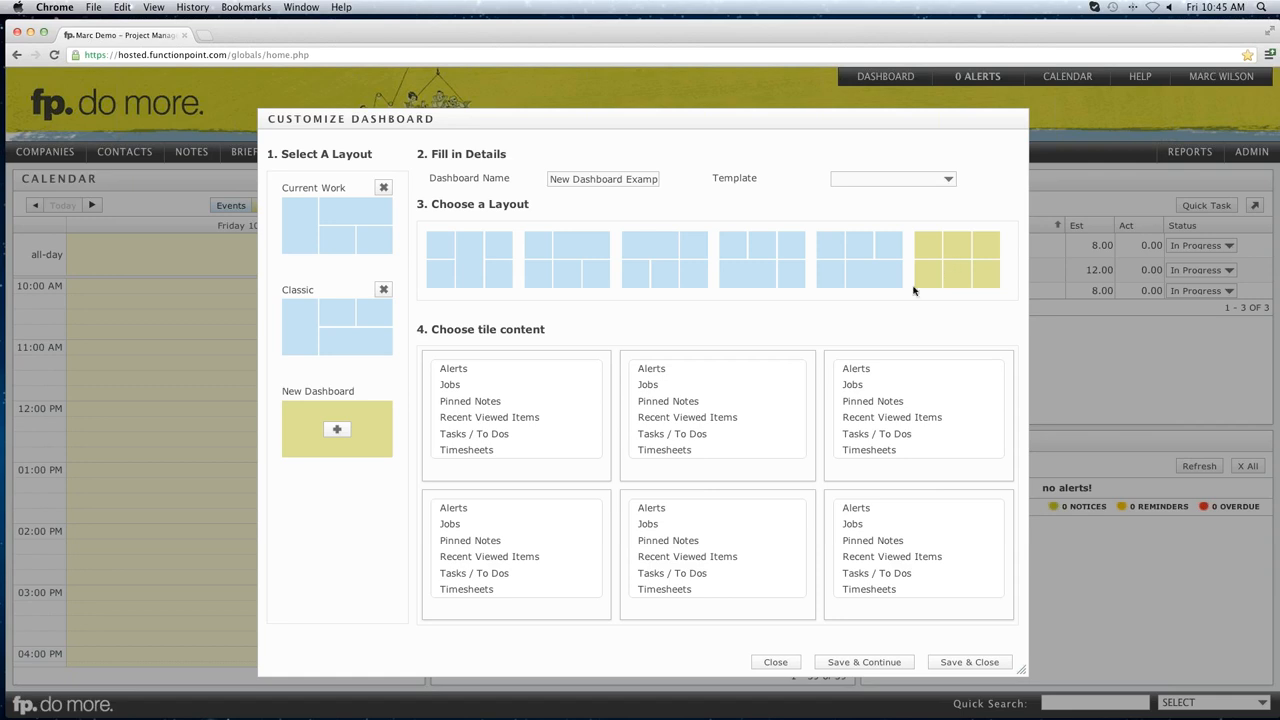
pyautogui.moveTo(440, 332); pyautogui.dragTo(531, 329)
pyautogui.click(531, 329)
pyautogui.click(451, 386)
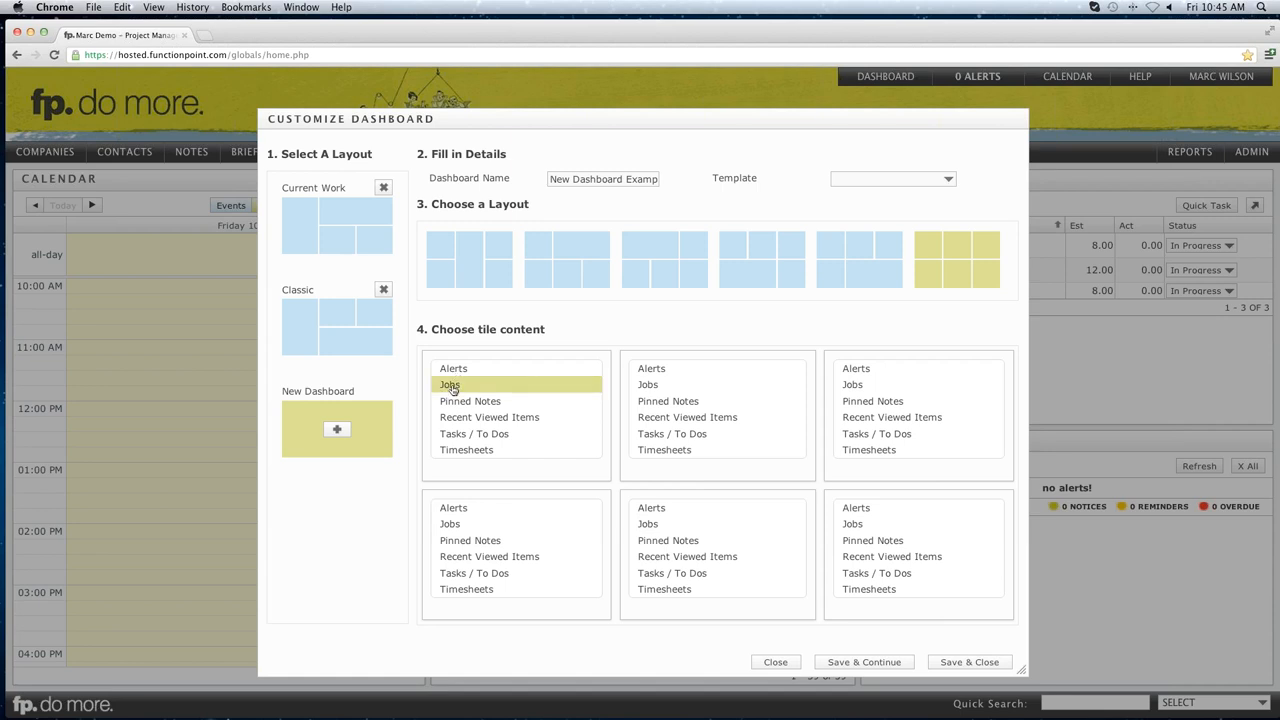
pyautogui.click(660, 404)
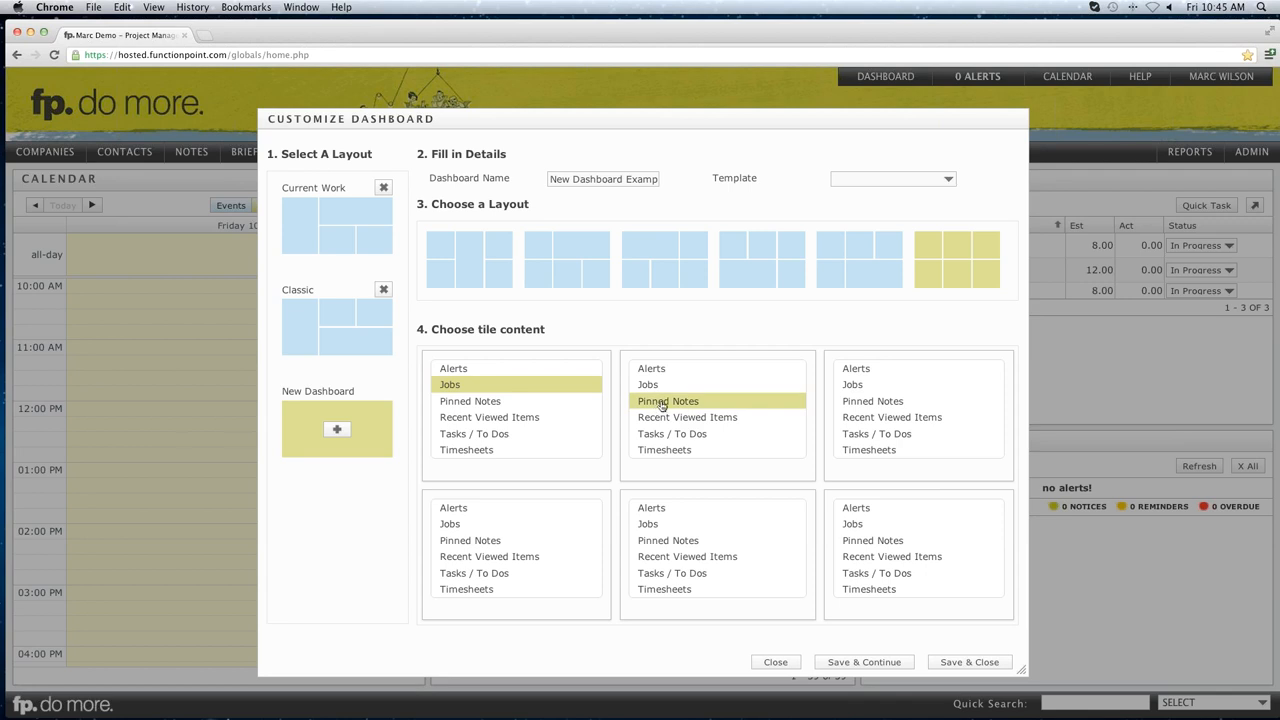
pyautogui.click(863, 438)
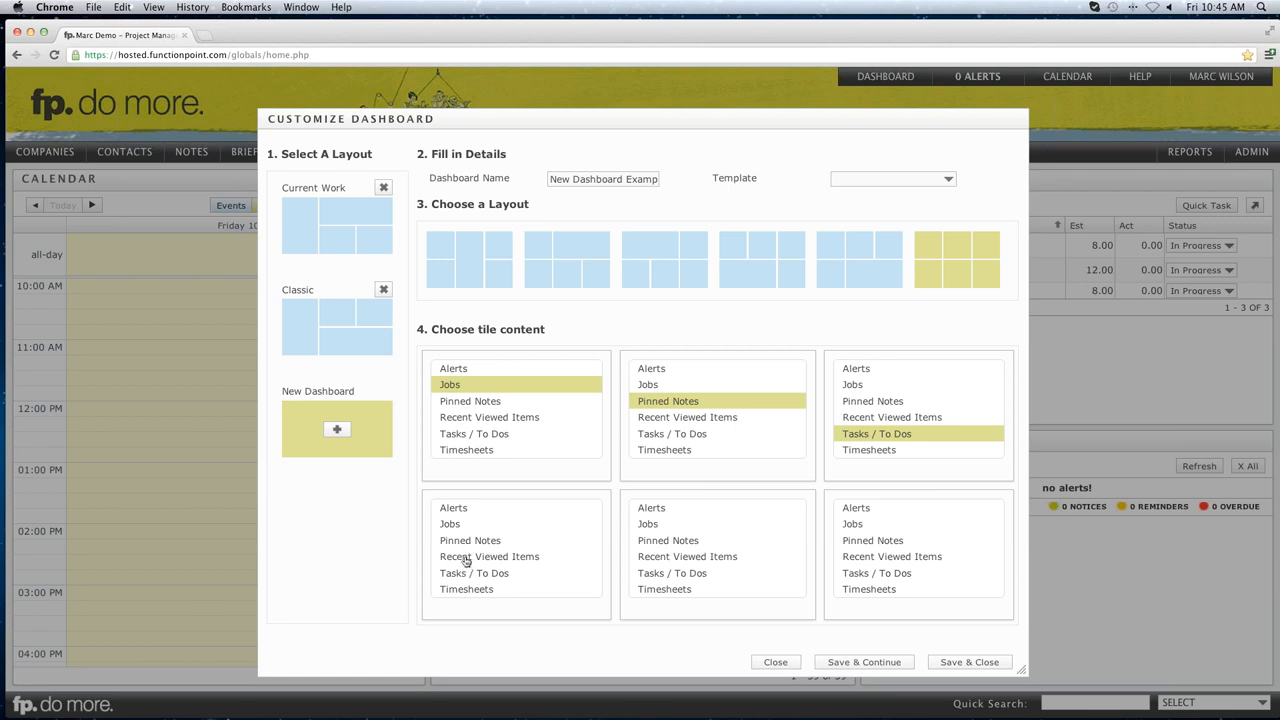
# Fill the last three tiles with Recent Viewed Items, Alerts and Timesheets, then save.
pyautogui.click(467, 558)
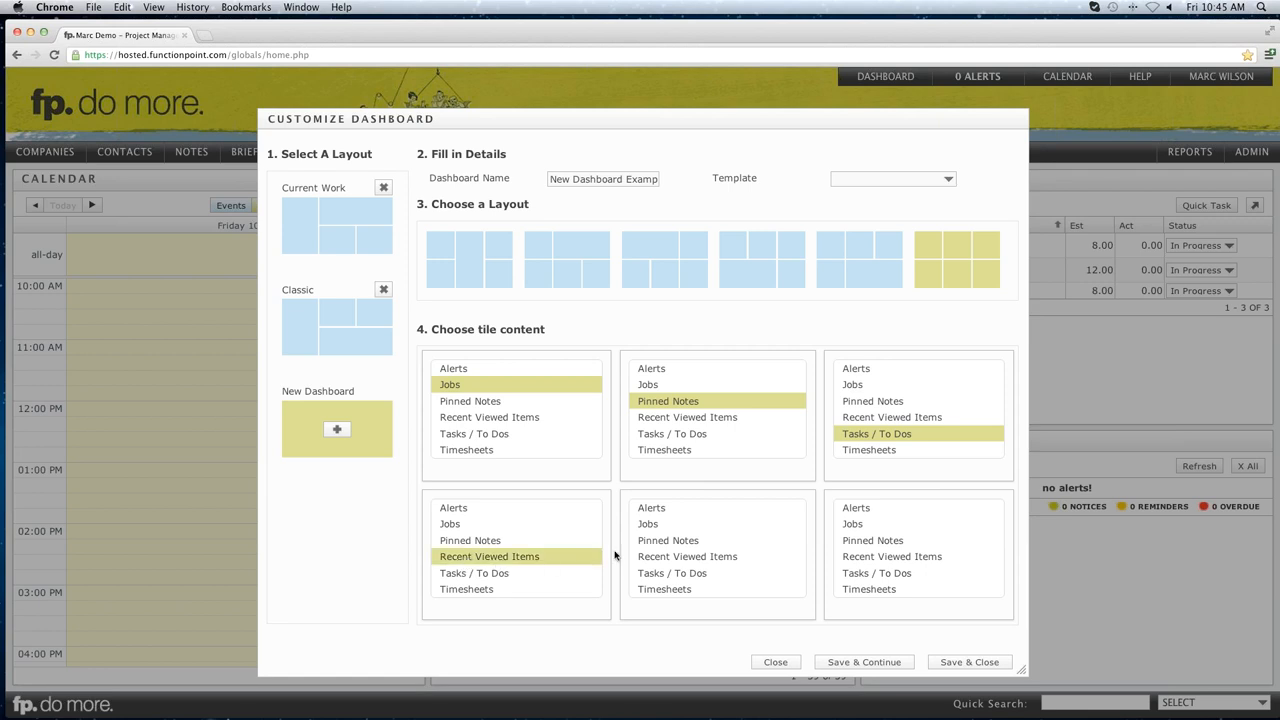
pyautogui.click(659, 511)
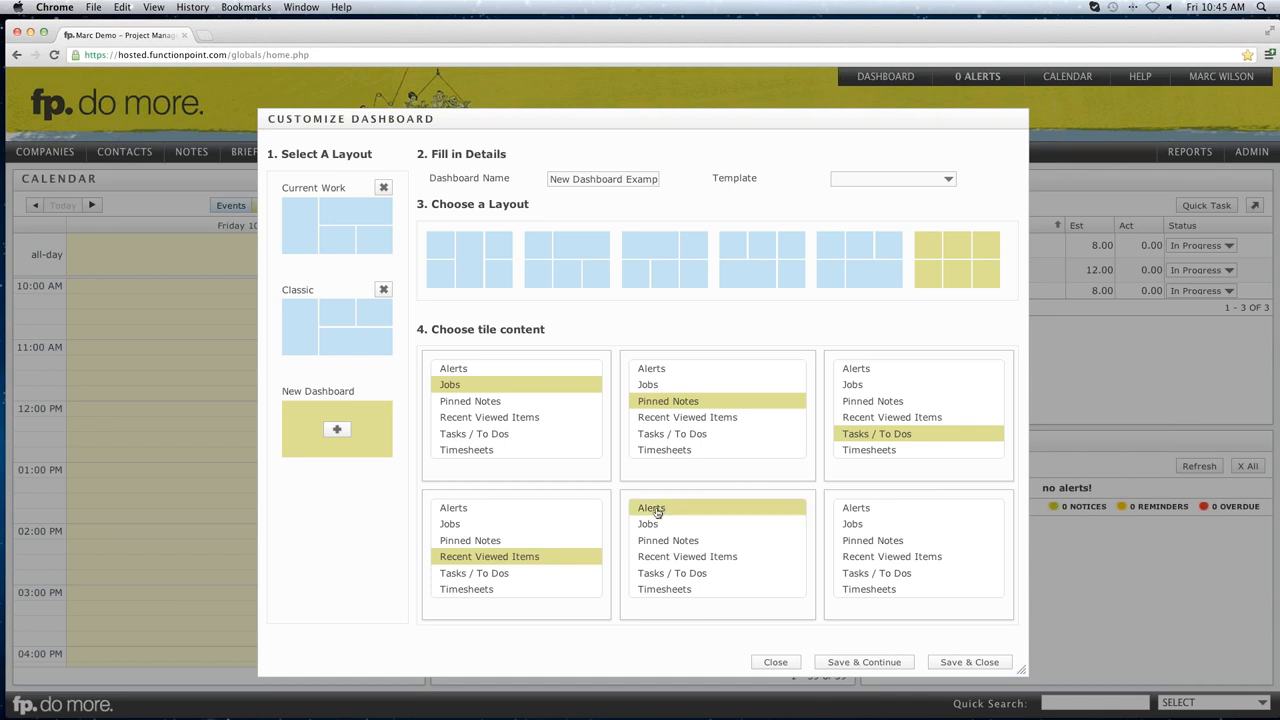
pyautogui.click(862, 593)
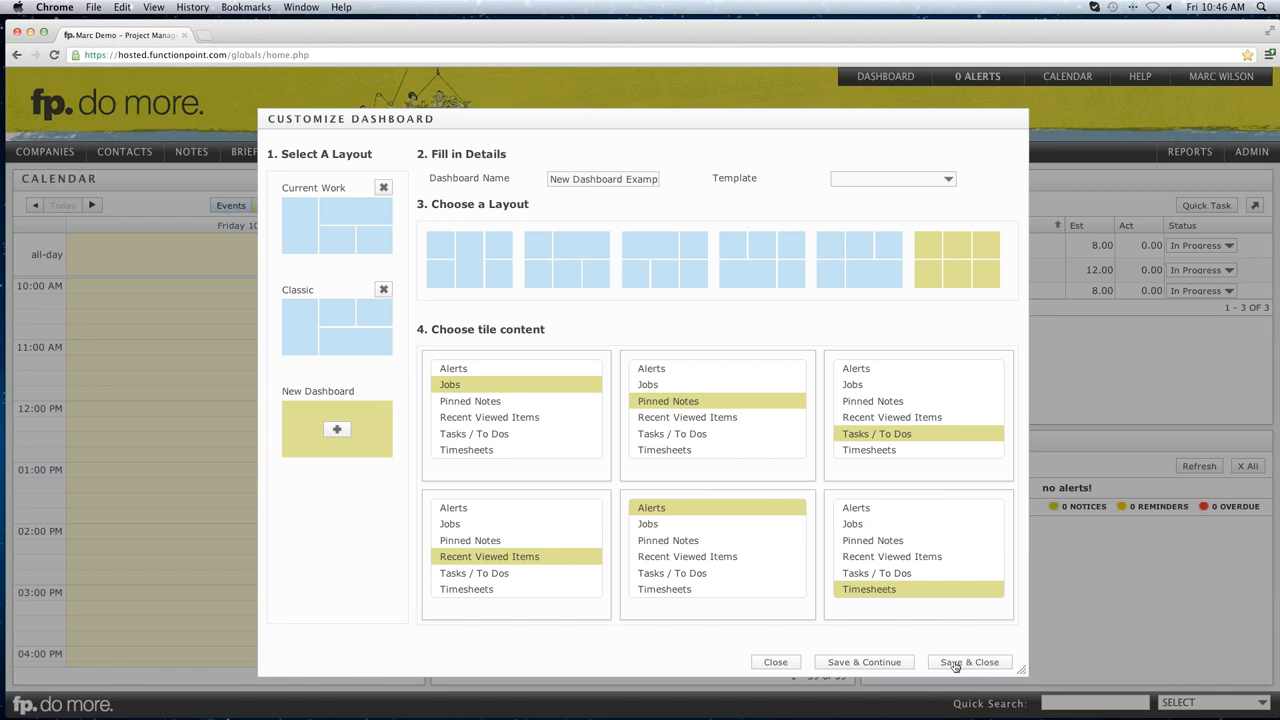
pyautogui.click(954, 663)
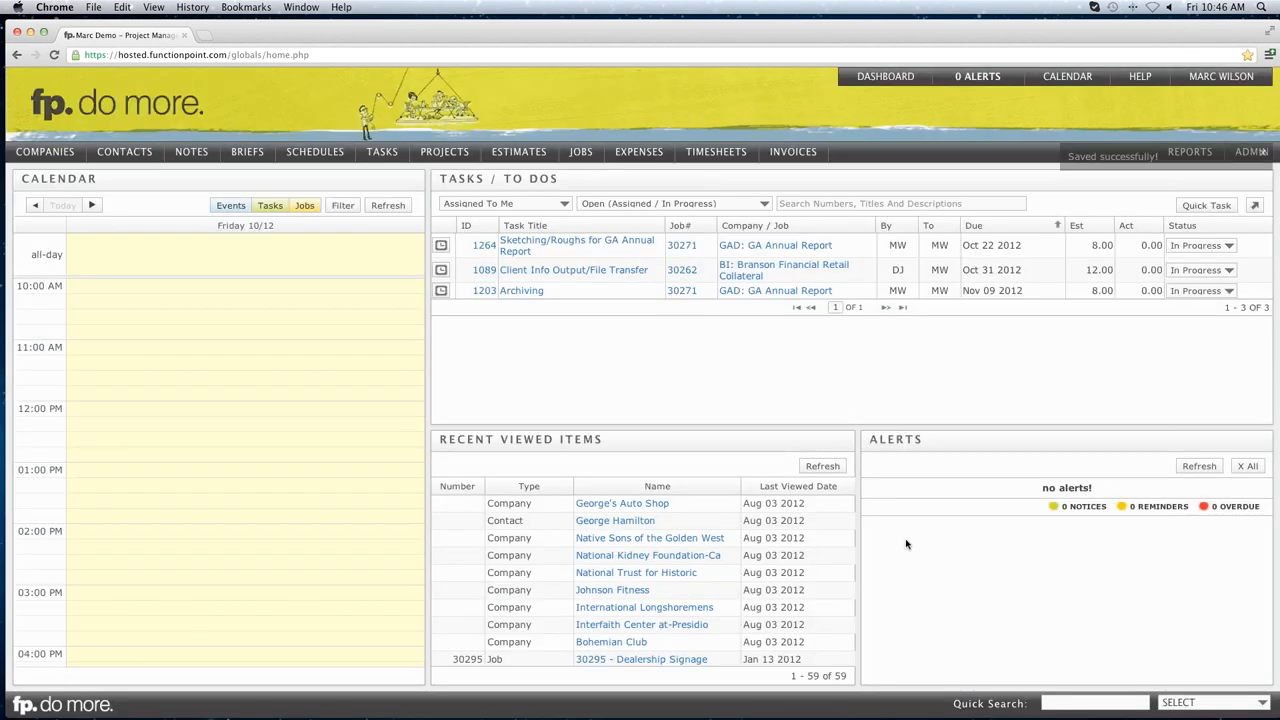
# Switch to the New Dashboard Example dashboard and review its Recent Viewed Items tile.
pyautogui.moveTo(878, 80)
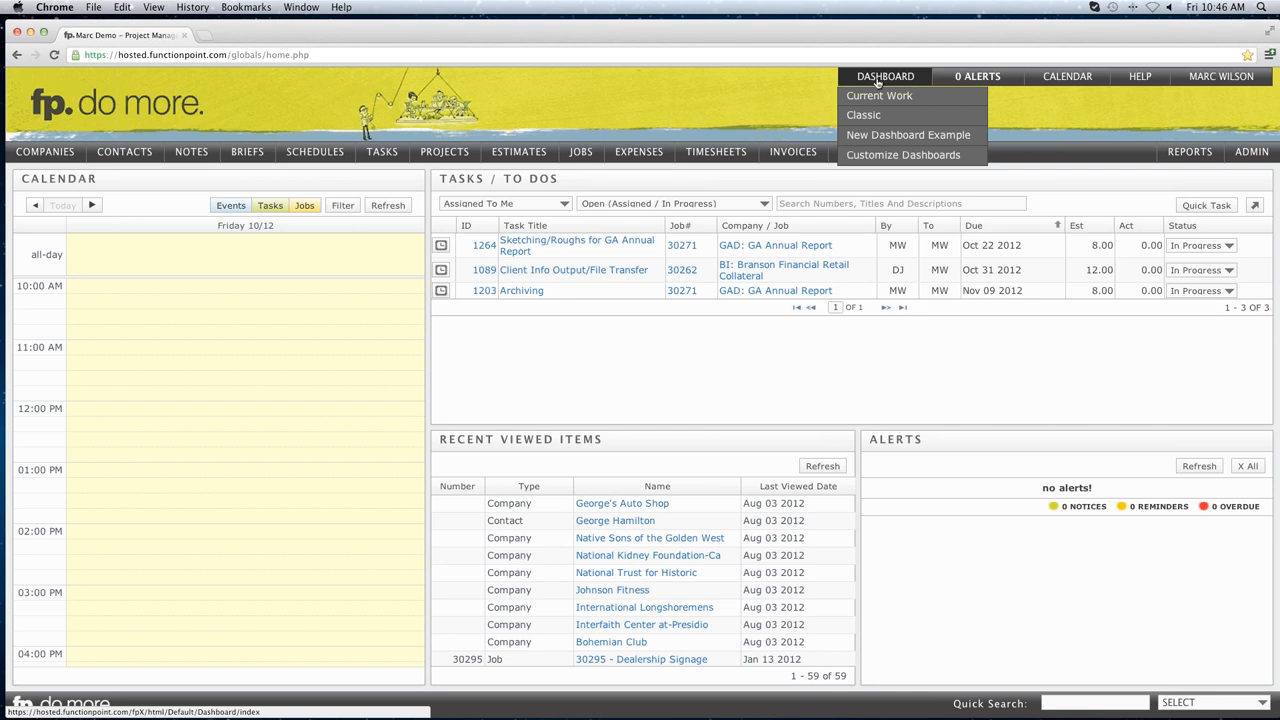
pyautogui.click(872, 138)
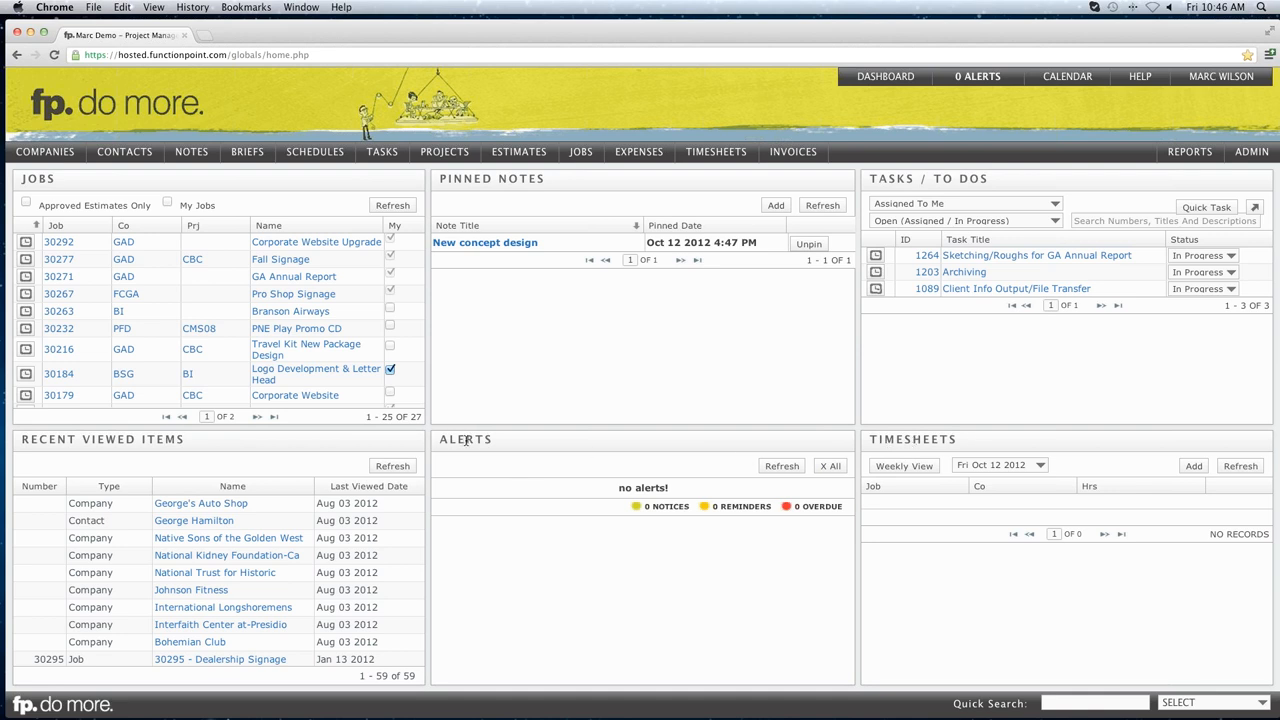
pyautogui.moveTo(39, 440); pyautogui.dragTo(183, 441)
pyautogui.click(178, 442)
pyautogui.moveTo(876, 88)
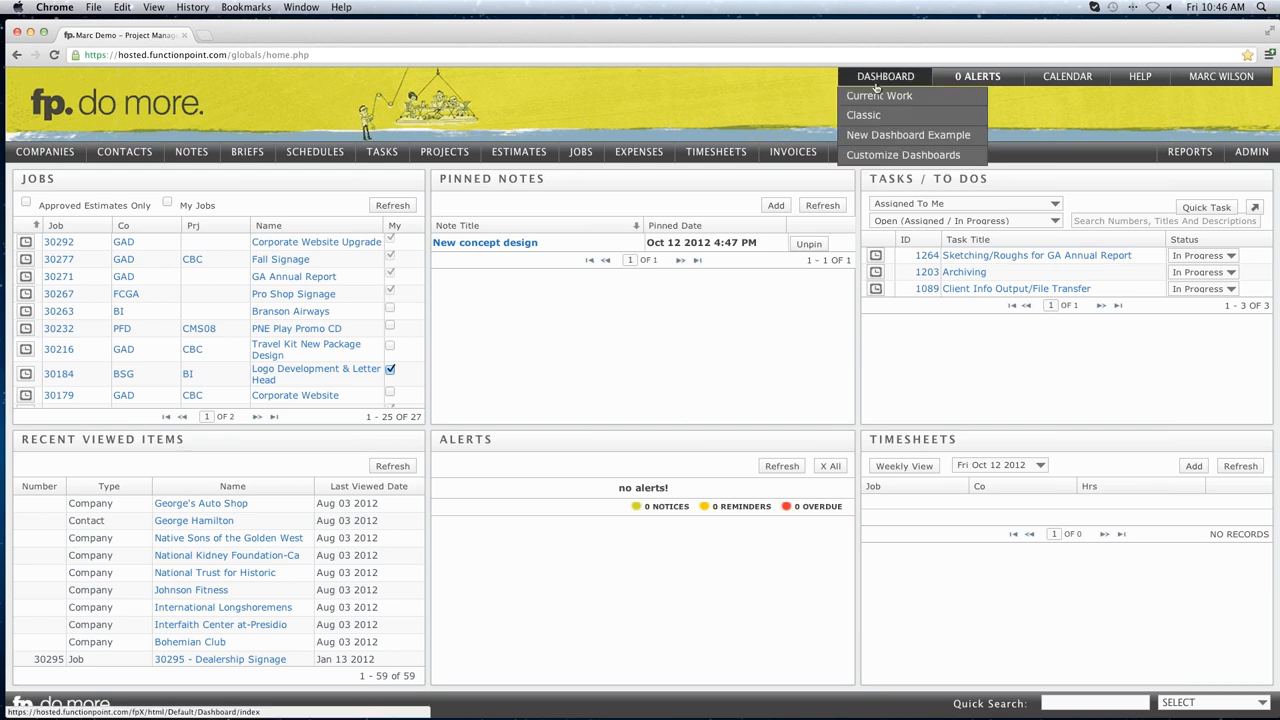
# Apply the Recent Items & Dates template to the example dashboard.
pyautogui.click(872, 155)
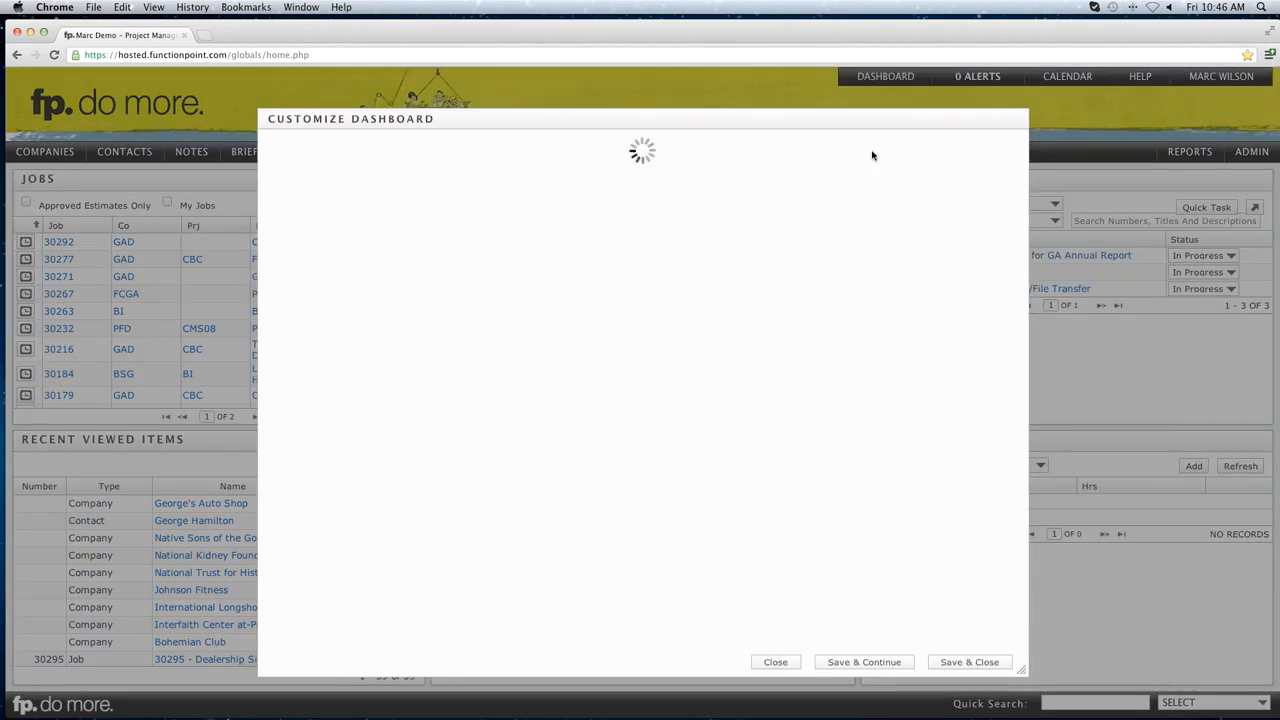
pyautogui.click(875, 180)
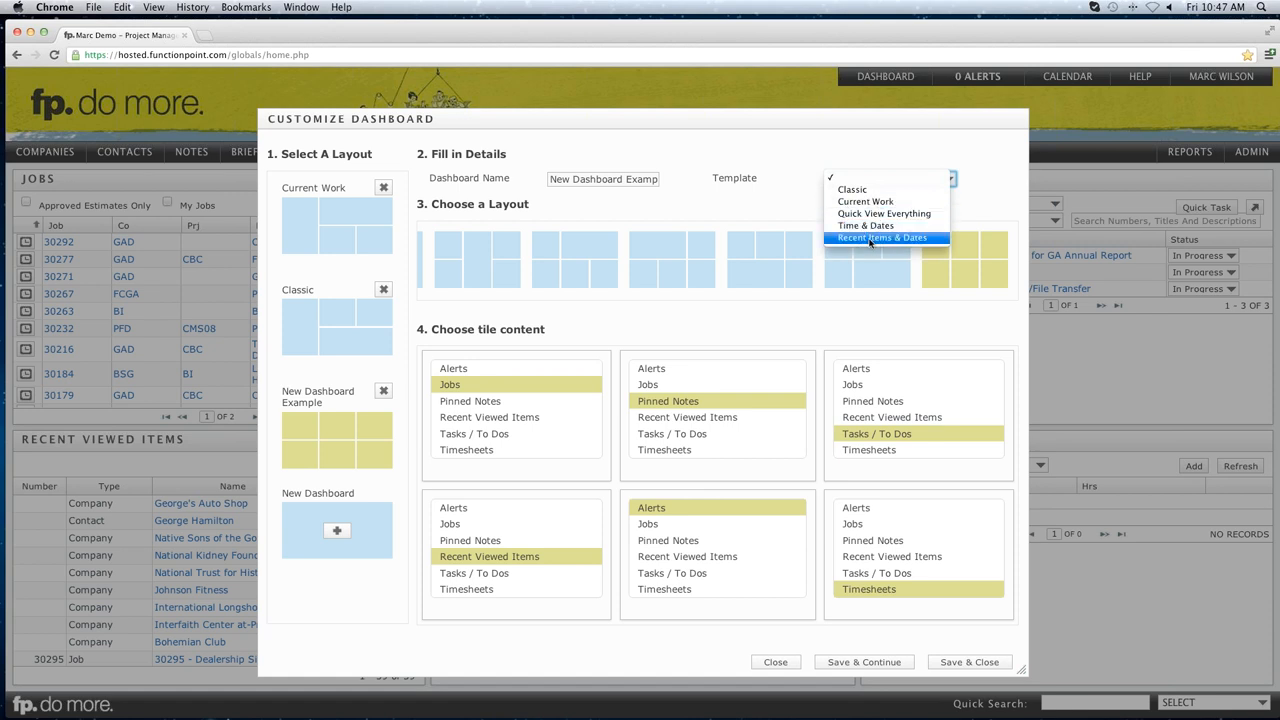
pyautogui.click(888, 241)
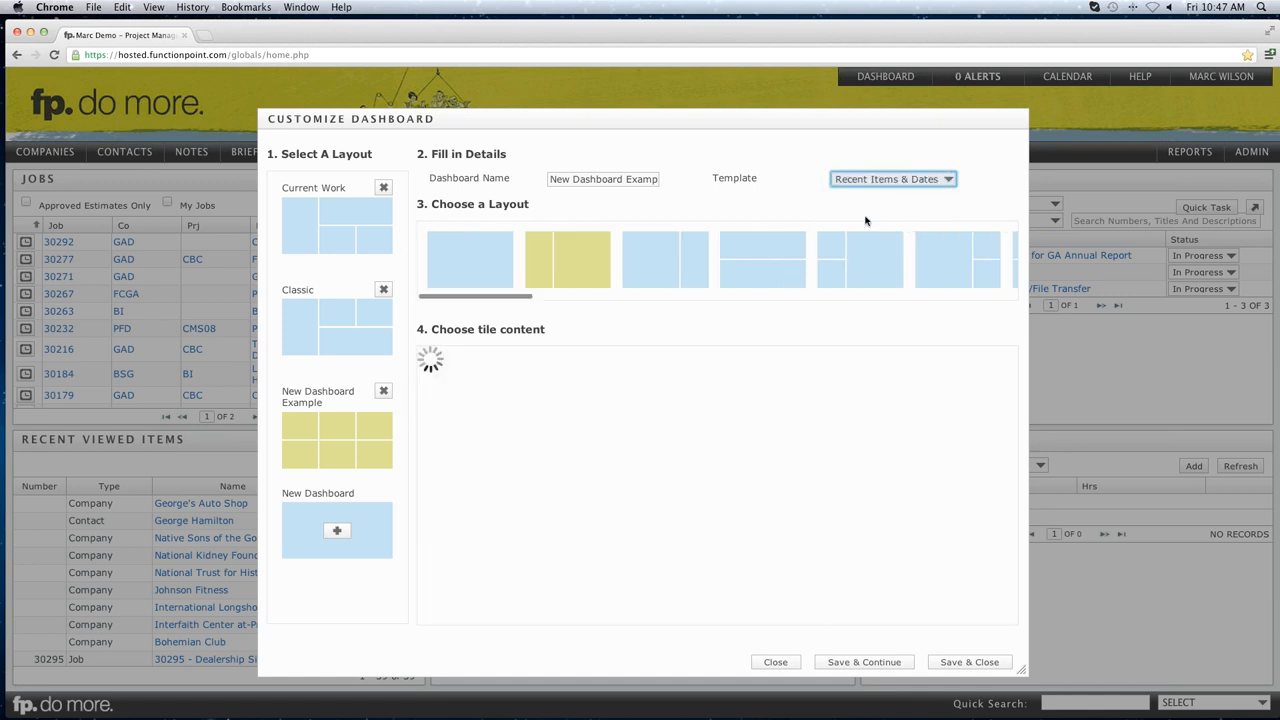
# Start a new dashboard, first staying put at the unsaved-changes notice, then retrying.
pyautogui.click(338, 527)
pyautogui.click(645, 415)
pyautogui.click(336, 532)
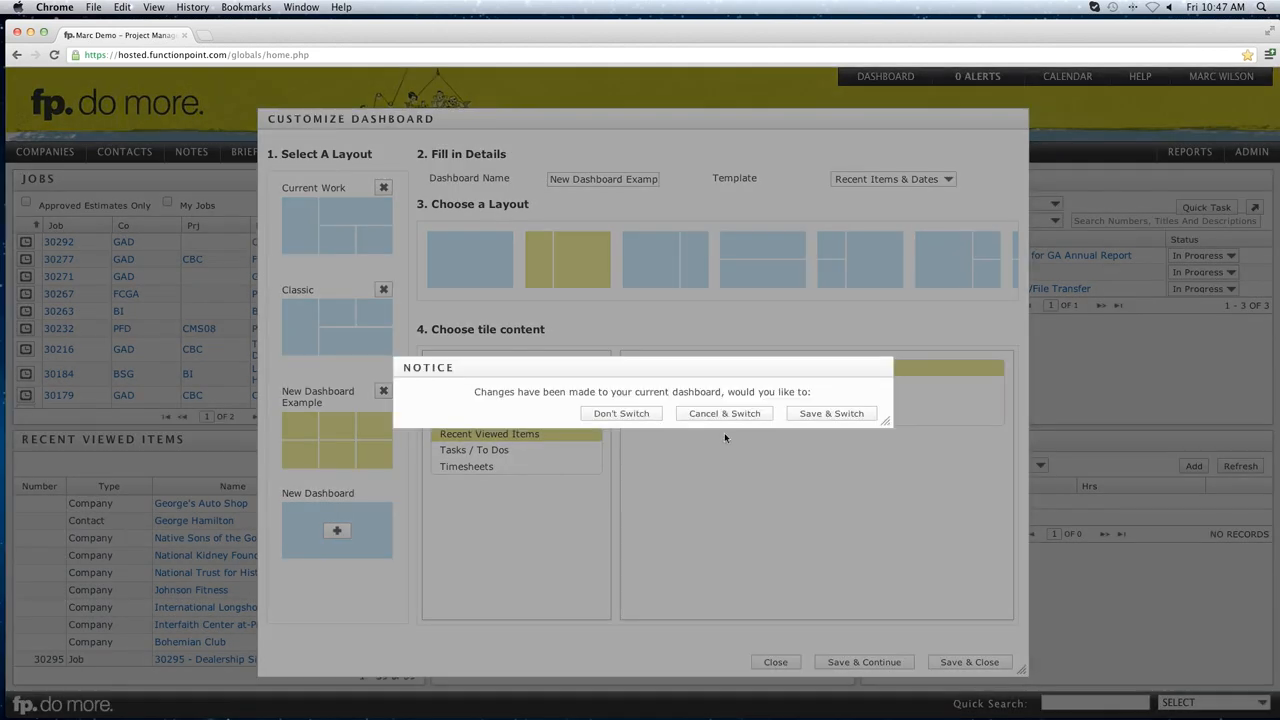
# Discard pending changes, save a new dashboard from the Recent Items & Dates template, and display it.
pyautogui.click(743, 416)
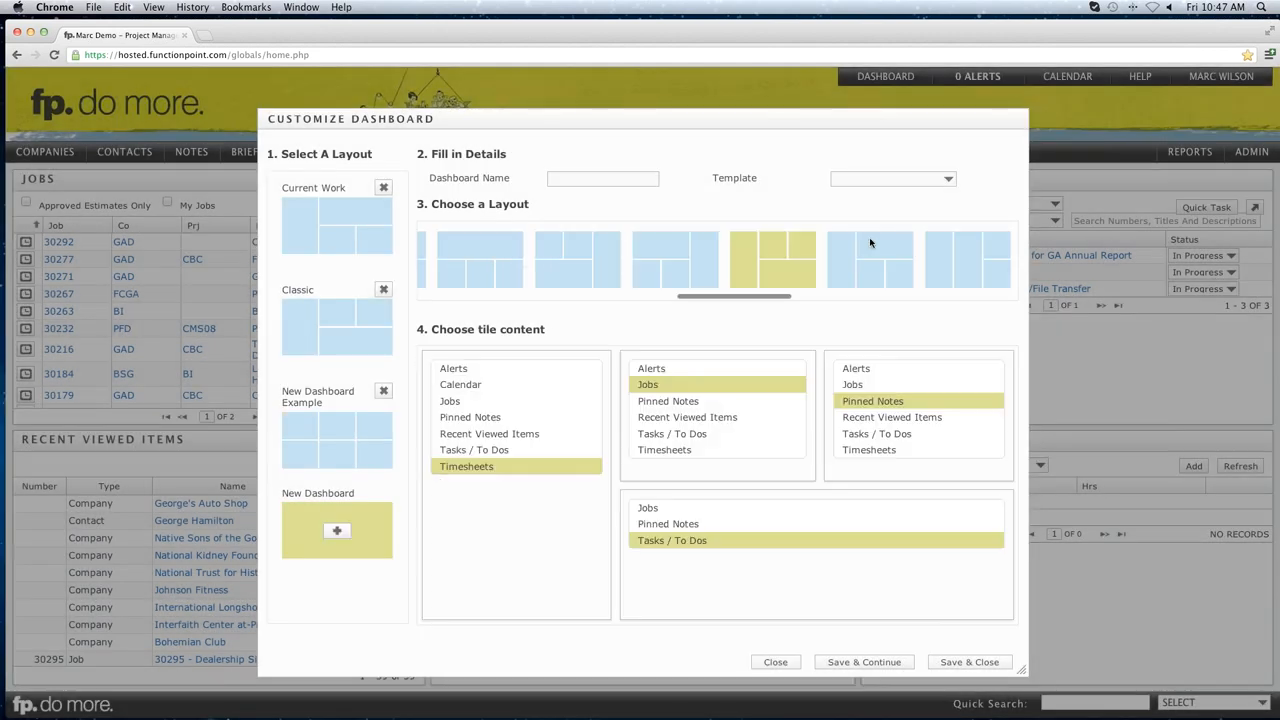
pyautogui.click(915, 178)
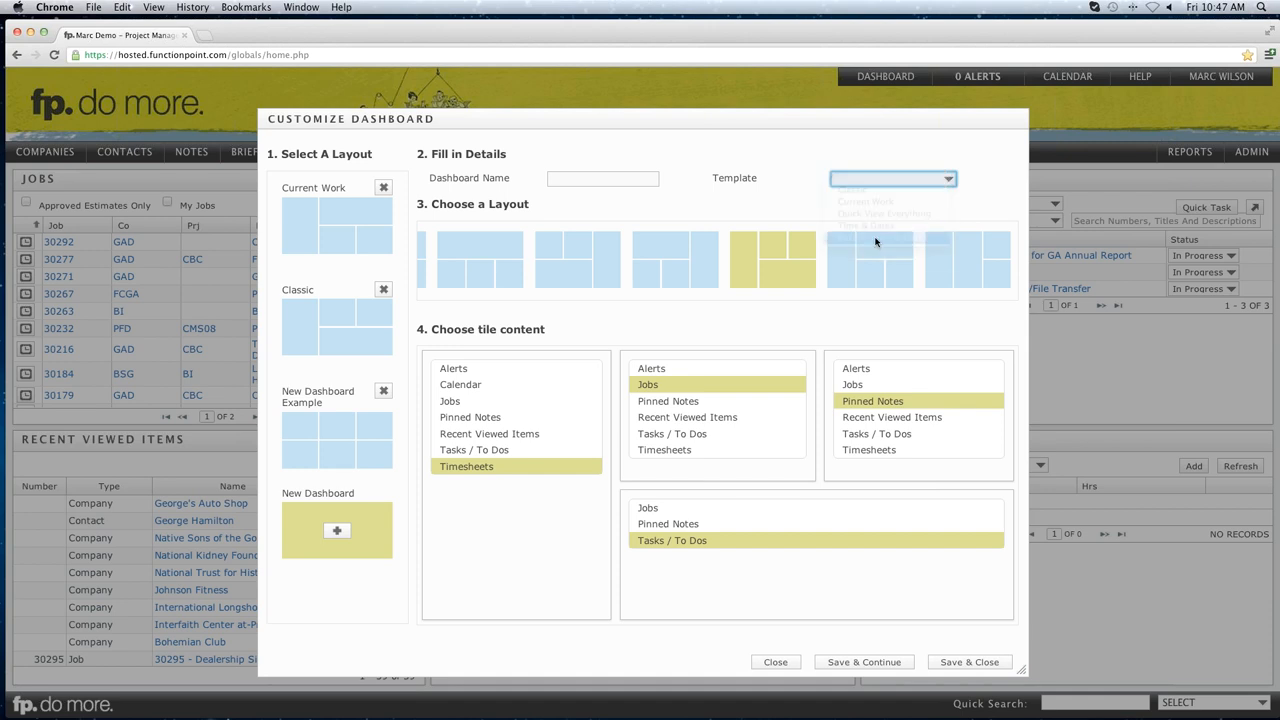
pyautogui.click(875, 237)
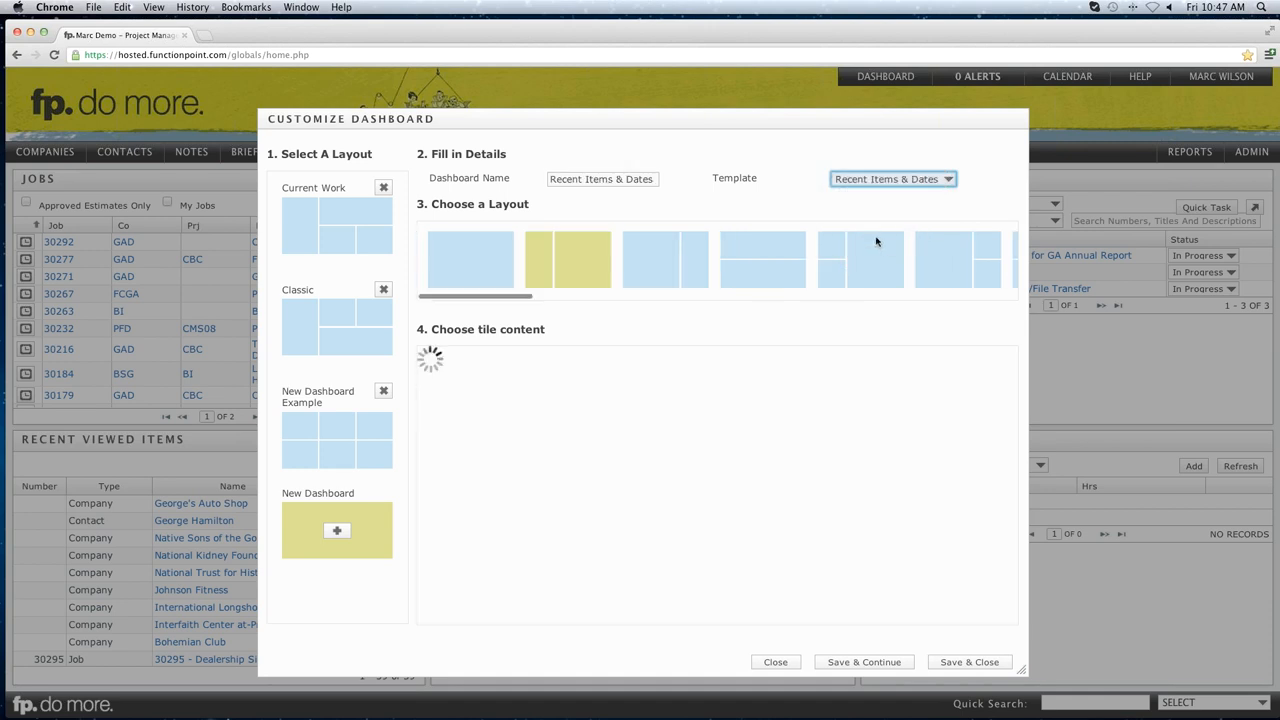
pyautogui.click(960, 663)
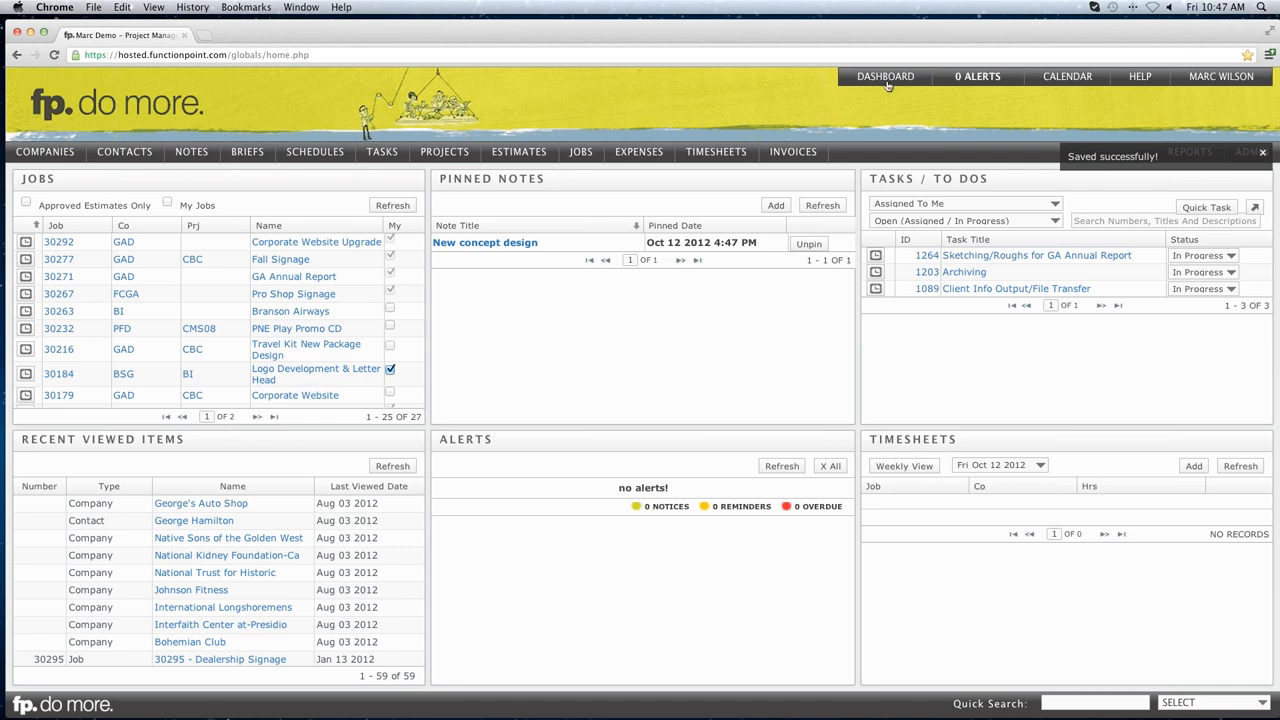
pyautogui.moveTo(886, 88)
pyautogui.click(889, 156)
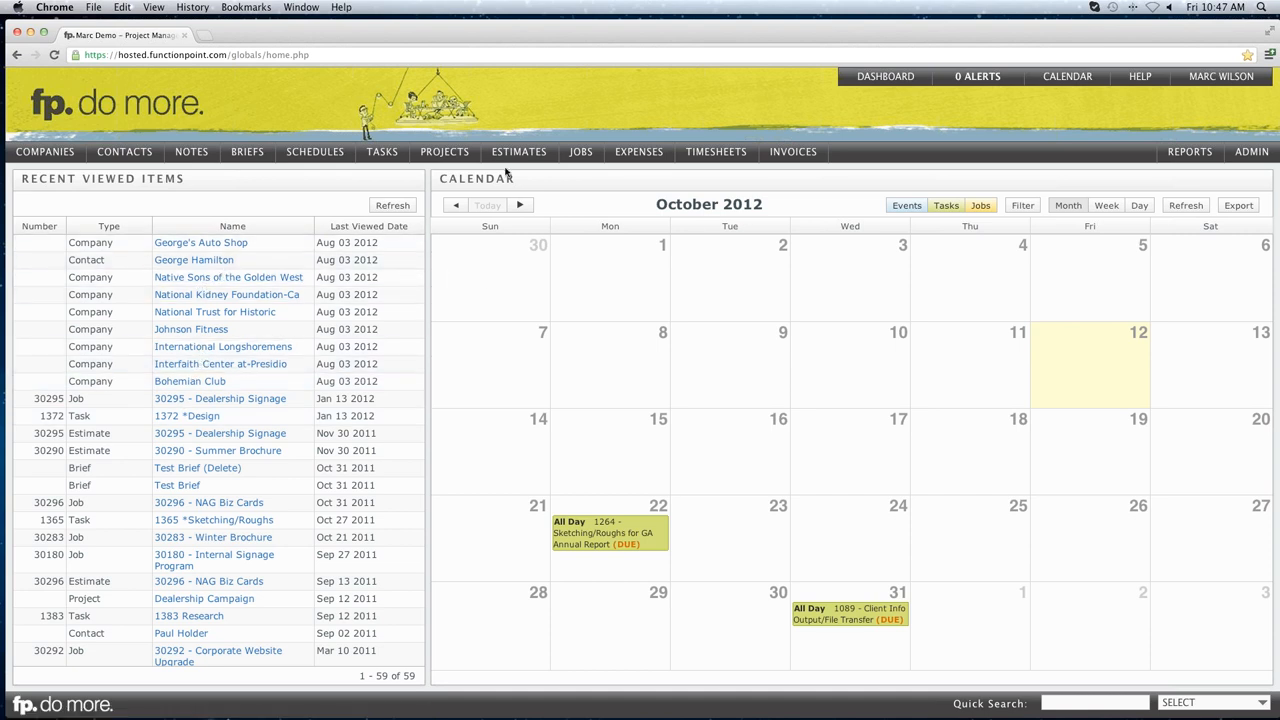
pyautogui.moveTo(529, 160)
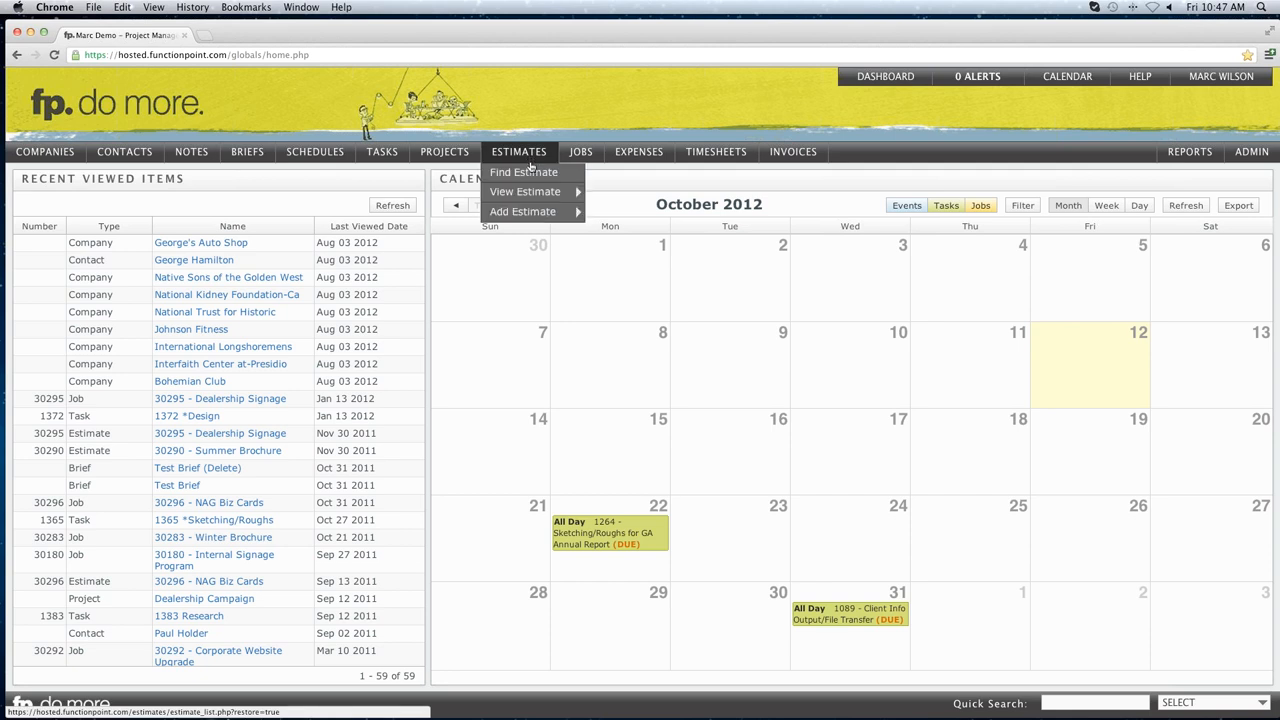
pyautogui.moveTo(561, 192)
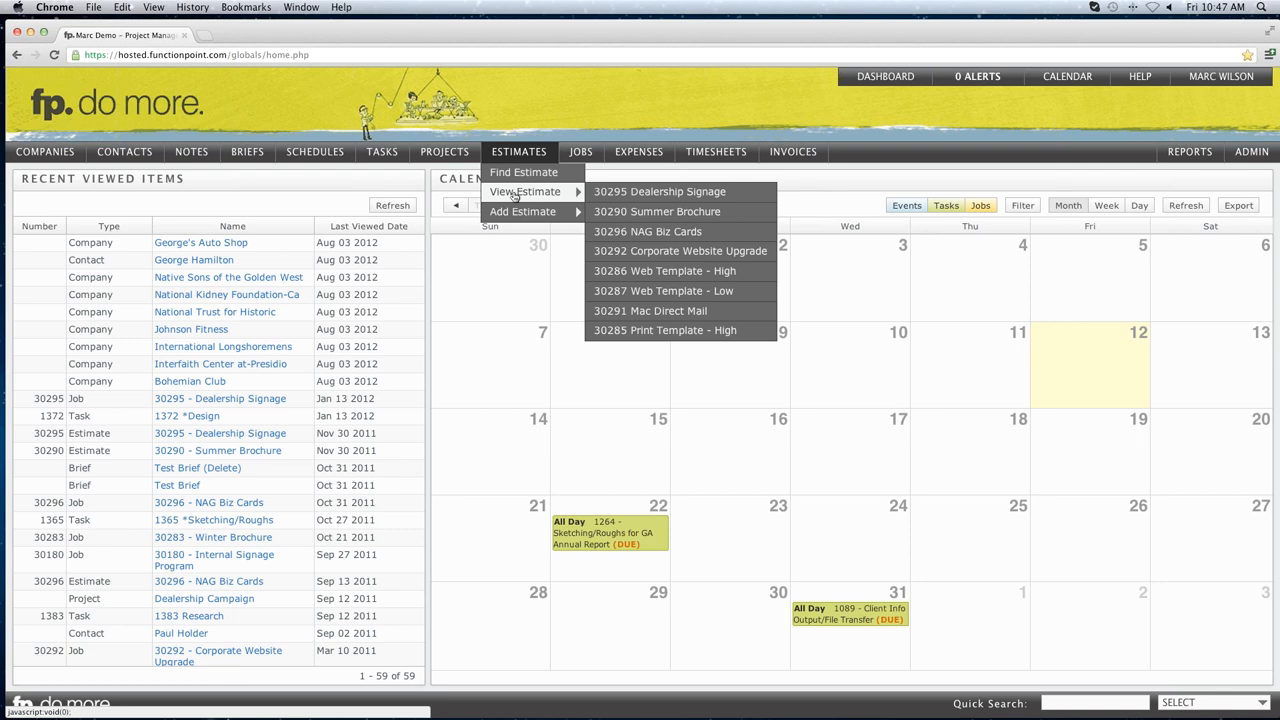
pyautogui.scroll(-2, 215, 348)
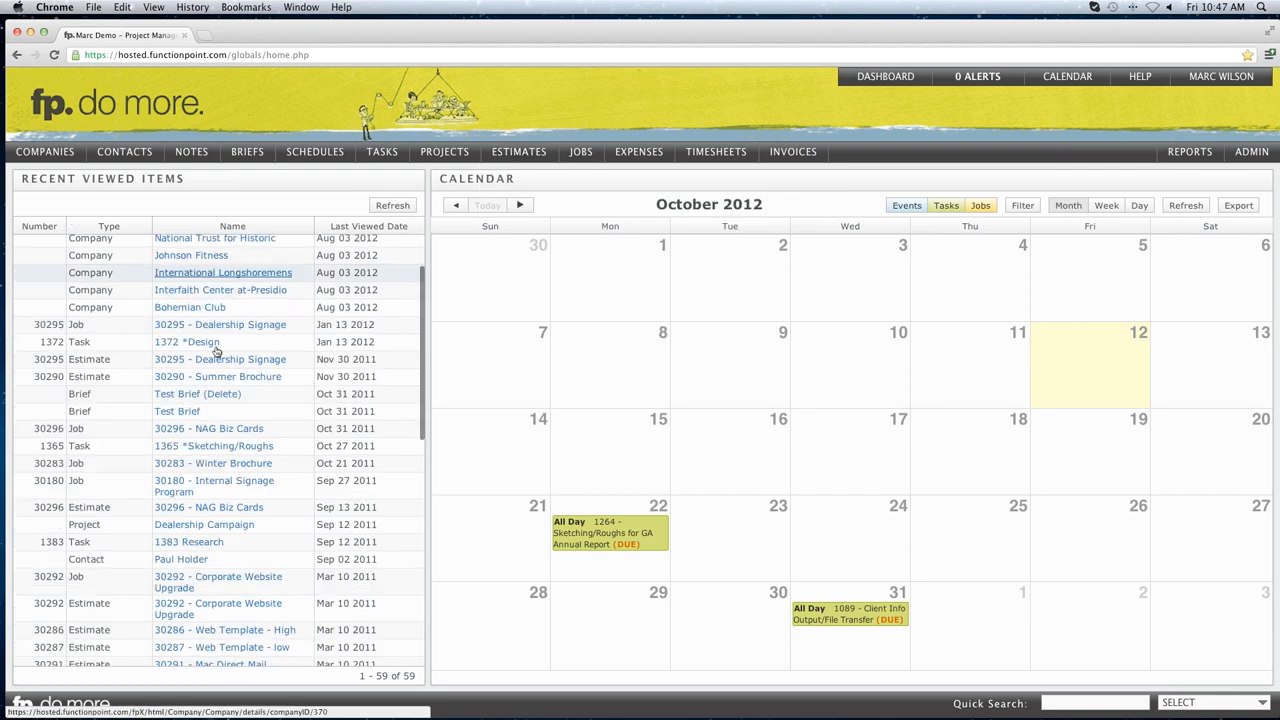
pyautogui.scroll(-10, 215, 350)
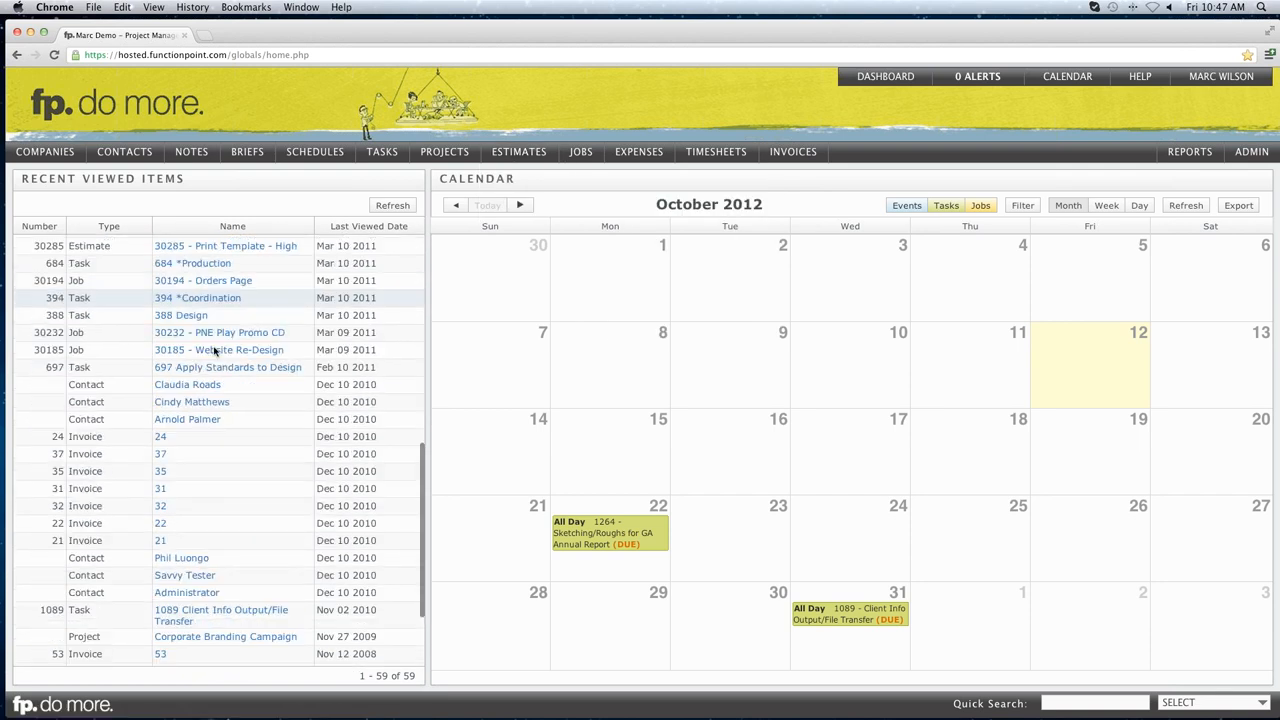
pyautogui.scroll(12, 215, 350)
pyautogui.moveTo(580, 152)
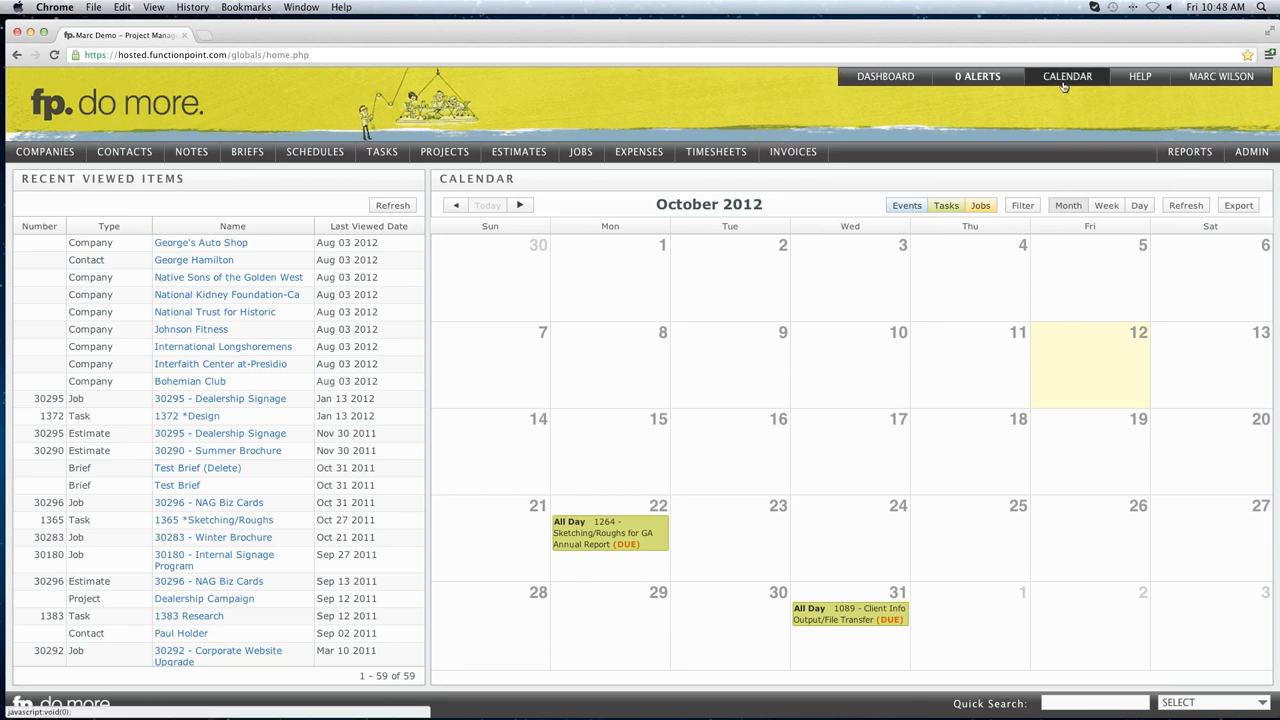
# Filter the calendar with a blank Task Status so all October 2012 tasks and jobs appear.
pyautogui.click(1021, 208)
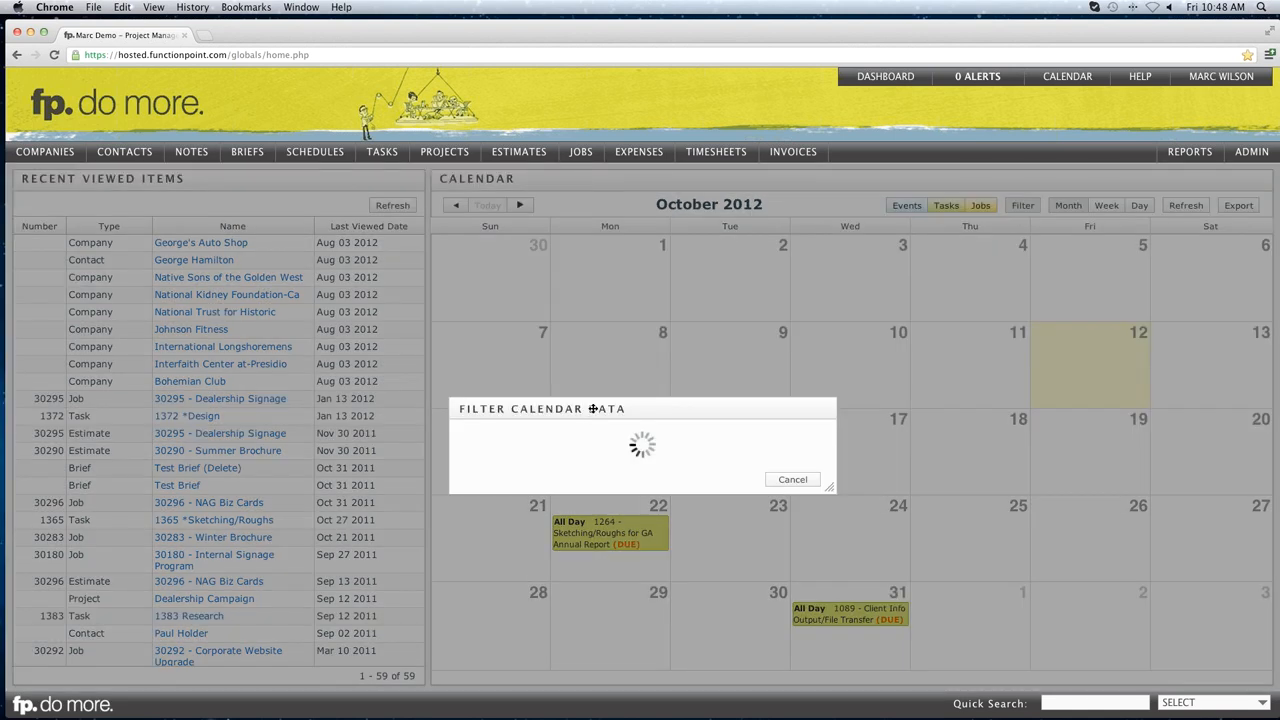
pyautogui.click(528, 402)
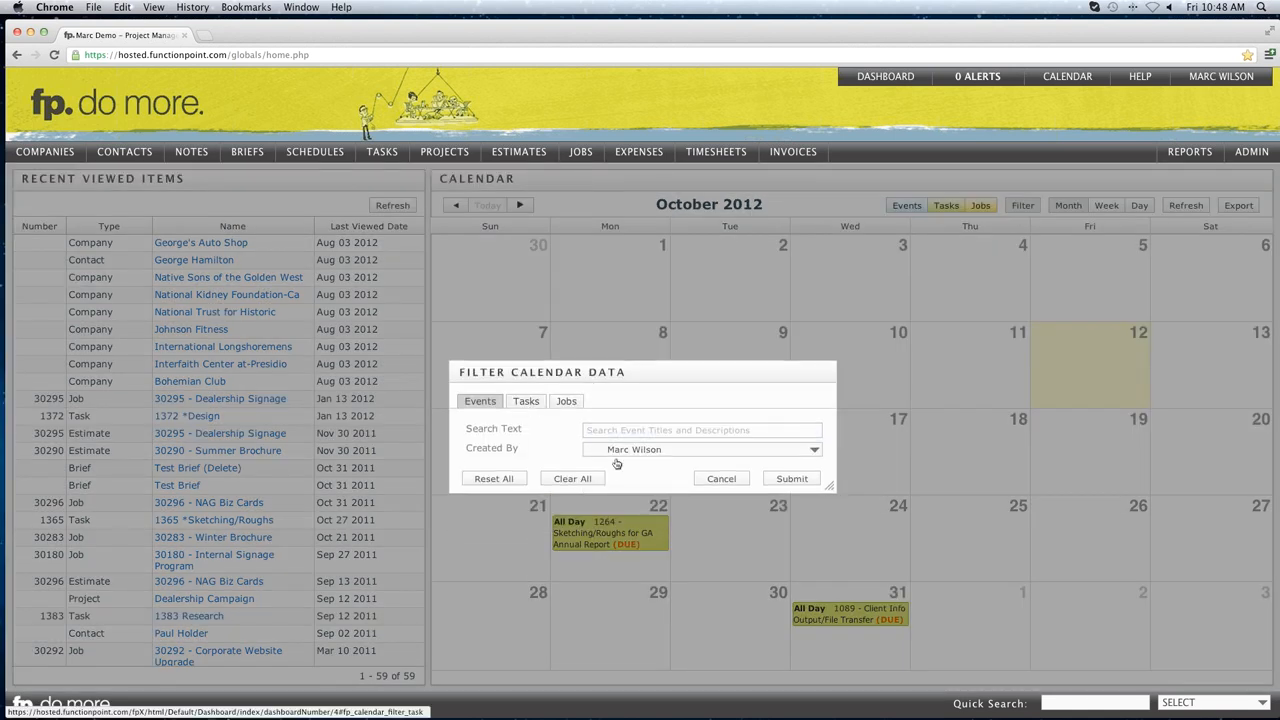
pyautogui.click(619, 455)
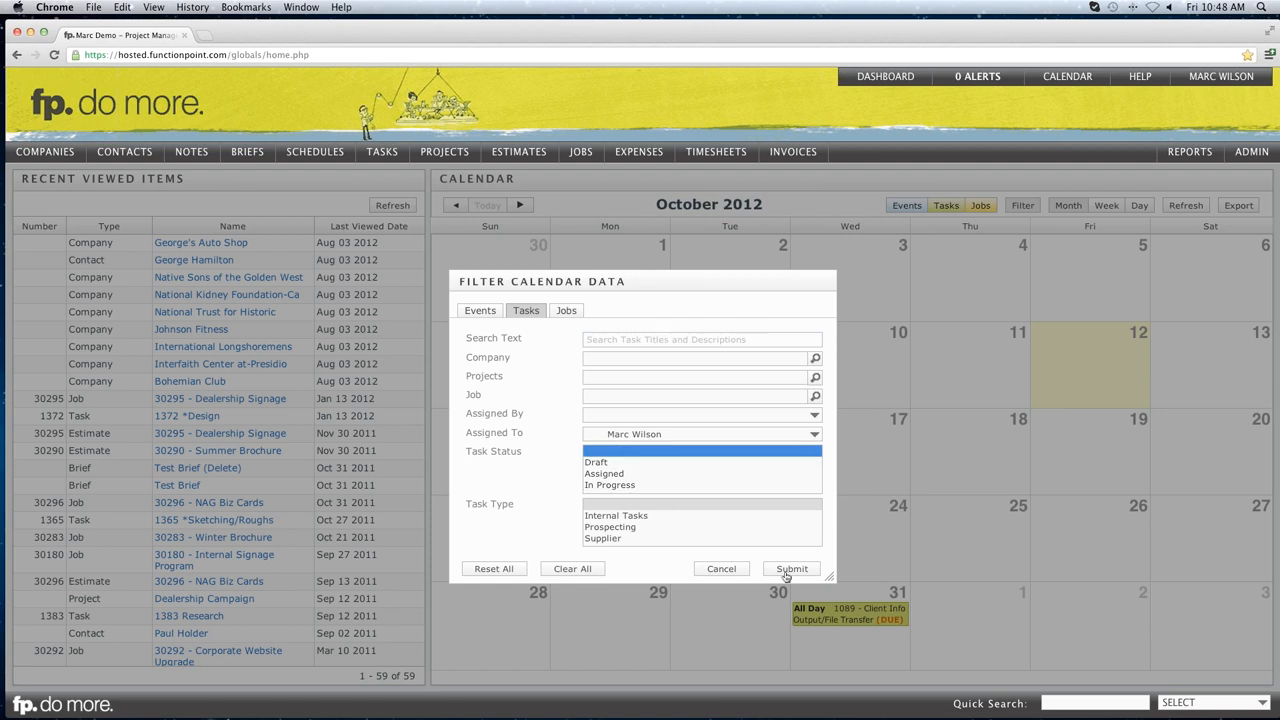
pyautogui.click(784, 570)
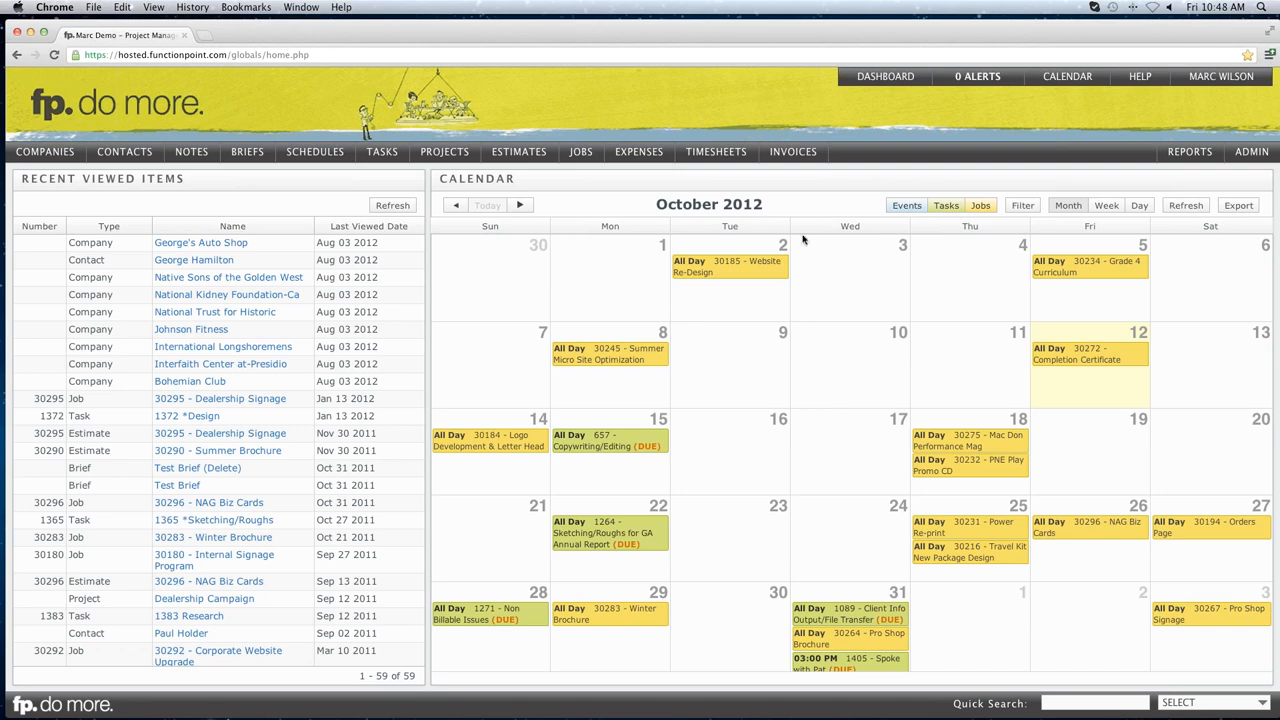
# Go to Admin > Rate And Staff Management > Manage Permission Sets.
pyautogui.moveTo(780, 163)
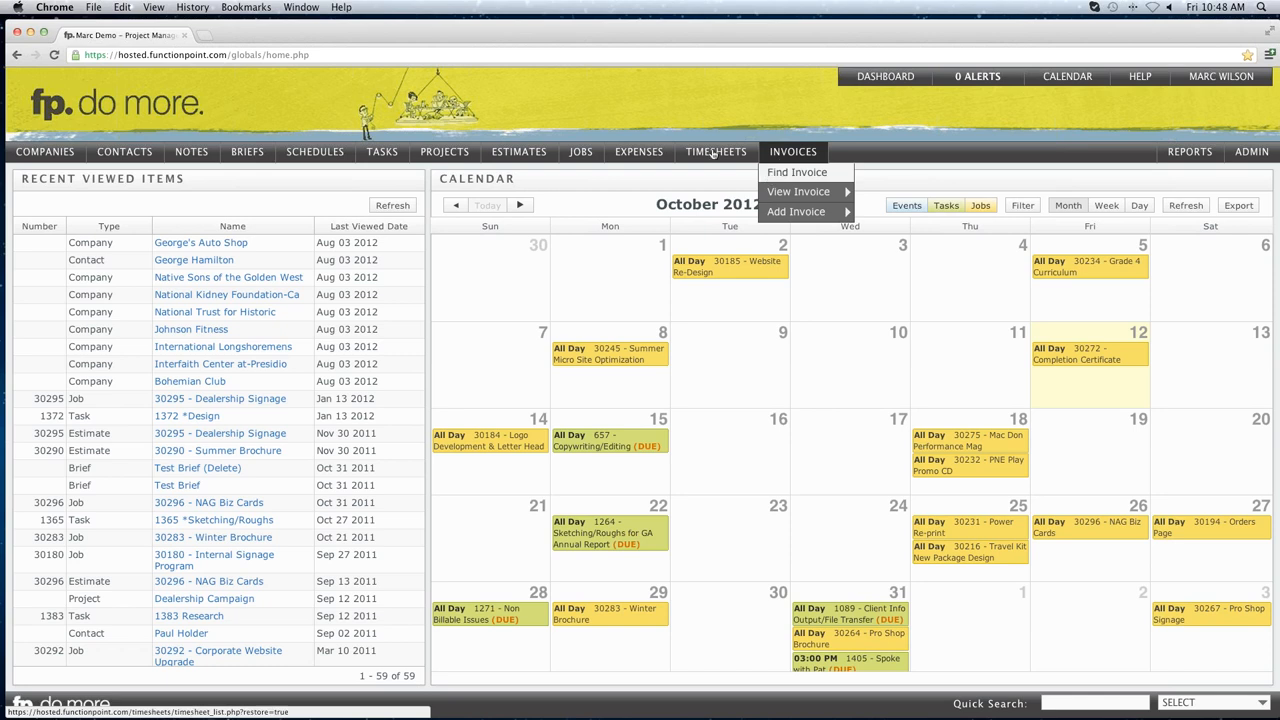
pyautogui.moveTo(716, 153)
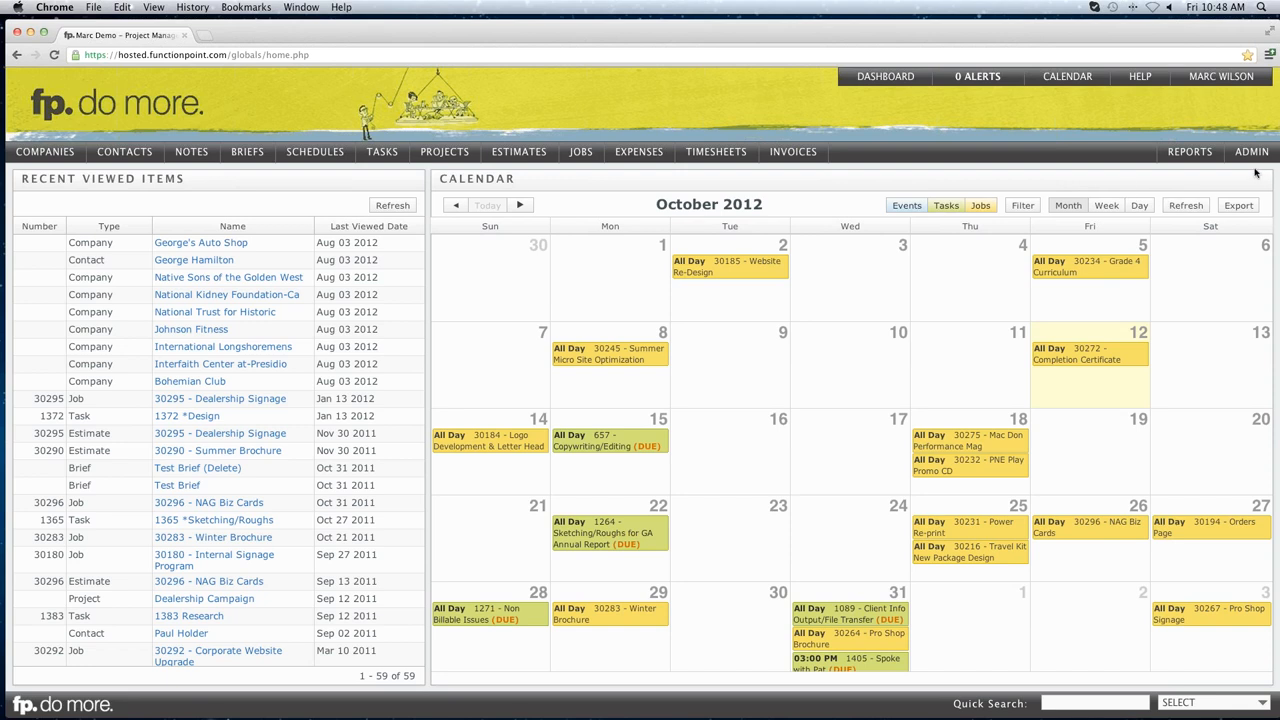
pyautogui.moveTo(1246, 158)
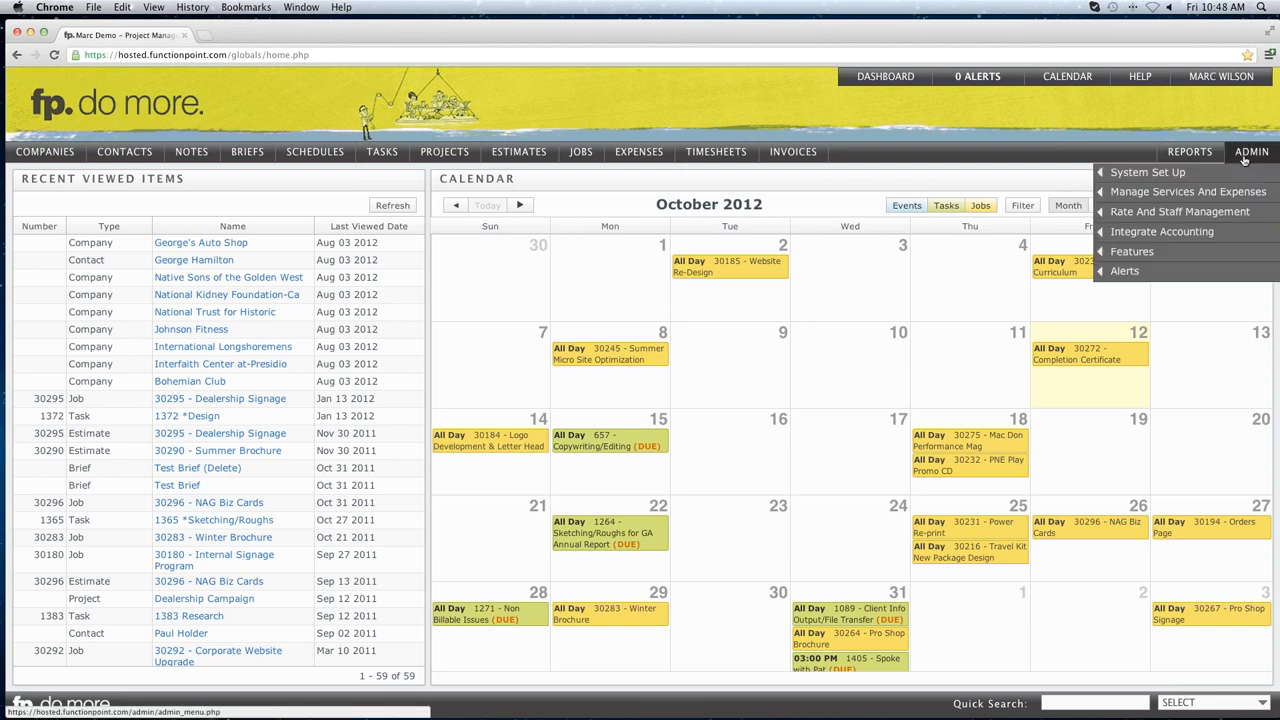
pyautogui.moveTo(1168, 214)
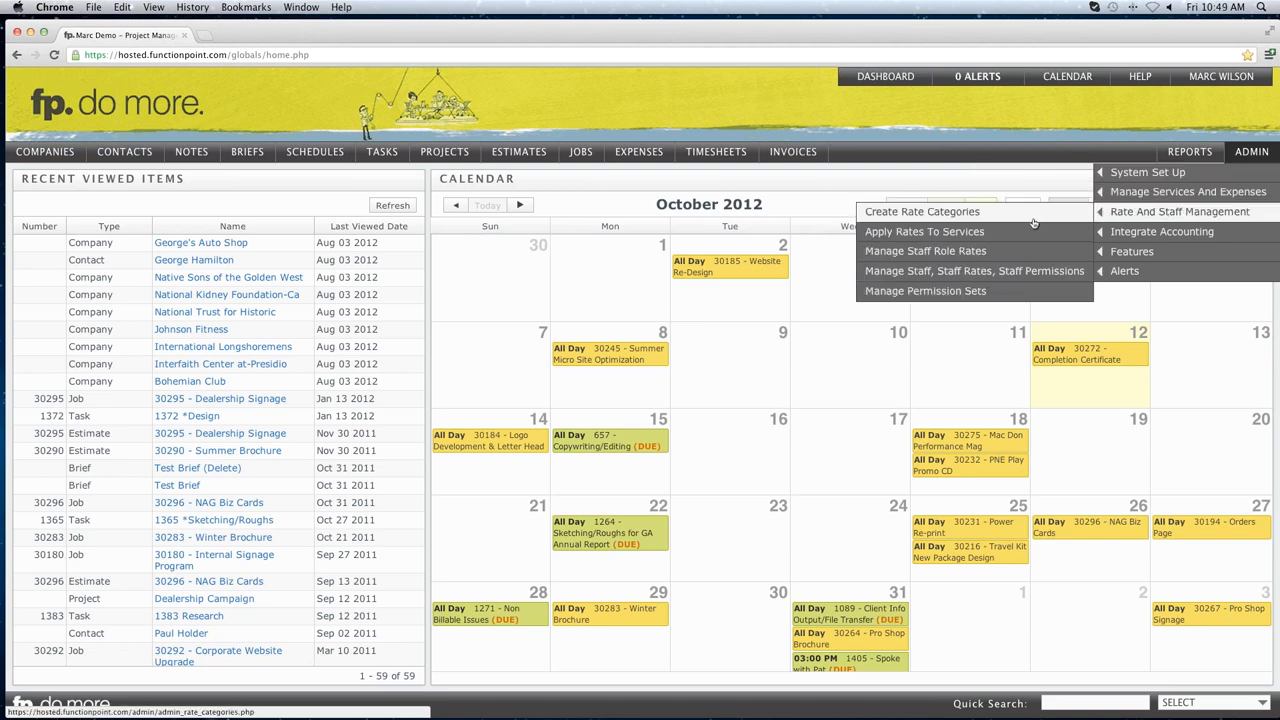
pyautogui.click(935, 298)
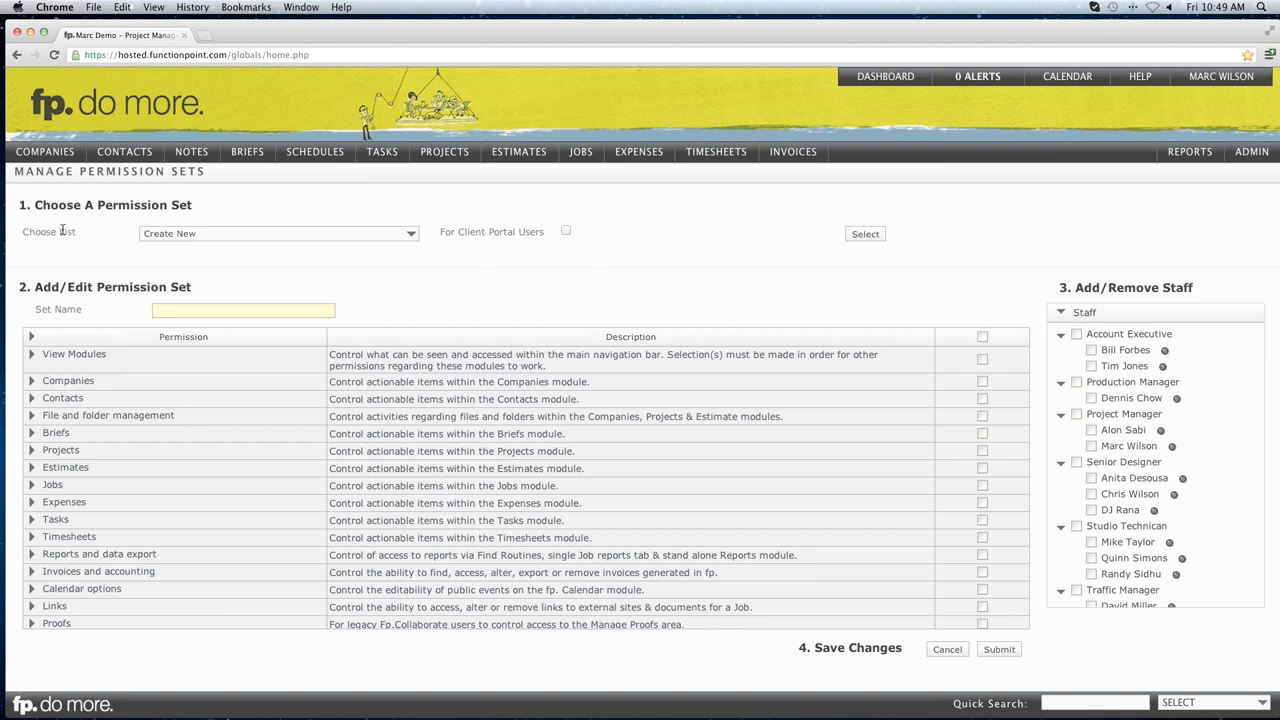
# Point out the Choose, Add/Edit Permission Set and Add/Remove Staff sections, then list existing permission sets.
pyautogui.moveTo(36, 205); pyautogui.dragTo(184, 205)
pyautogui.click(180, 204)
pyautogui.moveTo(46, 287); pyautogui.dragTo(188, 287)
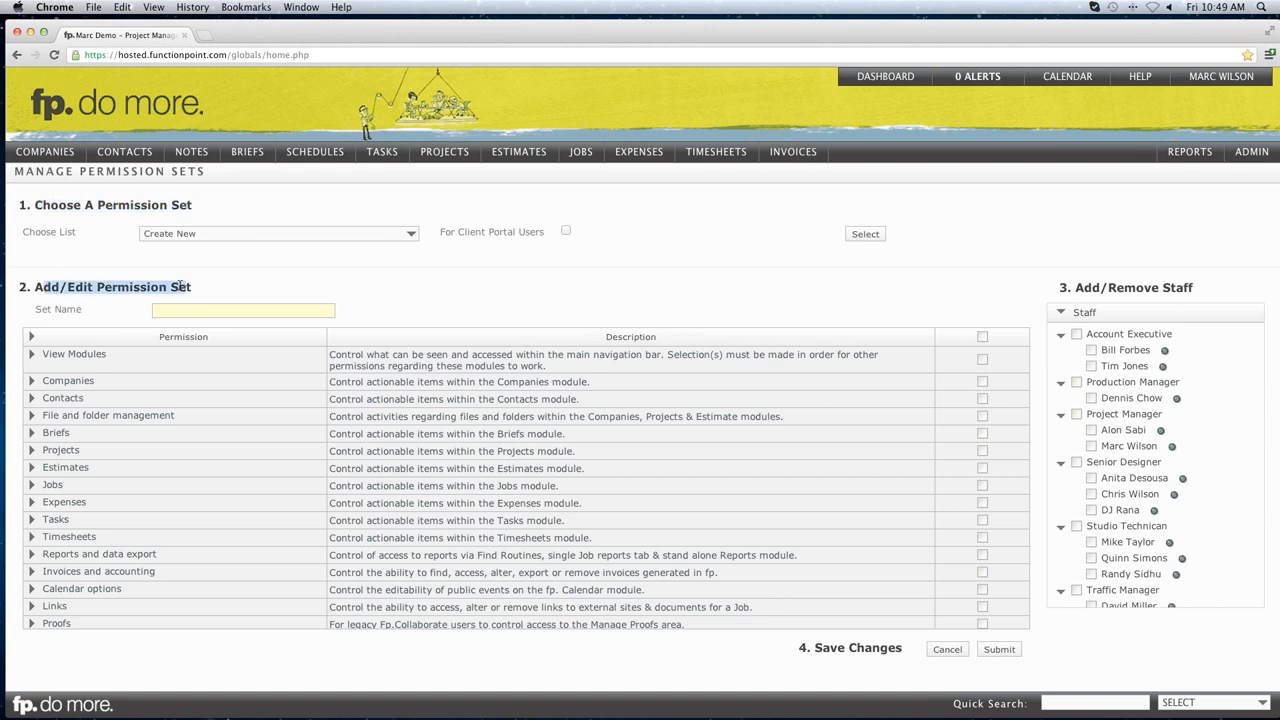
pyautogui.click(164, 286)
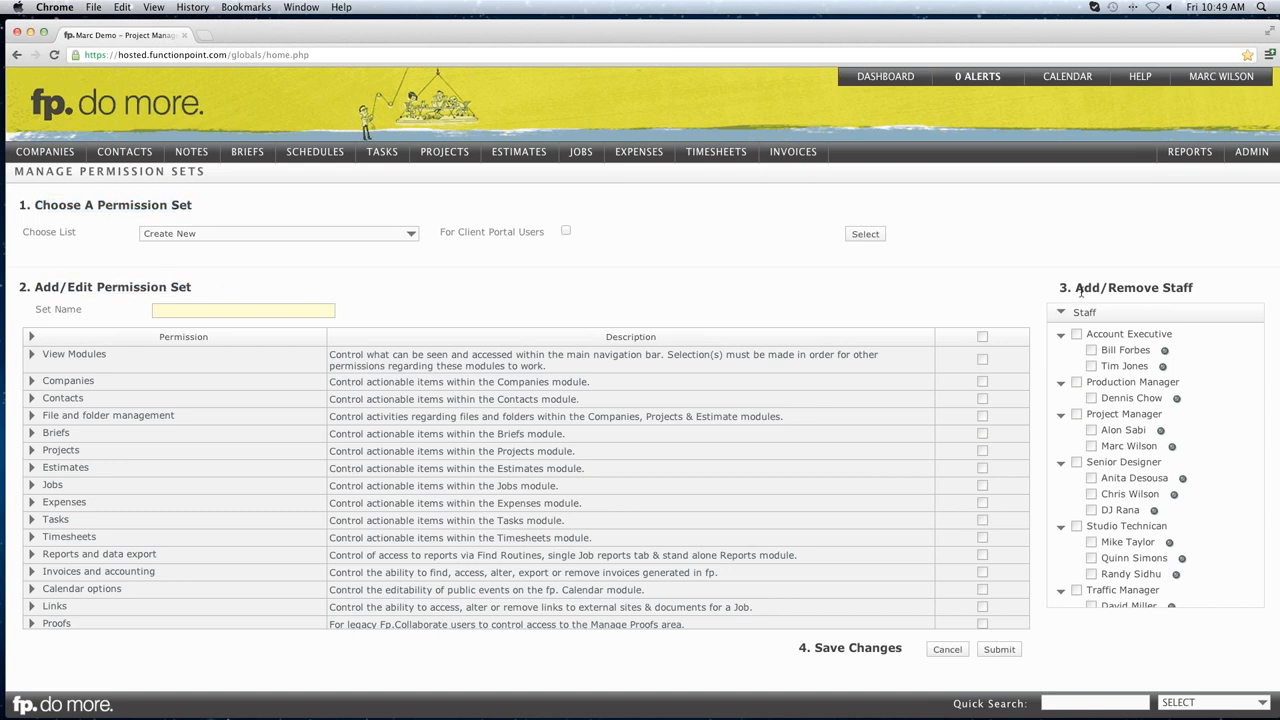
pyautogui.moveTo(1075, 288); pyautogui.dragTo(1161, 287)
pyautogui.click(1165, 287)
pyautogui.click(409, 236)
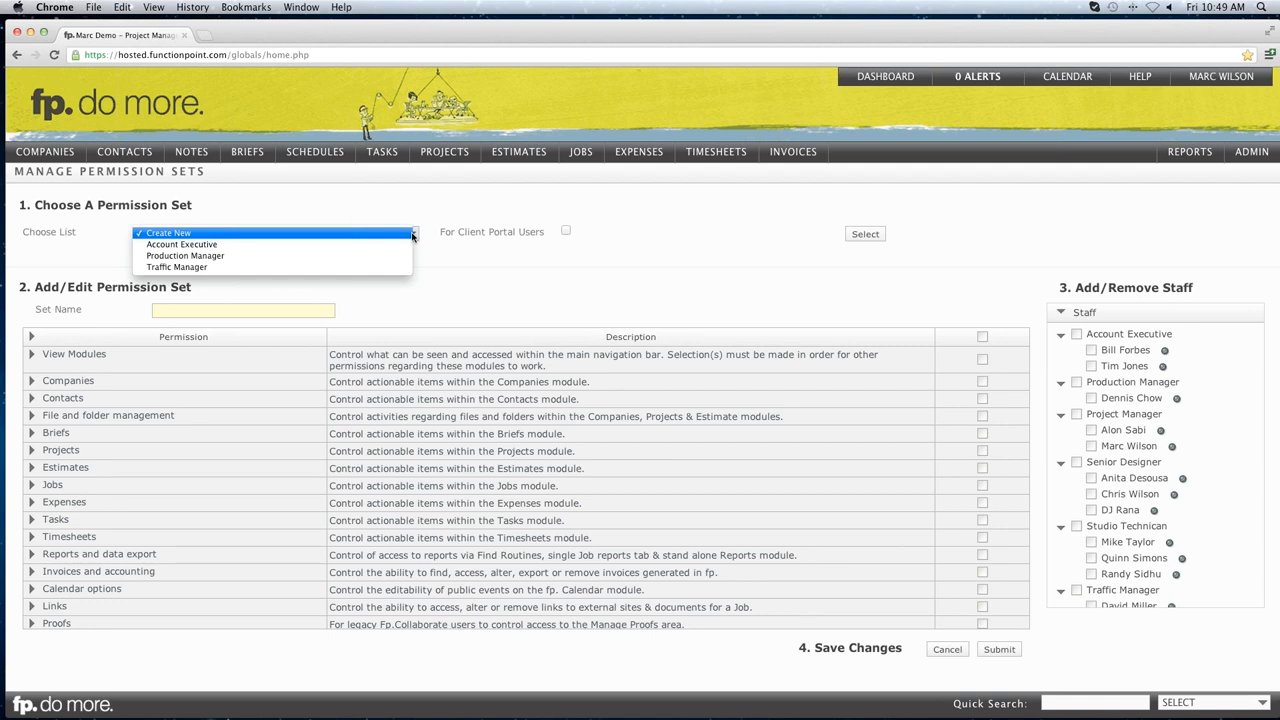
# Load the Account Executive permission set and expand then collapse its View Modules group.
pyautogui.click(232, 245)
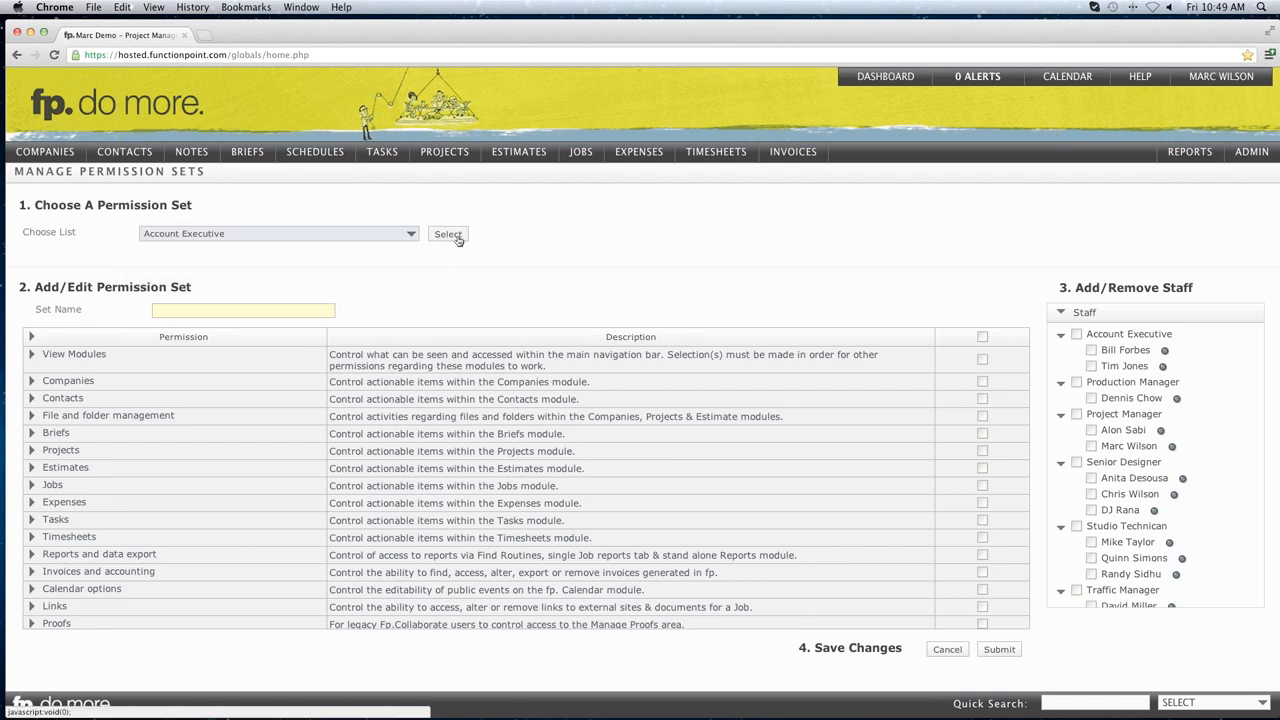
pyautogui.click(455, 238)
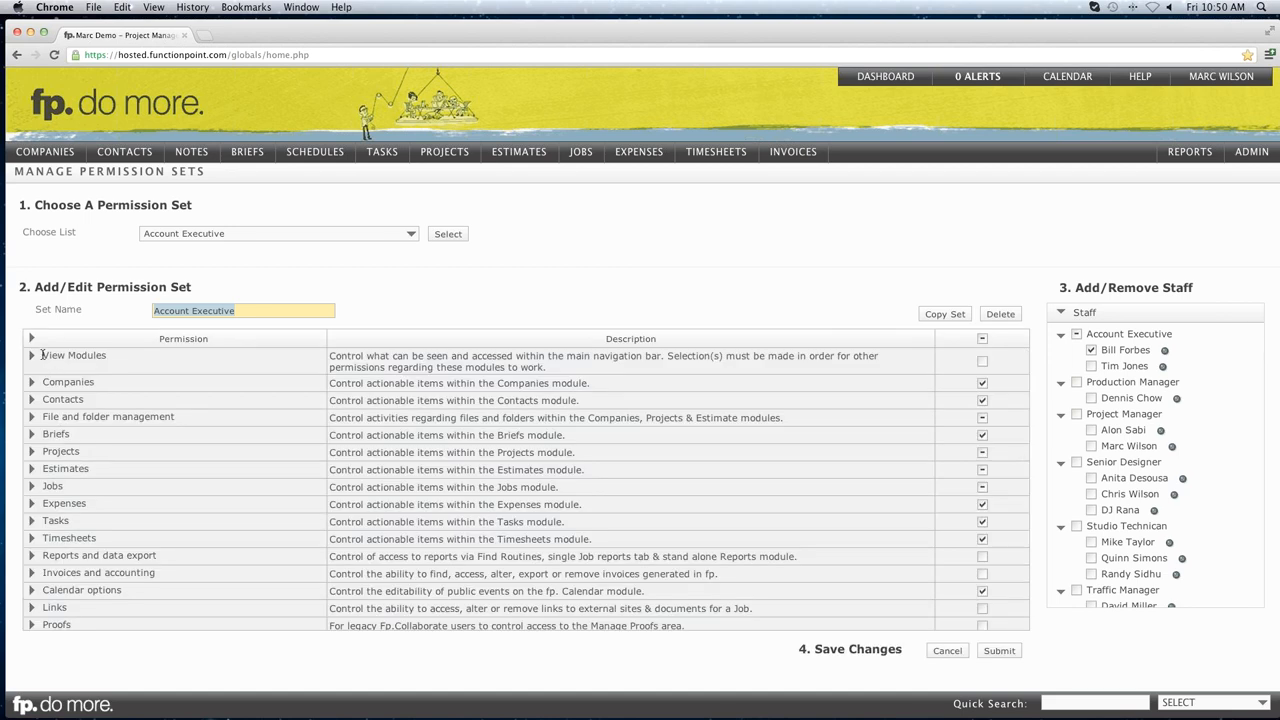
pyautogui.moveTo(45, 355); pyautogui.dragTo(106, 356)
pyautogui.click(92, 357)
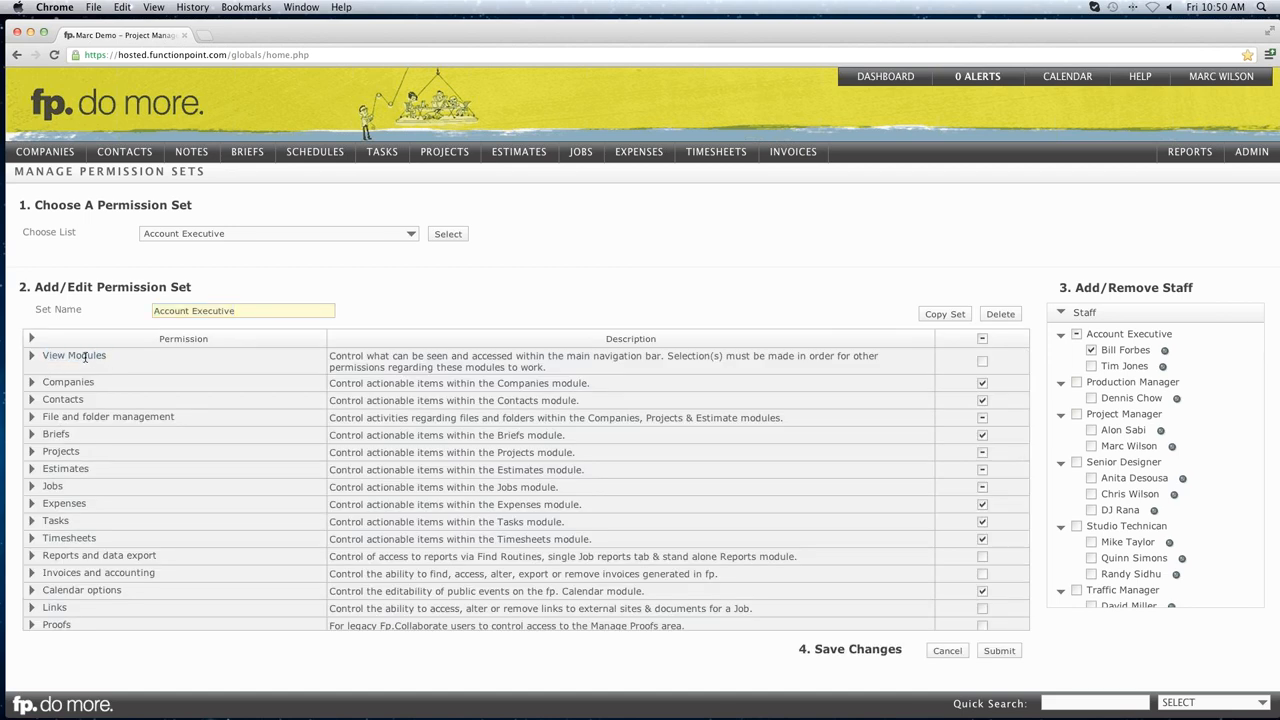
pyautogui.click(32, 357)
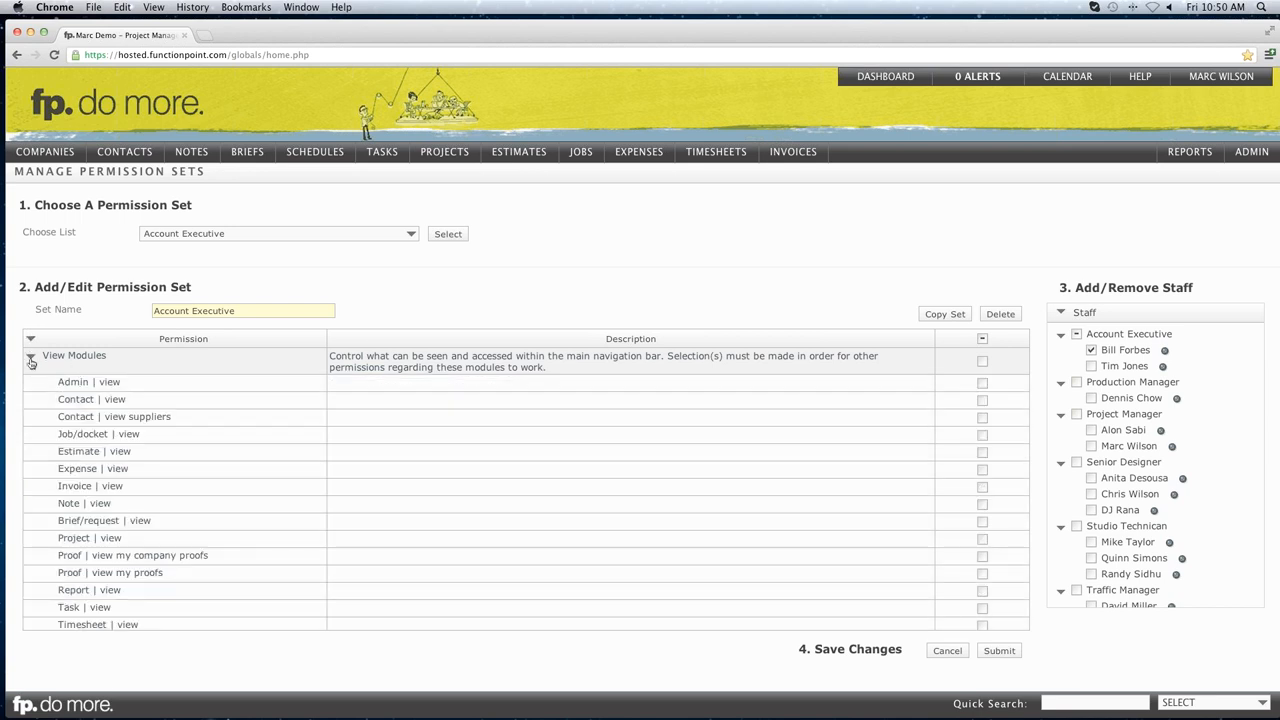
pyautogui.click(31, 356)
pyautogui.moveTo(344, 357); pyautogui.dragTo(578, 370)
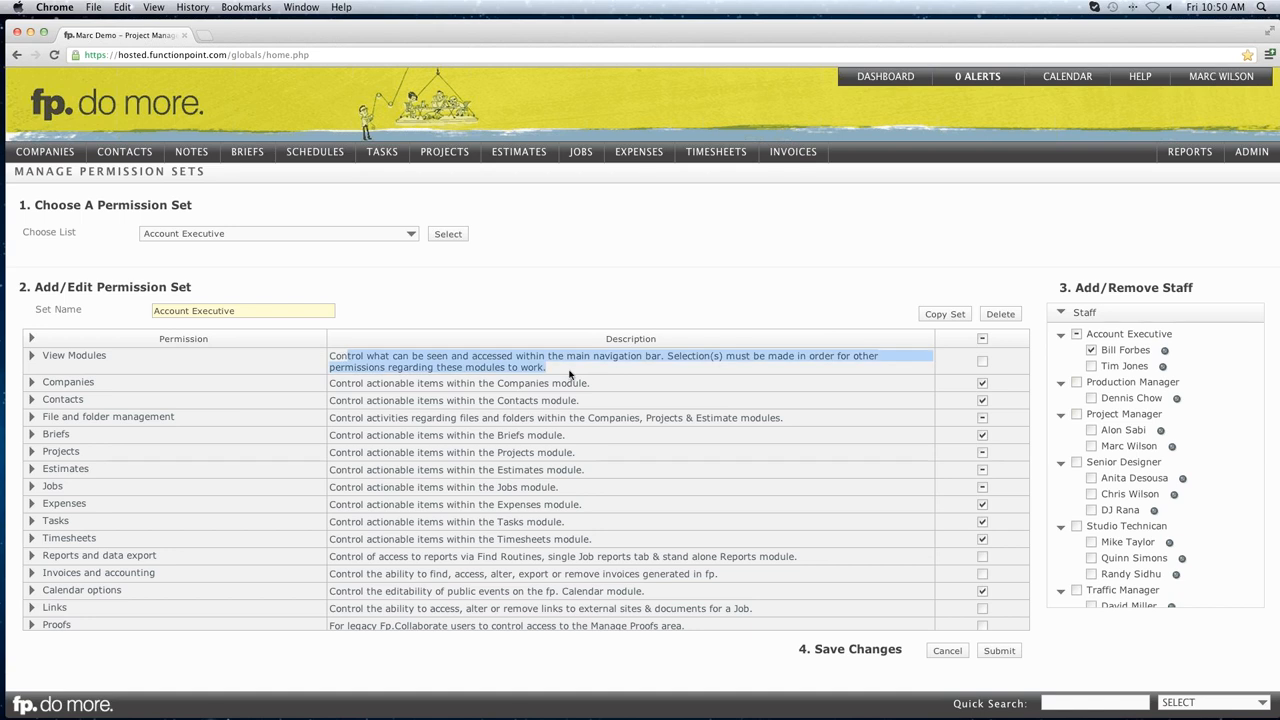
pyautogui.click(575, 375)
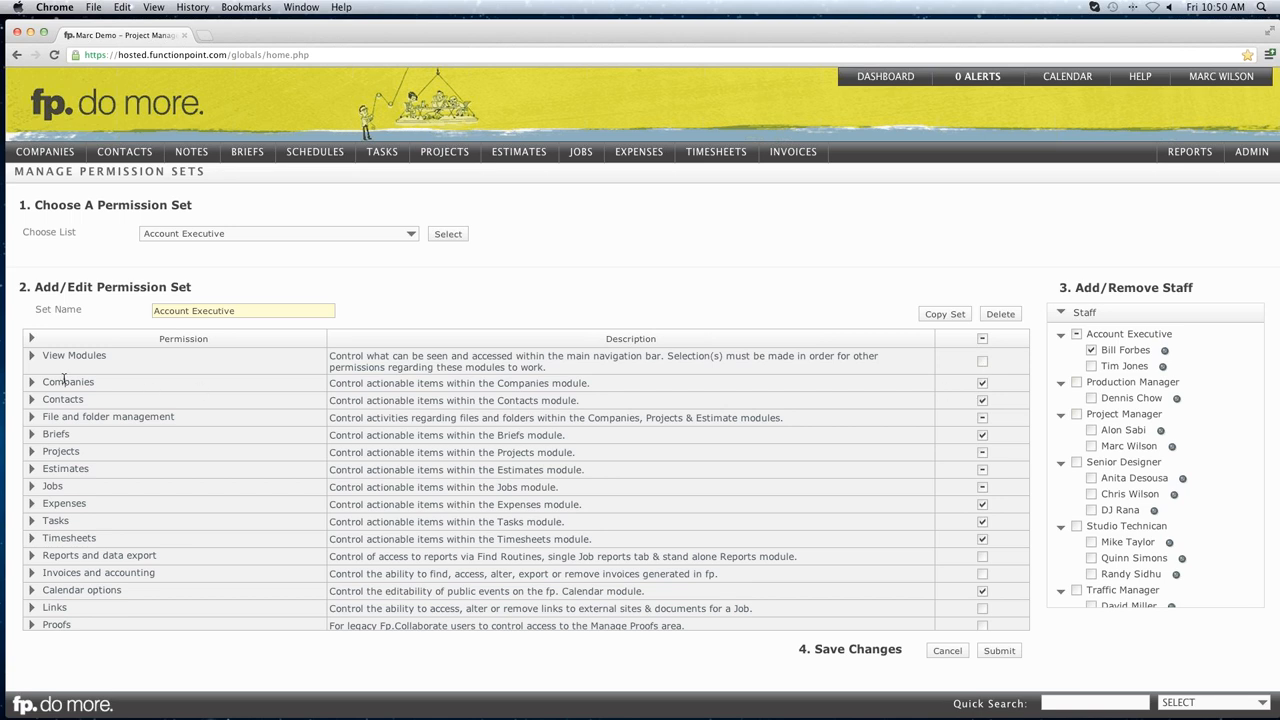
# Expand and collapse the Companies and File and folder management permission groups.
pyautogui.click(31, 384)
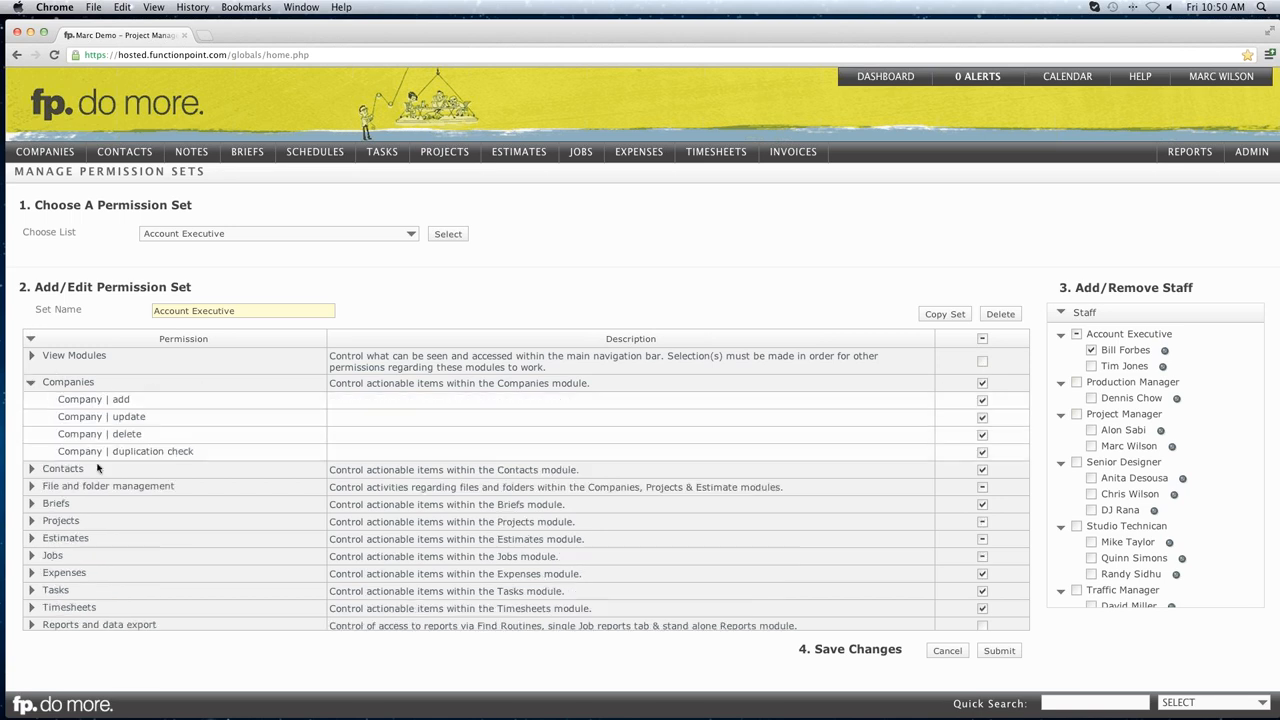
pyautogui.click(31, 385)
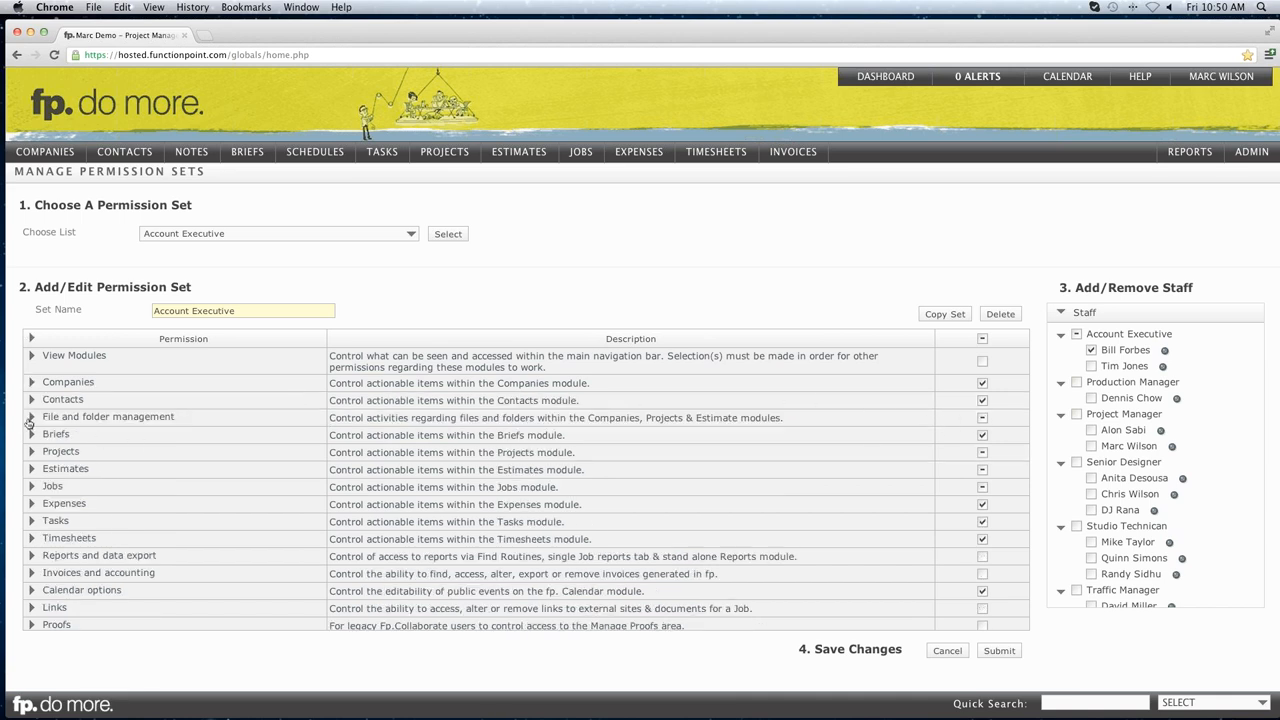
pyautogui.click(31, 417)
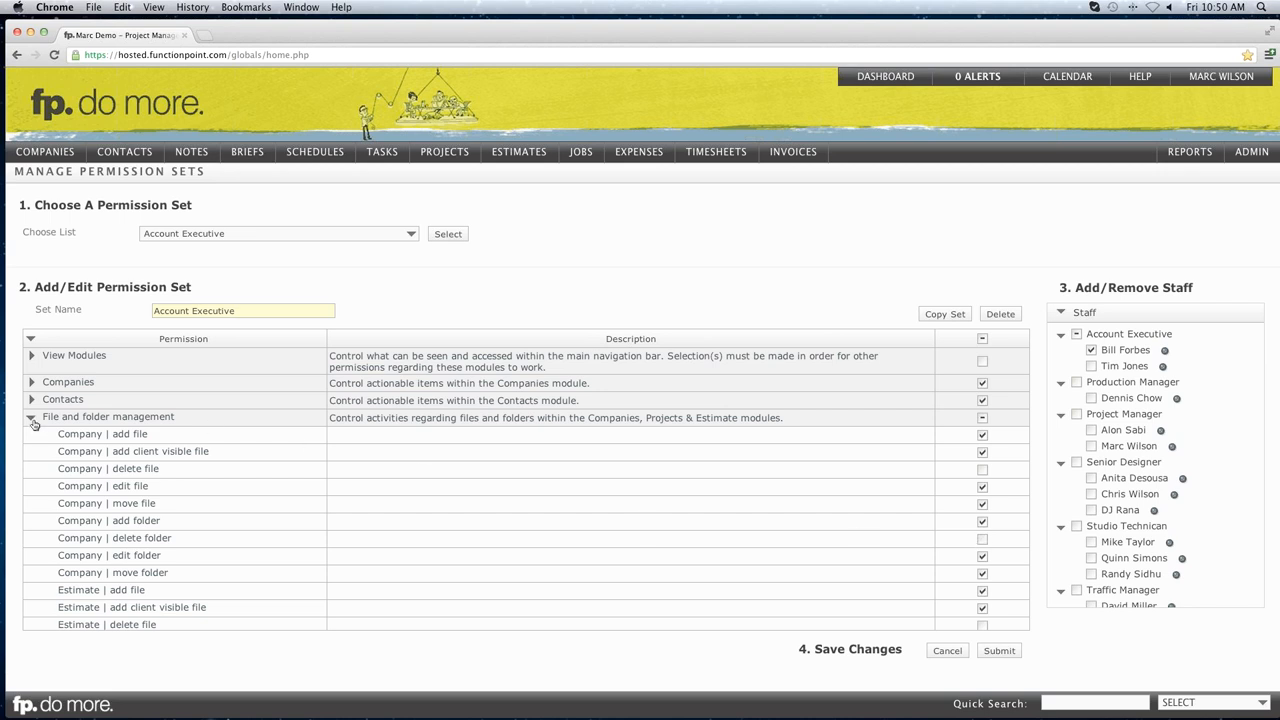
pyautogui.click(31, 418)
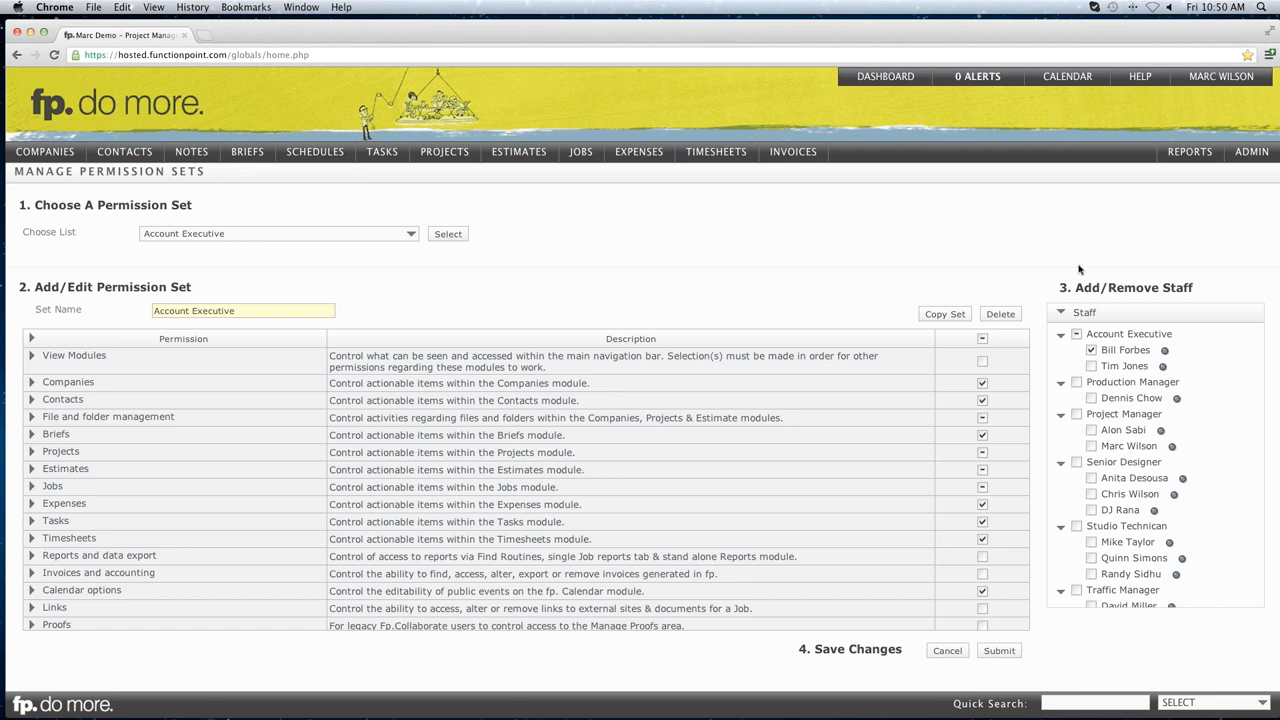
# Tick the second Account Executive and one Studio Technician, then submit the Account Executive set.
pyautogui.moveTo(1080, 287); pyautogui.dragTo(1176, 286)
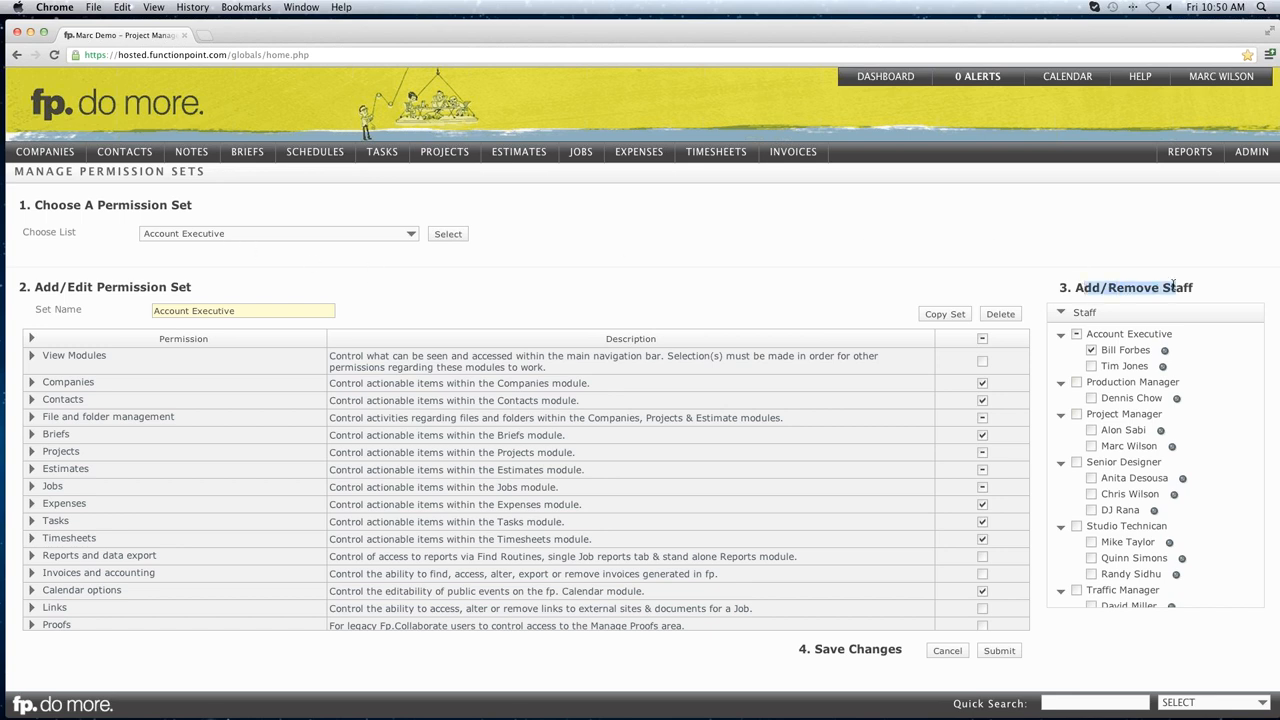
pyautogui.click(1167, 283)
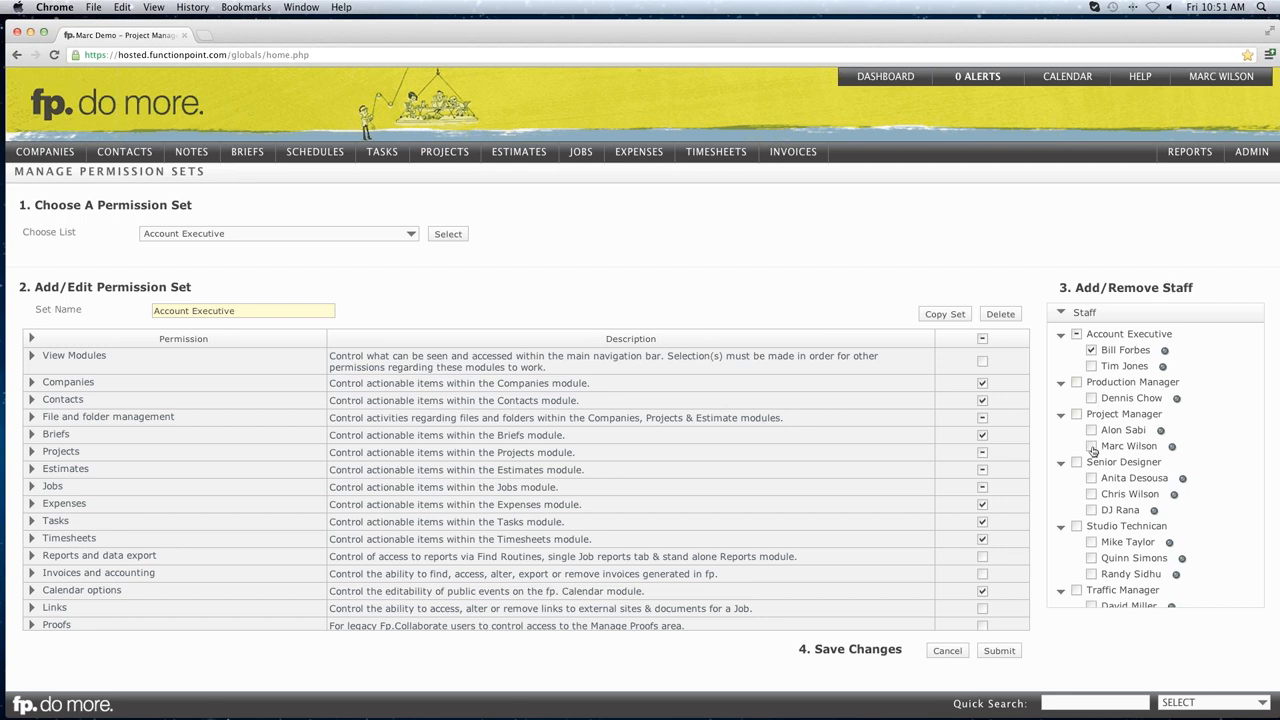
pyautogui.moveTo(241, 310); pyautogui.dragTo(154, 309)
pyautogui.click(364, 310)
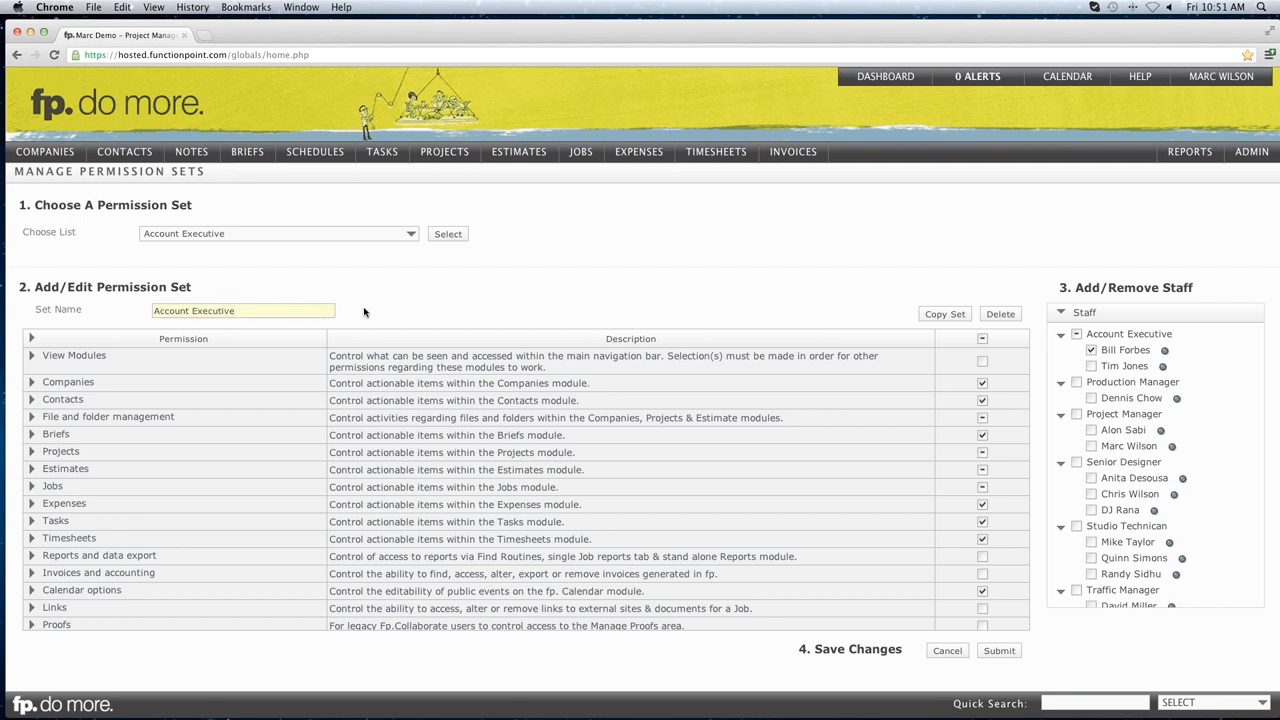
pyautogui.click(1090, 367)
pyautogui.scroll(-2, 1100, 500)
pyautogui.click(1092, 525)
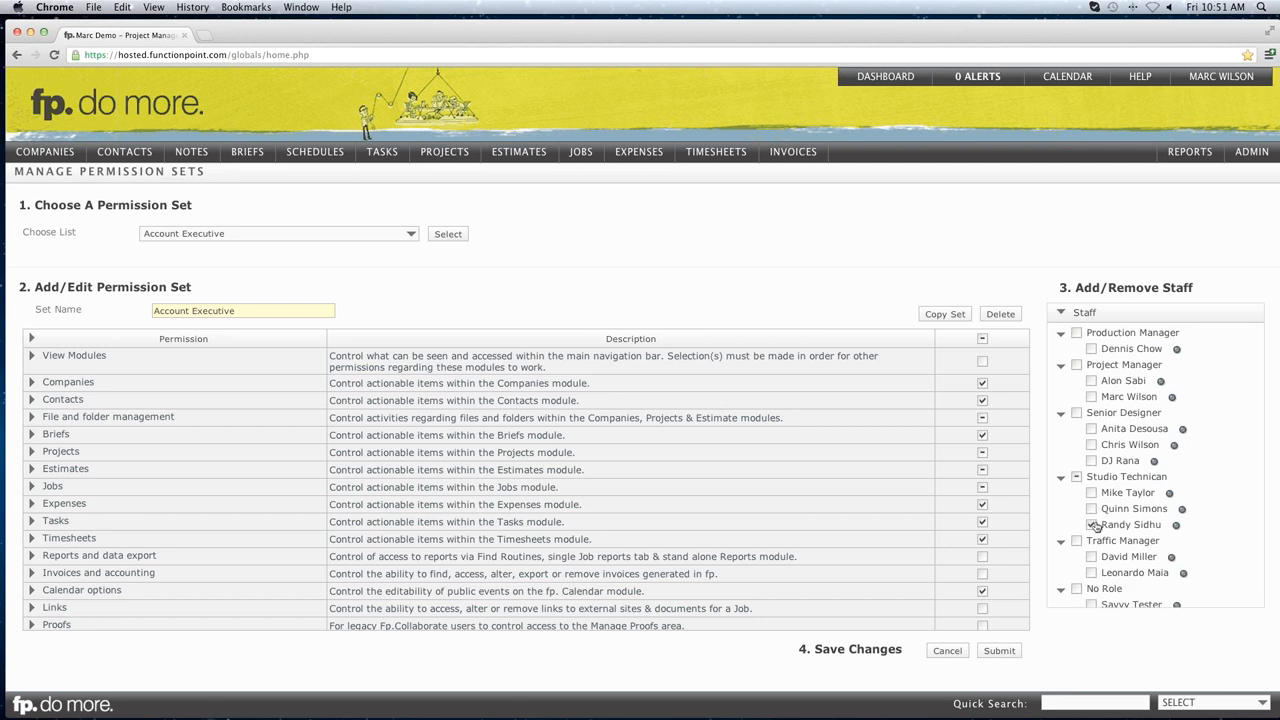
pyautogui.click(1000, 651)
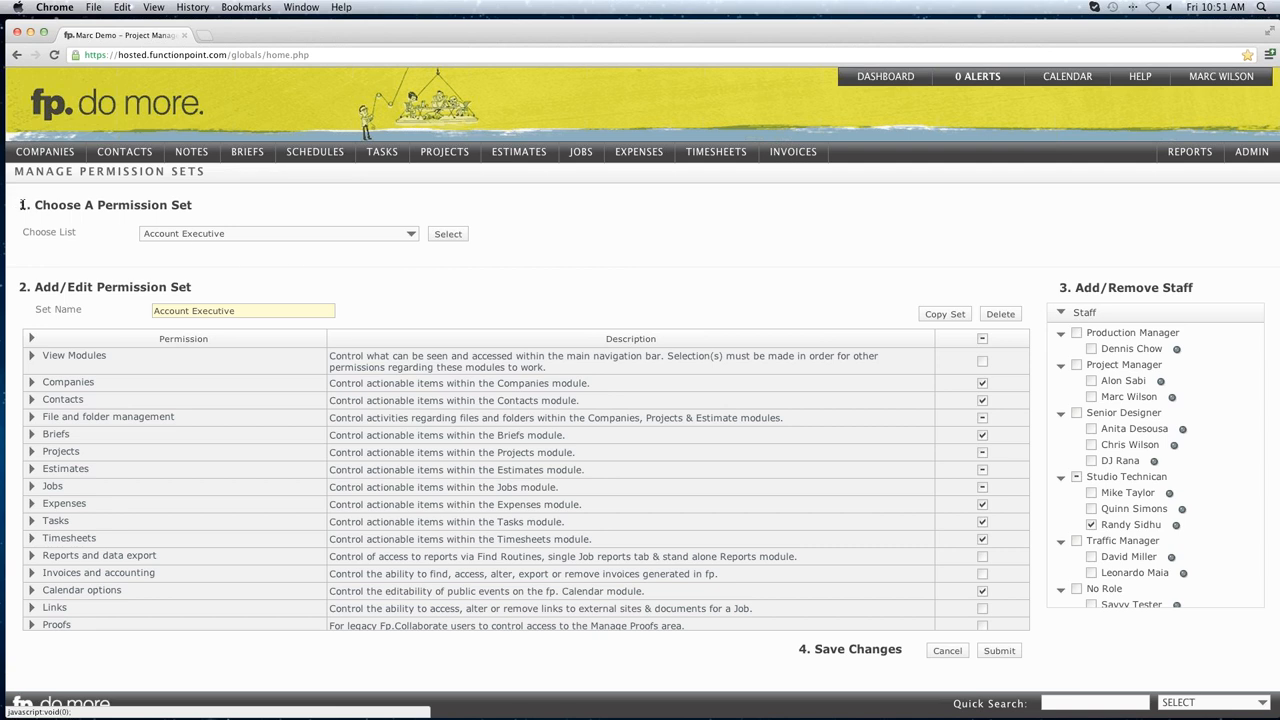
# Start a new blank permission set and name it 'Project Manager'.
pyautogui.click(258, 236)
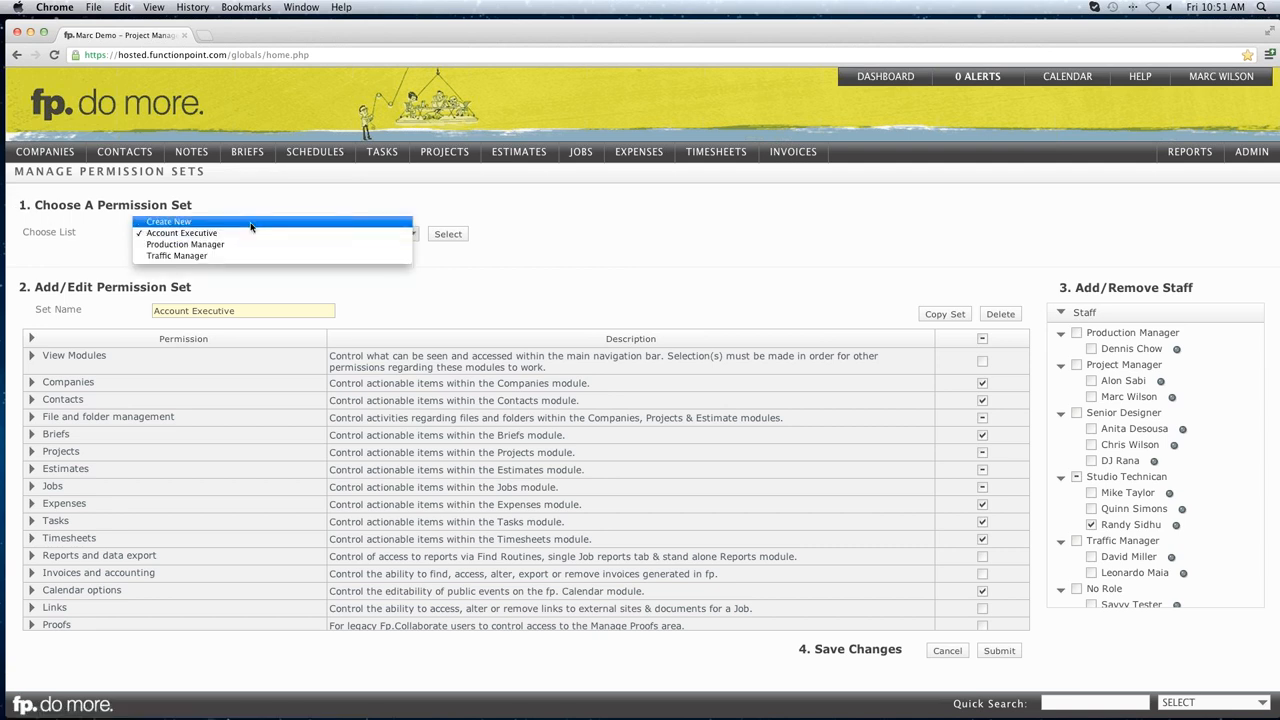
pyautogui.click(250, 223)
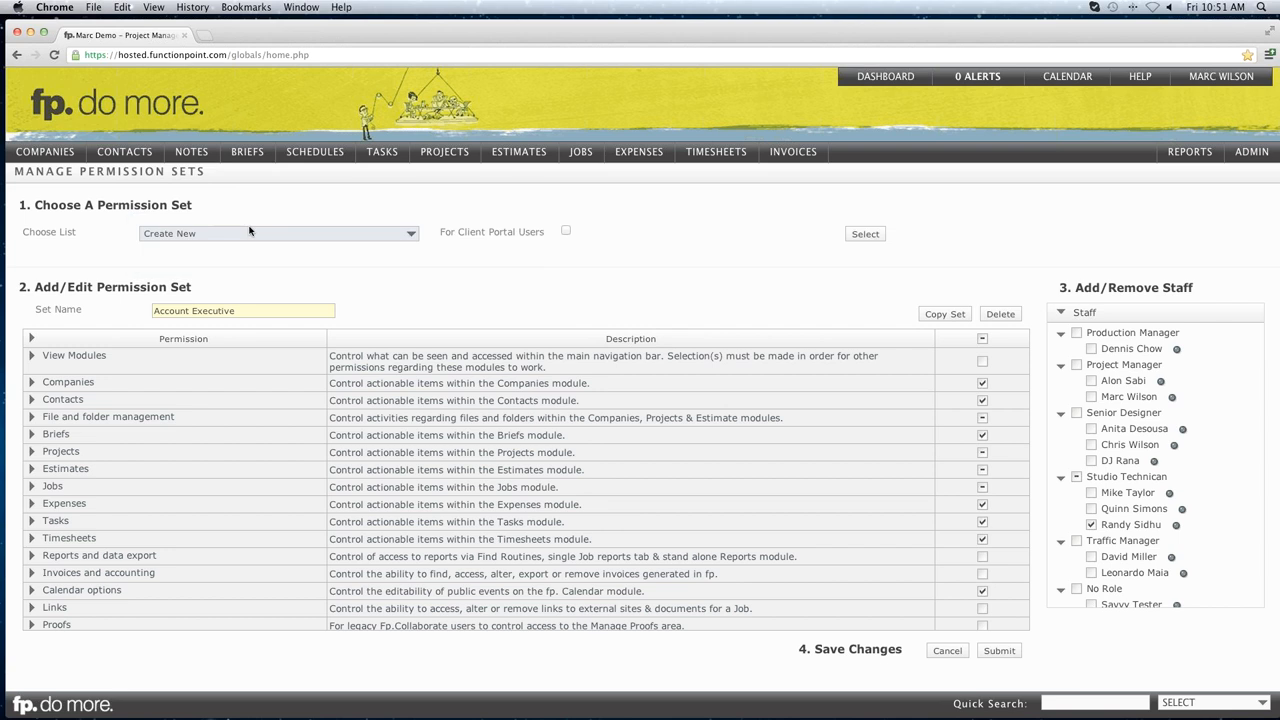
pyautogui.moveTo(440, 232); pyautogui.dragTo(540, 233)
pyautogui.click(522, 250)
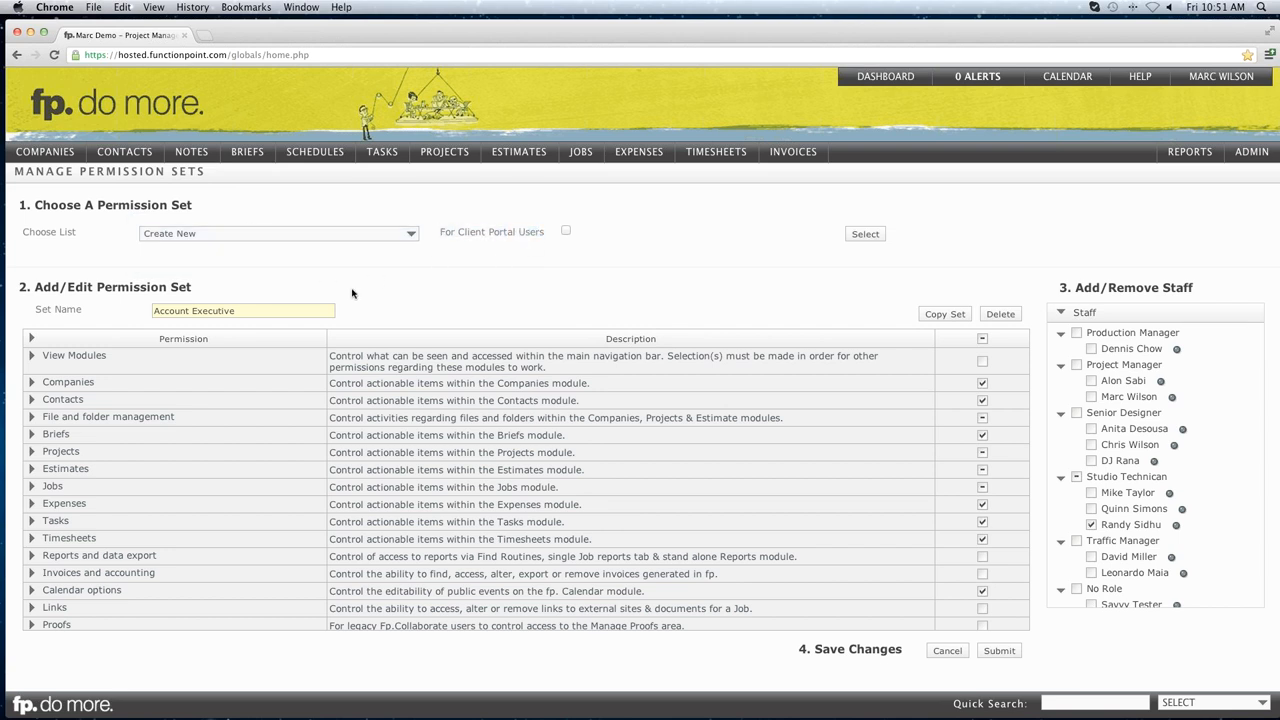
pyautogui.tripleClick(246, 310)
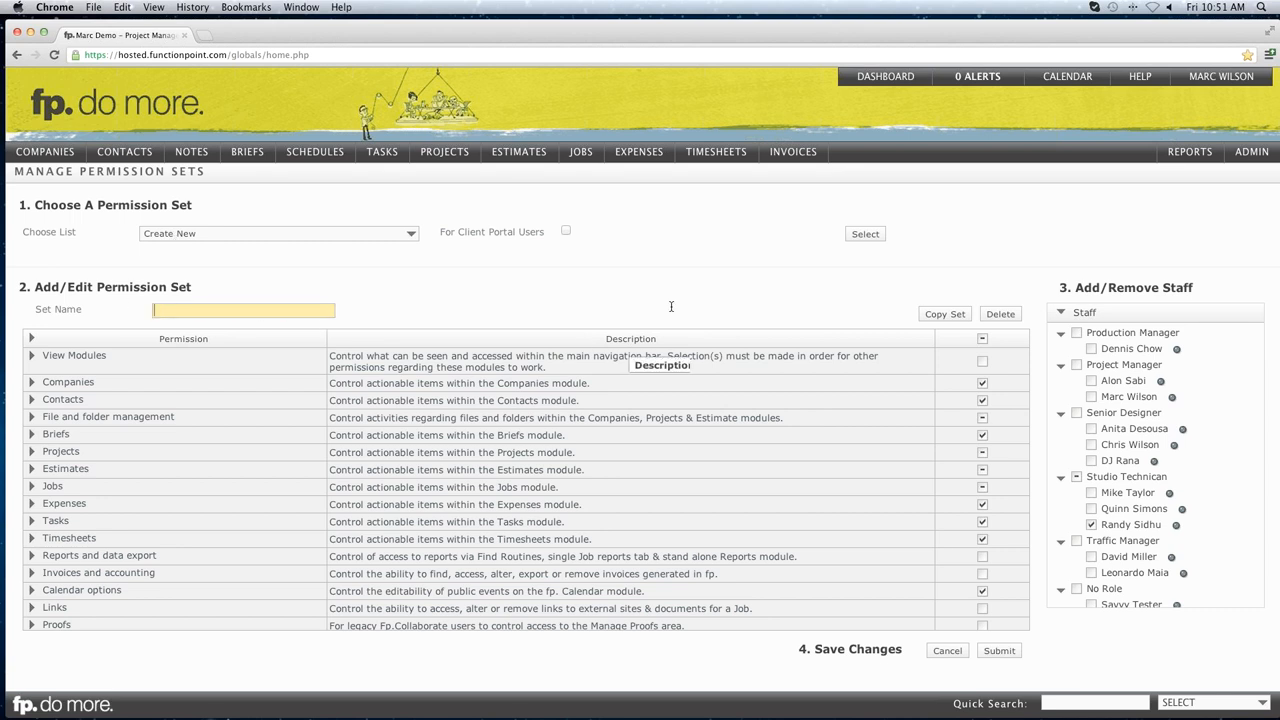
pyautogui.click(862, 239)
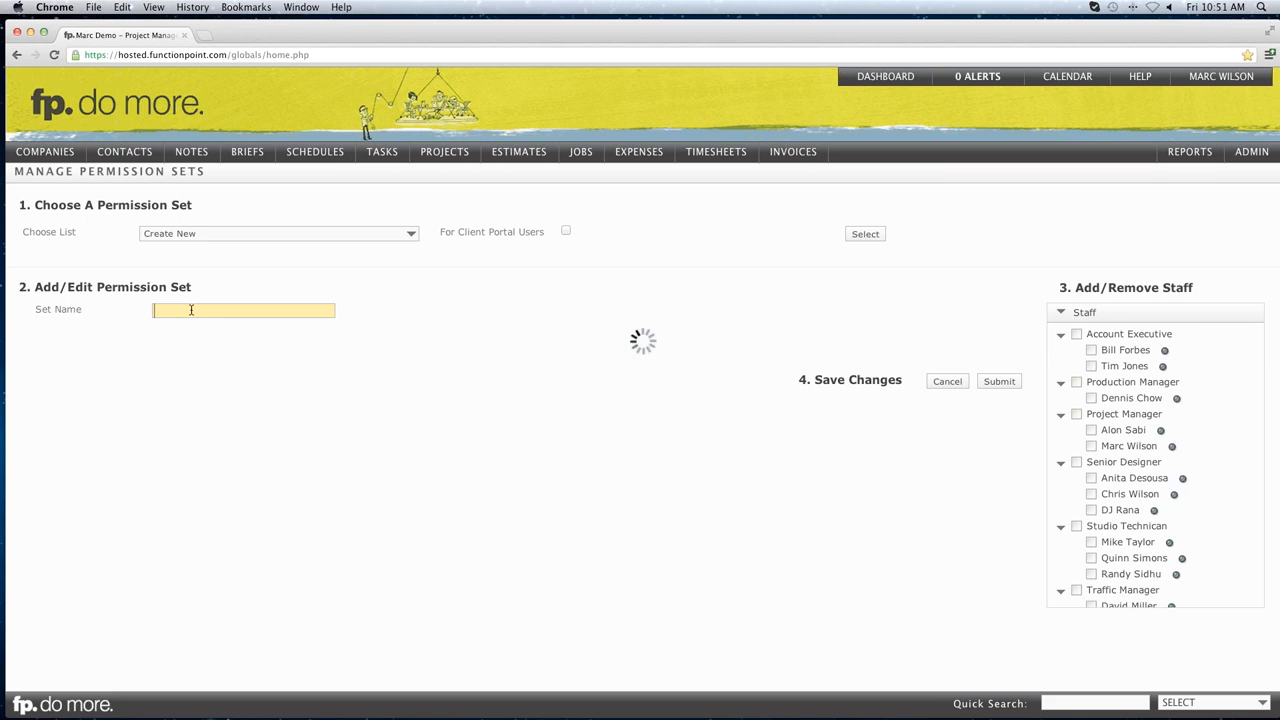
pyautogui.write('Project Manager')
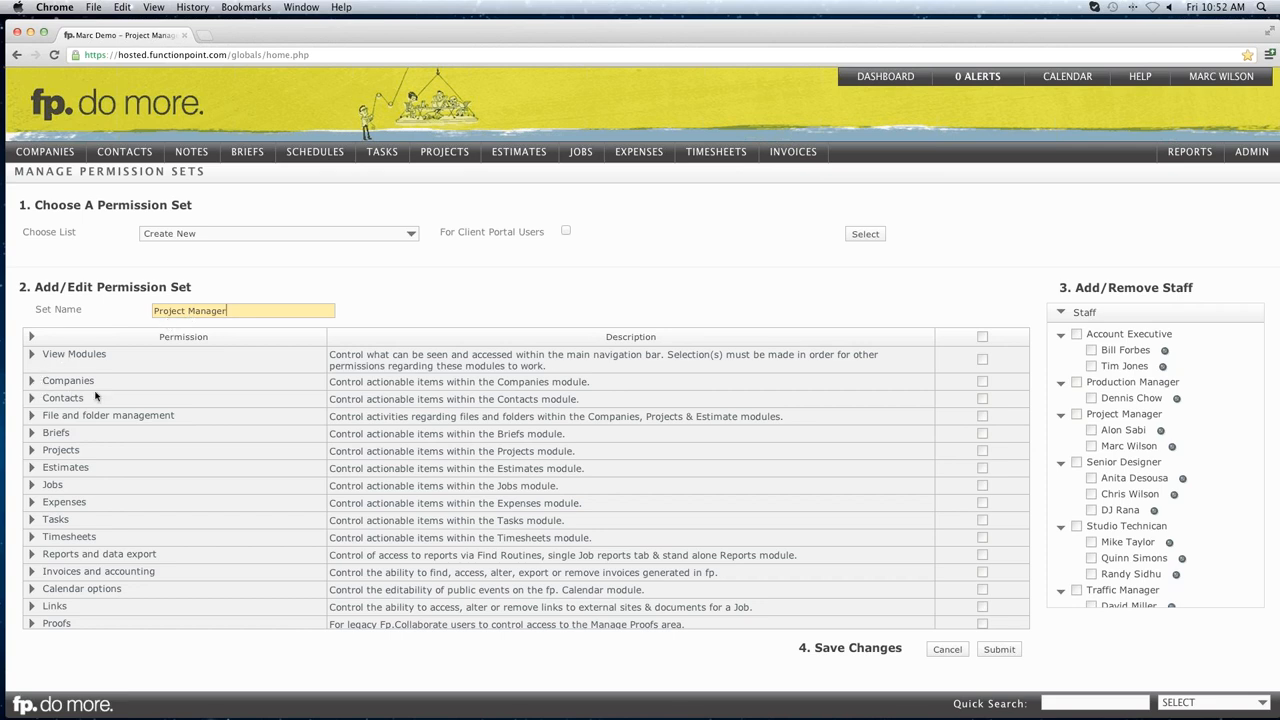
pyautogui.click(32, 384)
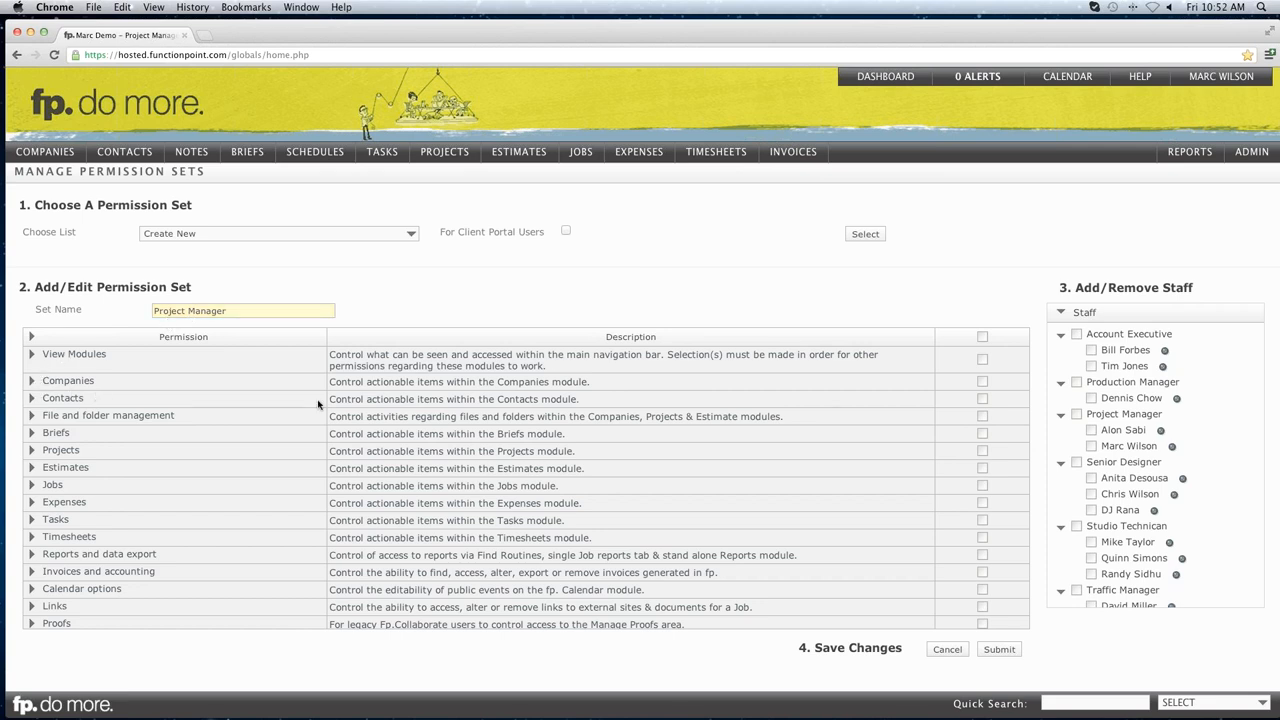
# Grant Companies, all View Modules, Projects, Tasks, Invoices, Links and File and folder management permissions.
pyautogui.click(982, 383)
pyautogui.click(31, 358)
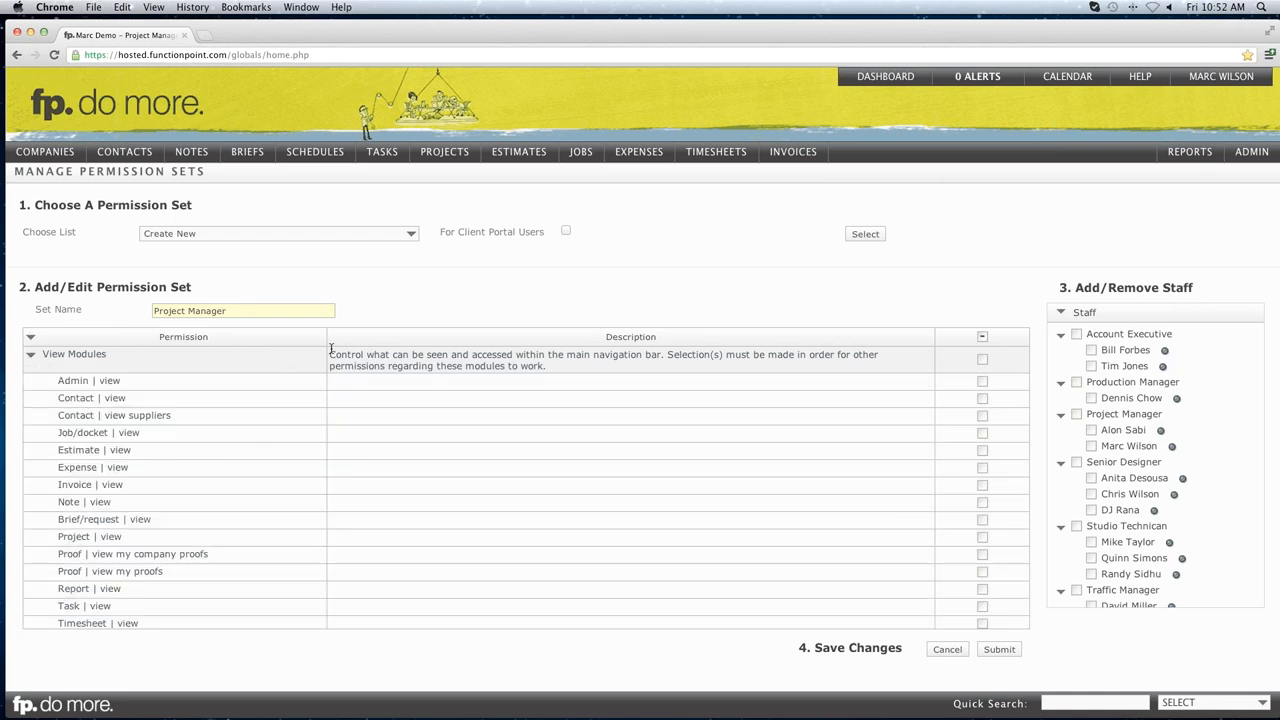
pyautogui.moveTo(331, 353); pyautogui.dragTo(560, 367)
pyautogui.click(560, 367)
pyautogui.click(982, 432)
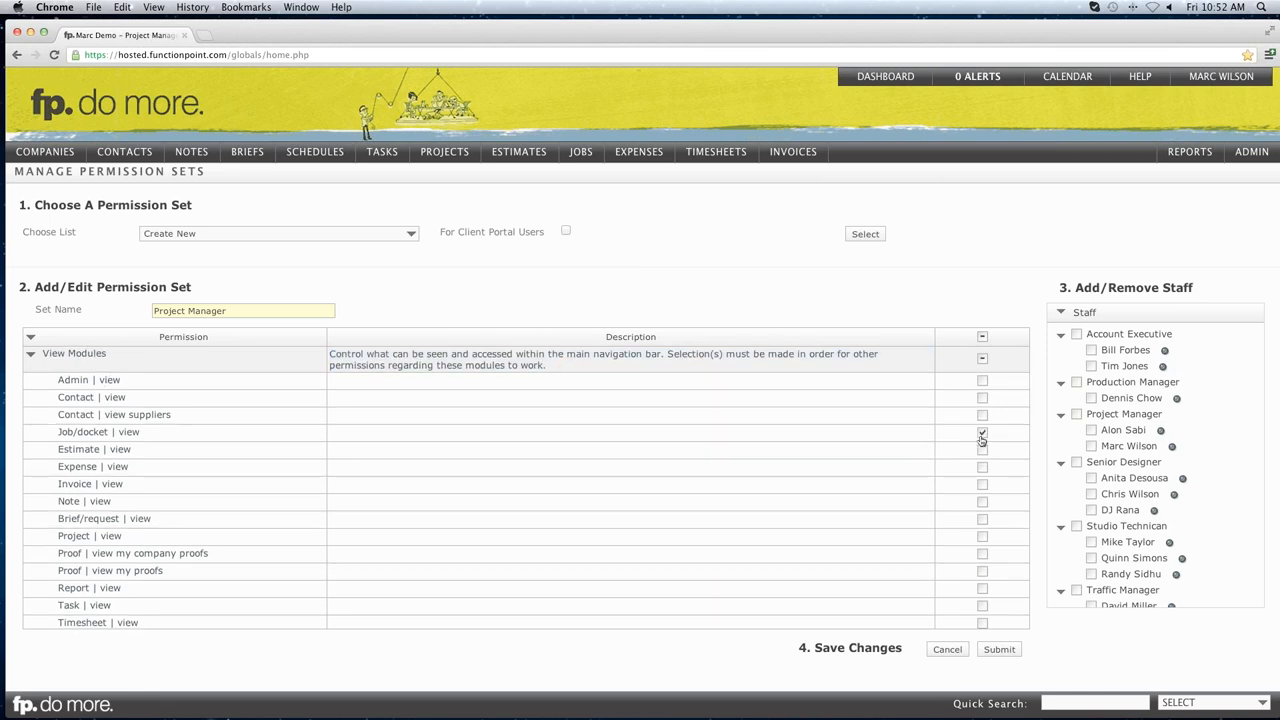
pyautogui.click(983, 362)
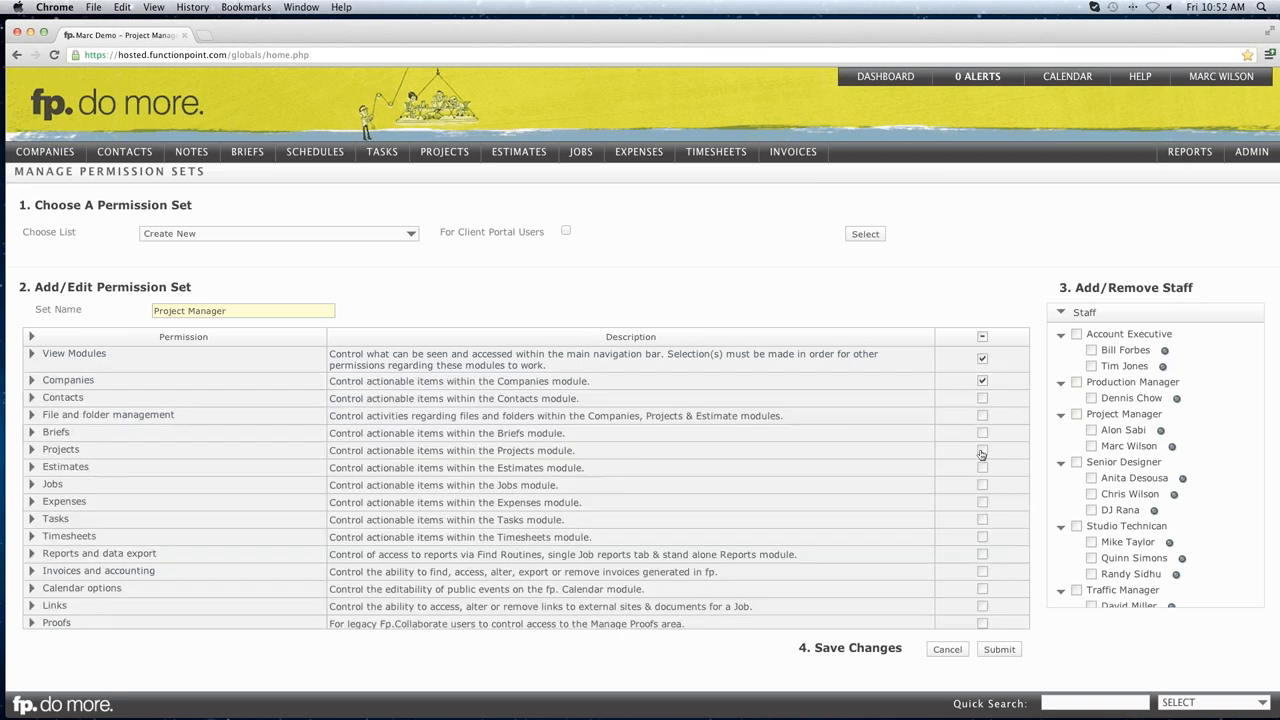
pyautogui.click(982, 451)
pyautogui.click(983, 520)
pyautogui.click(983, 572)
pyautogui.click(983, 607)
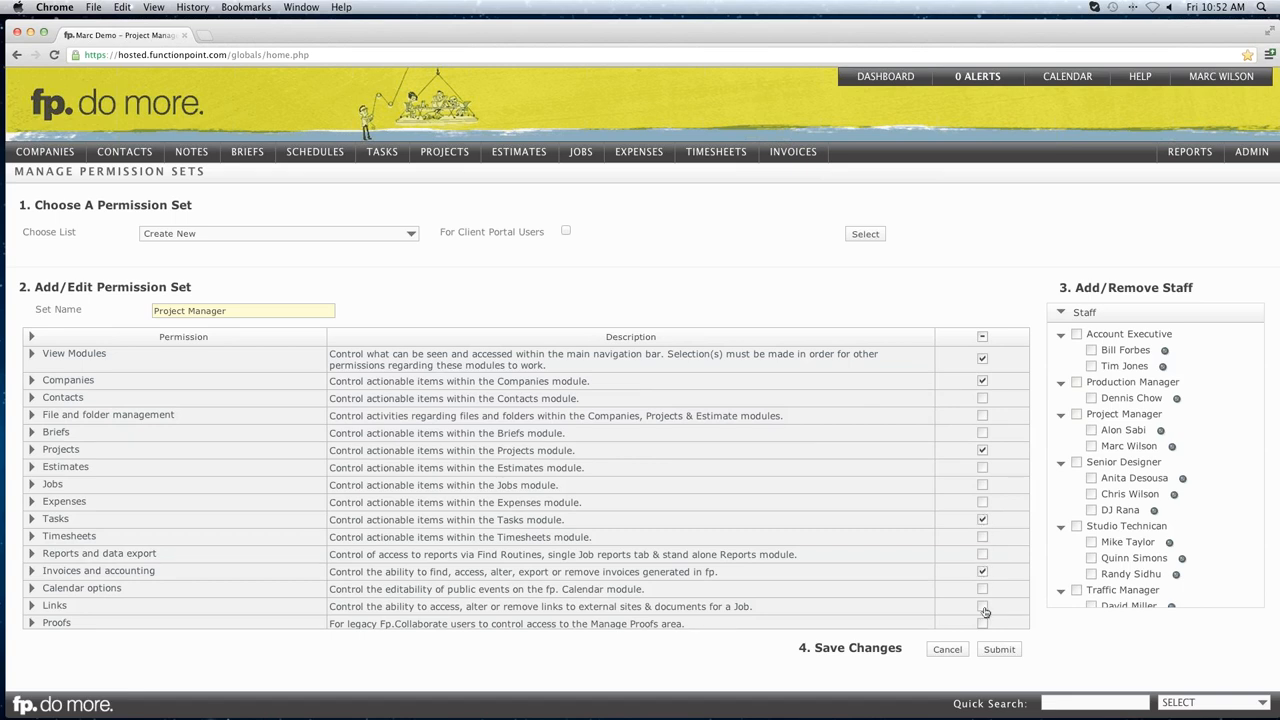
pyautogui.click(982, 417)
# Assign all Project Manager staff plus one Studio Technician to the set.
pyautogui.click(1077, 415)
pyautogui.scroll(-2, 1113, 432)
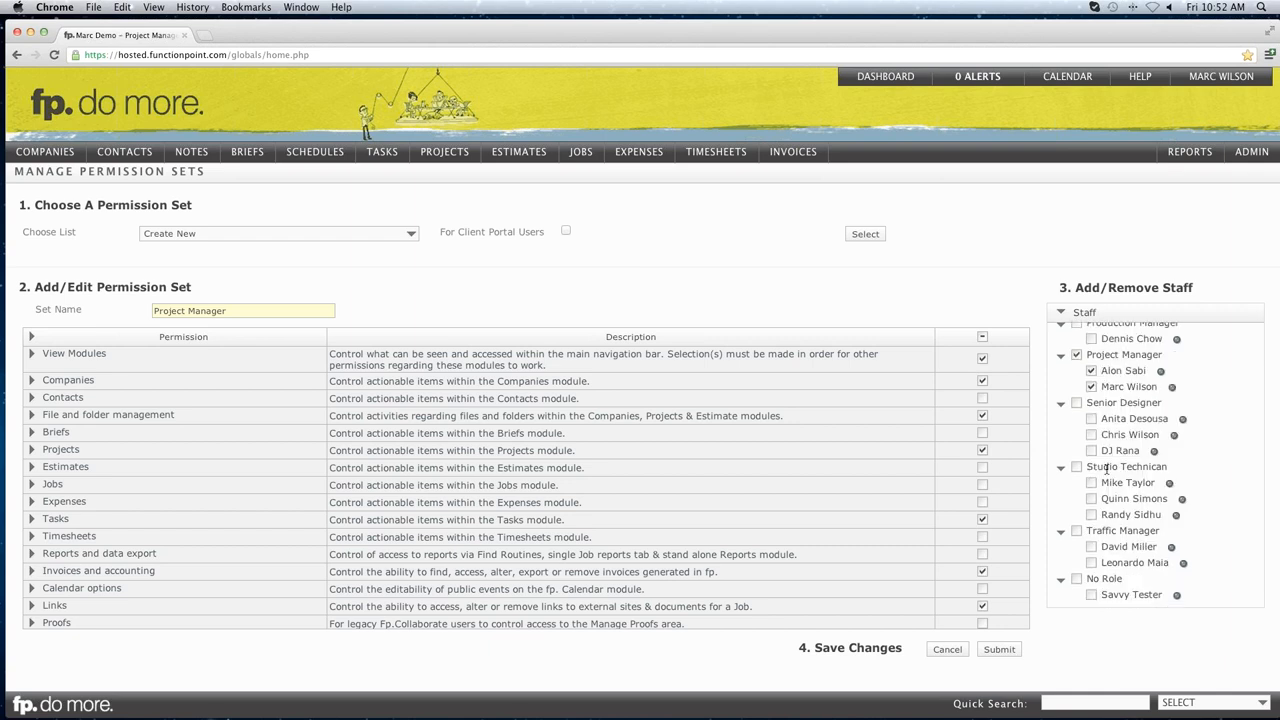
pyautogui.click(1092, 499)
# Submit the Project Manager permission set and view the confirmation notice.
pyautogui.click(1001, 650)
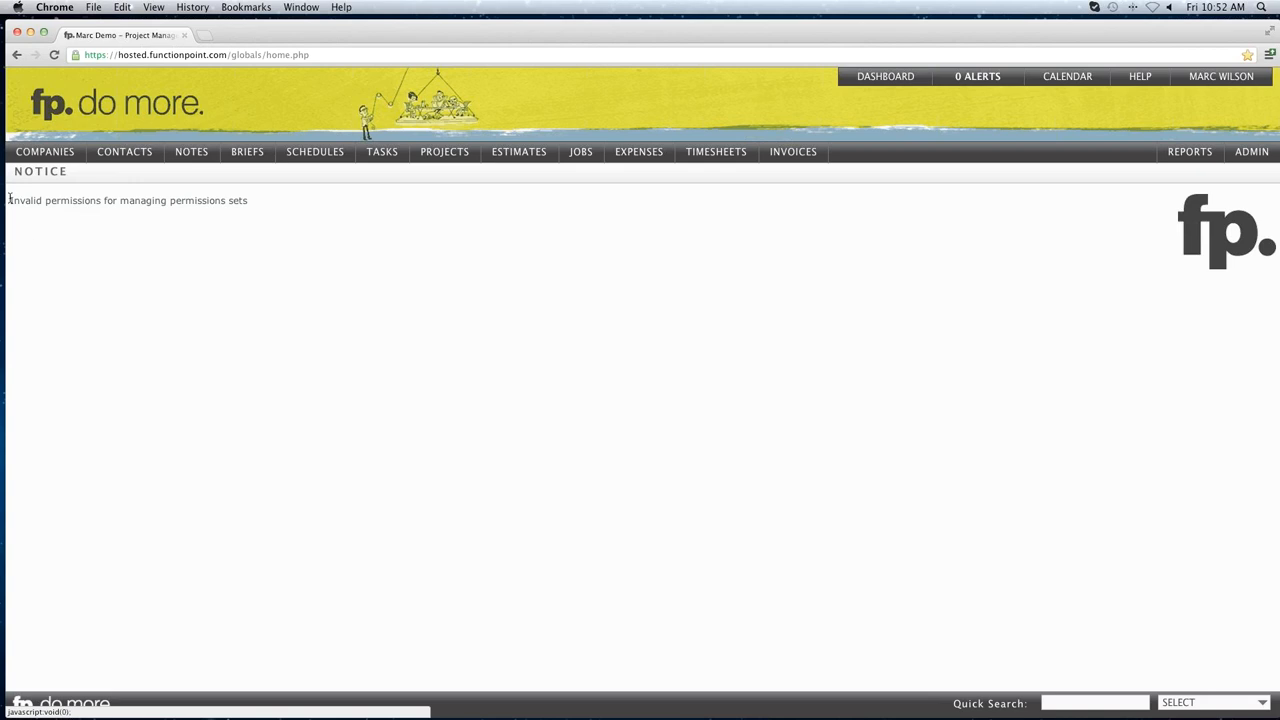
pyautogui.moveTo(10, 200); pyautogui.dragTo(271, 203)
pyautogui.click(162, 198)
# Go back to Manage Permission Sets, now showing a blank 'Create New' set.
pyautogui.click(16, 56)
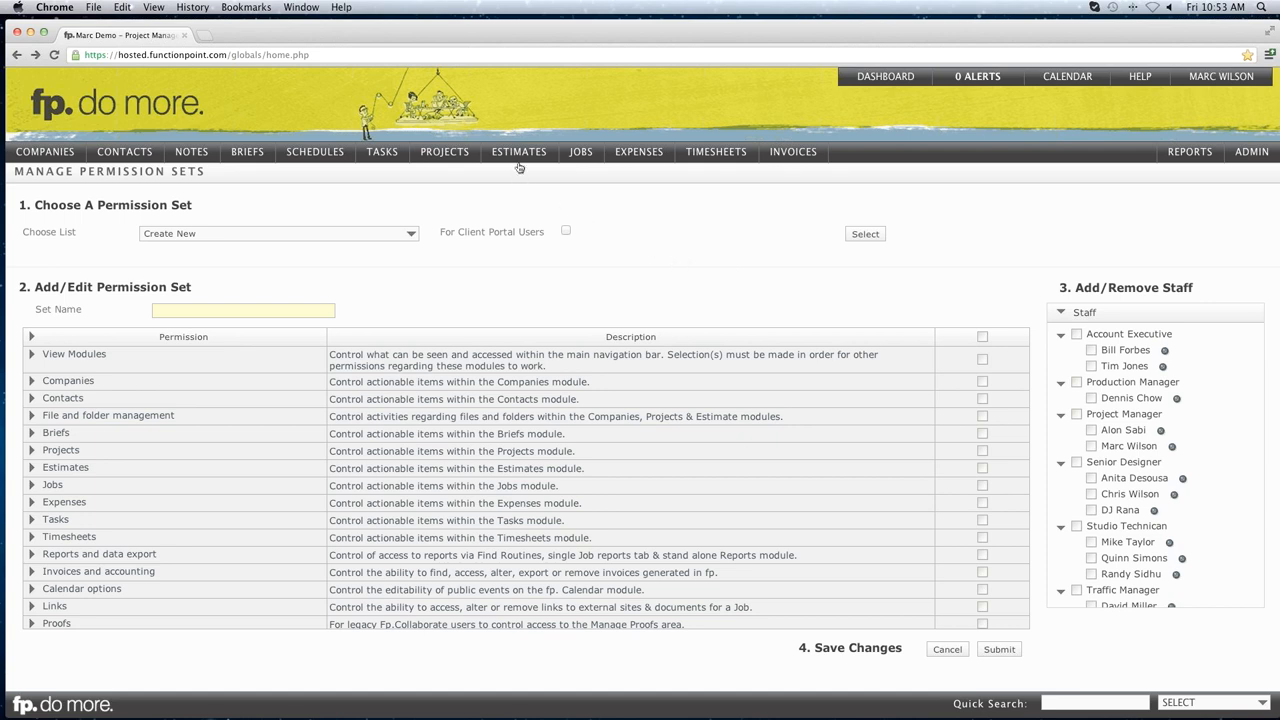
pyautogui.moveTo(520, 163)
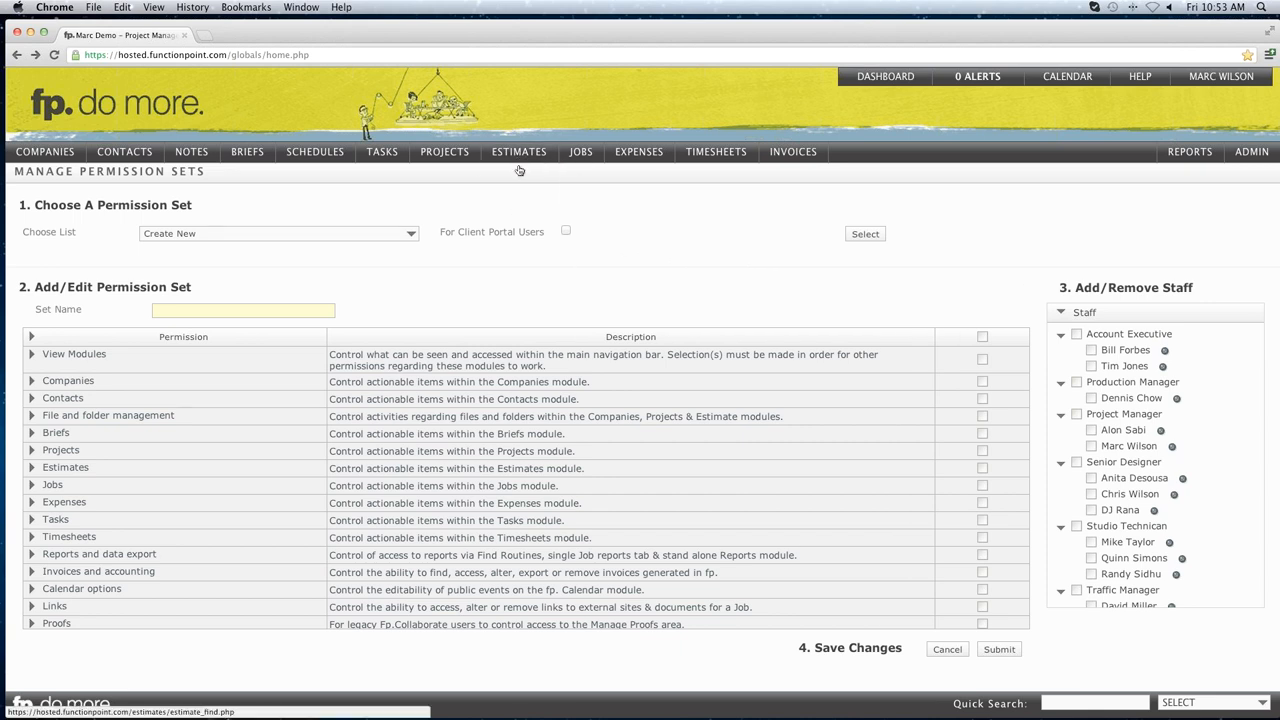
pyautogui.moveTo(522, 192)
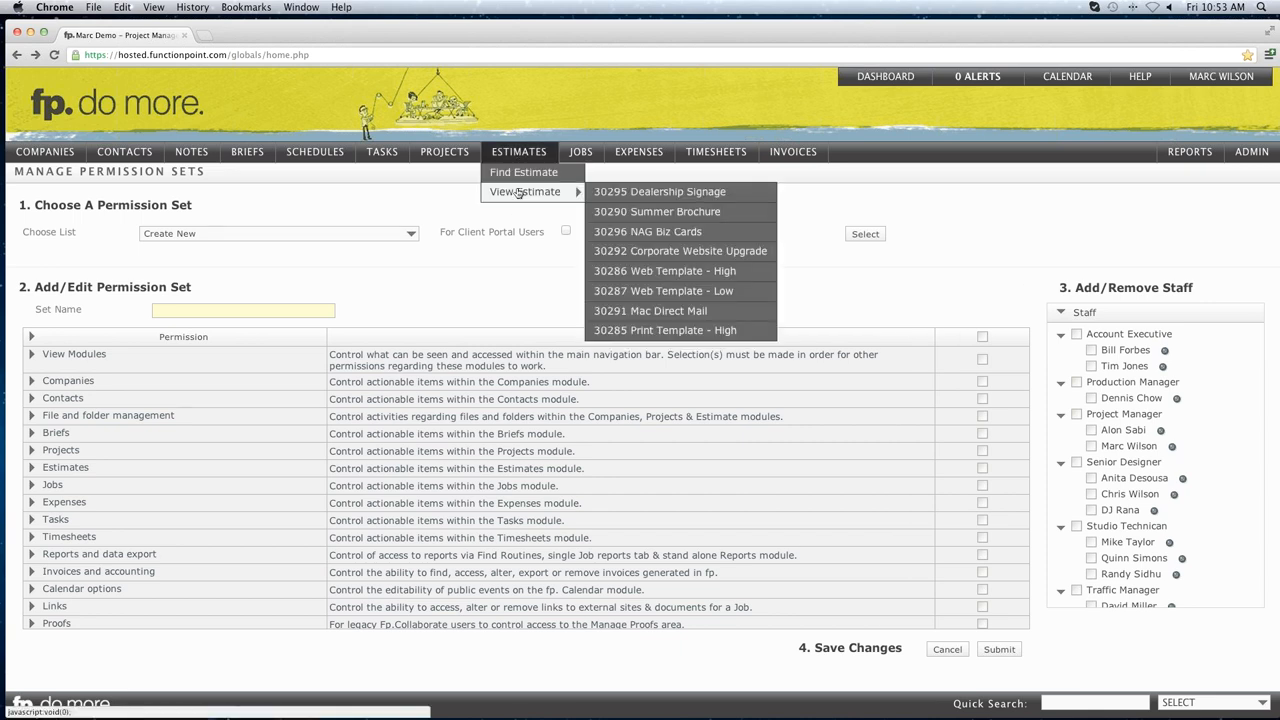
# Tick a Project Manager, grant every permission, and try saving the new set.
pyautogui.click(1092, 447)
pyautogui.click(982, 337)
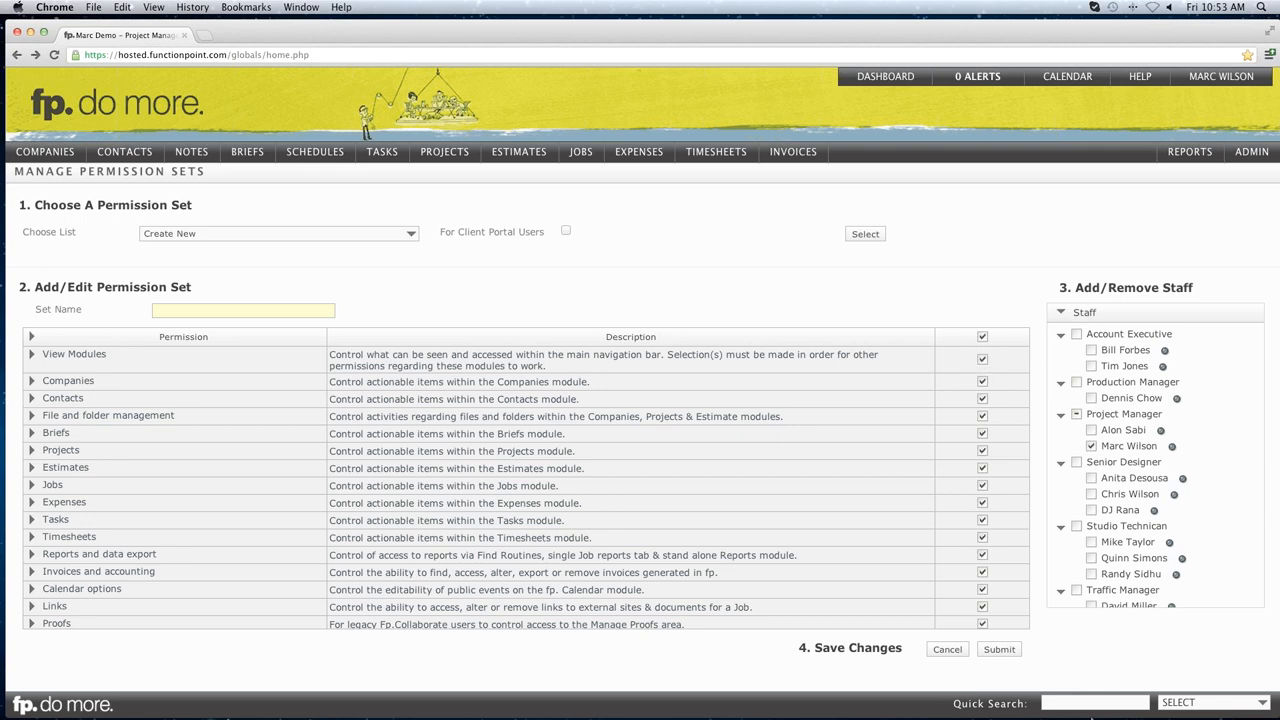
pyautogui.click(1003, 652)
pyautogui.click(249, 310)
# Name the set 'Administrator' and save; dismiss the invalid-permissions errors that block it.
pyautogui.write('Administrator')
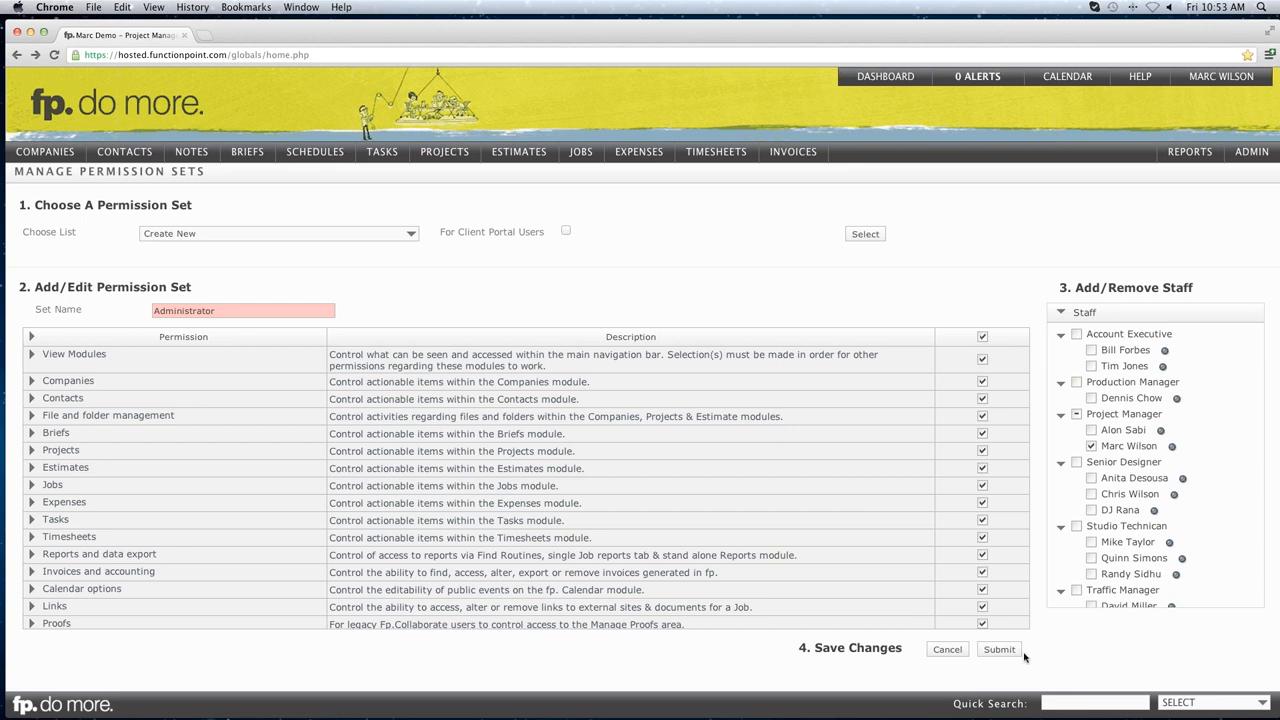
pyautogui.click(1000, 650)
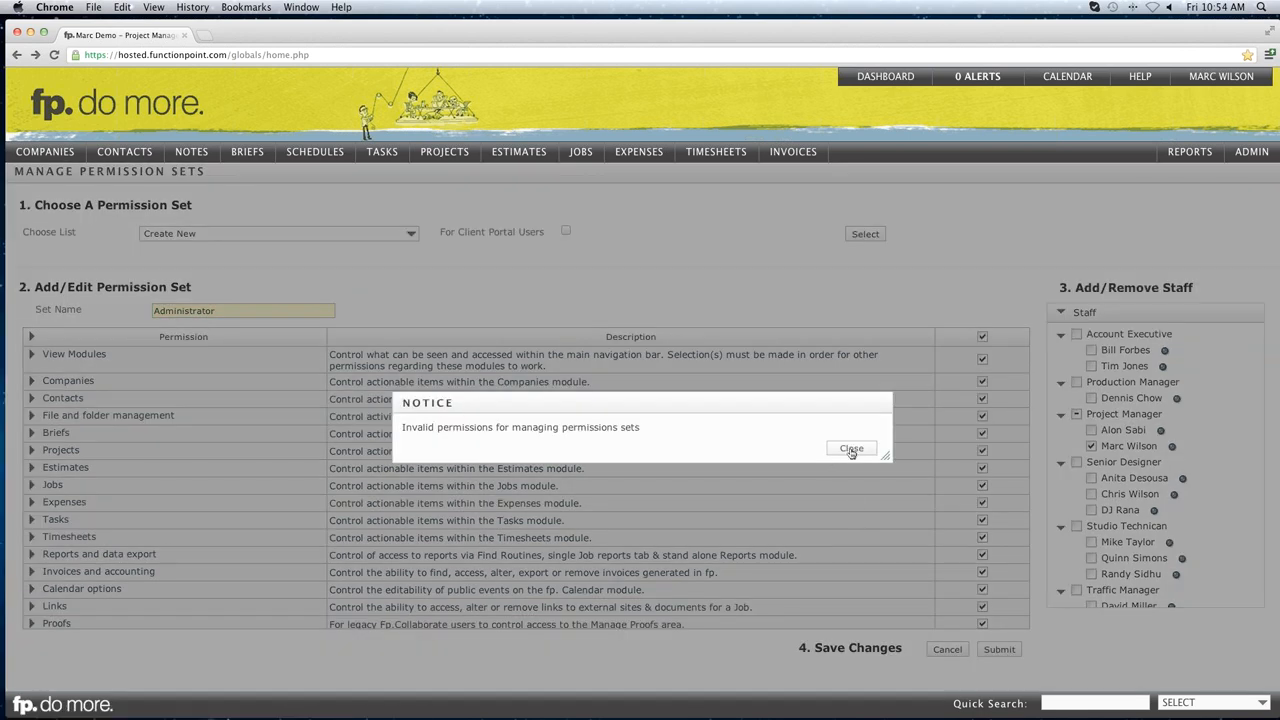
pyautogui.click(853, 455)
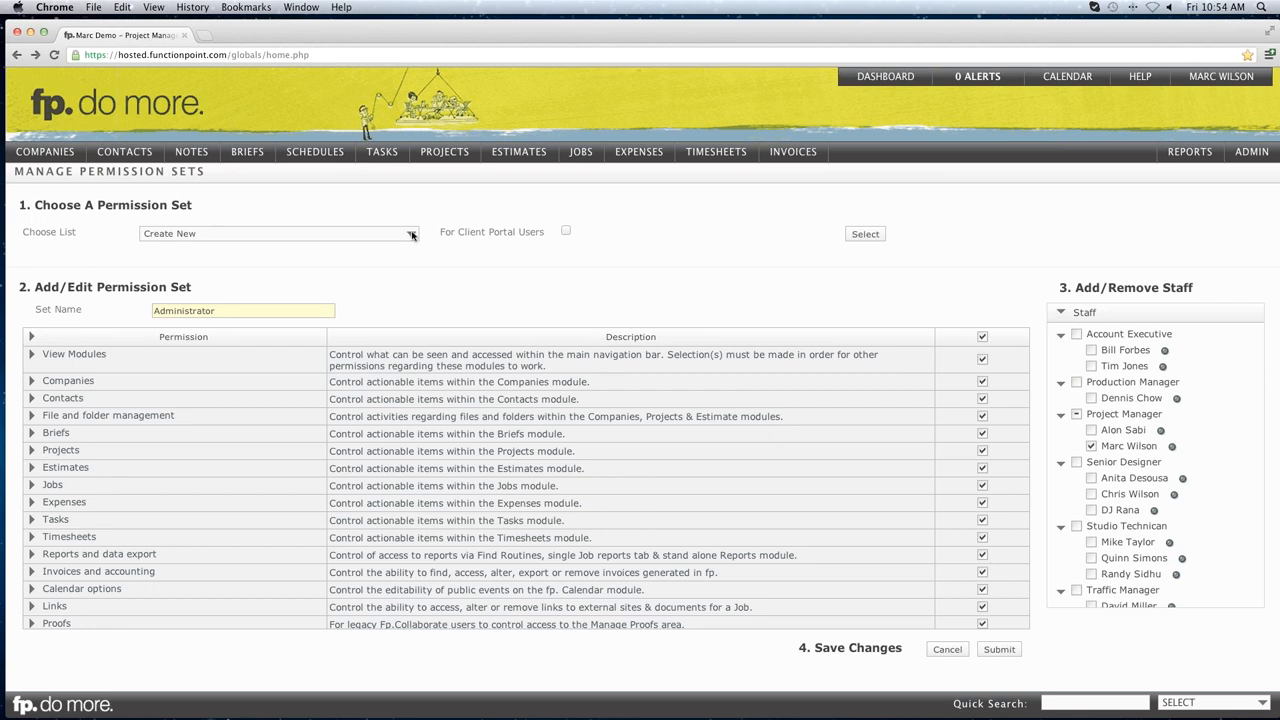
pyautogui.click(856, 240)
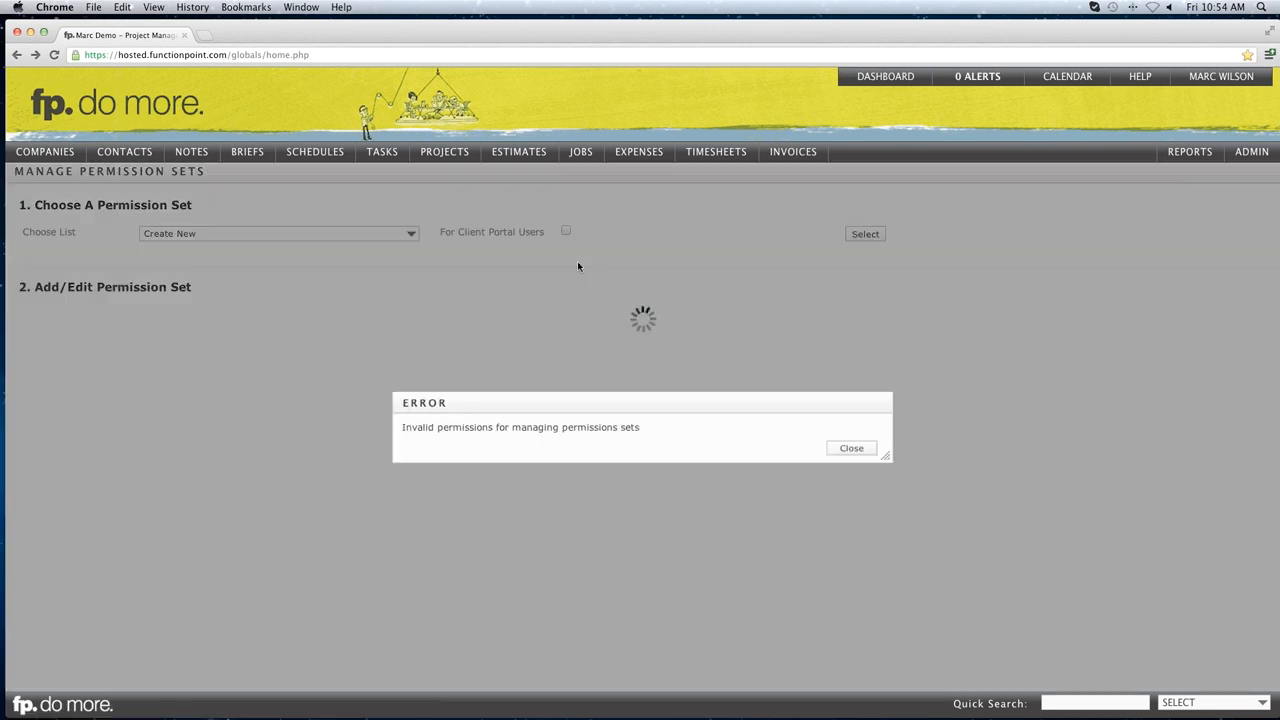
pyautogui.click(852, 449)
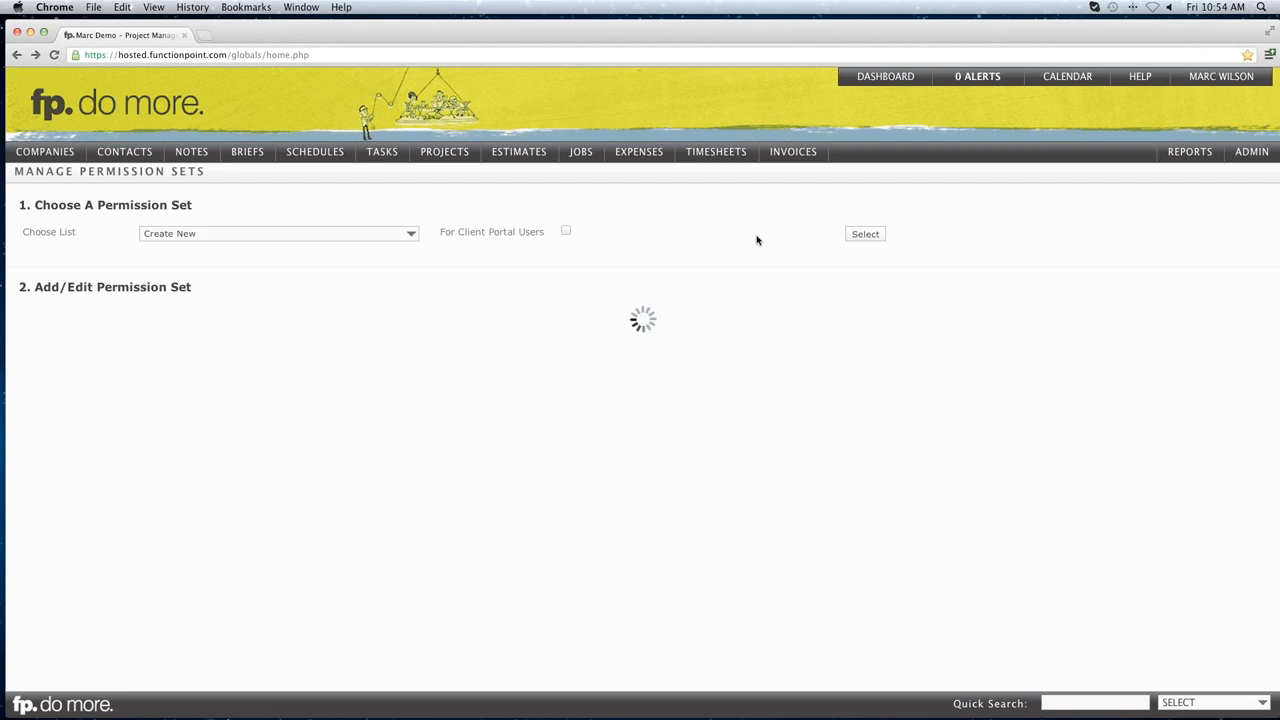
# Reload to the home dashboard showing 59 recently viewed items and the October 2012 calendar.
pyautogui.press('super+r')
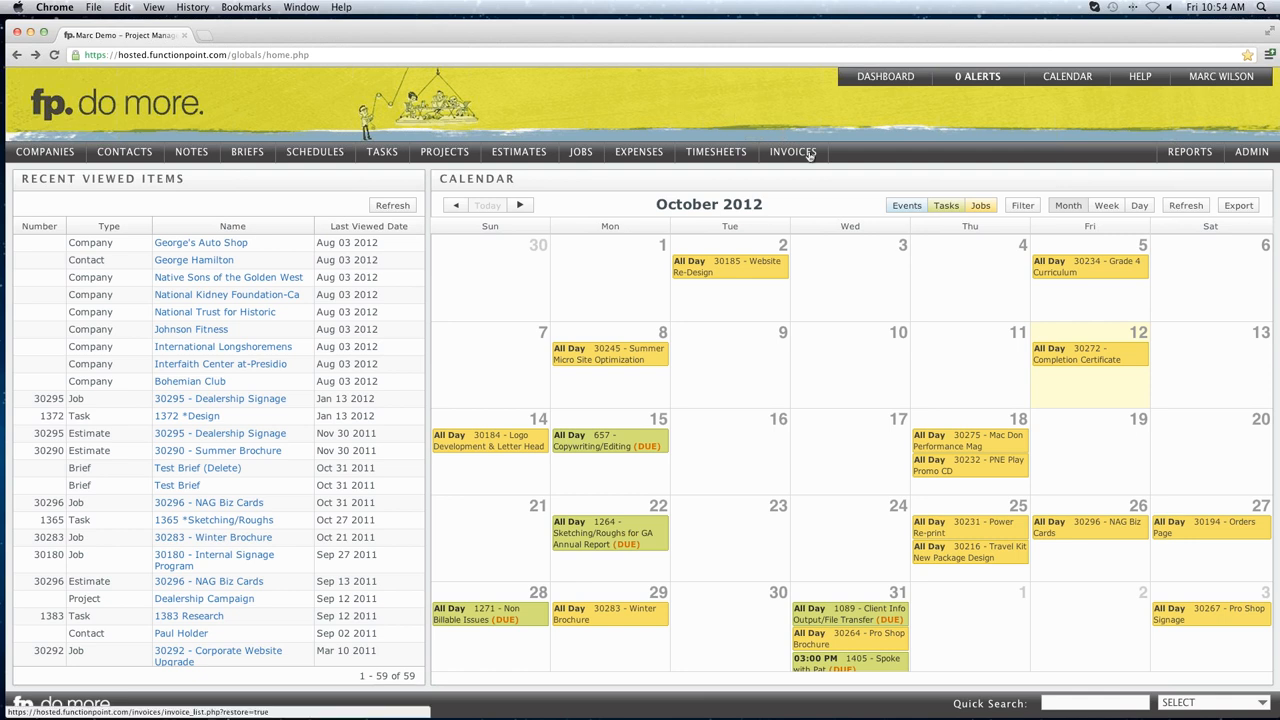
pyautogui.moveTo(1228, 82)
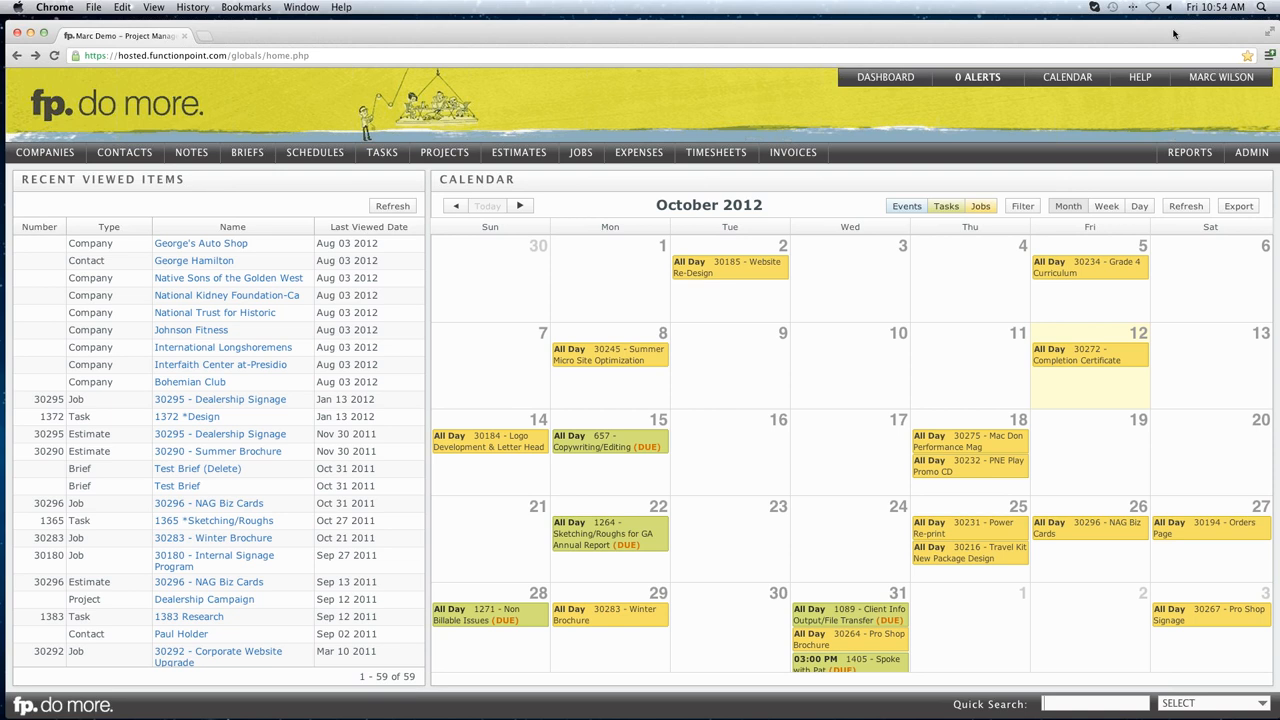
pyautogui.moveTo(1175, 34); pyautogui.dragTo(1192, 56)
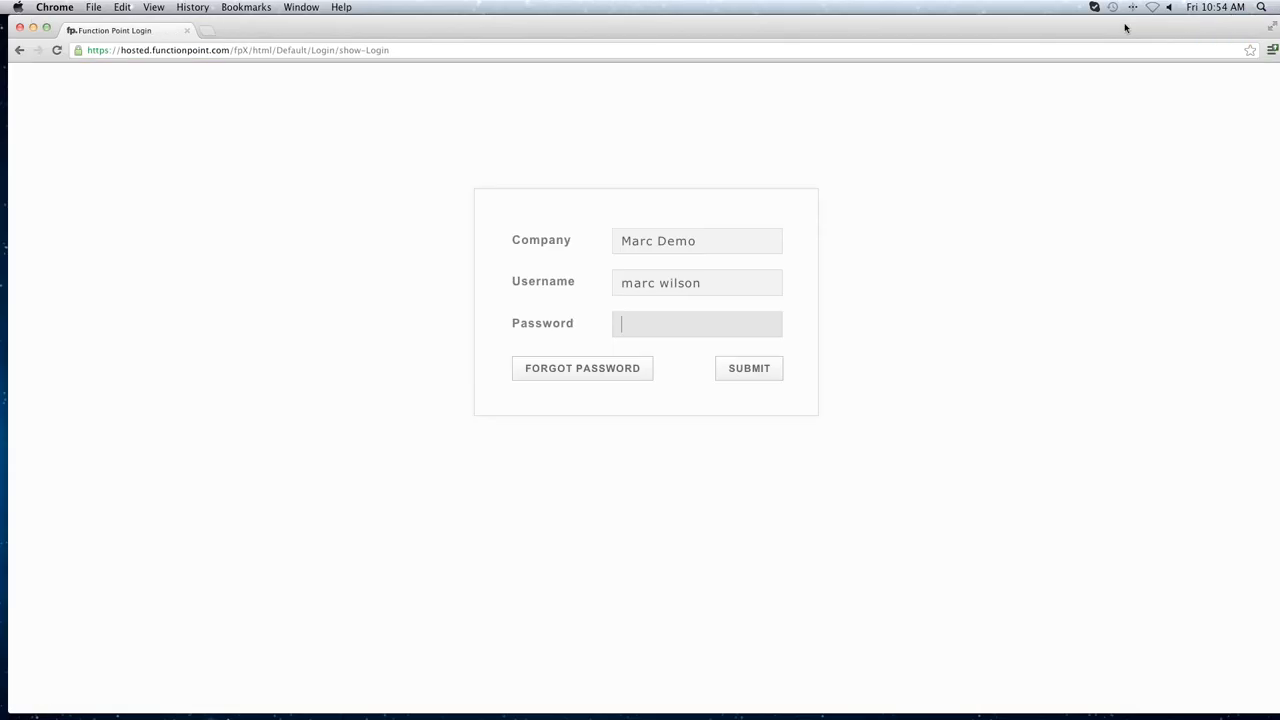
# Log out and sign in as the other staff user with their username and password.
pyautogui.click(580, 270)
pyautogui.press('Tab')
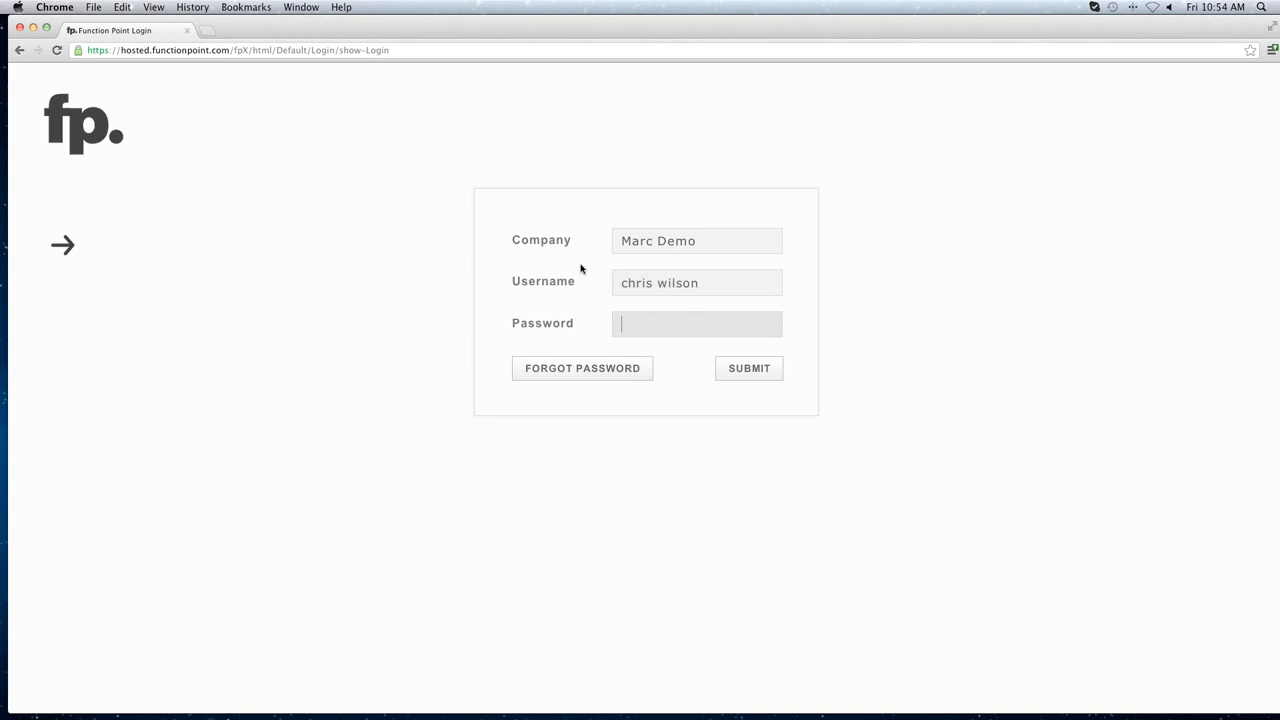
pyautogui.write('•••••••')
pyautogui.press('Return')
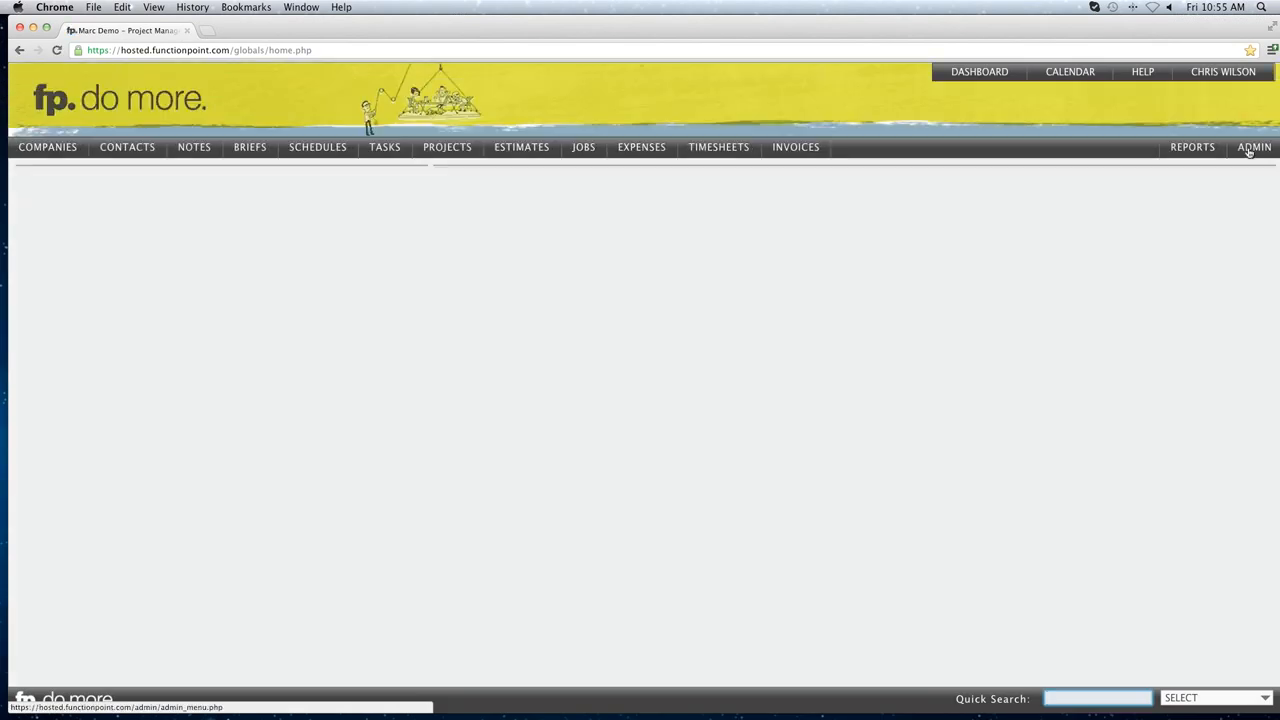
# Open ADMIN > Rate And Staff Management > Manage Permission Sets.
pyautogui.moveTo(1249, 152)
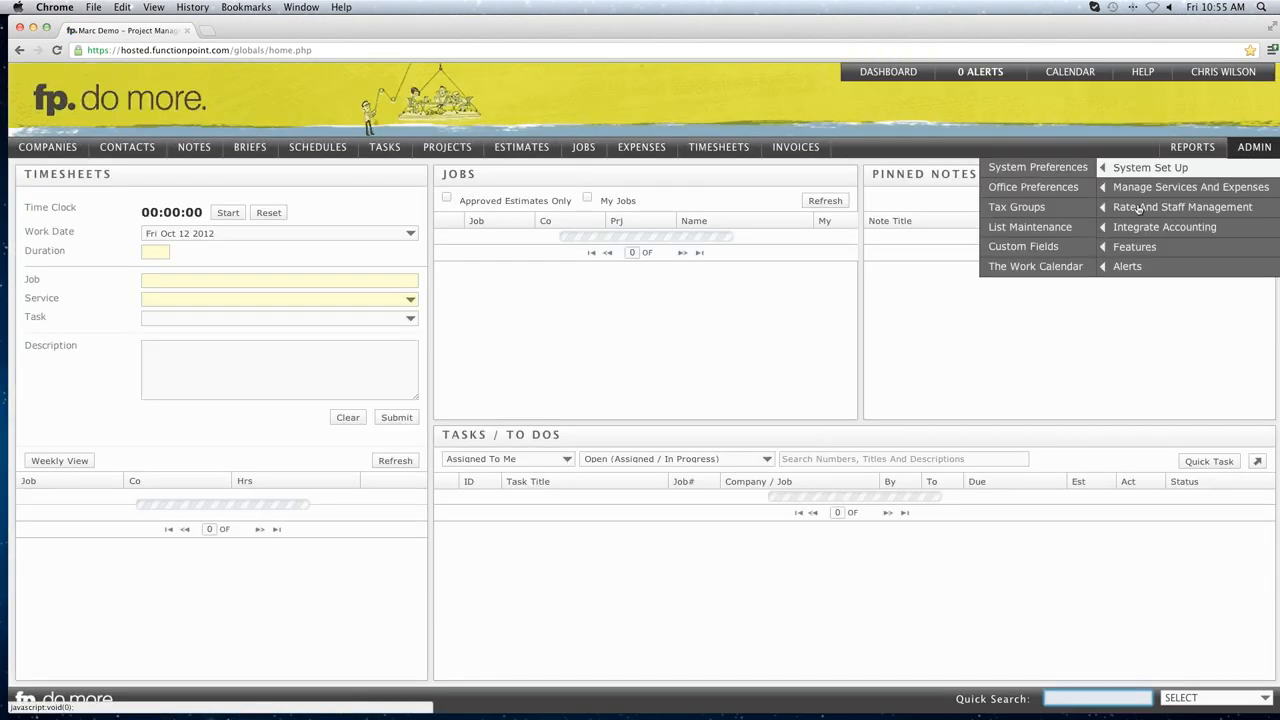
pyautogui.moveTo(1138, 207)
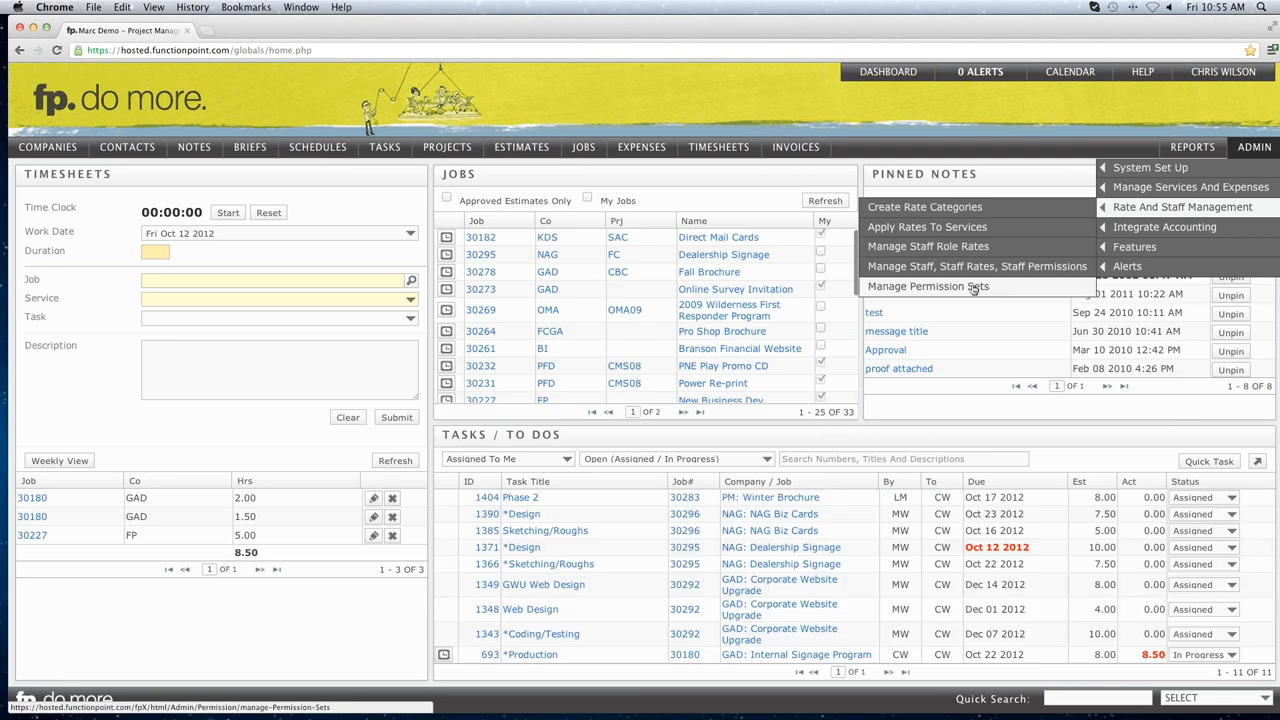
pyautogui.click(970, 287)
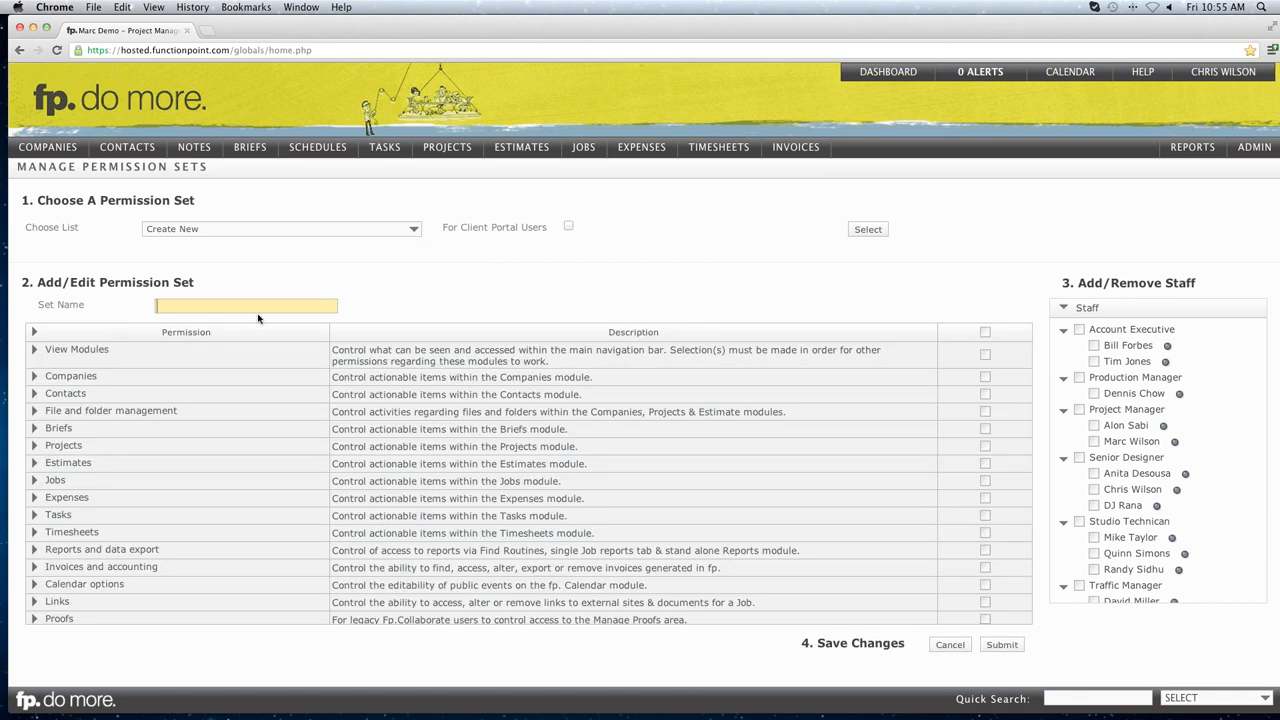
# Save an 'admin' set granting every permission, then assign one Project Manager and save again.
pyautogui.write('admini')
pyautogui.press('BackSpace')
pyautogui.click(986, 355)
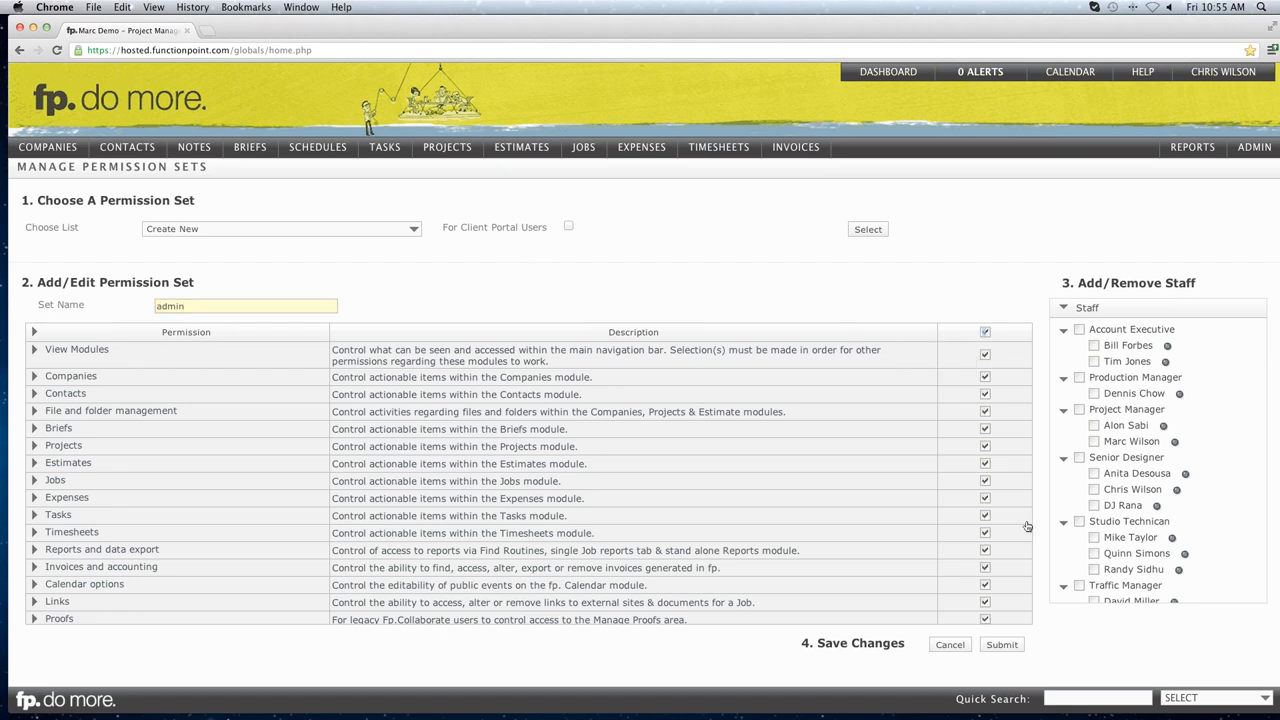
pyautogui.click(1003, 645)
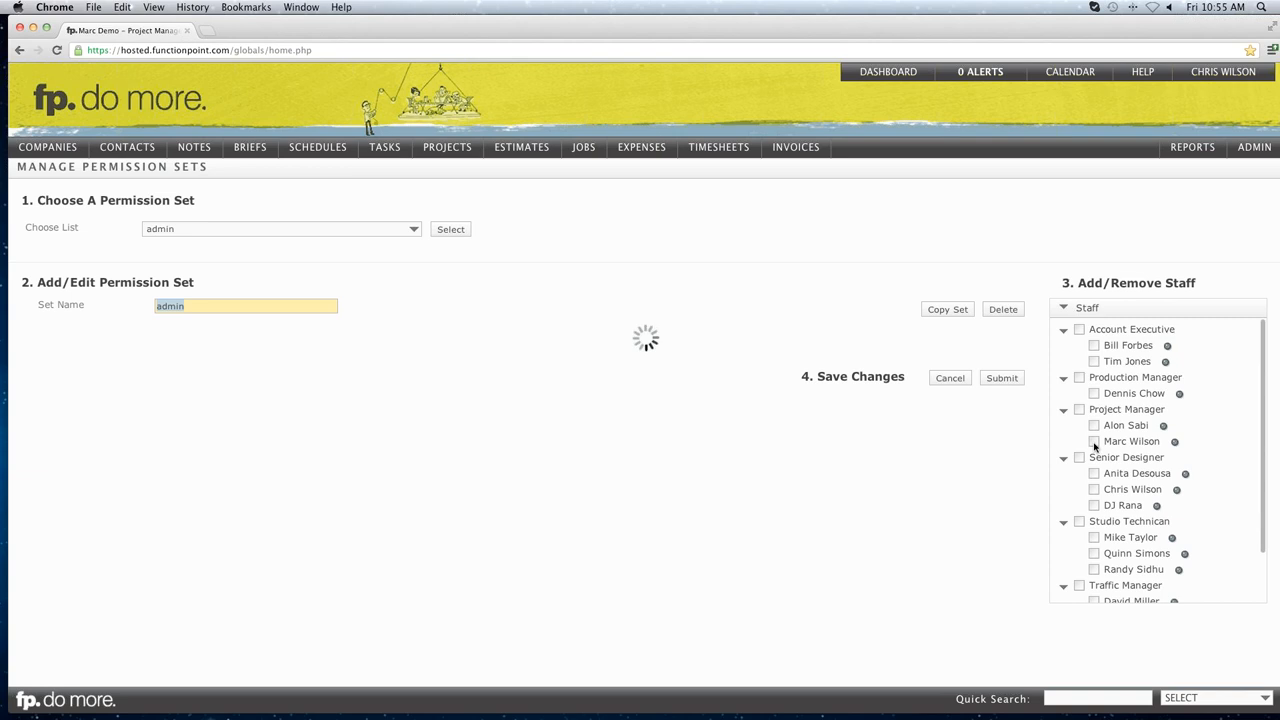
pyautogui.click(1094, 442)
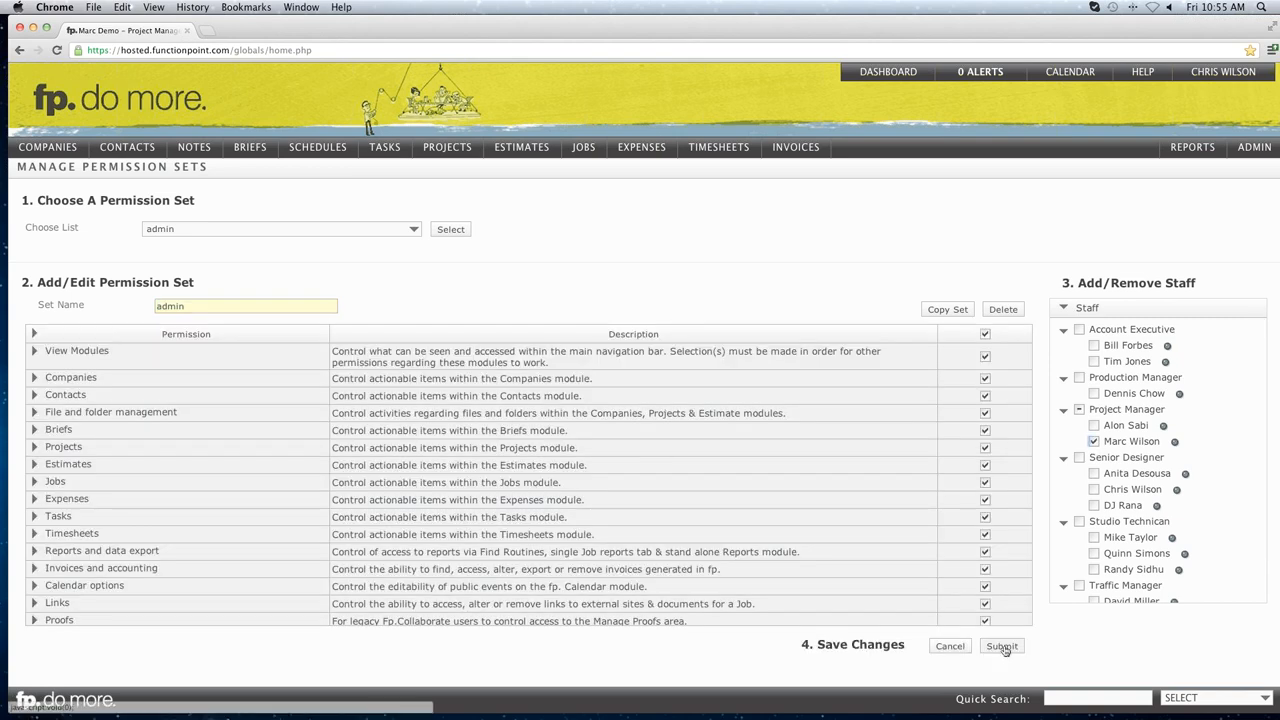
pyautogui.click(1002, 647)
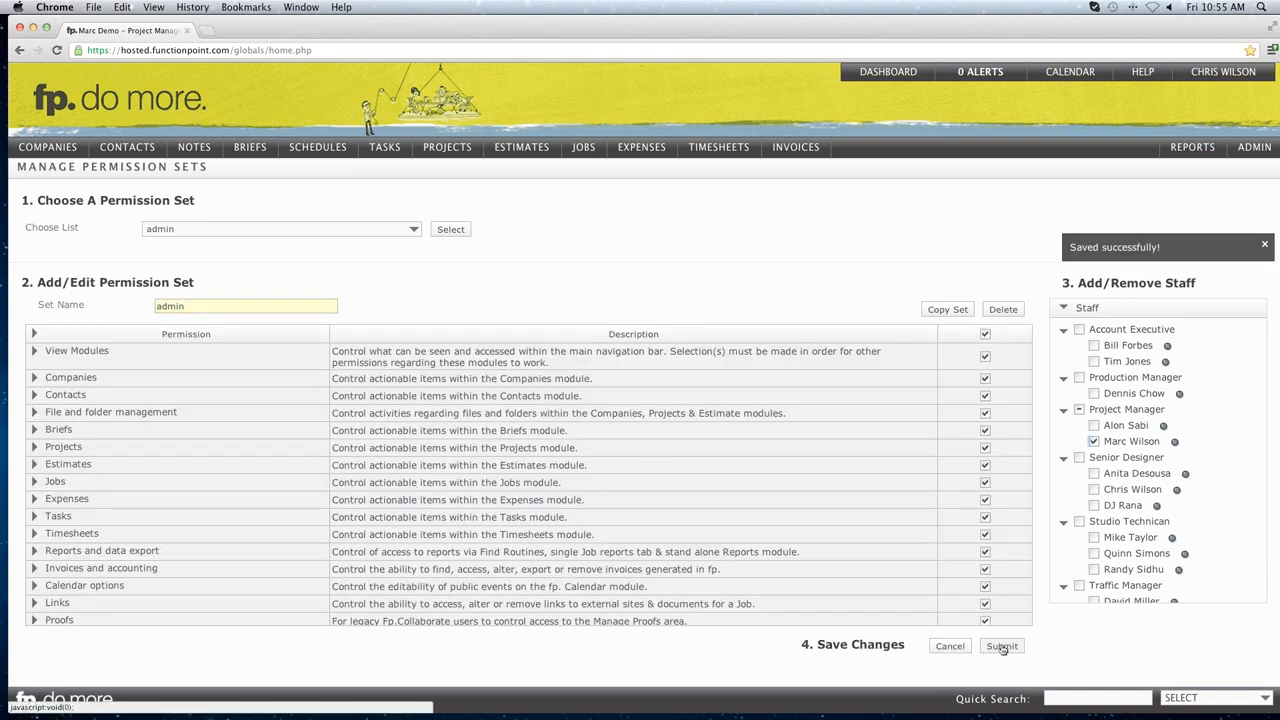
# Log out and sign back in as the original user with their username and password.
pyautogui.moveTo(1166, 78)
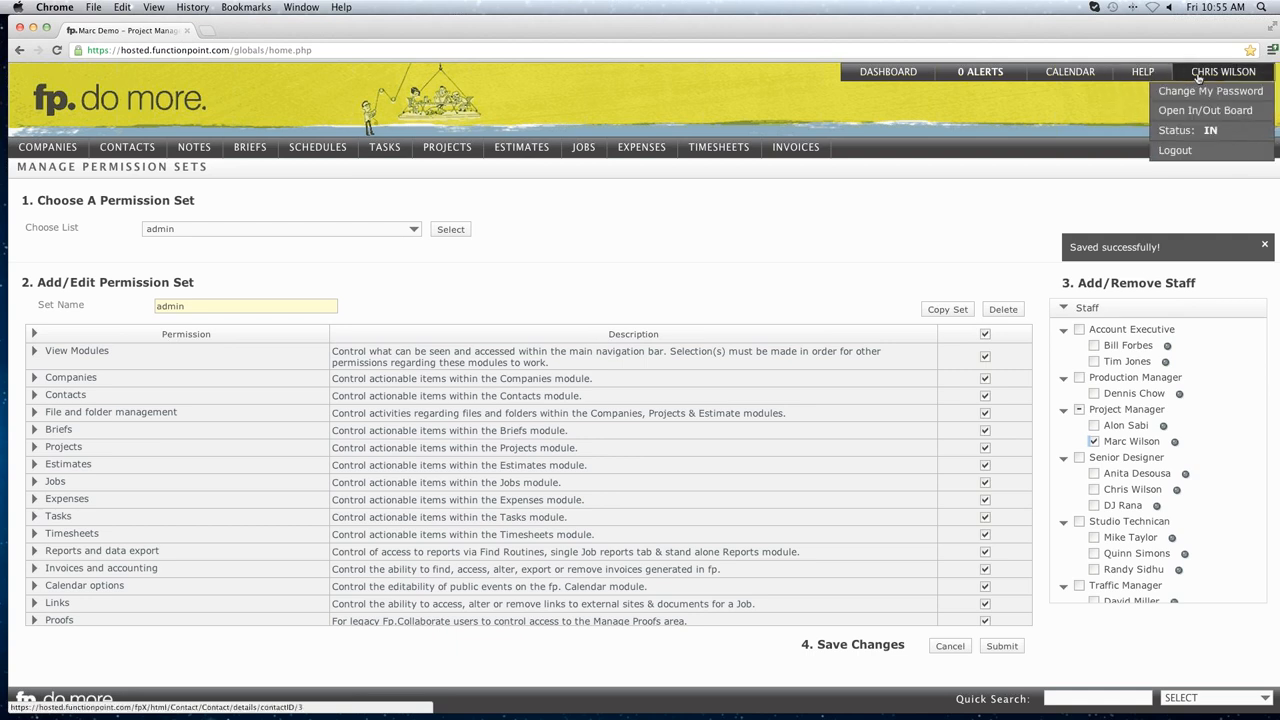
pyautogui.click(1178, 150)
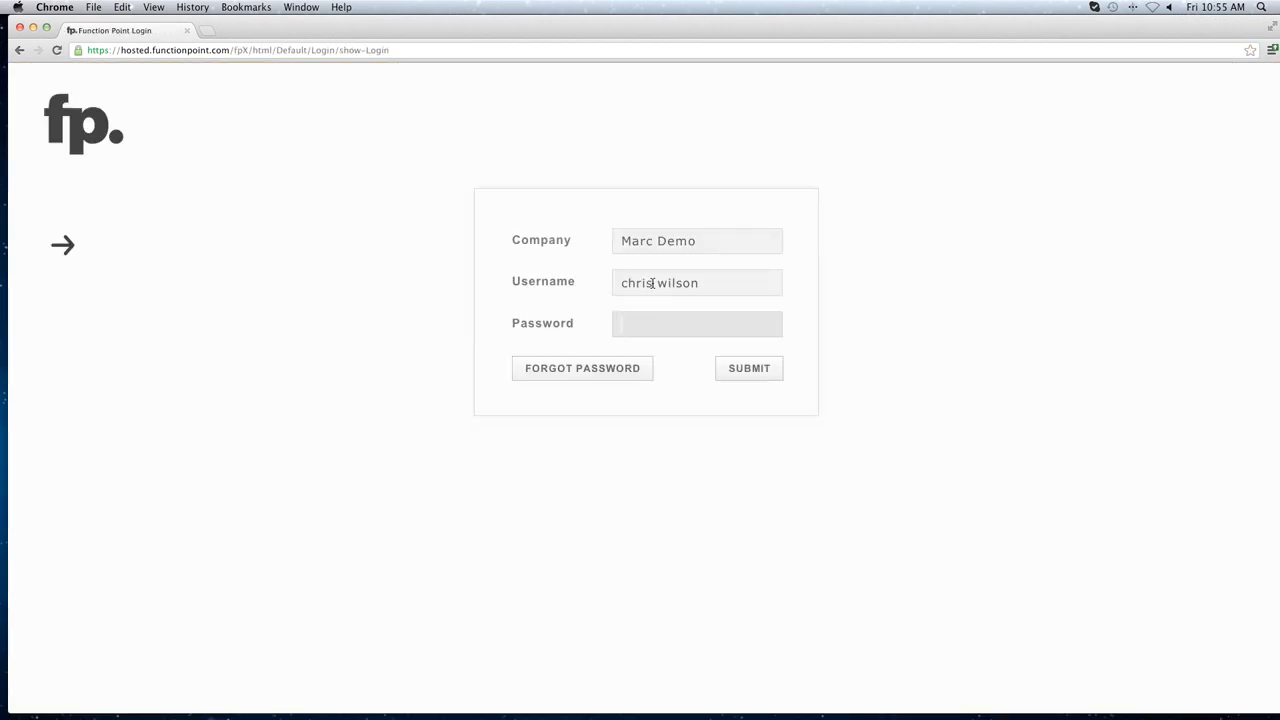
pyautogui.moveTo(651, 283); pyautogui.dragTo(591, 285)
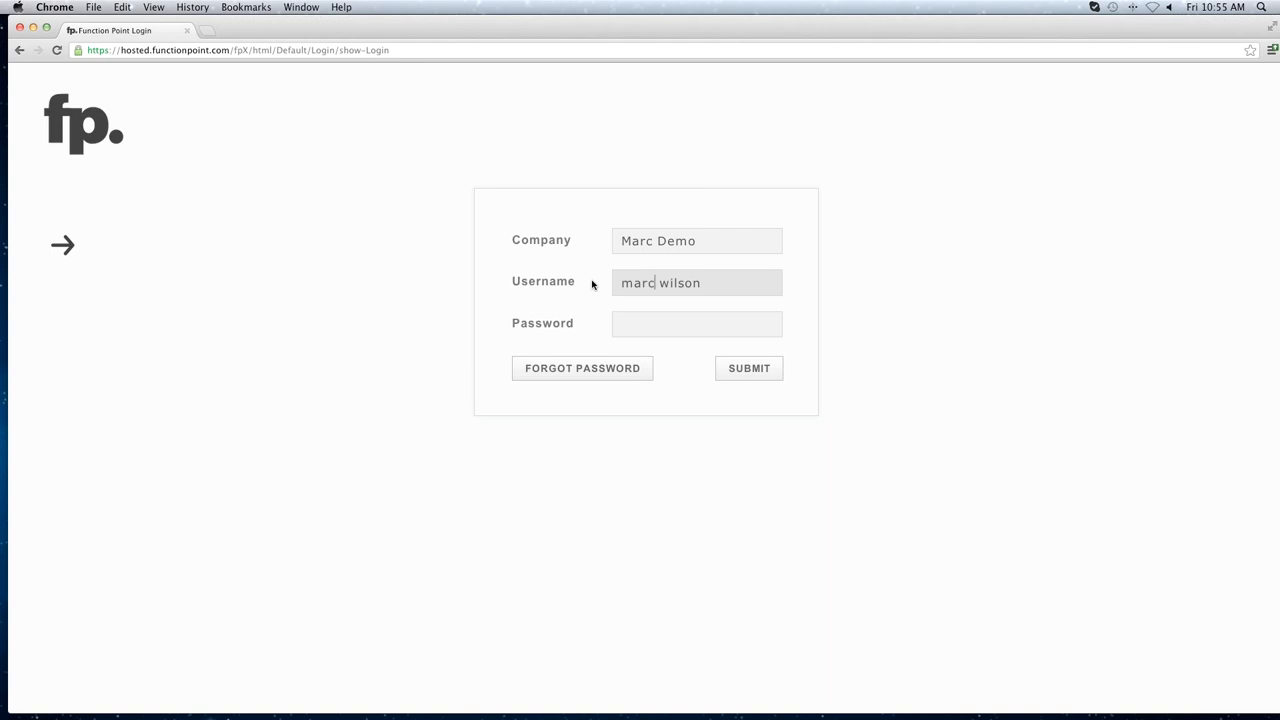
pyautogui.press('Tab')
pyautogui.write('*******')
pyautogui.press('Return')
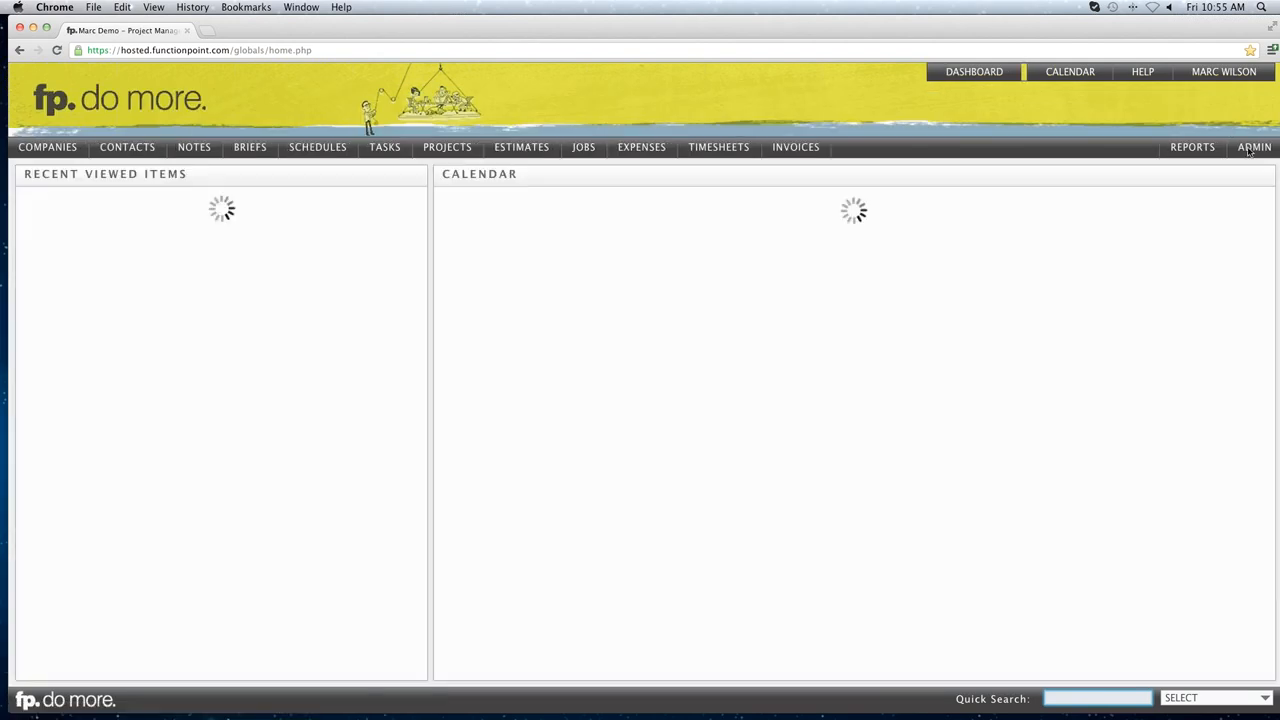
# Open ADMIN > Rate And Staff Management > Manage Permission Sets.
pyautogui.moveTo(1249, 151)
pyautogui.moveTo(1183, 207)
pyautogui.click(971, 286)
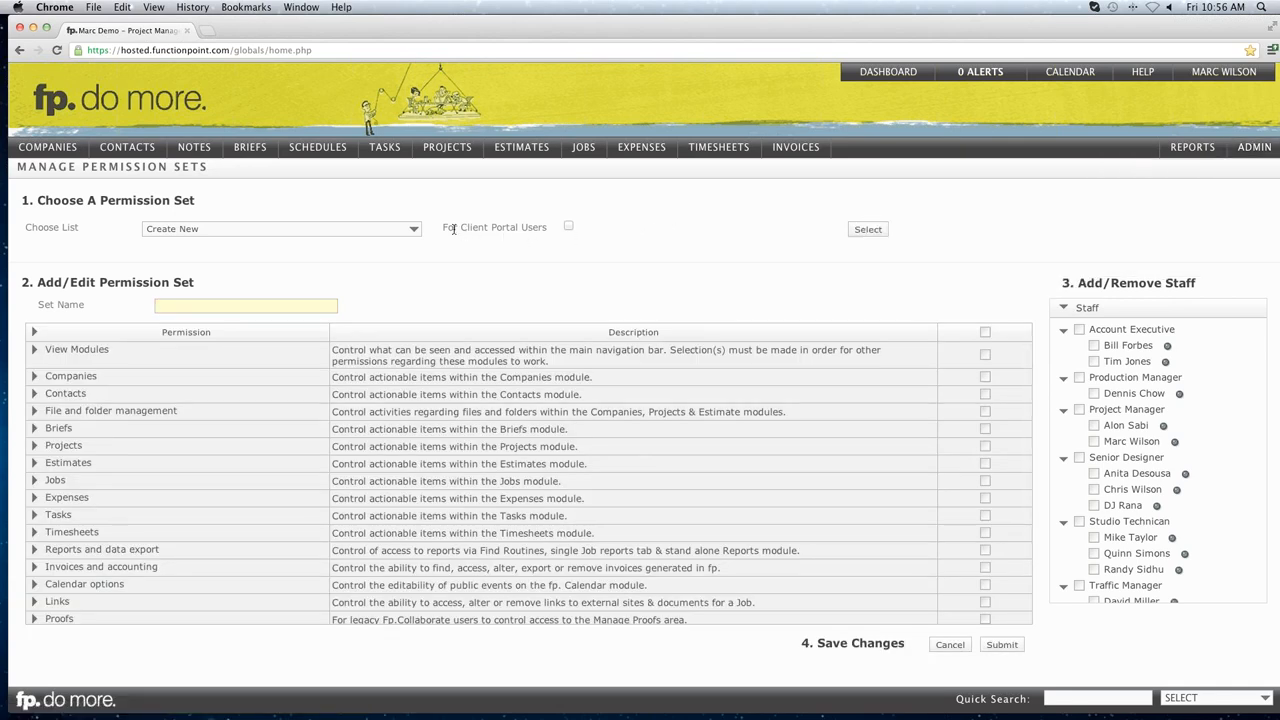
# Load a new set for client portal users and expand Burrard Street Golf's contacts.
pyautogui.moveTo(443, 228); pyautogui.dragTo(547, 229)
pyautogui.click(539, 229)
pyautogui.click(569, 228)
pyautogui.click(867, 231)
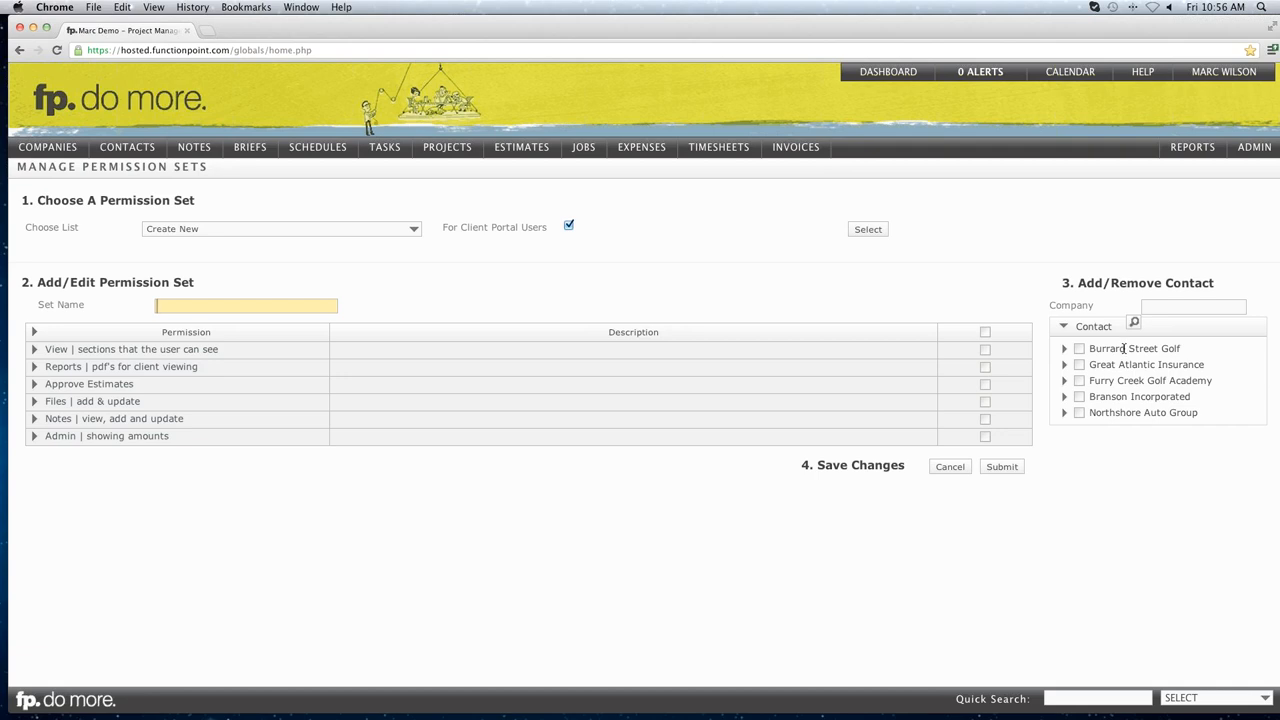
pyautogui.click(1065, 350)
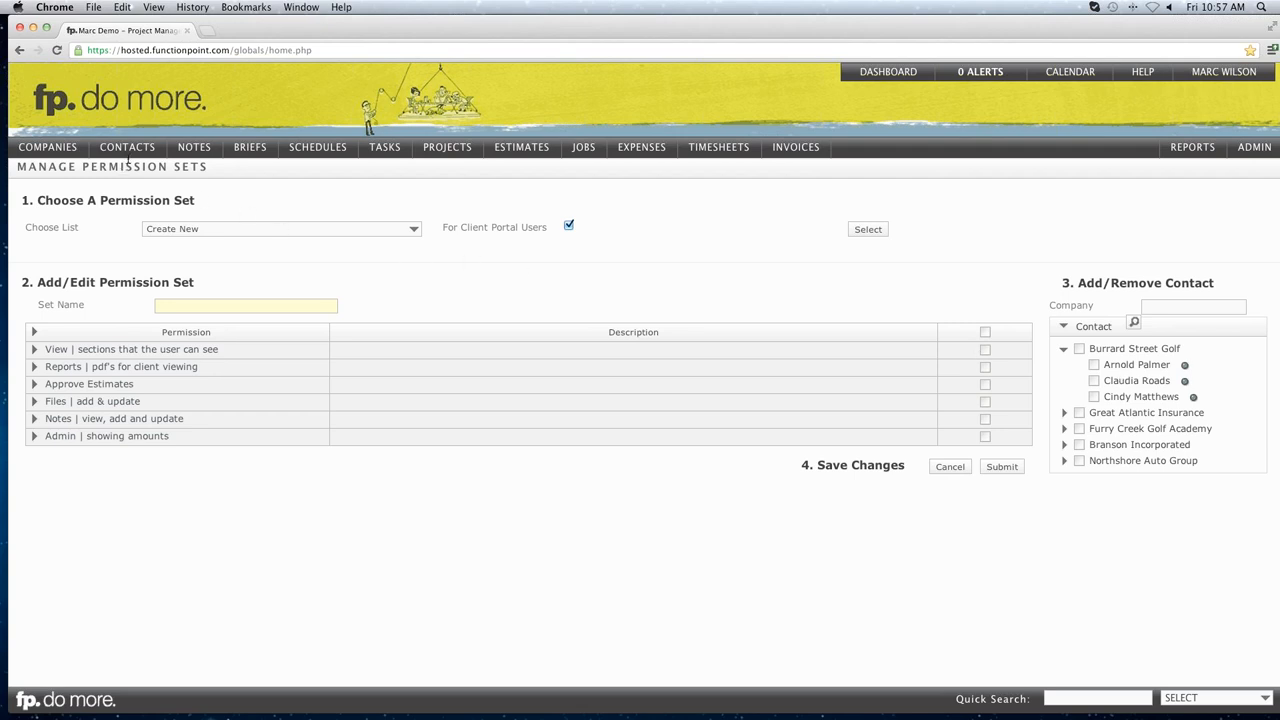
# Open a client contact's Contact Details page in a new browser tab.
pyautogui.moveTo(140, 187)
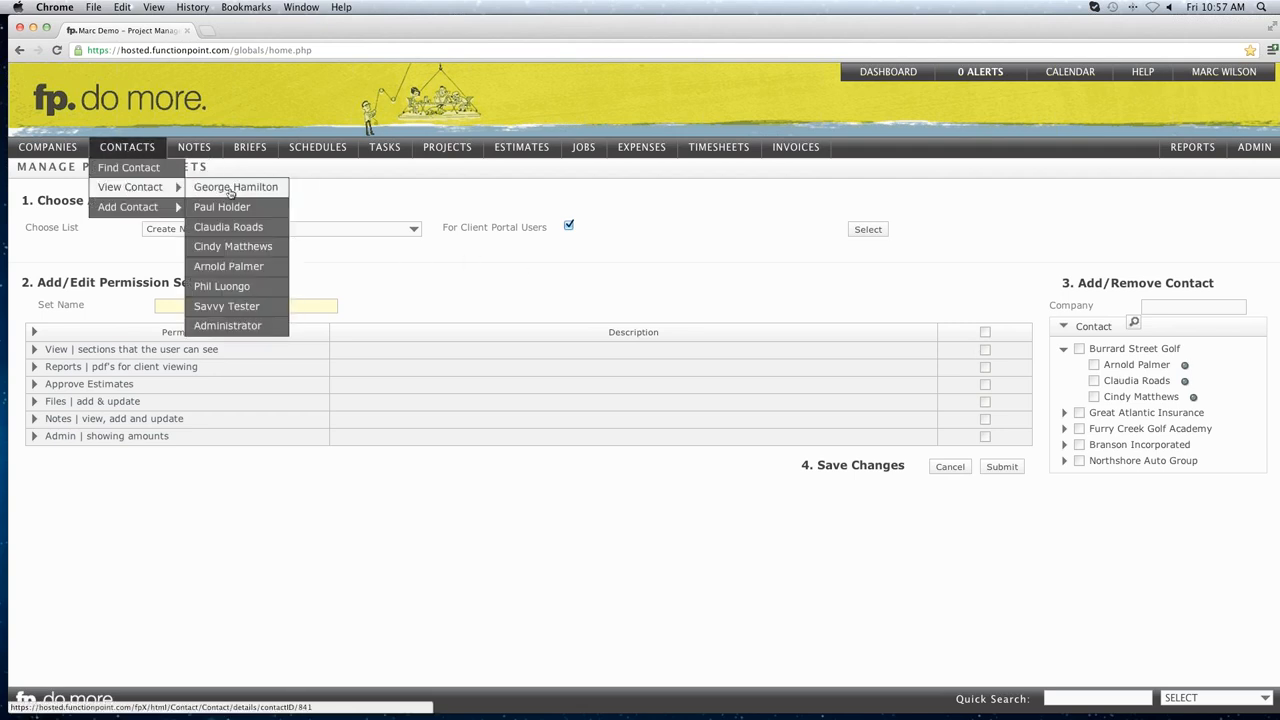
pyautogui.rightClick(230, 192)
pyautogui.click(247, 194)
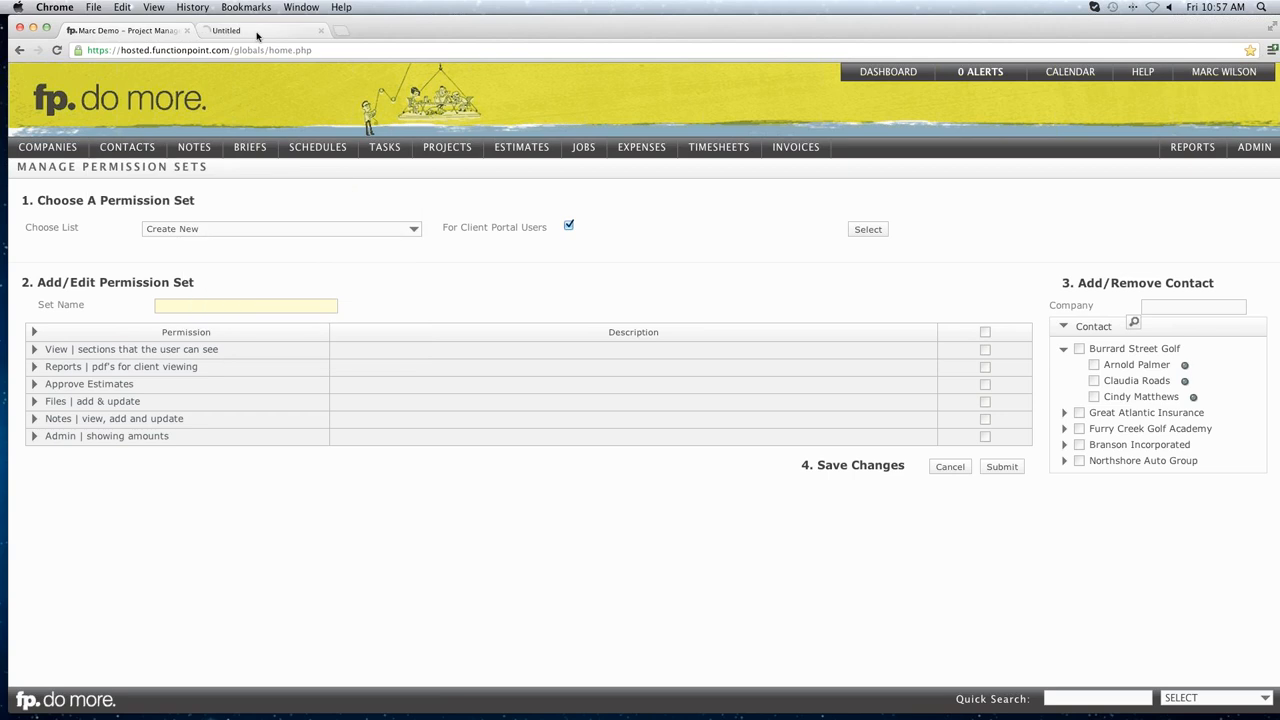
pyautogui.click(257, 33)
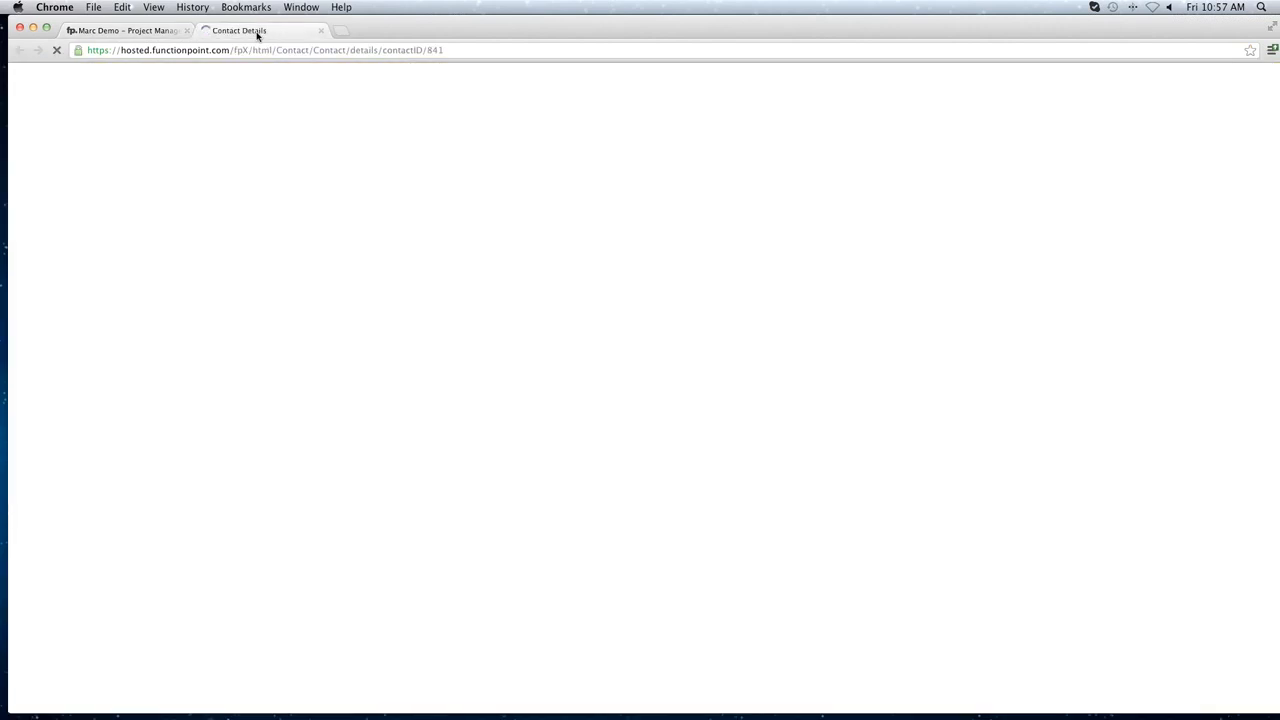
# Check the contact's Client Portal login settings, then return to the Manage Permission Sets tab.
pyautogui.click(233, 197)
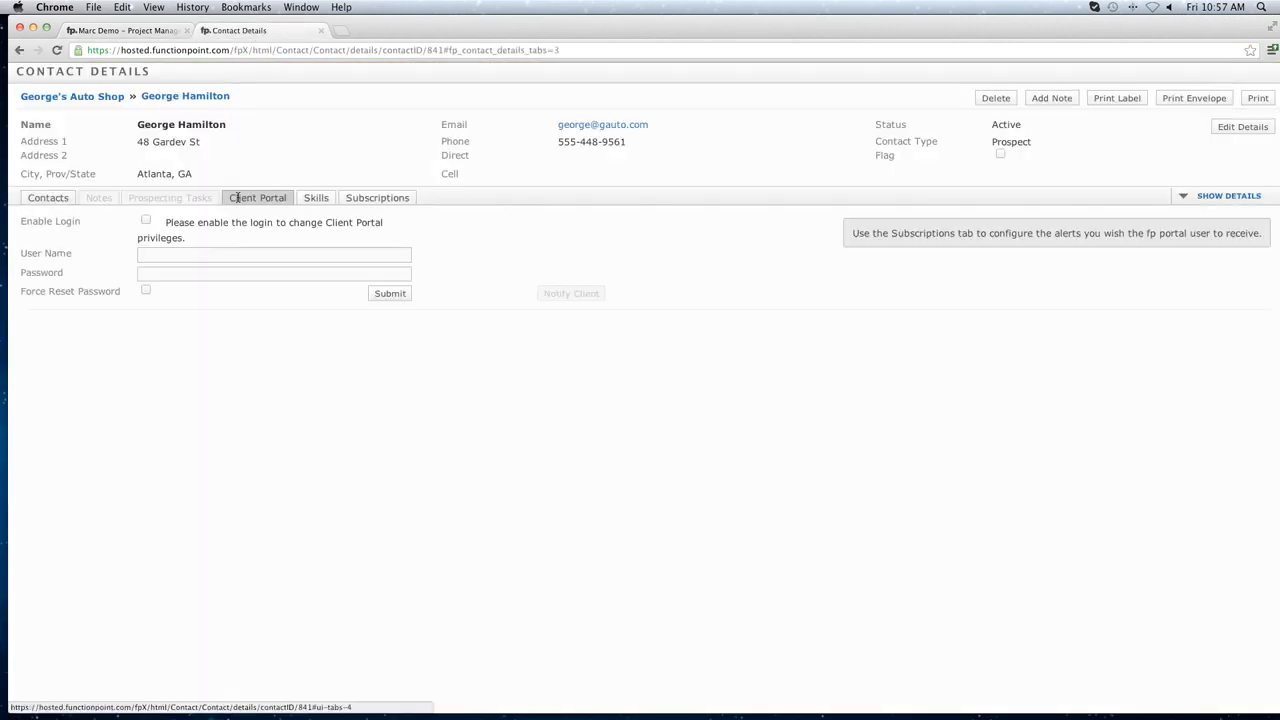
pyautogui.moveTo(24, 222); pyautogui.dragTo(83, 224)
pyautogui.click(181, 225)
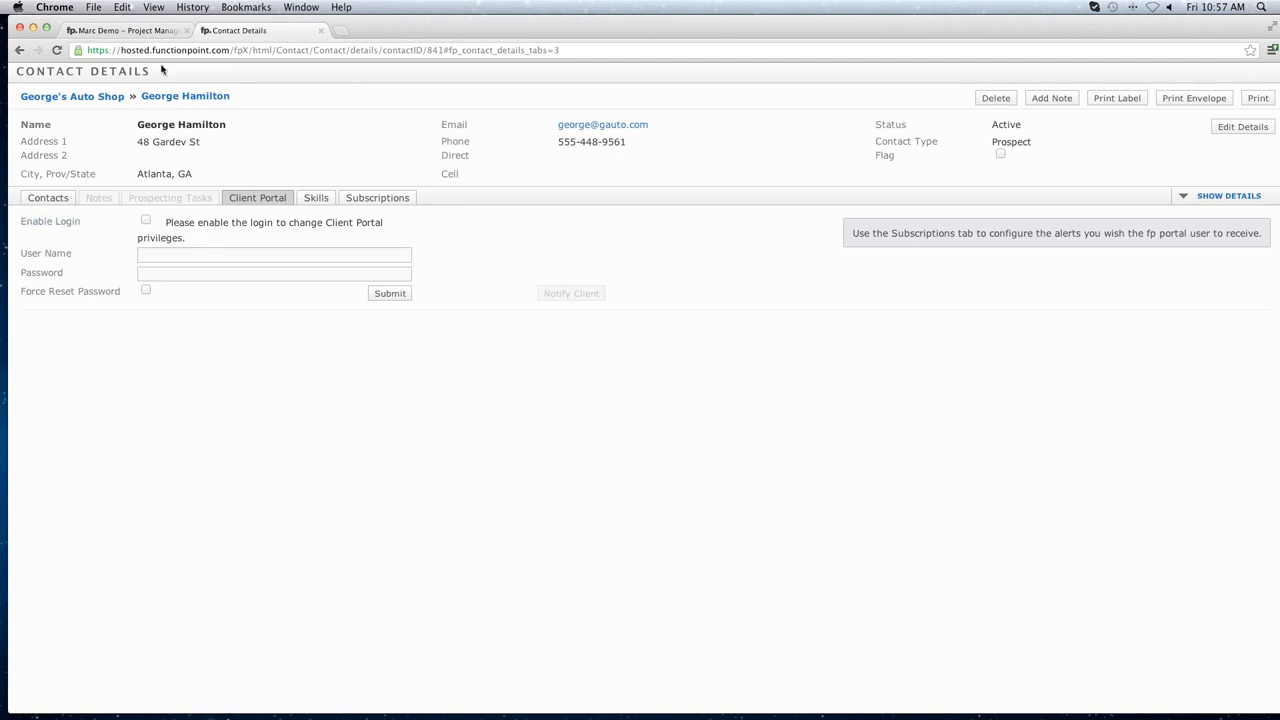
pyautogui.click(160, 30)
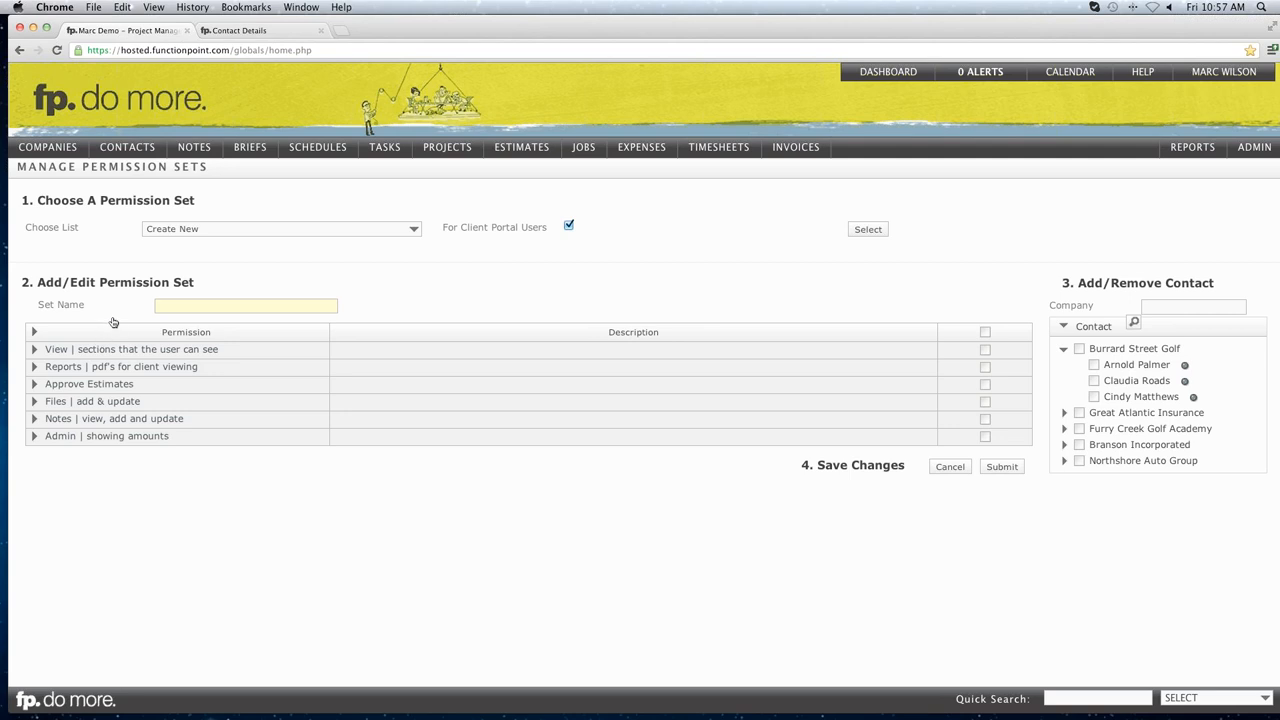
# Name the permission set 'Full Access Client' and review the View, Reports and Approve Estimates sub-permissions.
pyautogui.click(178, 307)
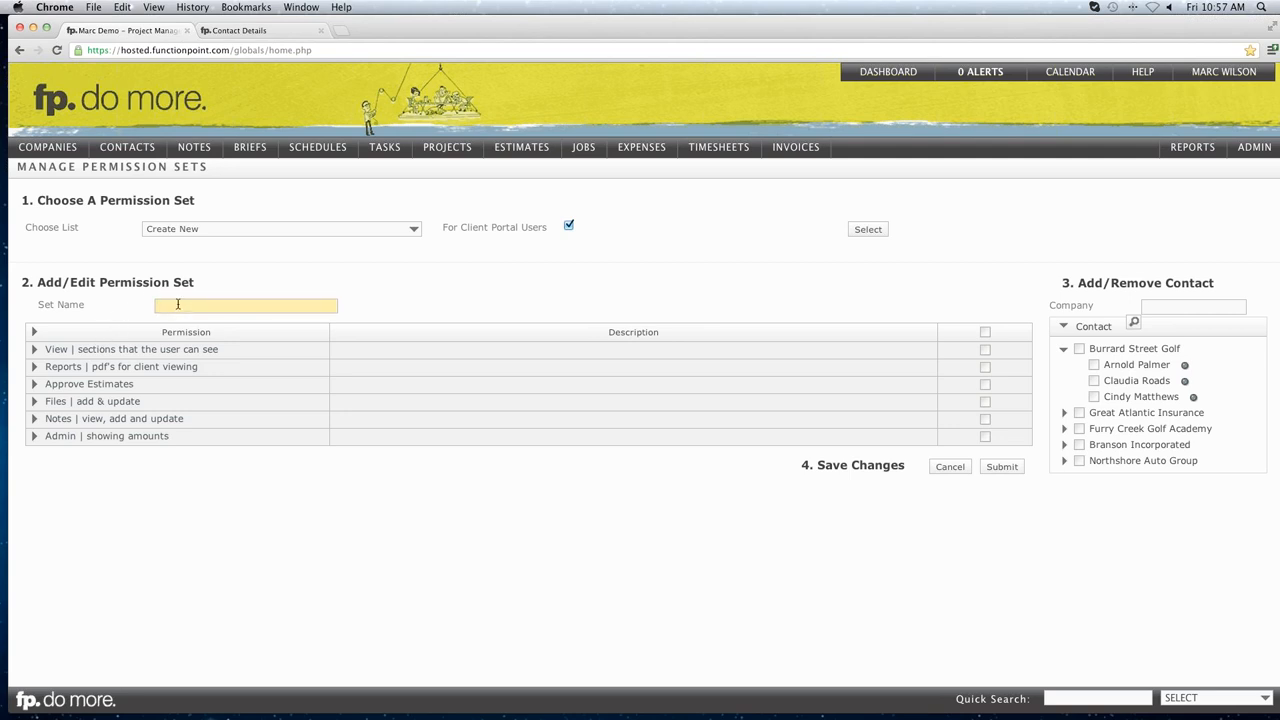
pyautogui.write('Full Access Client')
pyautogui.click(34, 352)
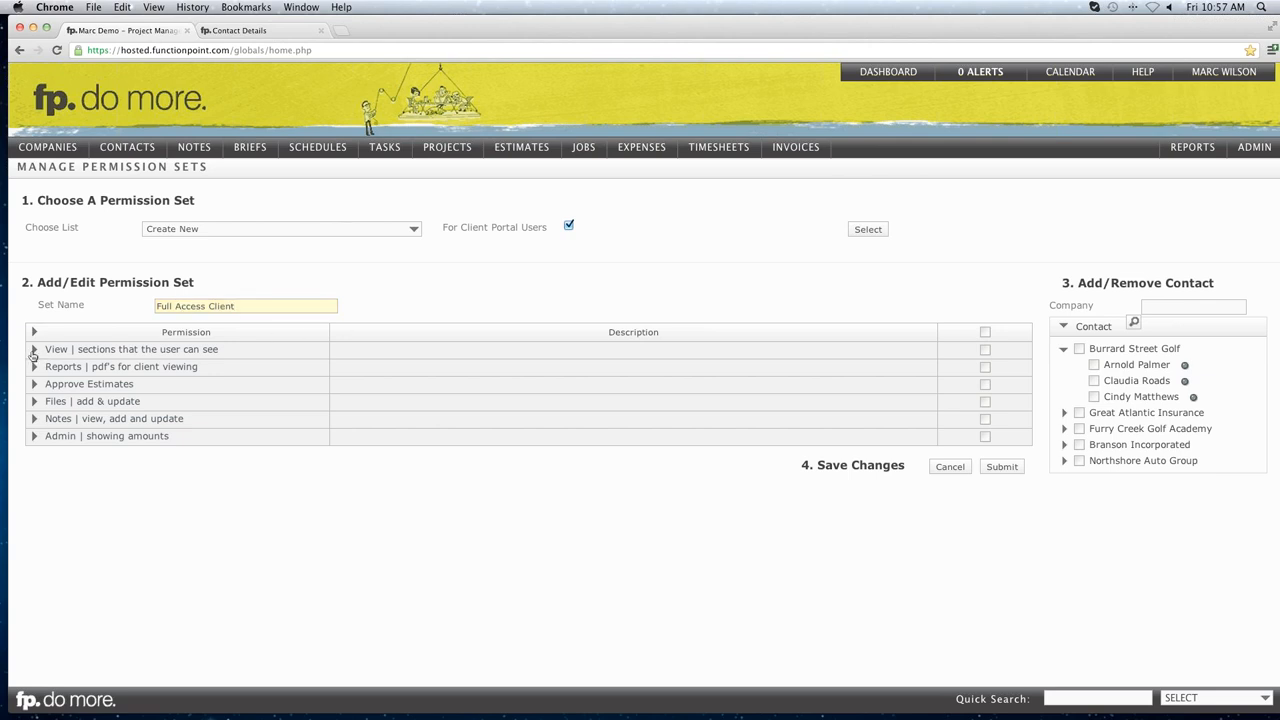
pyautogui.click(34, 352)
pyautogui.click(35, 369)
pyautogui.click(35, 369)
pyautogui.click(35, 387)
pyautogui.click(34, 386)
# Grant all permissions to one Burrard Street Golf and one Great Atlantic Insurance contact, and save.
pyautogui.click(985, 332)
pyautogui.click(1094, 365)
pyautogui.click(1065, 413)
pyautogui.click(1094, 445)
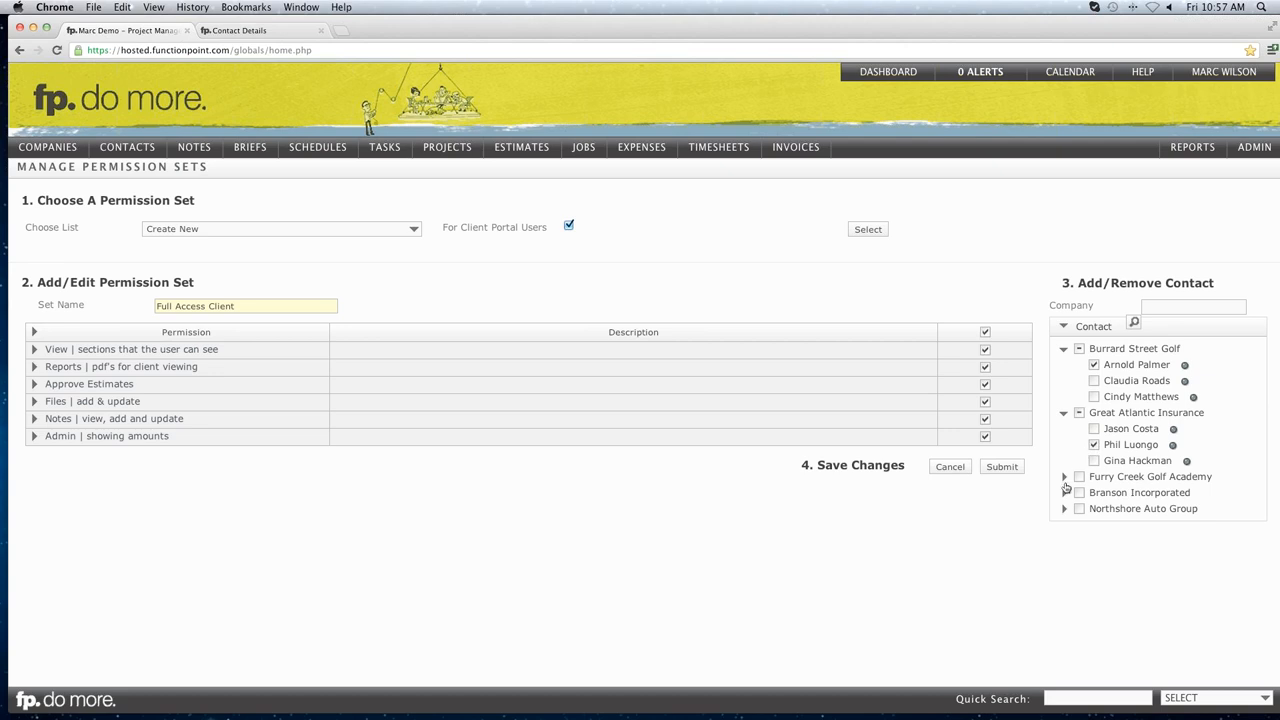
pyautogui.click(1001, 467)
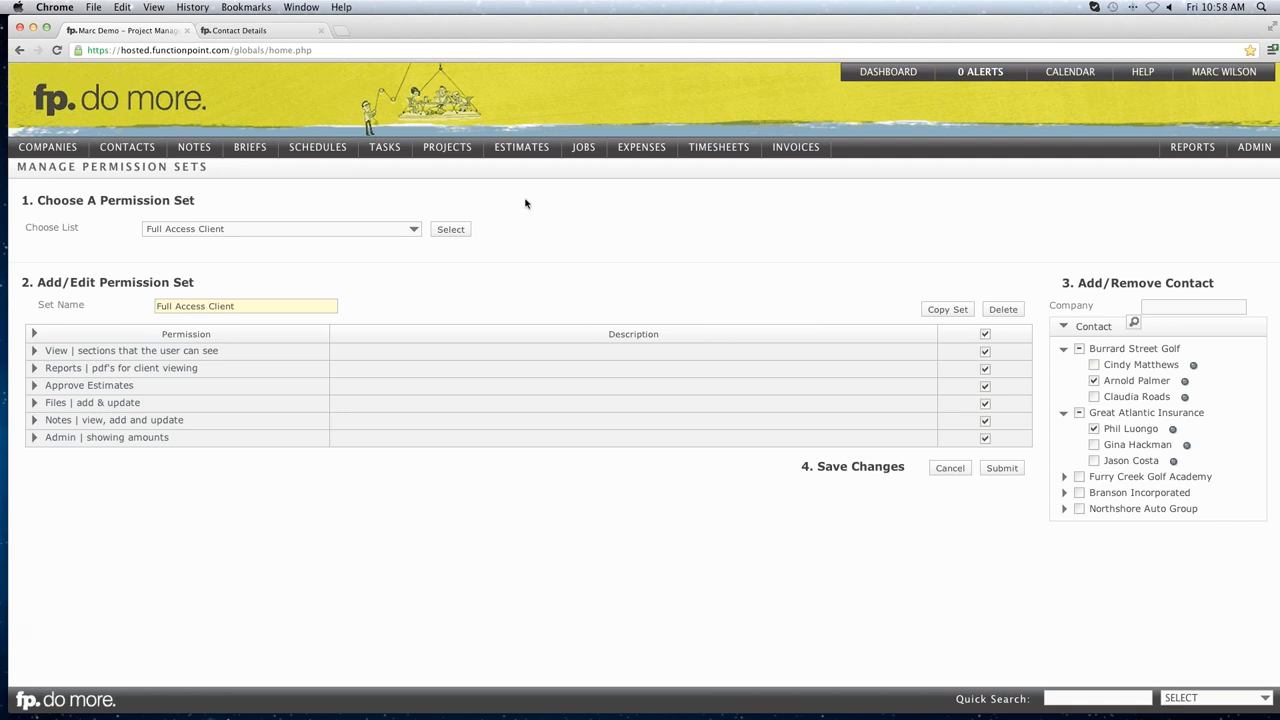
pyautogui.moveTo(516, 156)
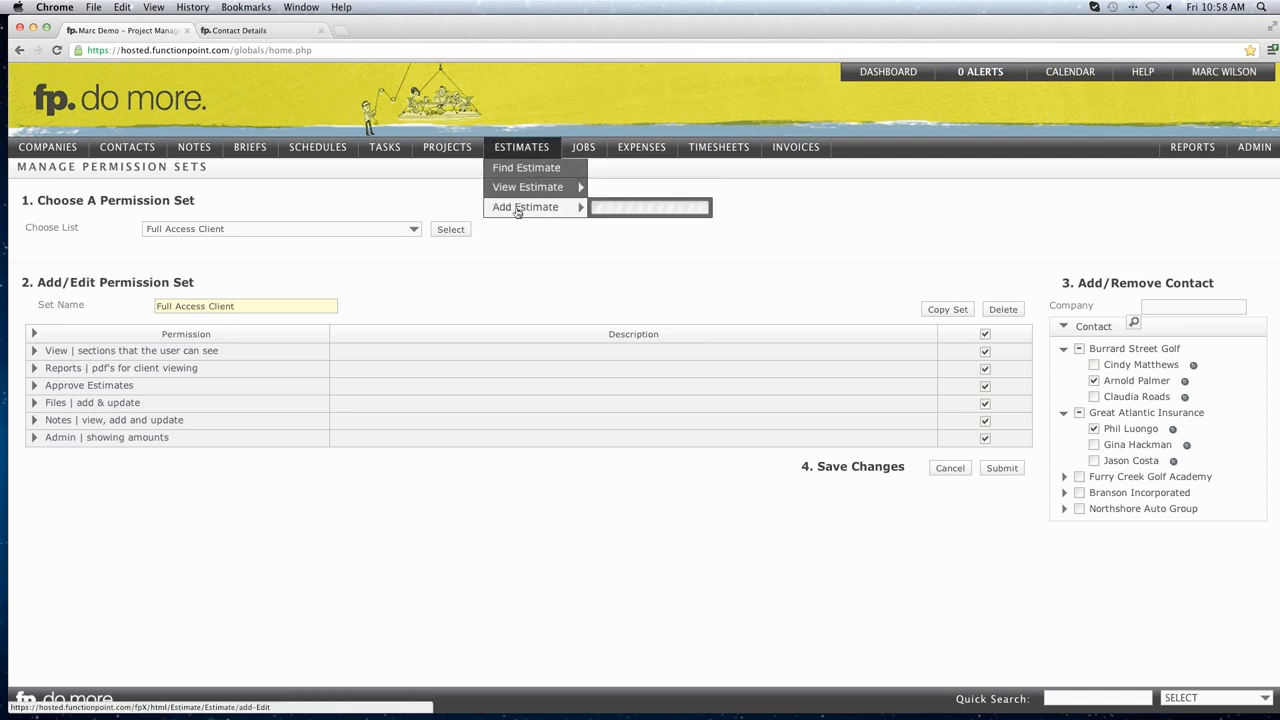
# Start a new estimate and expand the Professional Fees service group, noting the Creative Services group.
pyautogui.click(528, 210)
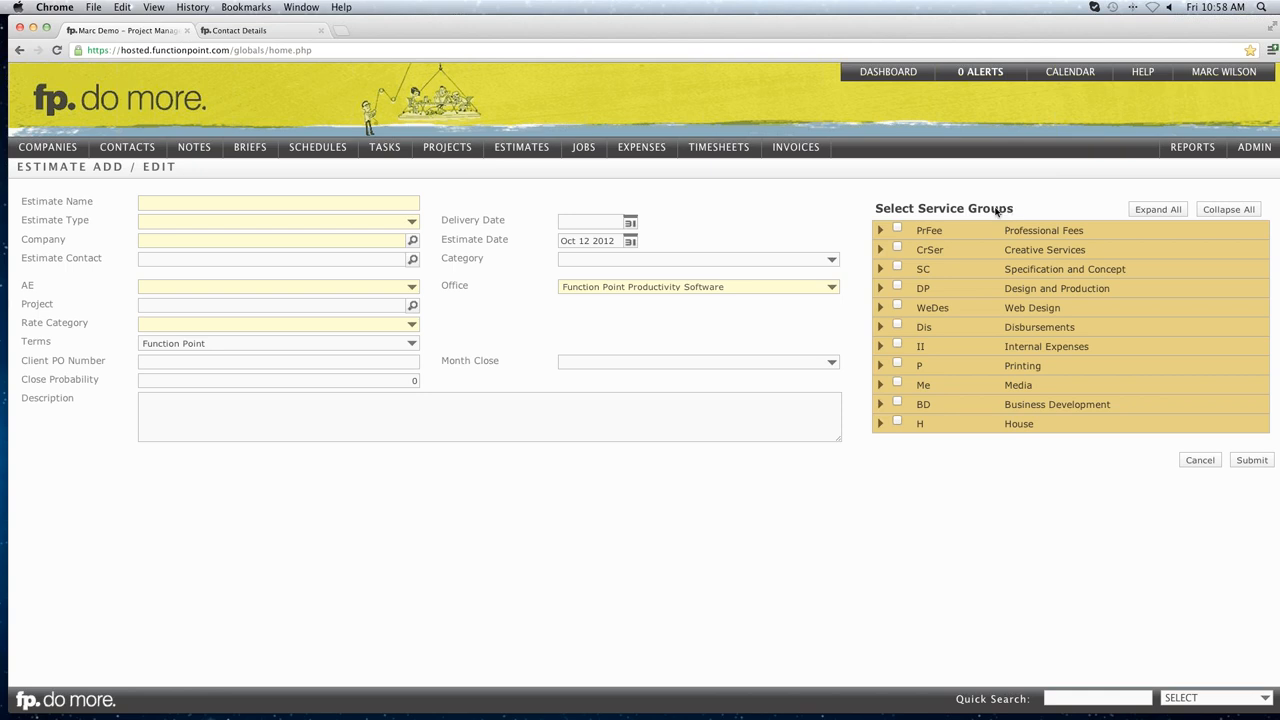
pyautogui.click(881, 232)
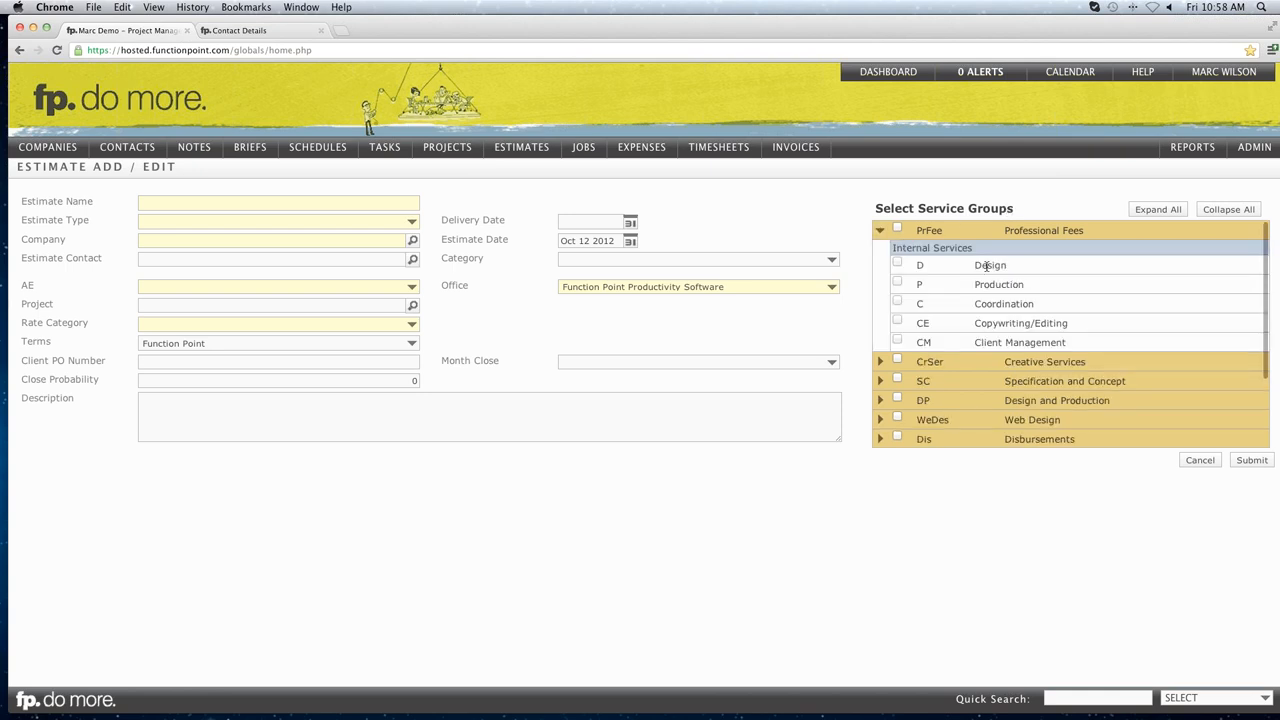
pyautogui.scroll(-2, 985, 268)
pyautogui.scroll(2, 990, 266)
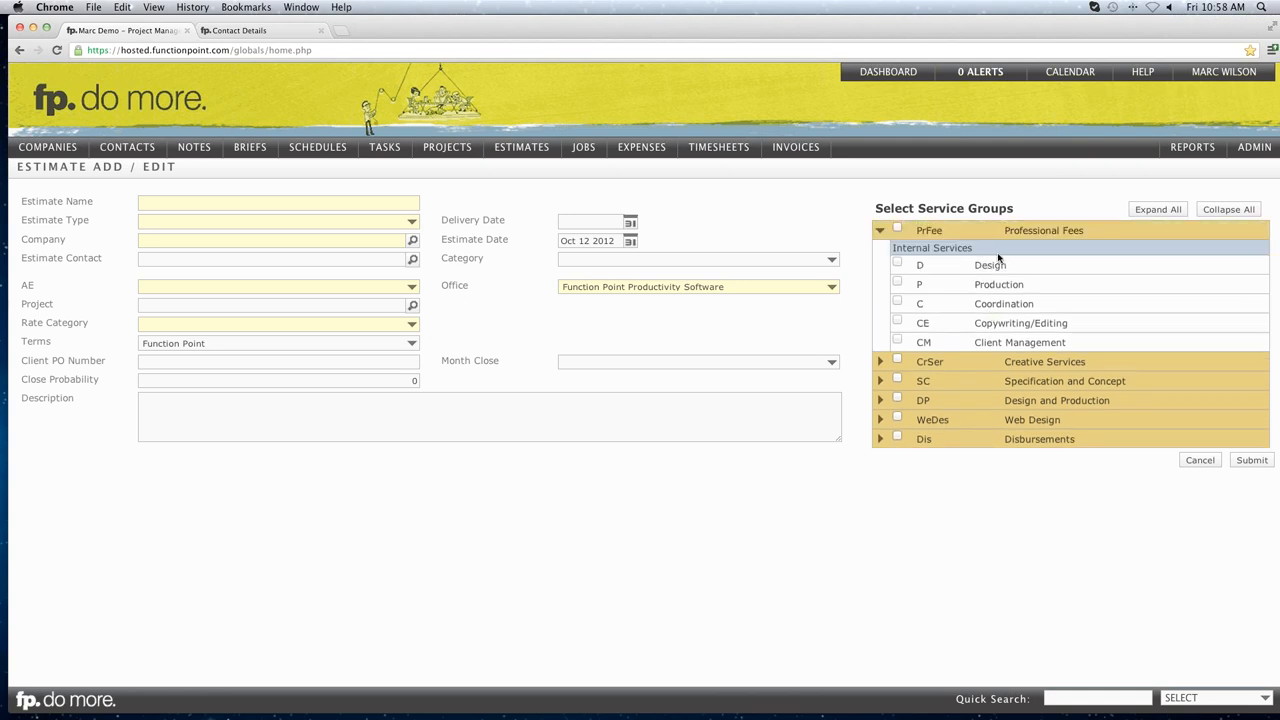
pyautogui.moveTo(992, 236); pyautogui.dragTo(1093, 232)
pyautogui.moveTo(1003, 361); pyautogui.dragTo(1098, 381)
# Look over the Specification and Concept services, then return to the dashboard.
pyautogui.click(882, 381)
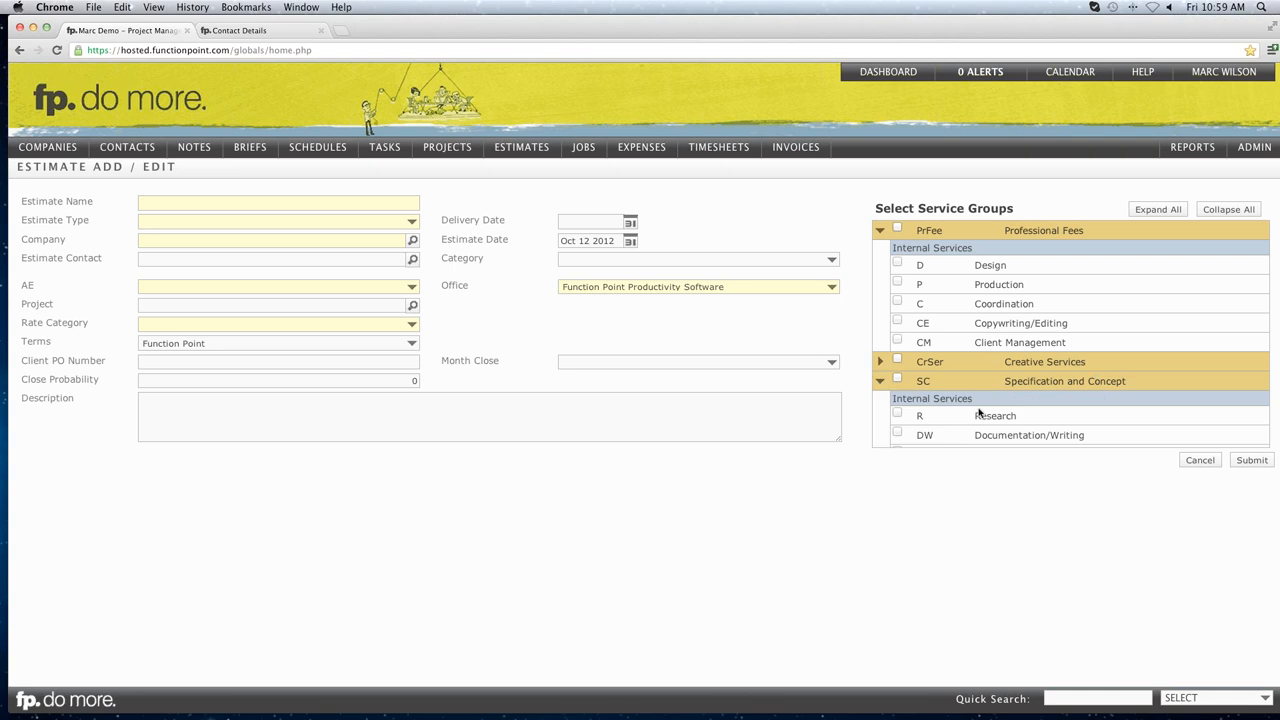
pyautogui.scroll(-2, 1005, 407)
pyautogui.scroll(2, 1005, 408)
pyautogui.click(881, 382)
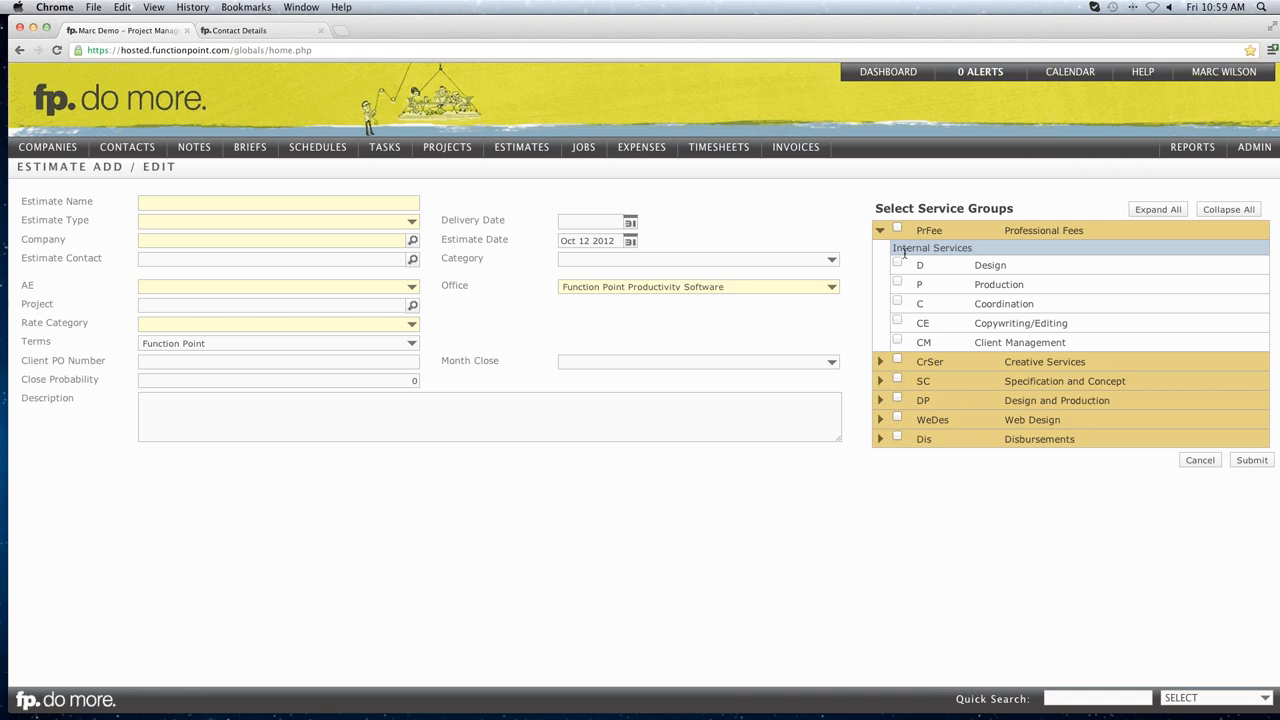
pyautogui.click(884, 78)
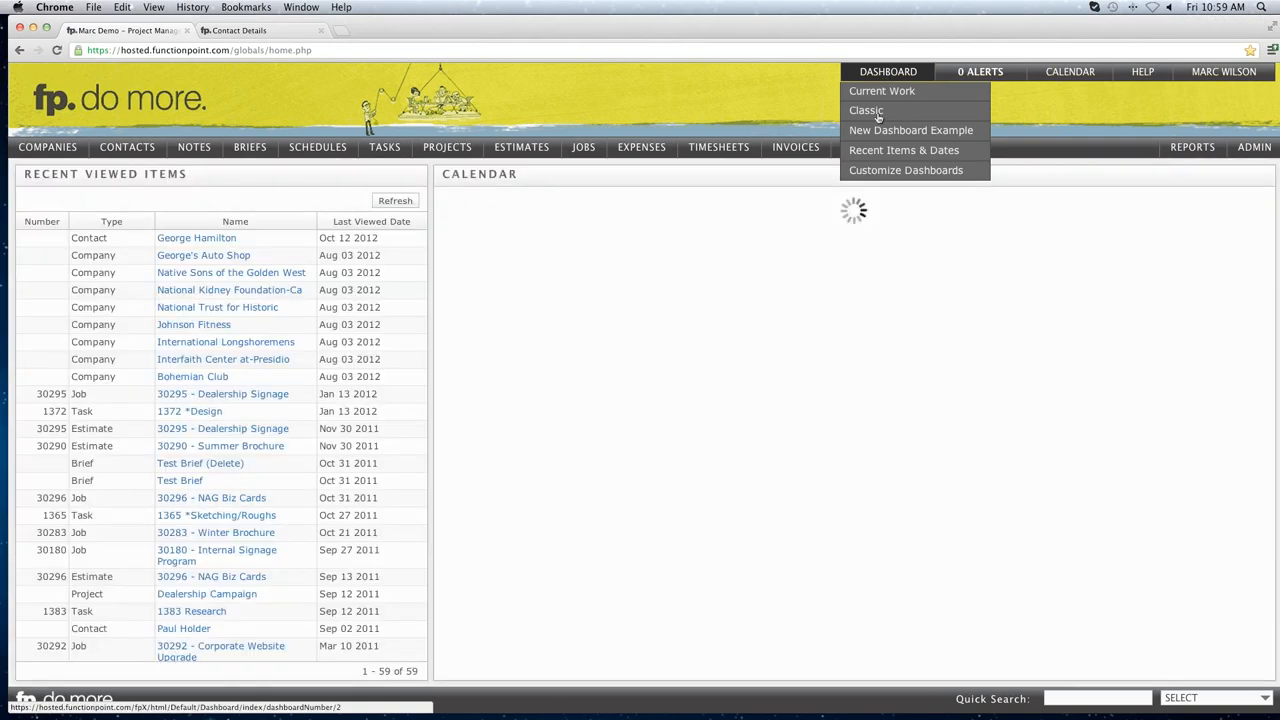
# Switch to the Classic dashboard with Timesheets, Jobs, pinned notes and tasks.
pyautogui.click(878, 112)
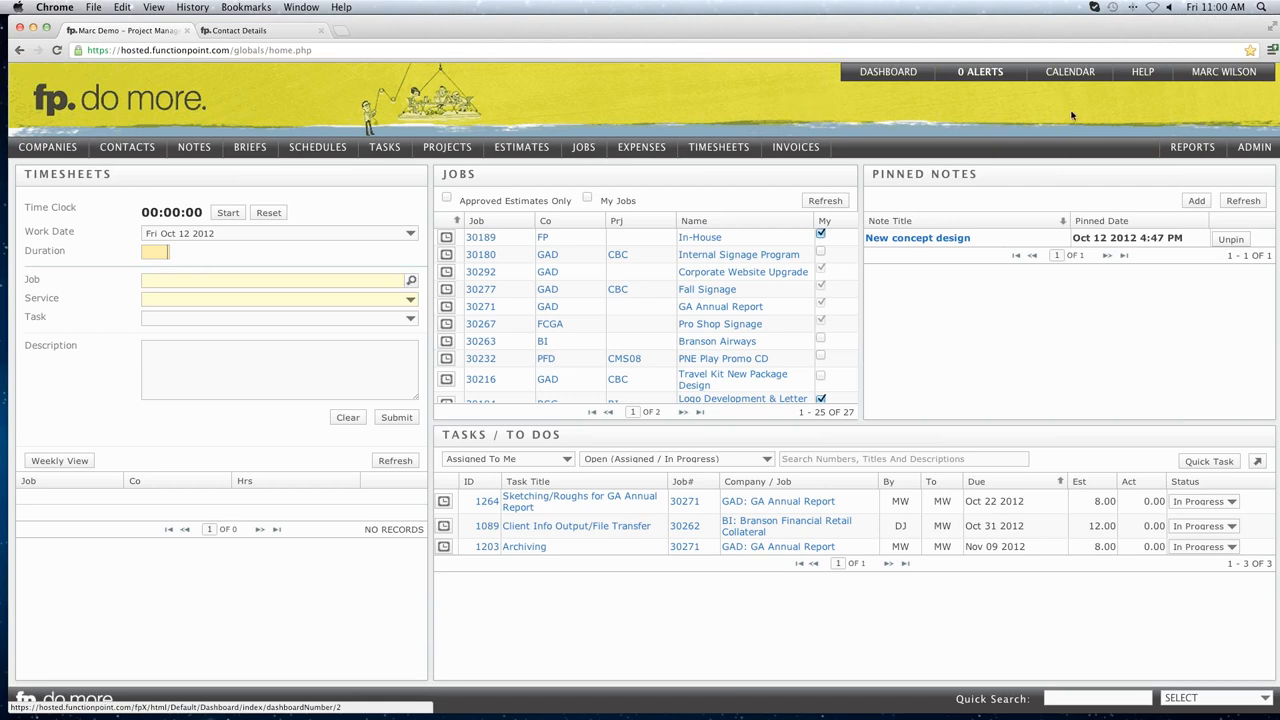
pyautogui.moveTo(1141, 82)
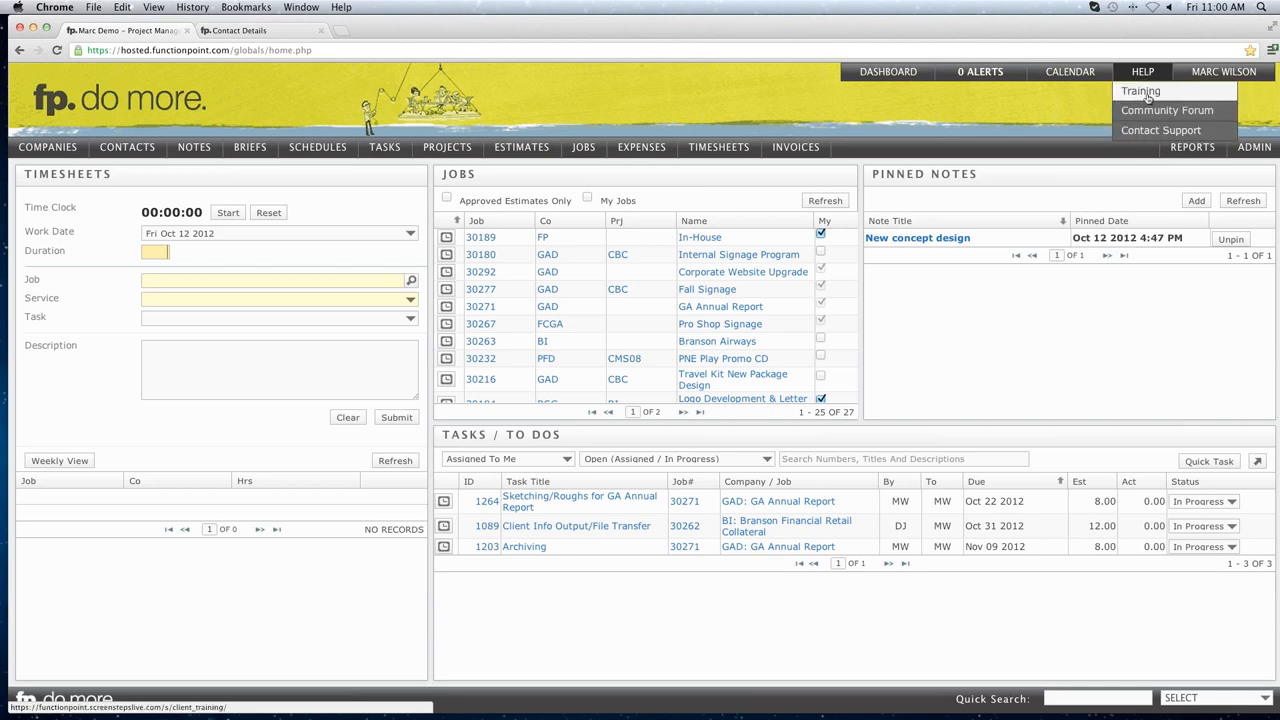
pyautogui.click(1146, 95)
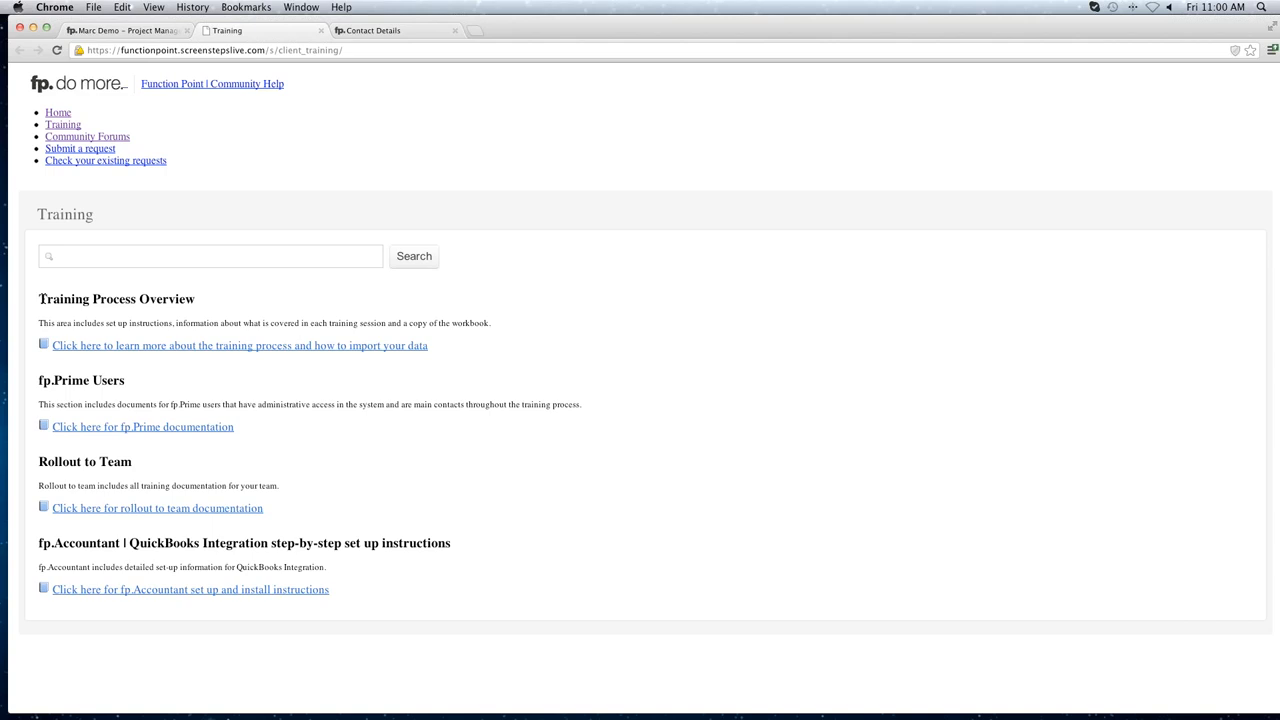
pyautogui.moveTo(40, 299); pyautogui.dragTo(214, 298)
pyautogui.click(200, 302)
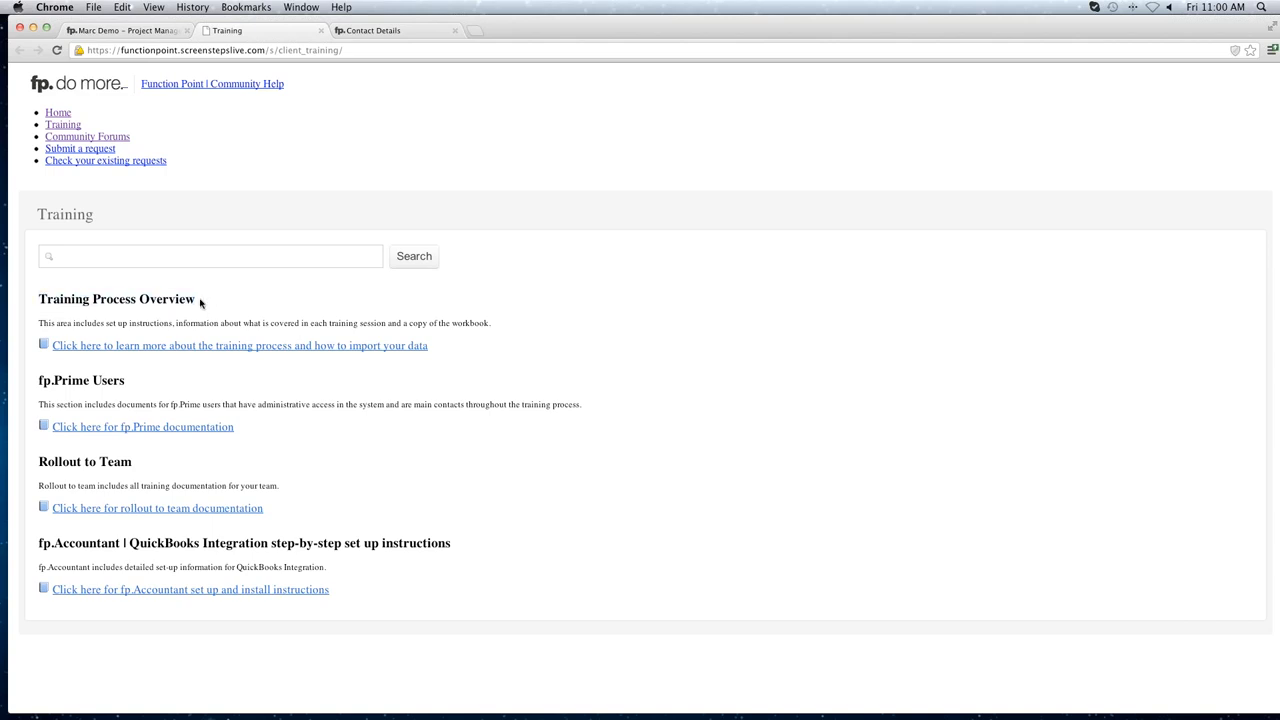
pyautogui.moveTo(45, 381); pyautogui.dragTo(120, 382)
pyautogui.click(116, 383)
pyautogui.moveTo(42, 456); pyautogui.dragTo(118, 462)
pyautogui.click(116, 462)
pyautogui.click(127, 430)
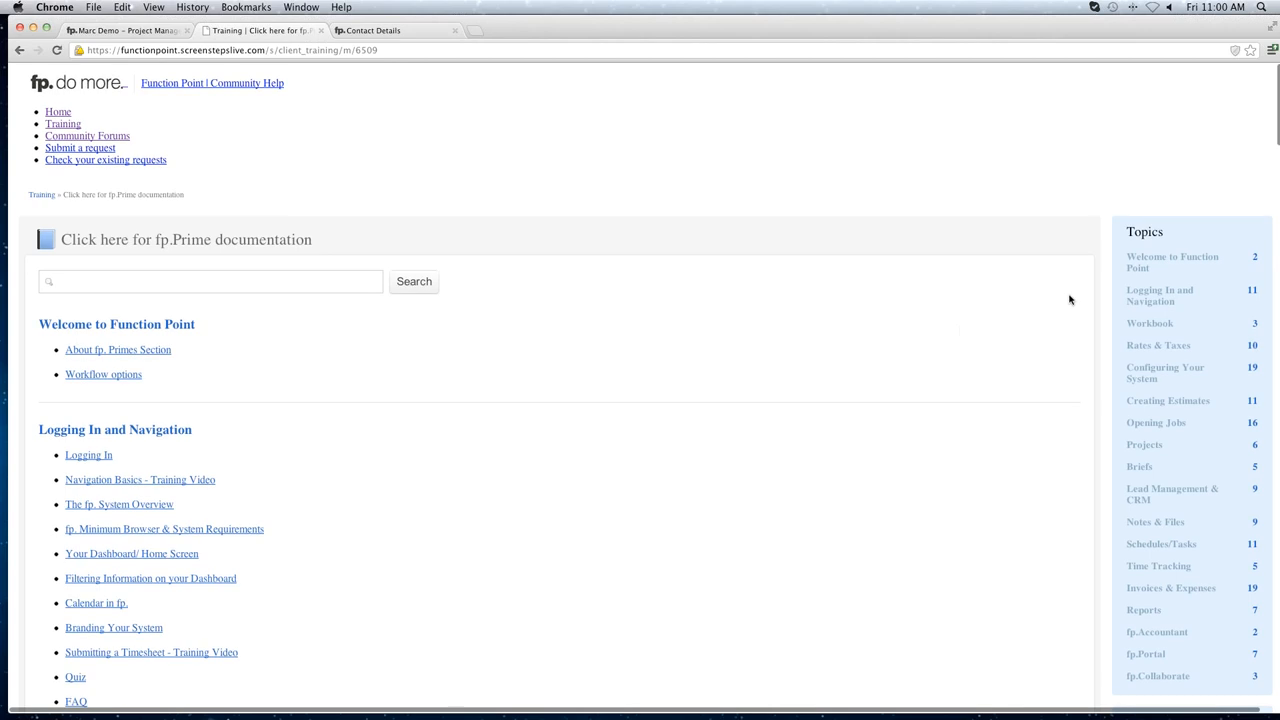
pyautogui.click(1139, 263)
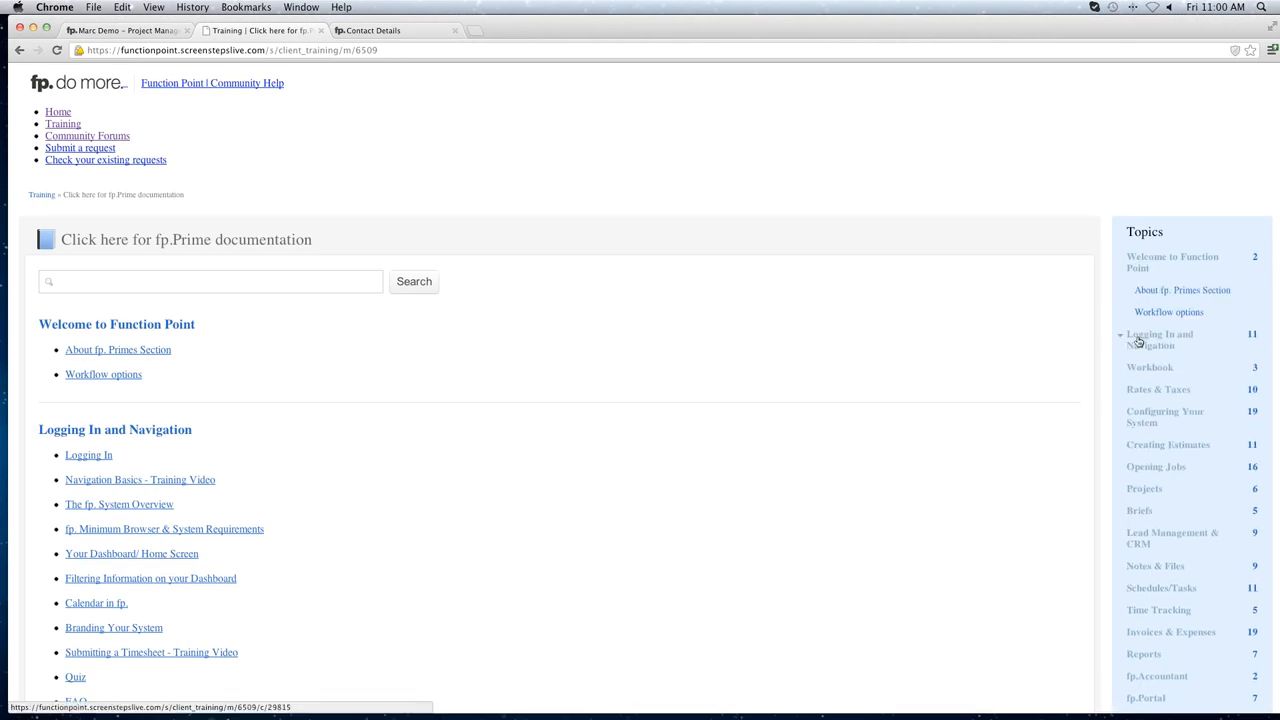
pyautogui.click(1138, 340)
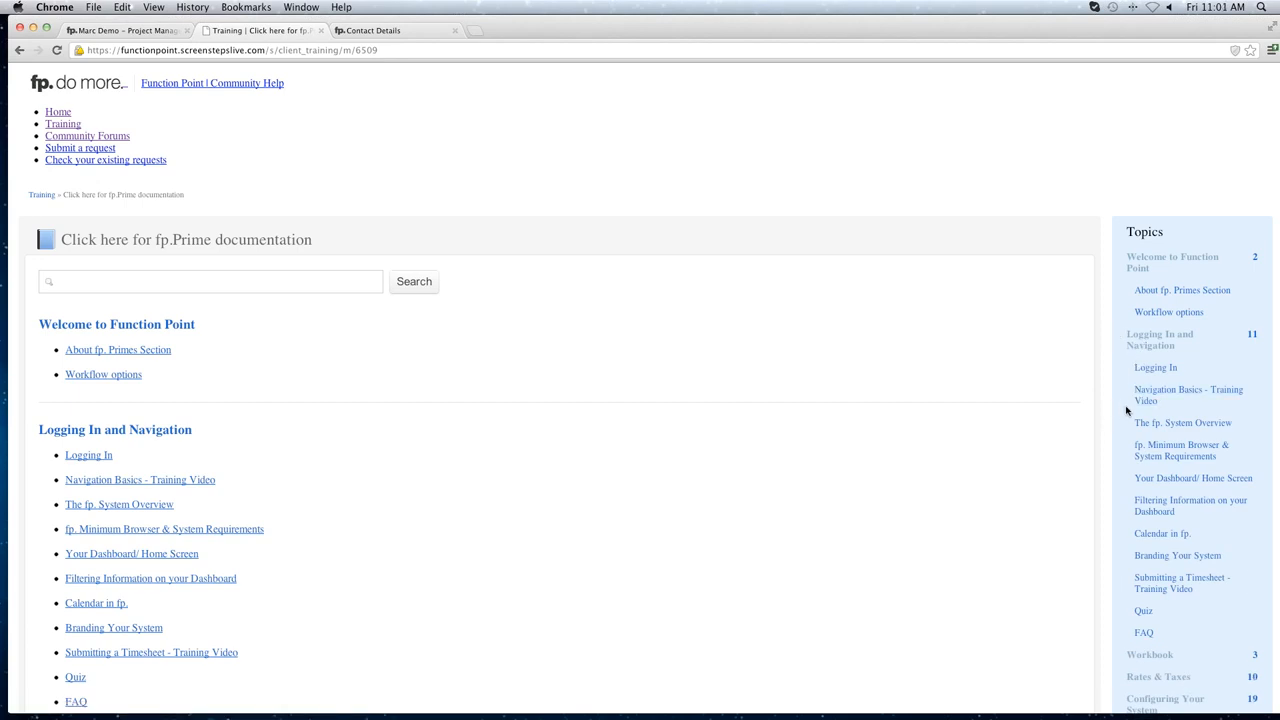
pyautogui.click(261, 286)
pyautogui.moveTo(320, 30); pyautogui.dragTo(322, 36)
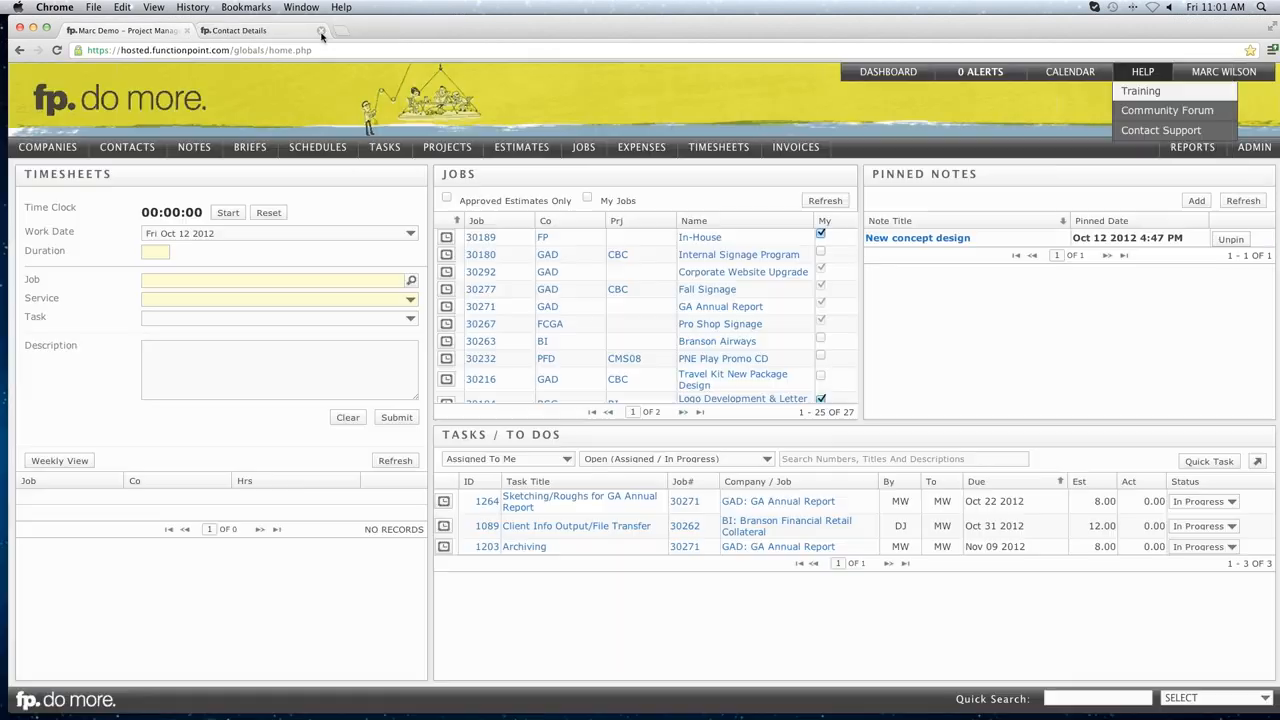
pyautogui.moveTo(1142, 75)
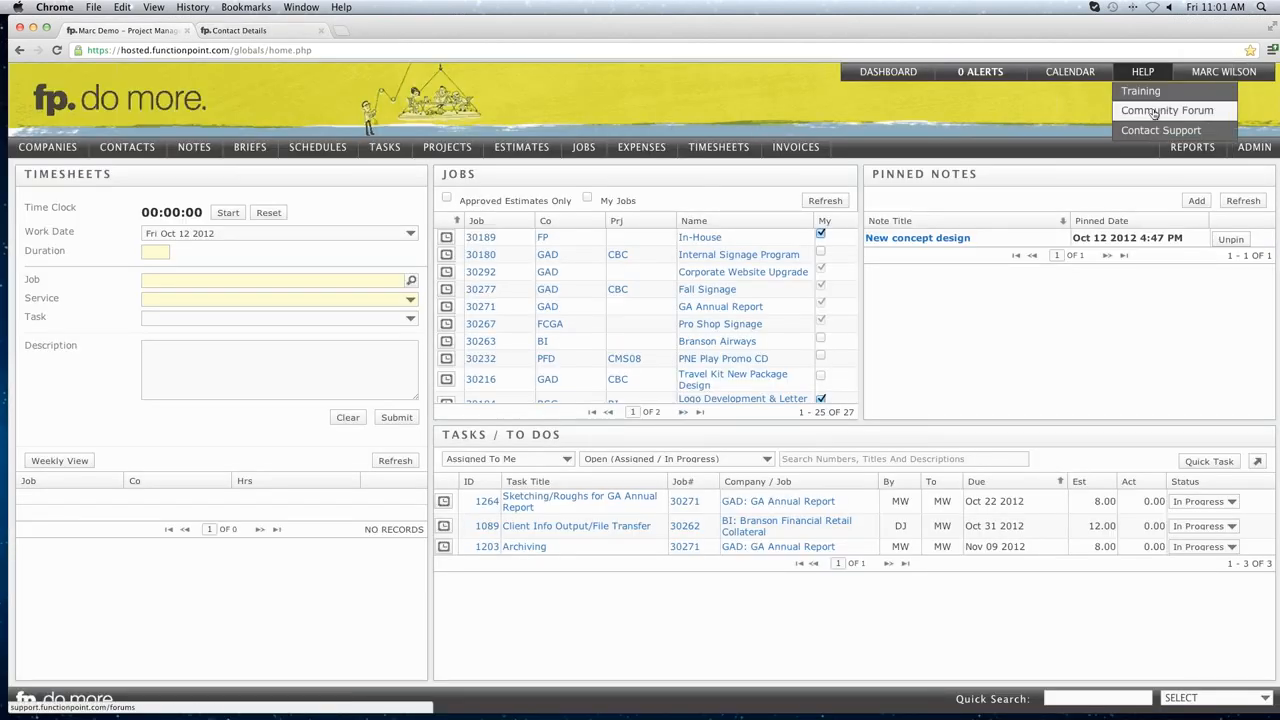
pyautogui.click(1155, 112)
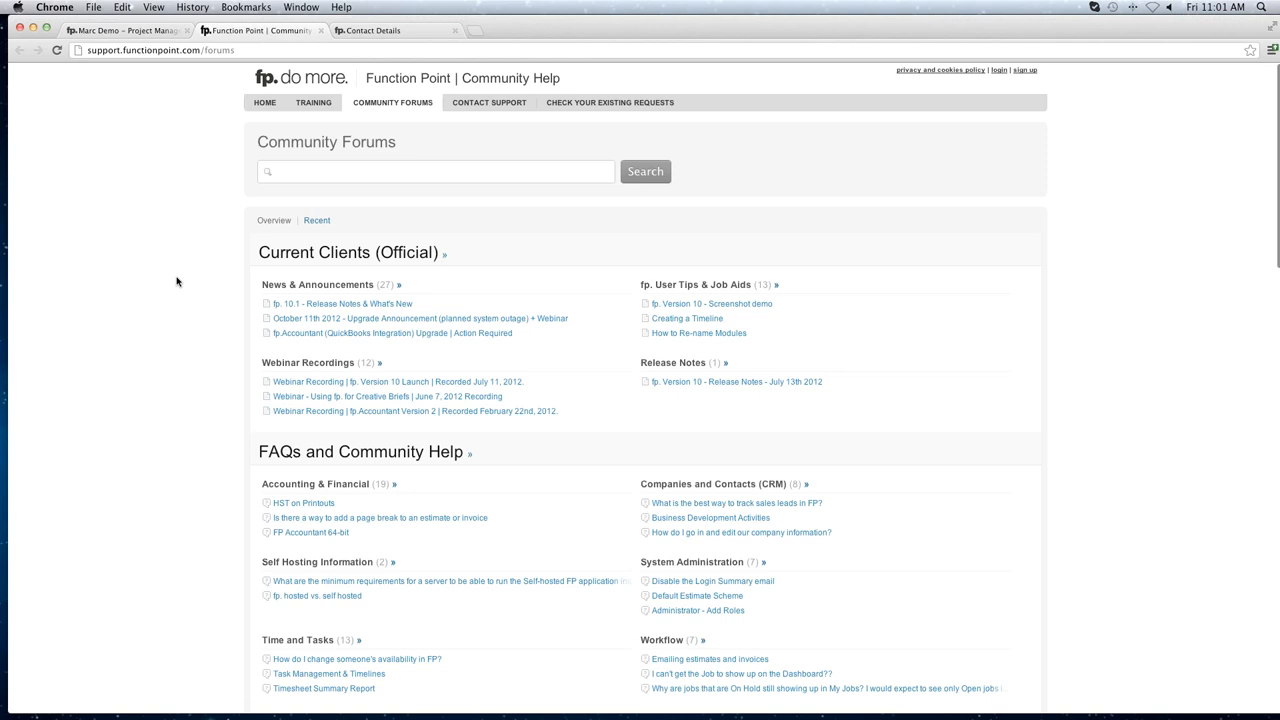
pyautogui.scroll(-1, 177, 281)
pyautogui.scroll(-3, 177, 281)
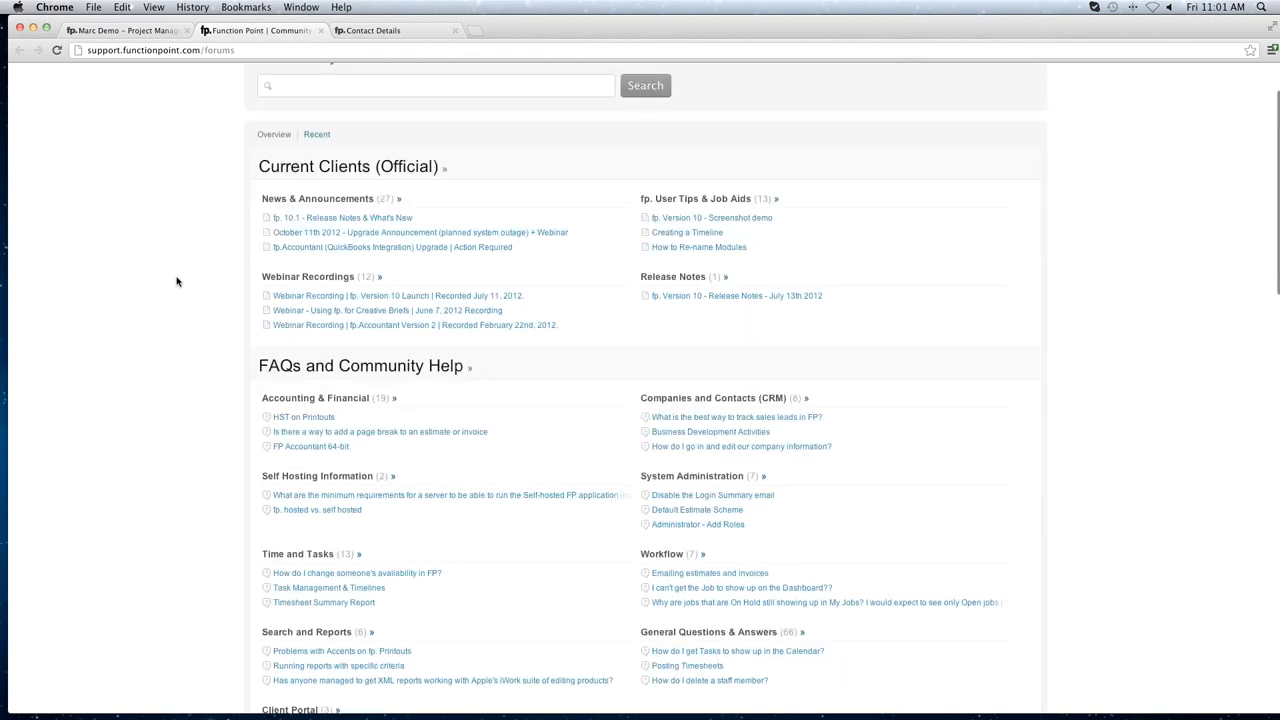
pyautogui.scroll(-20, 177, 281)
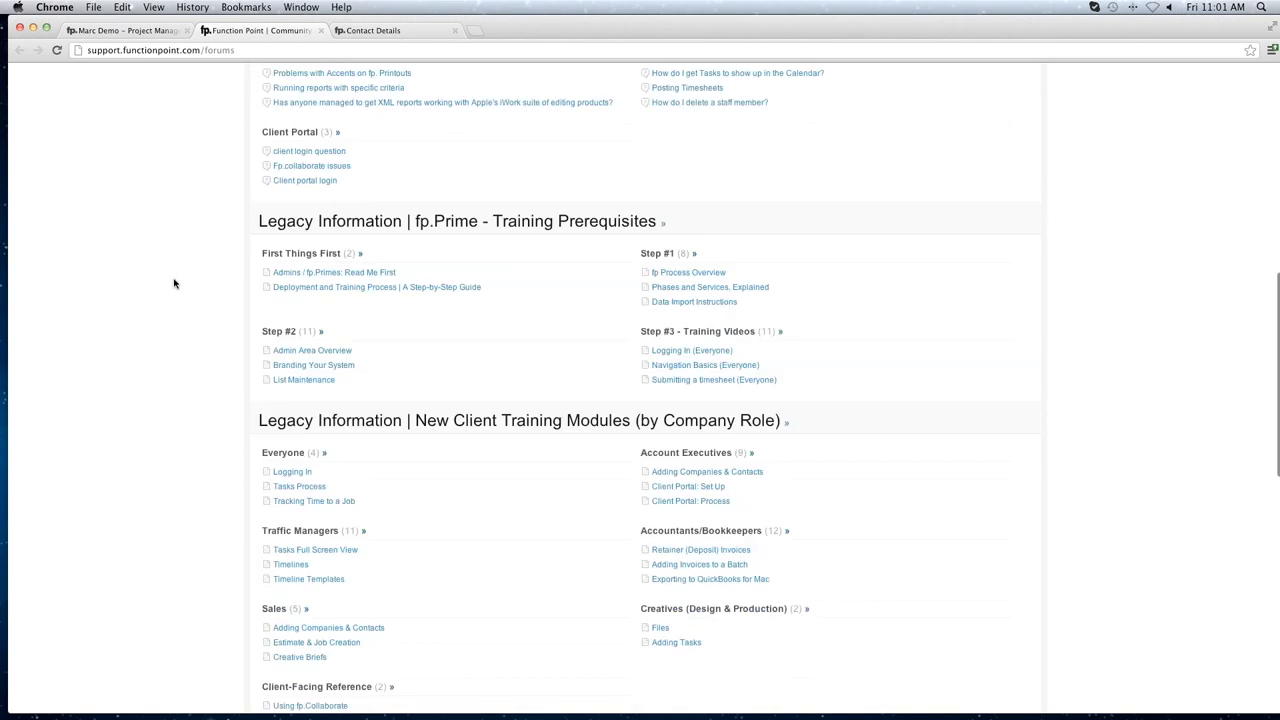
pyautogui.scroll(20, 180, 280)
pyautogui.click(331, 171)
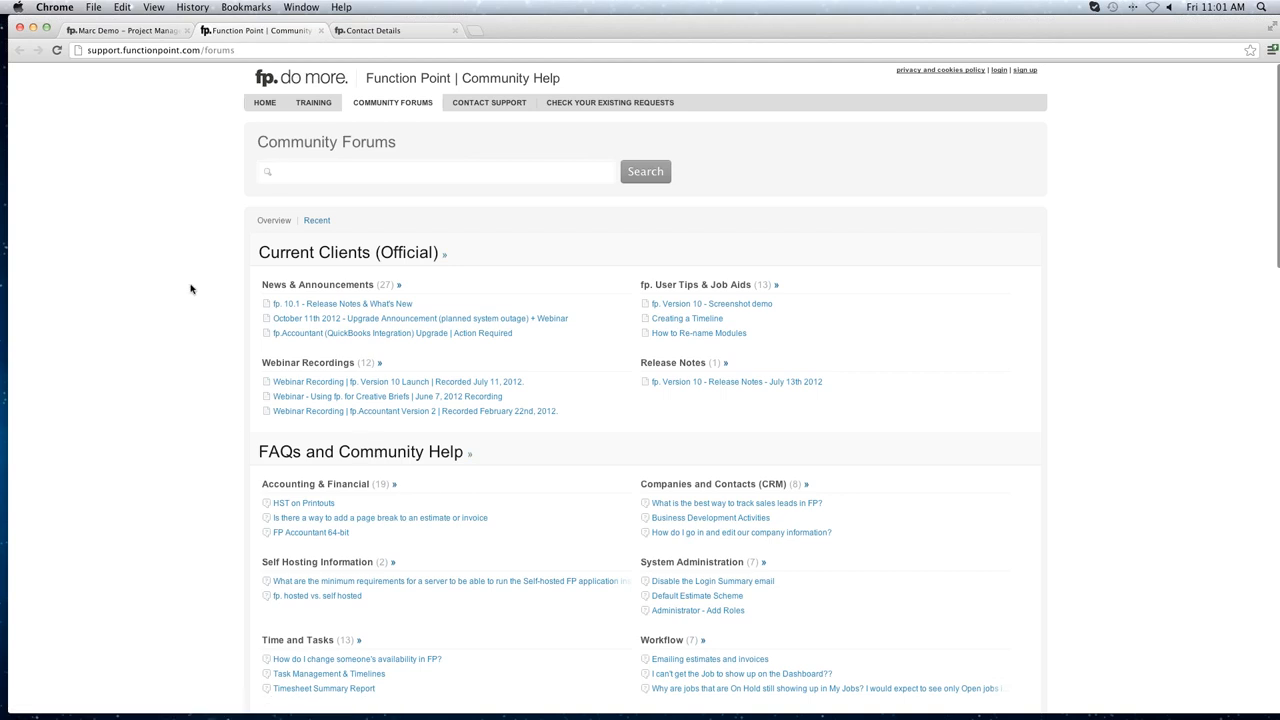
pyautogui.click(320, 30)
pyautogui.moveTo(1148, 75)
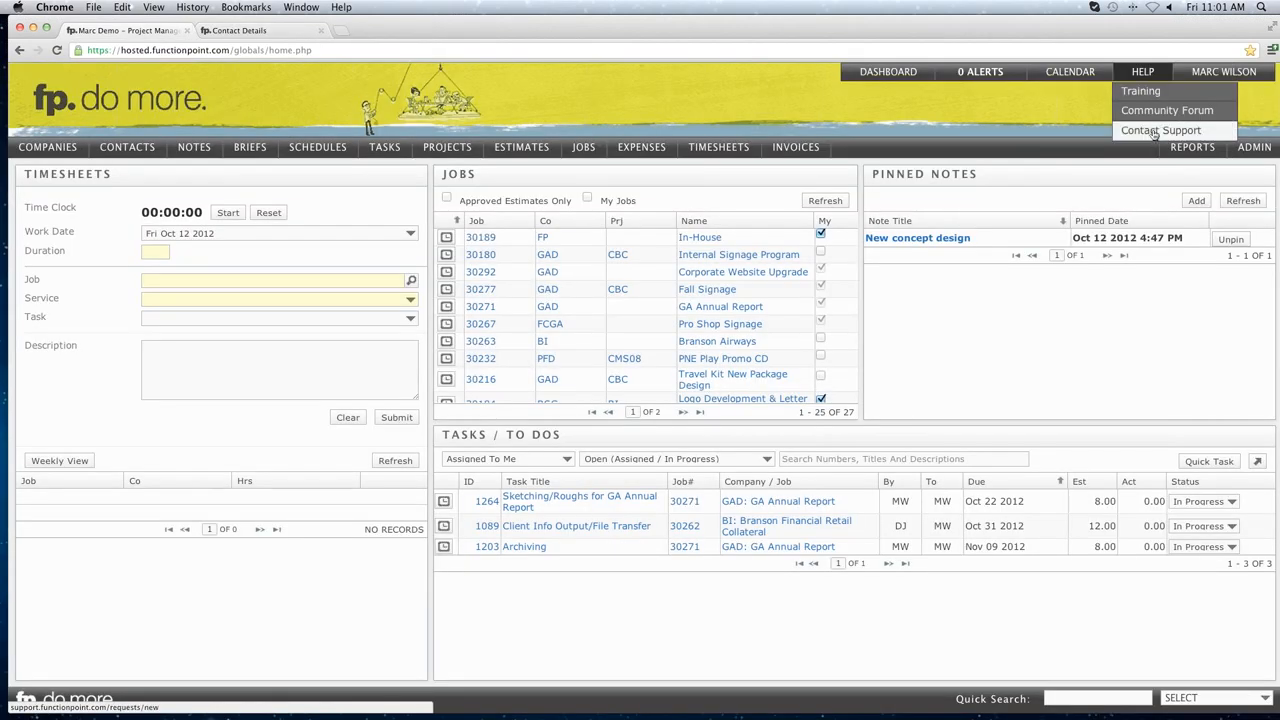
pyautogui.click(1154, 132)
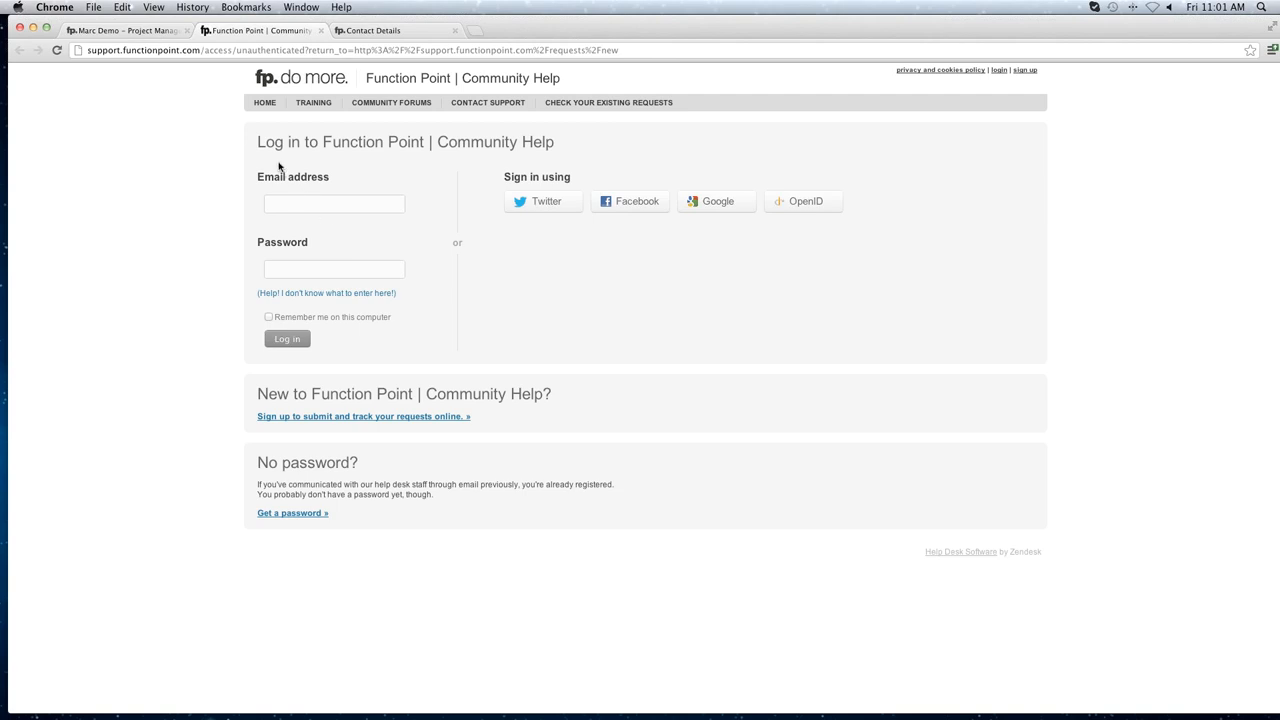
pyautogui.moveTo(265, 142); pyautogui.dragTo(530, 142)
pyautogui.click(451, 140)
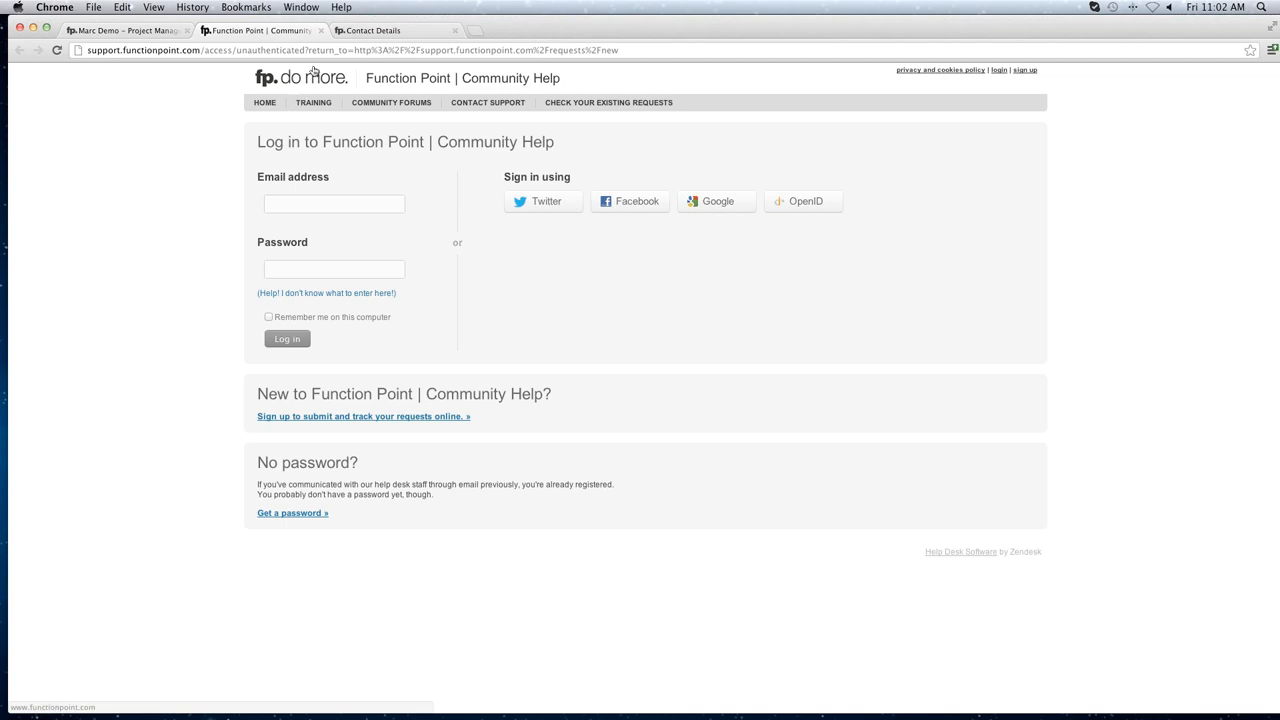
pyautogui.click(321, 31)
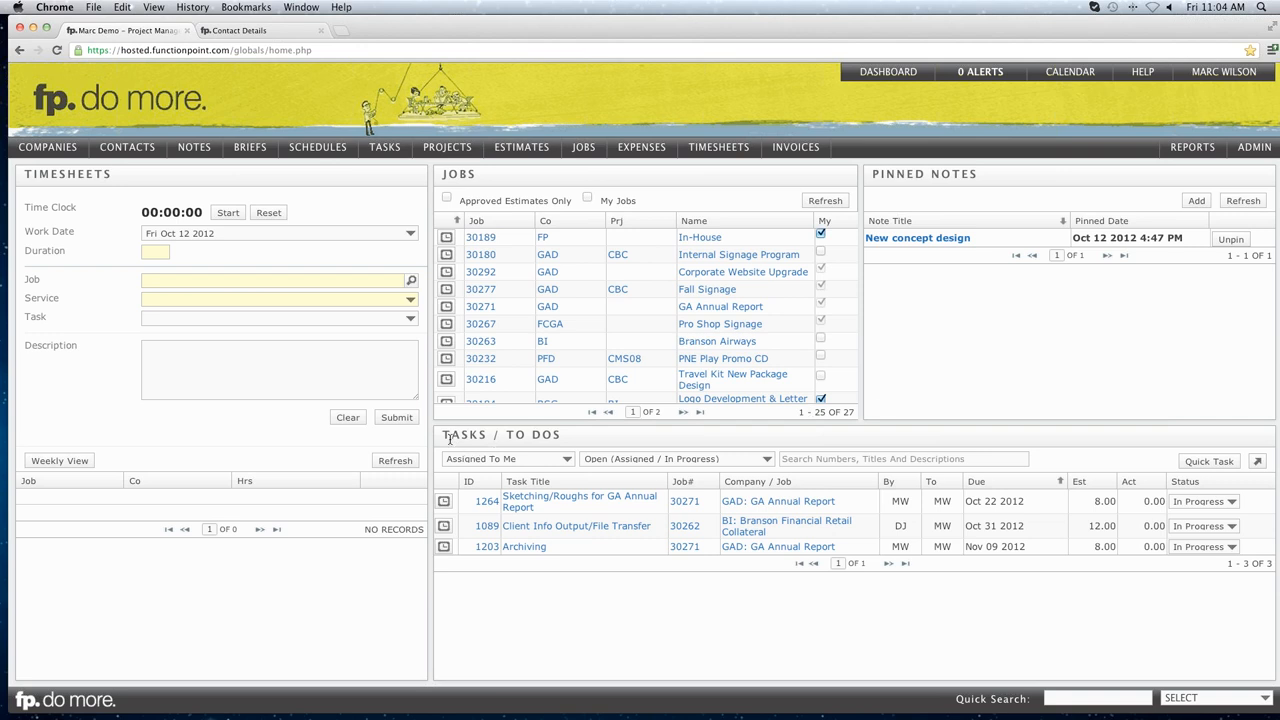
# Log 2.5 hours on job 30271's Sketching/Roughs task, described 'did this did that'.
pyautogui.moveTo(446, 436); pyautogui.dragTo(539, 436)
pyautogui.click(537, 435)
pyautogui.moveTo(535, 503)
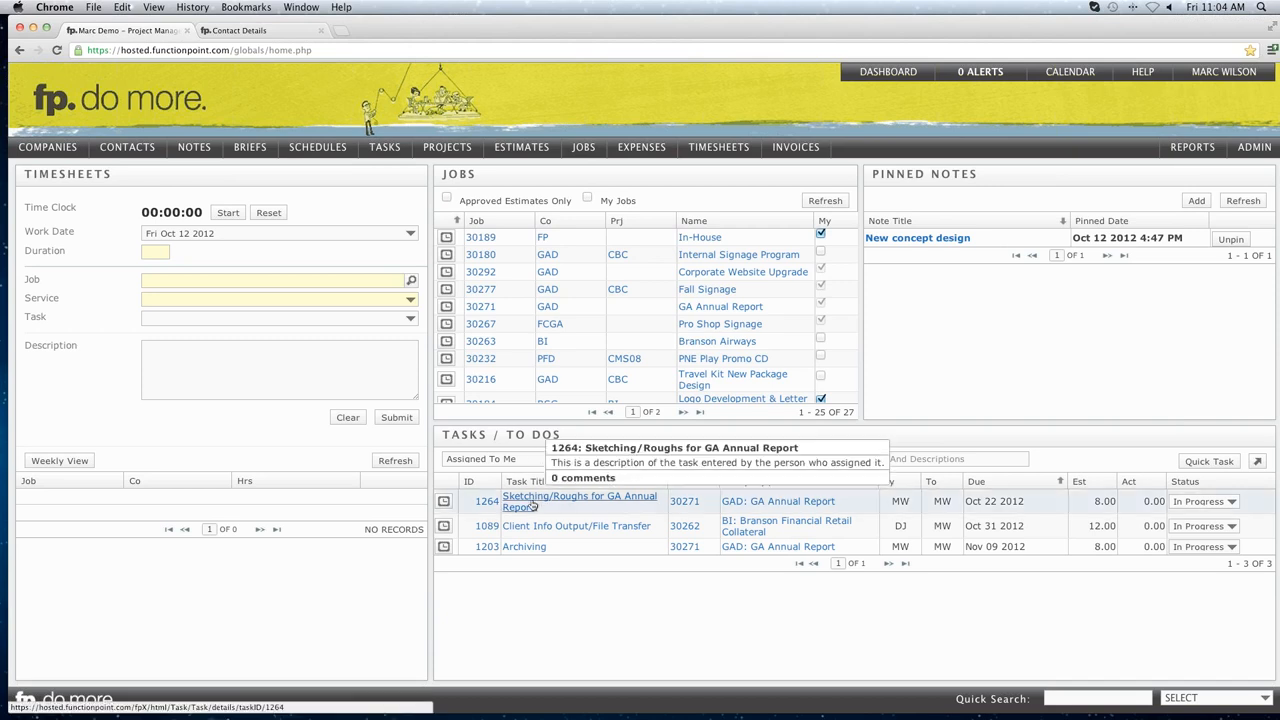
pyautogui.click(444, 504)
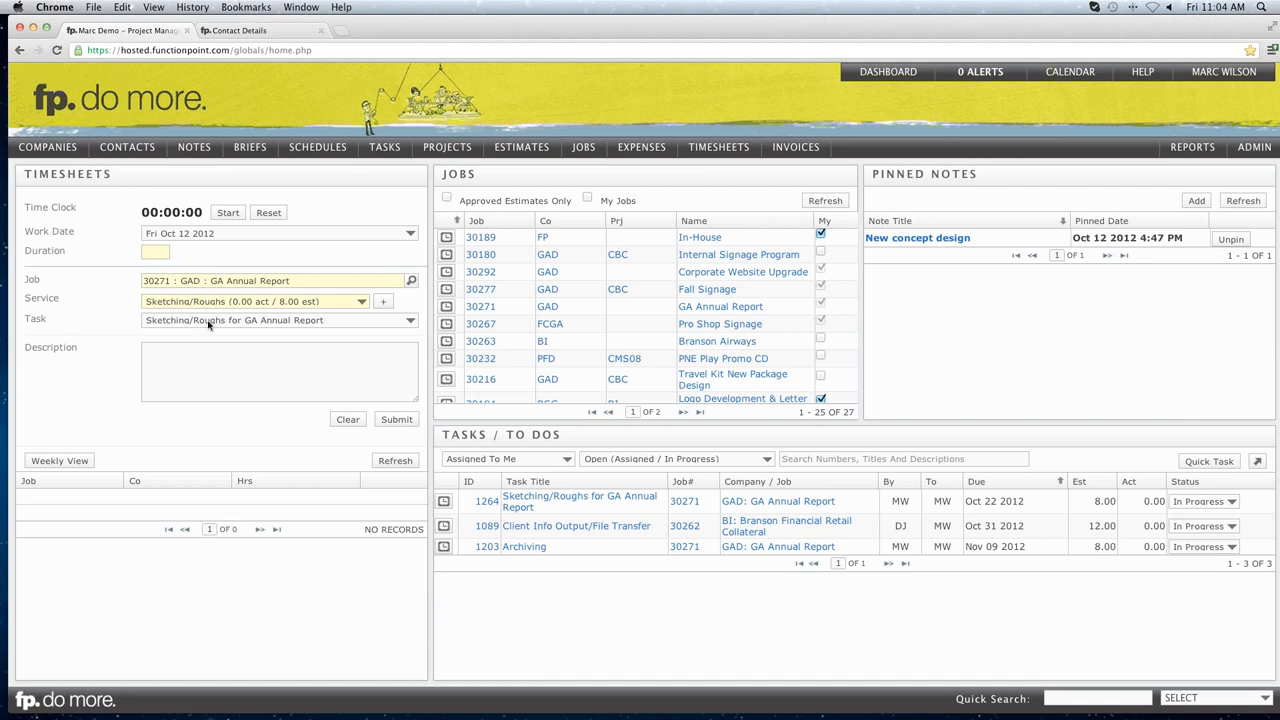
pyautogui.click(198, 356)
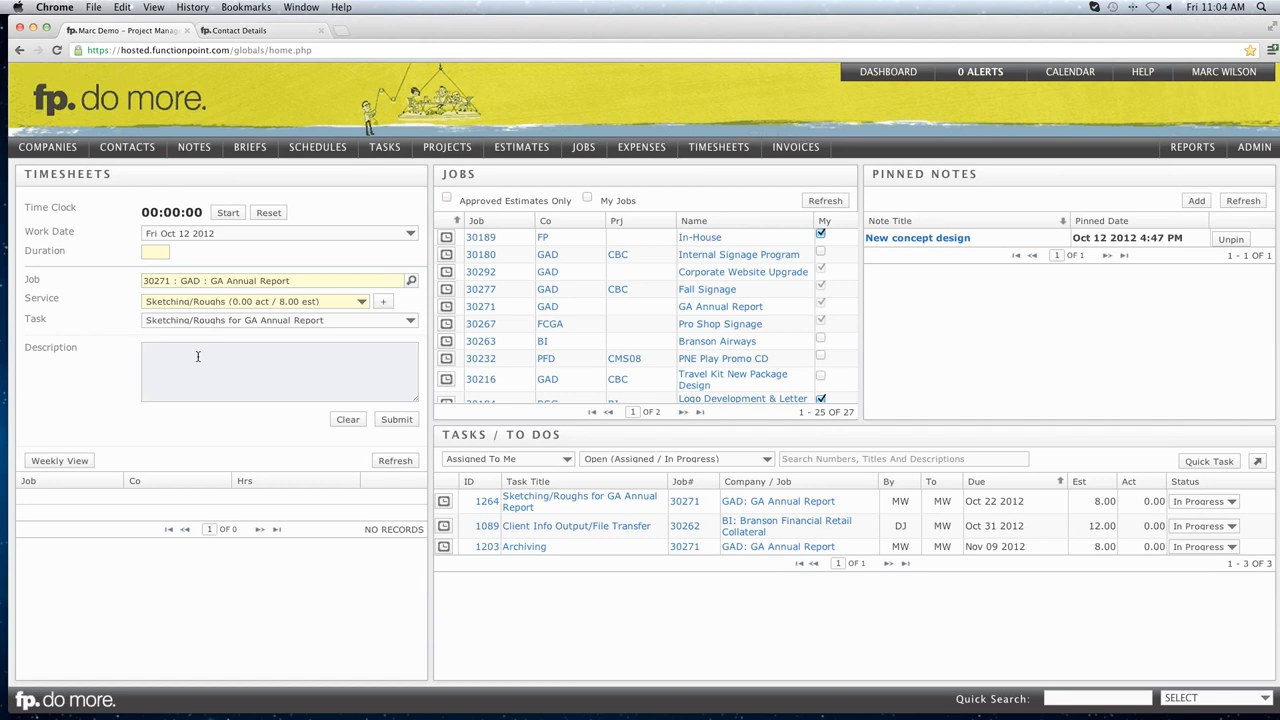
pyautogui.write('did this did that')
pyautogui.click(227, 216)
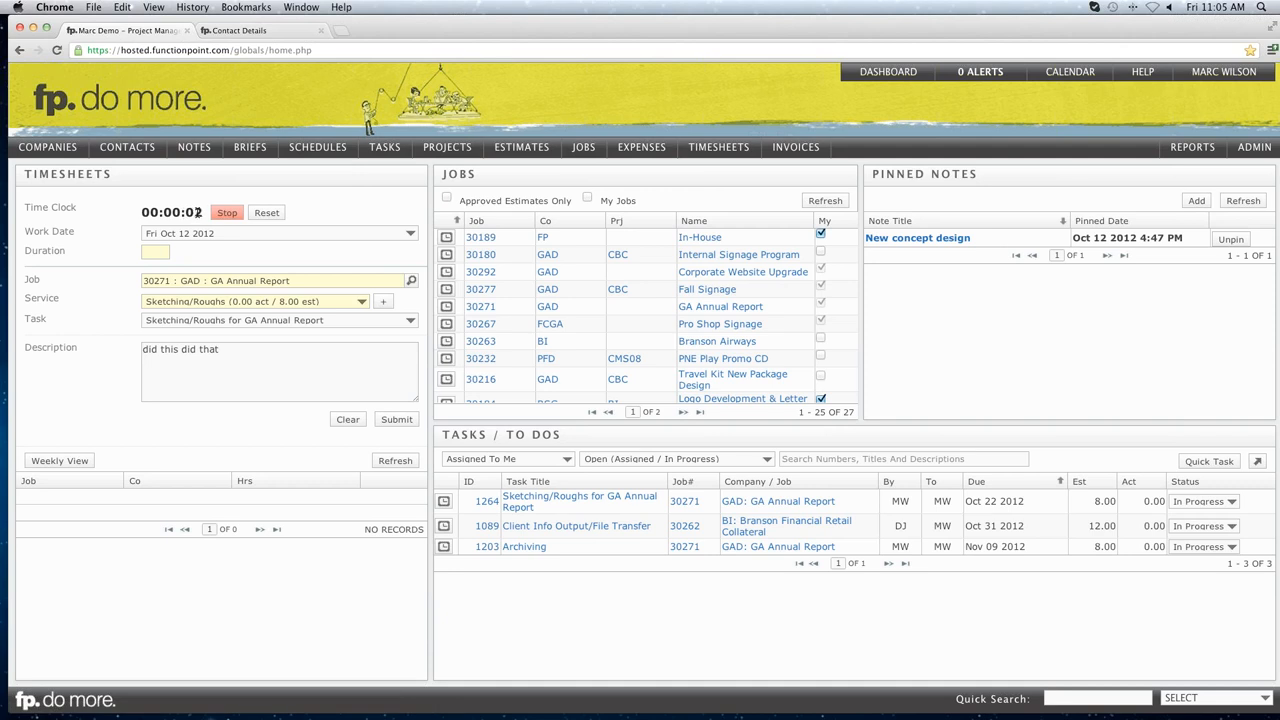
pyautogui.click(227, 212)
pyautogui.click(154, 251)
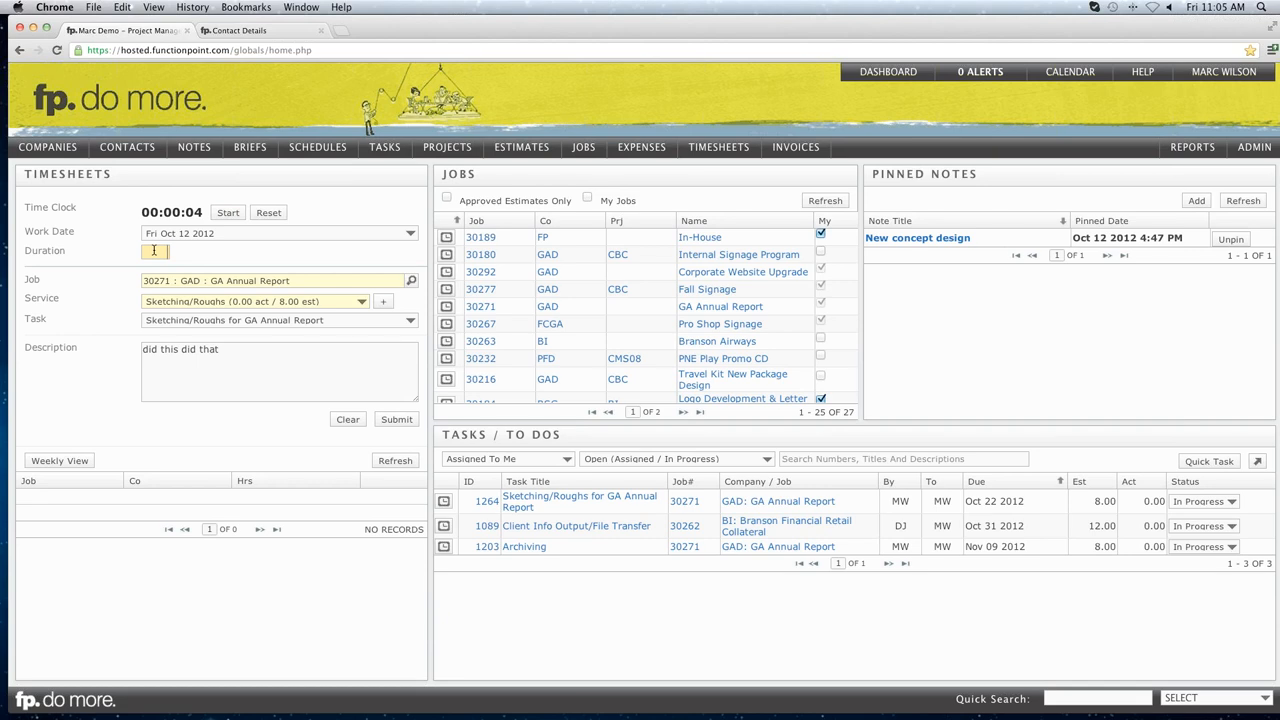
pyautogui.write('2.5')
pyautogui.click(396, 420)
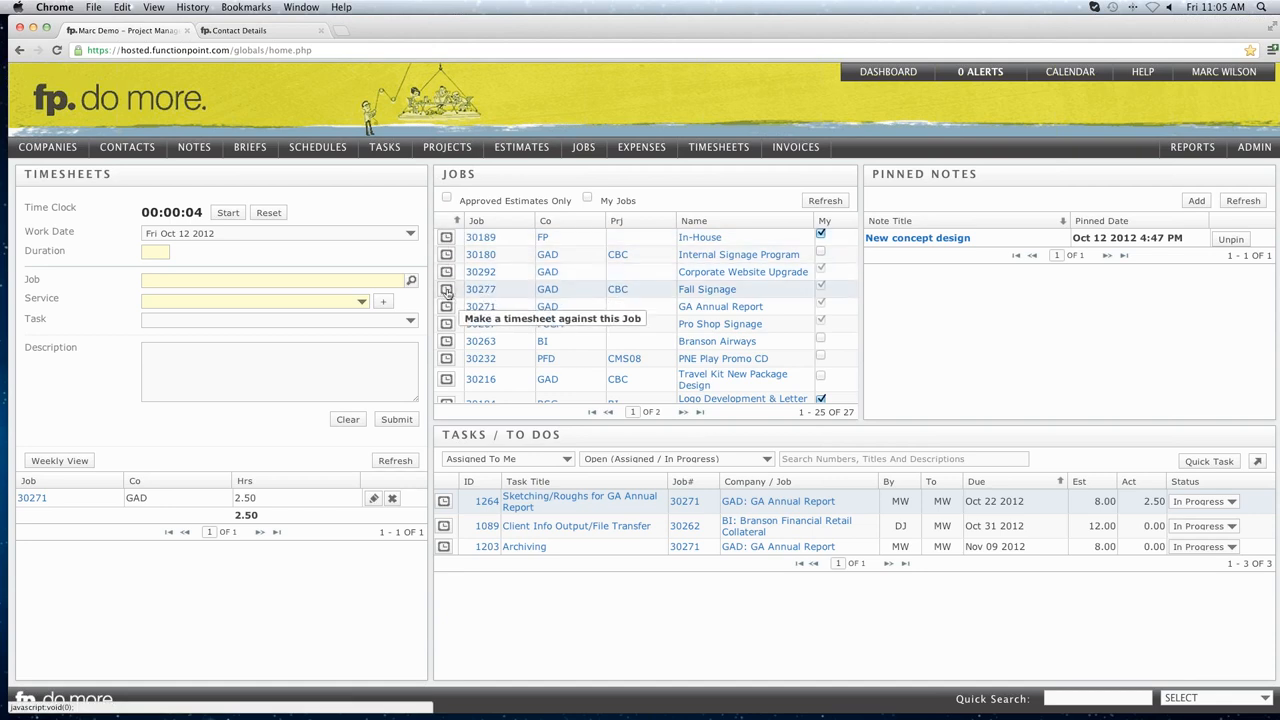
# Submit a 1-hour Research timesheet entry for job 30277 Fall Signage.
pyautogui.click(447, 290)
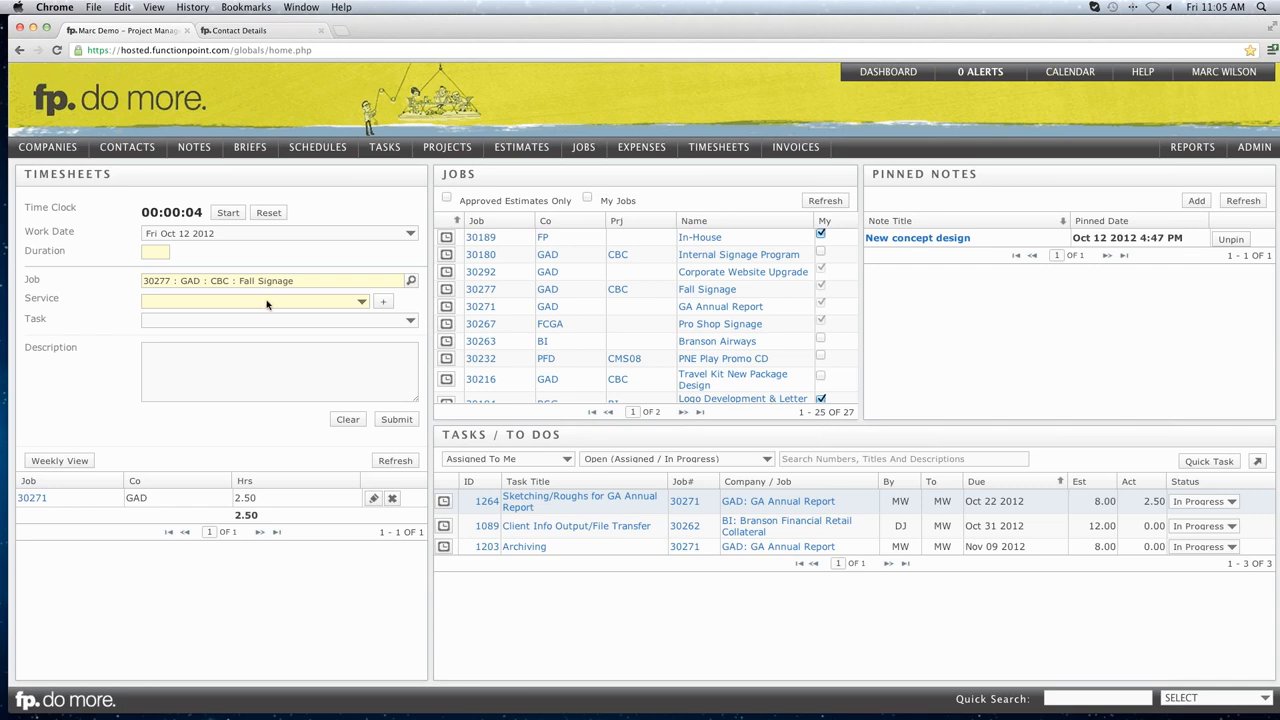
pyautogui.click(267, 302)
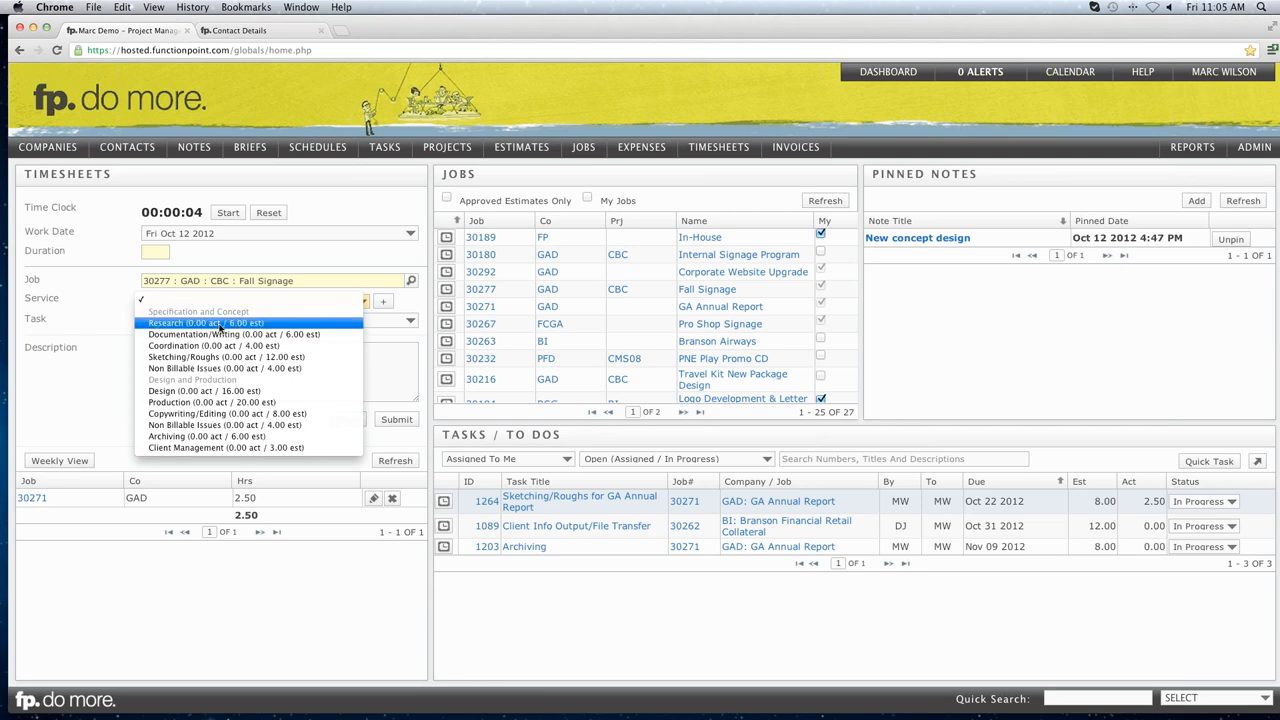
pyautogui.click(221, 326)
pyautogui.click(378, 321)
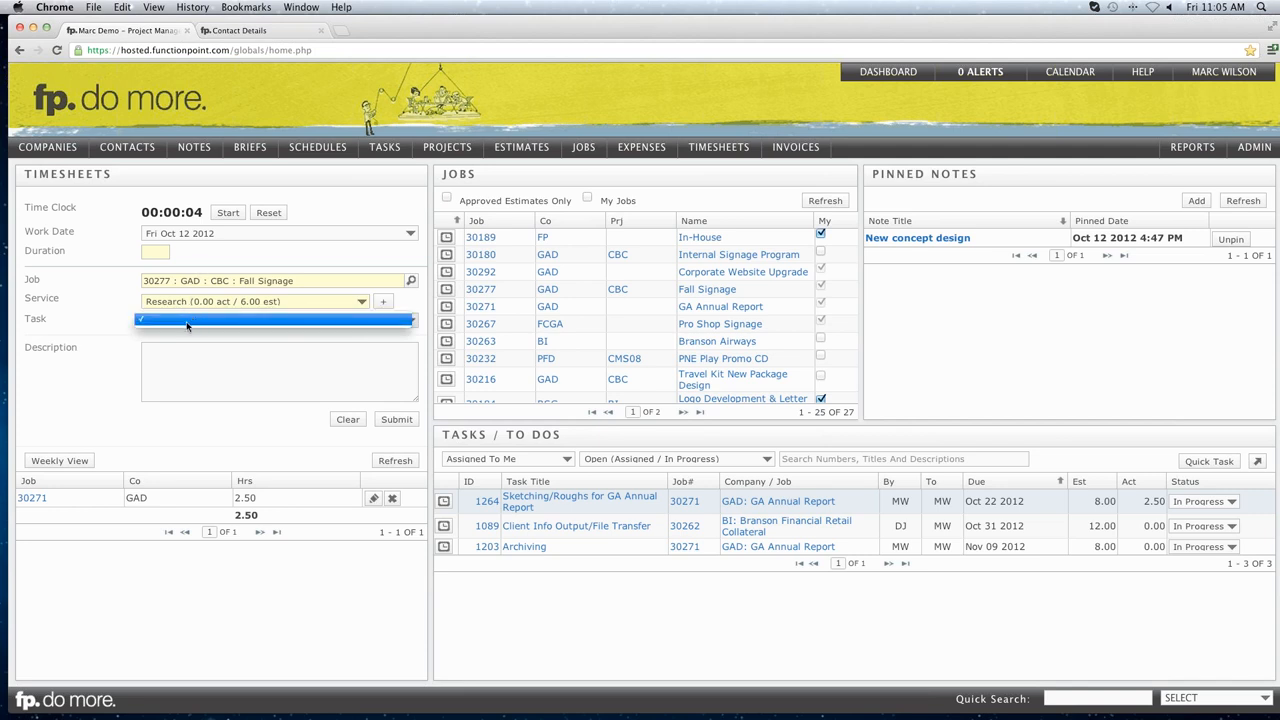
pyautogui.click(80, 316)
pyautogui.click(209, 361)
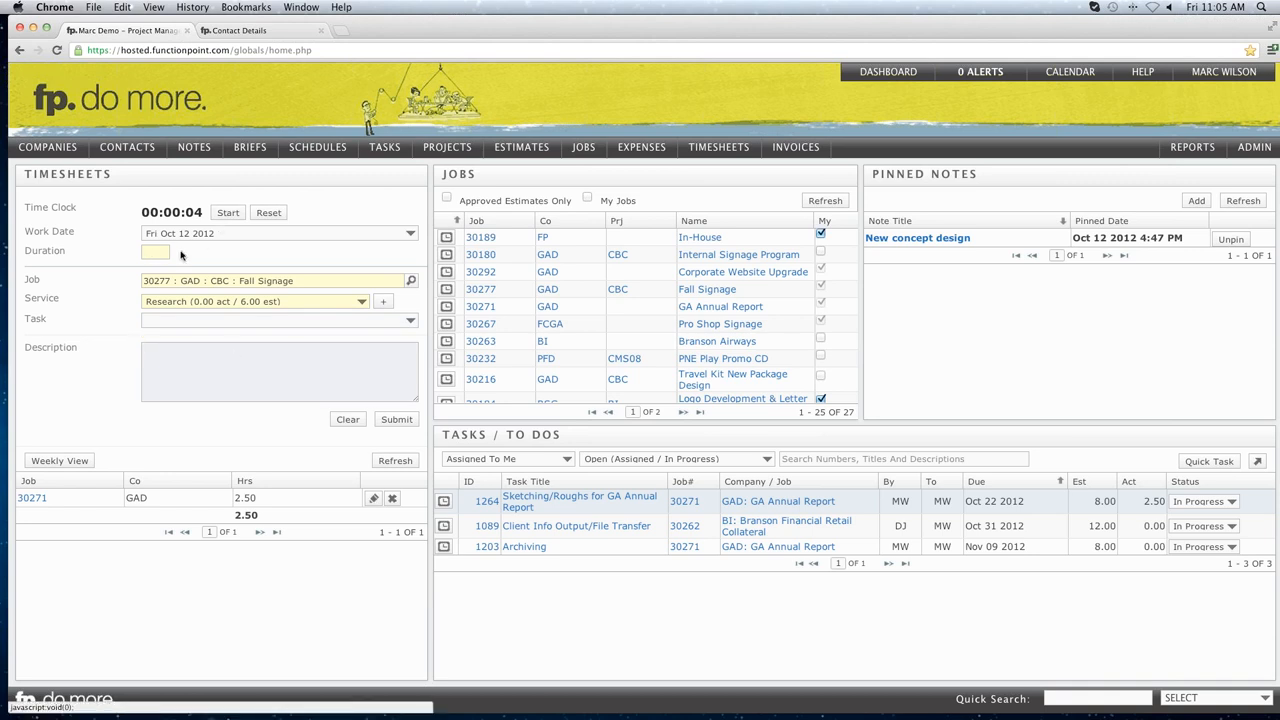
pyautogui.click(155, 250)
pyautogui.write('1')
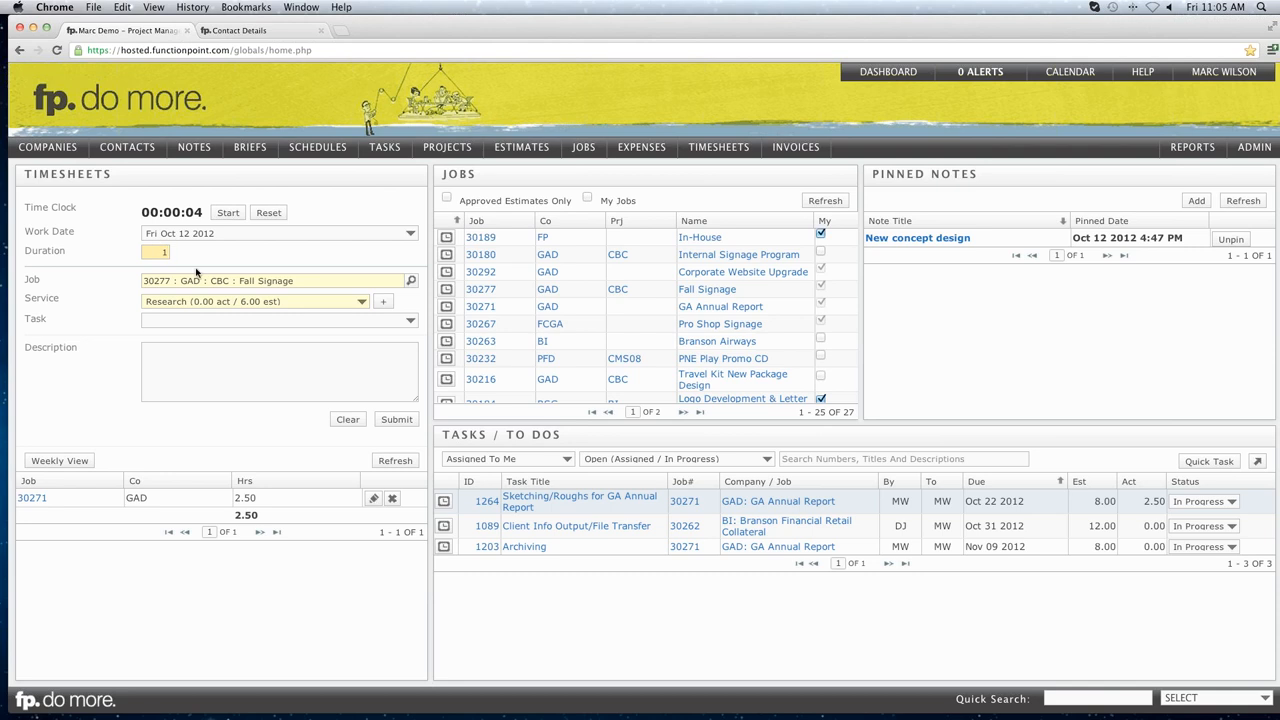
pyautogui.click(397, 421)
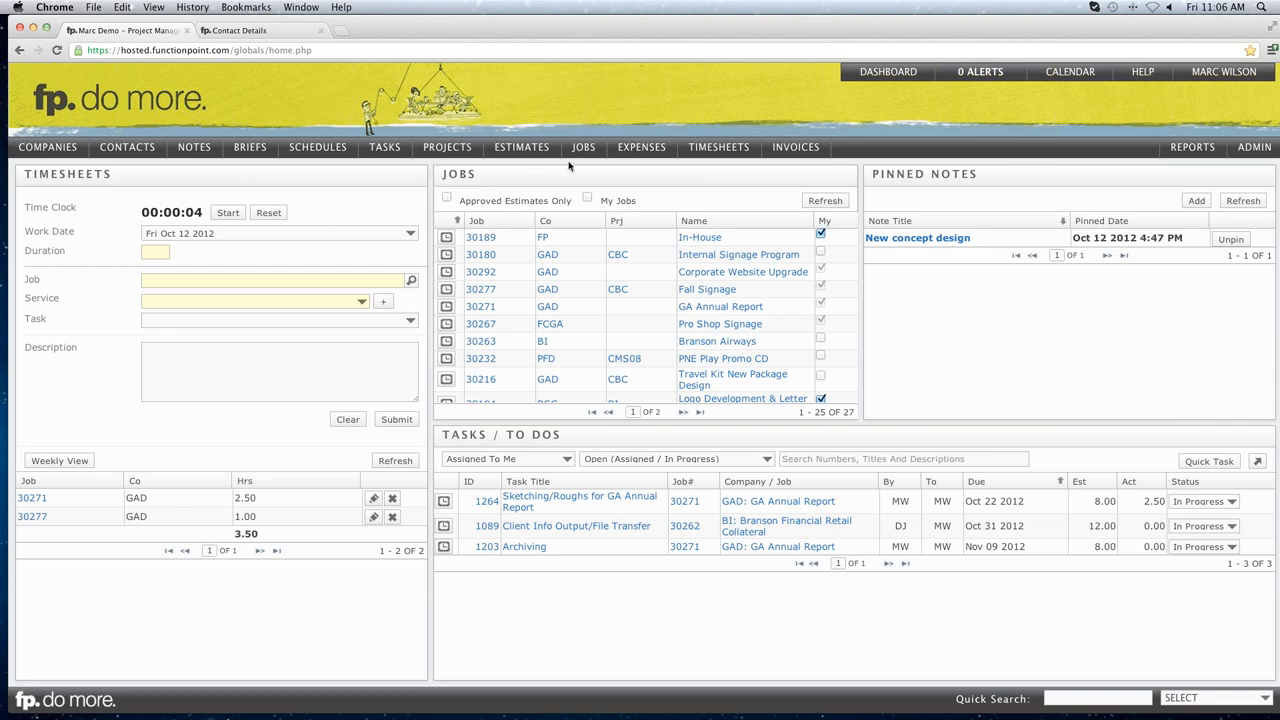
# Browse the Job Find list of all 27 jobs, then go back to the dashboard.
pyautogui.moveTo(584, 153)
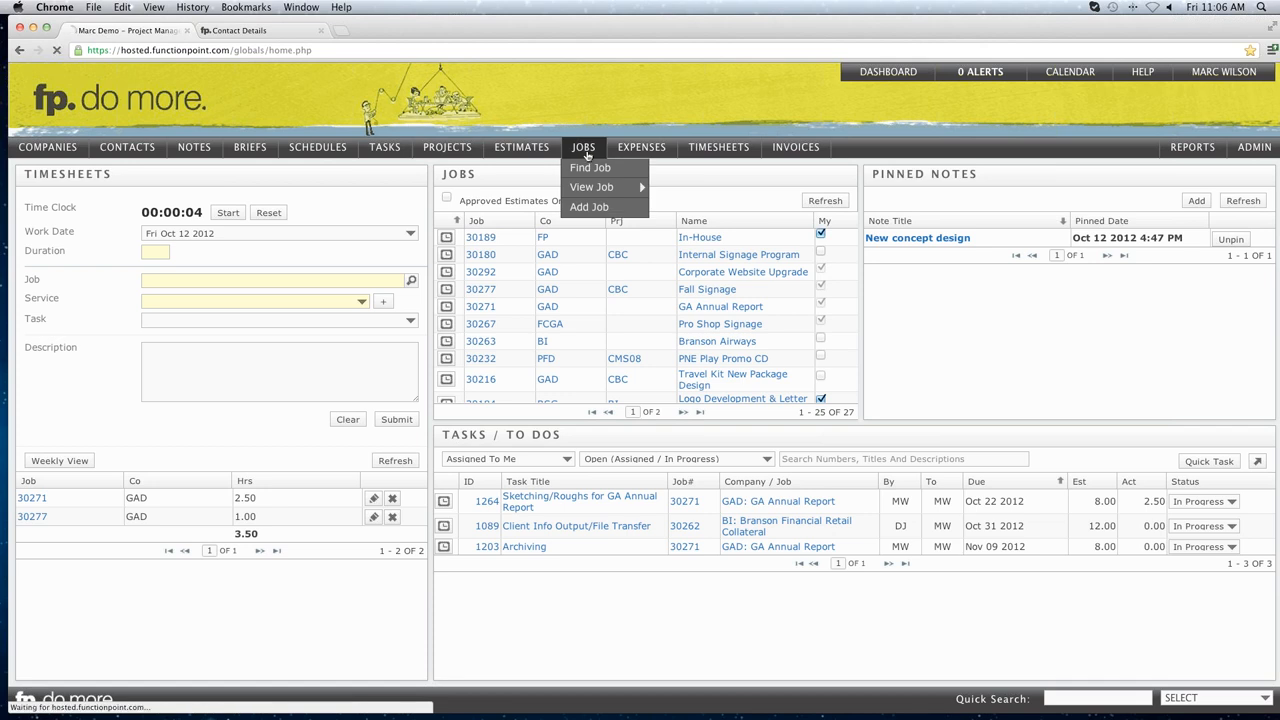
pyautogui.click(585, 151)
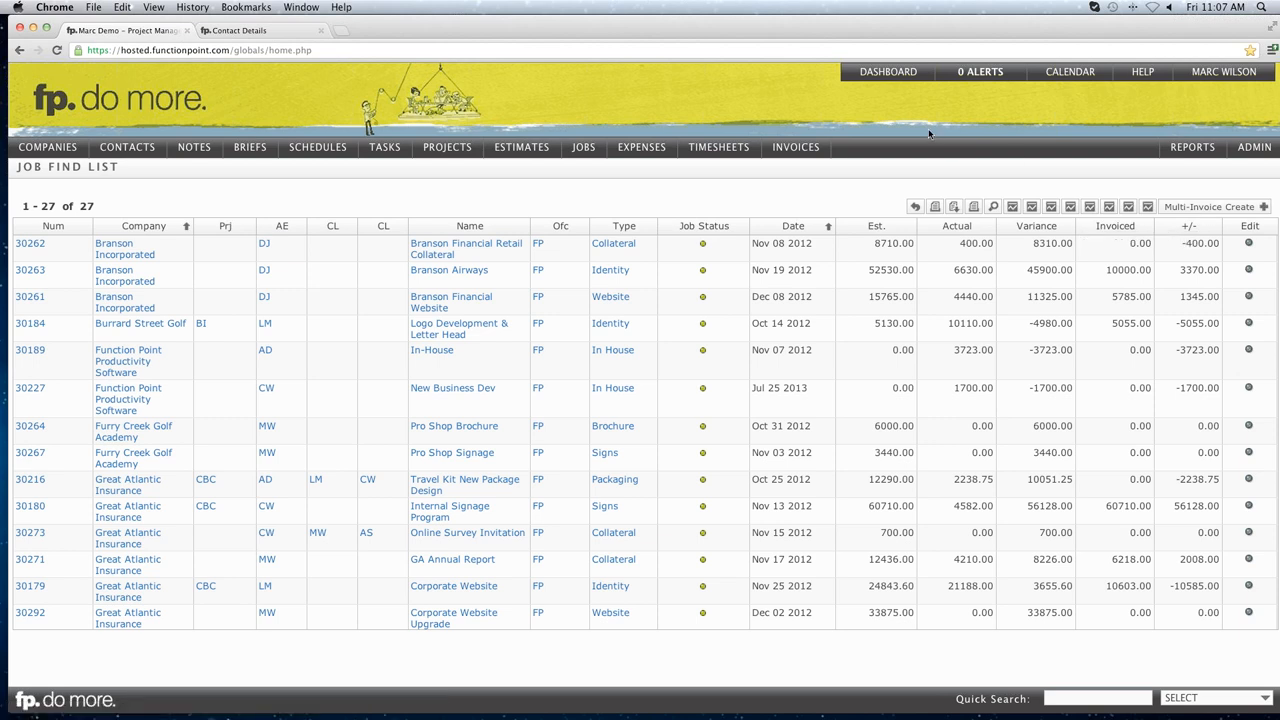
pyautogui.click(876, 79)
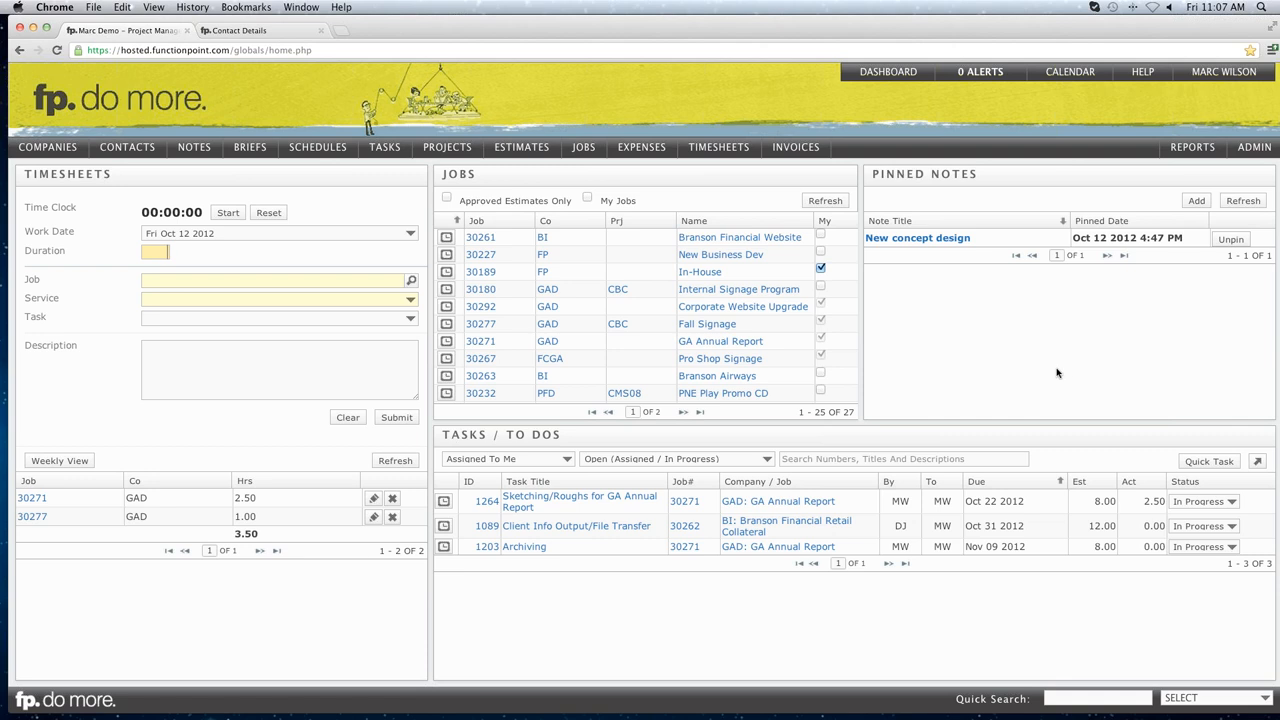
# Create a new dashboard named 'Large Jobs List' in the dashboard customisation settings.
pyautogui.moveTo(887, 82)
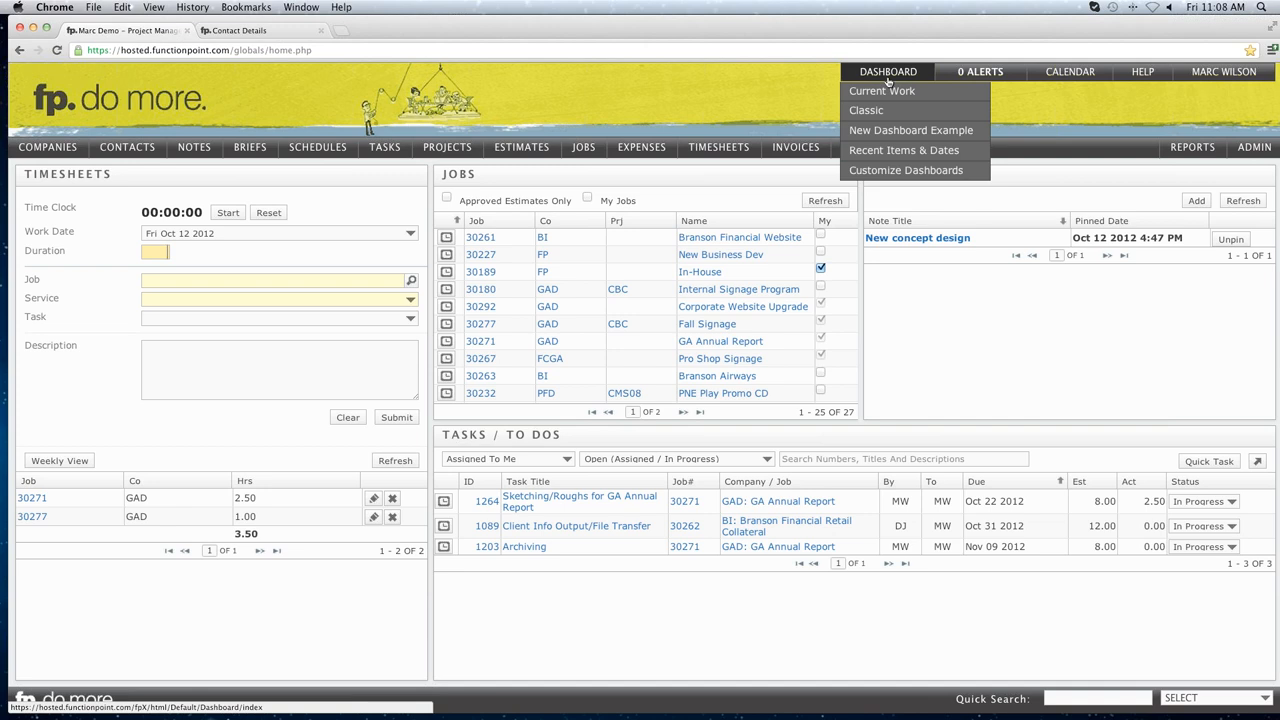
pyautogui.click(884, 172)
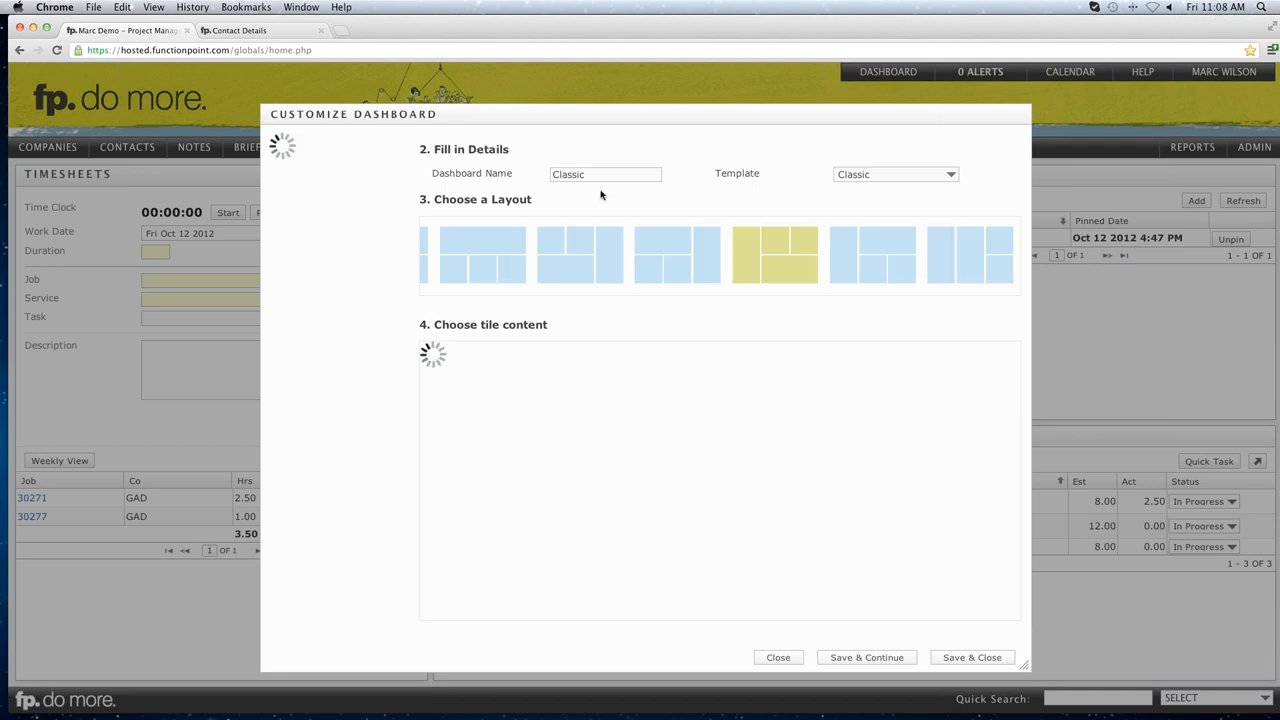
pyautogui.scroll(-2, 389, 330)
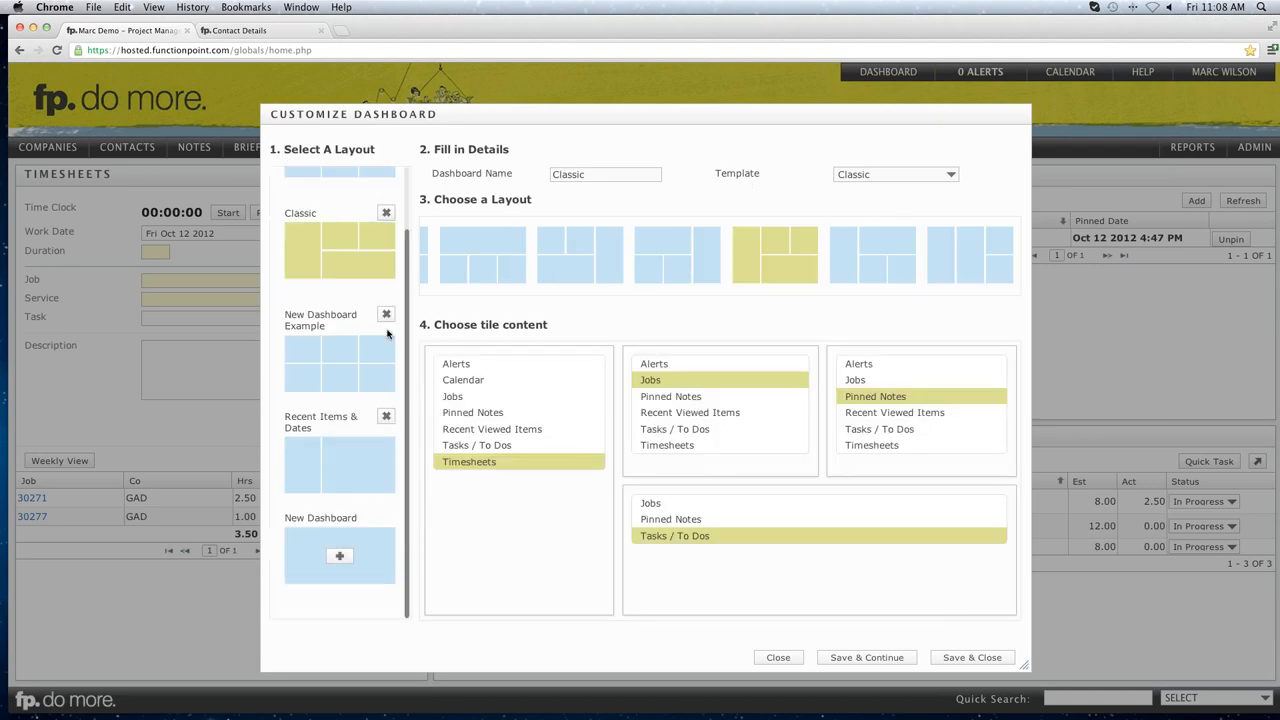
pyautogui.click(340, 555)
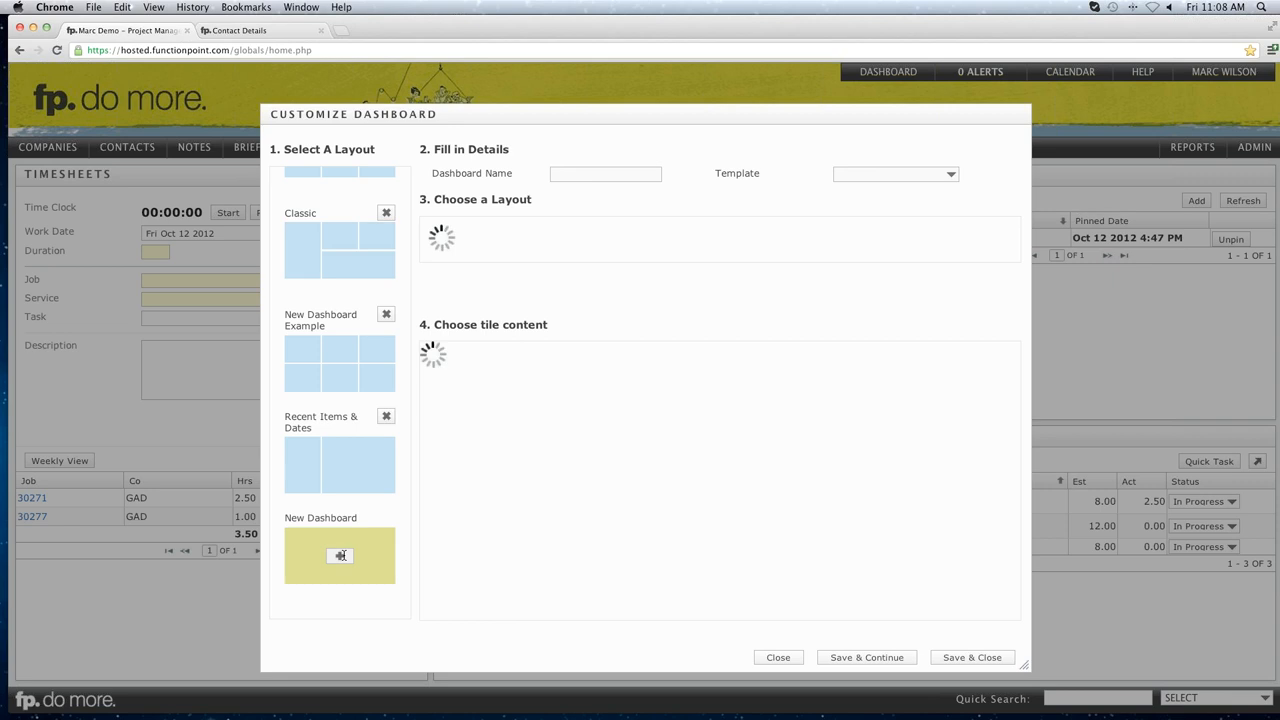
pyautogui.click(588, 171)
pyautogui.write('La')
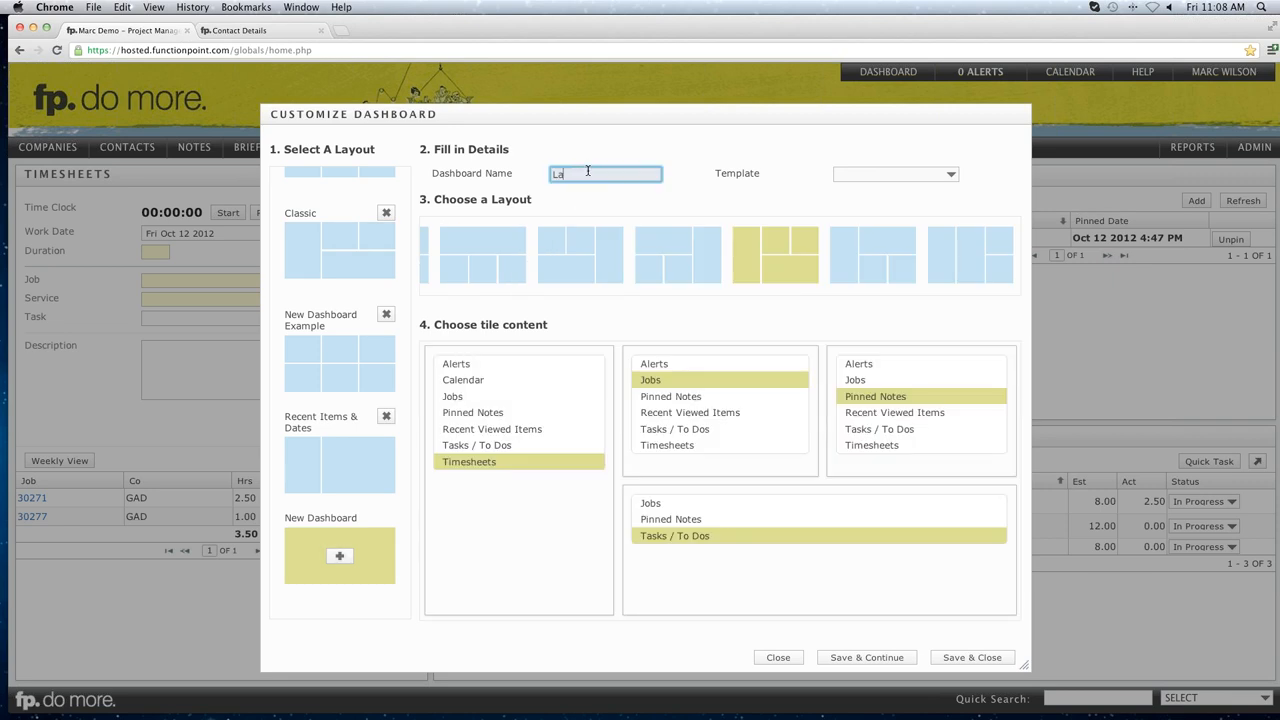
pyautogui.write('rge Jobs List')
# Give it a single full-page tile showing Jobs, and save.
pyautogui.hscroll(-2, 675, 263)
pyautogui.hscroll(-5, 675, 263)
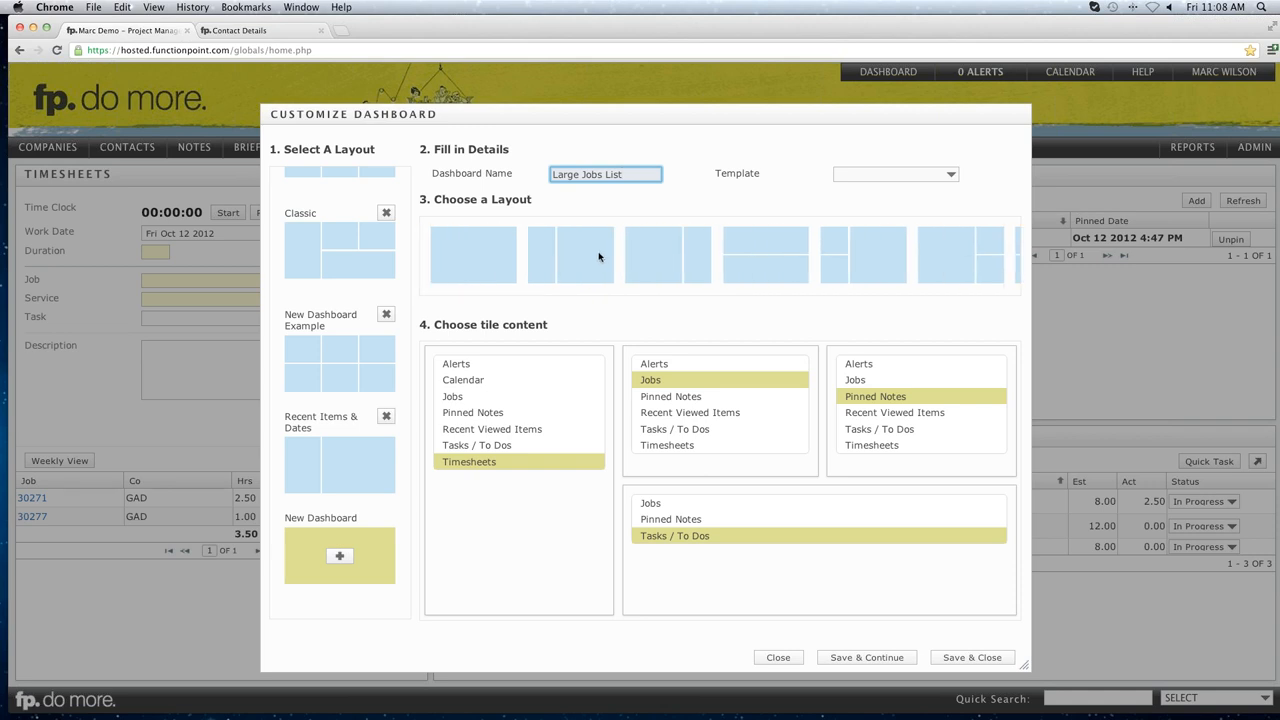
pyautogui.click(463, 251)
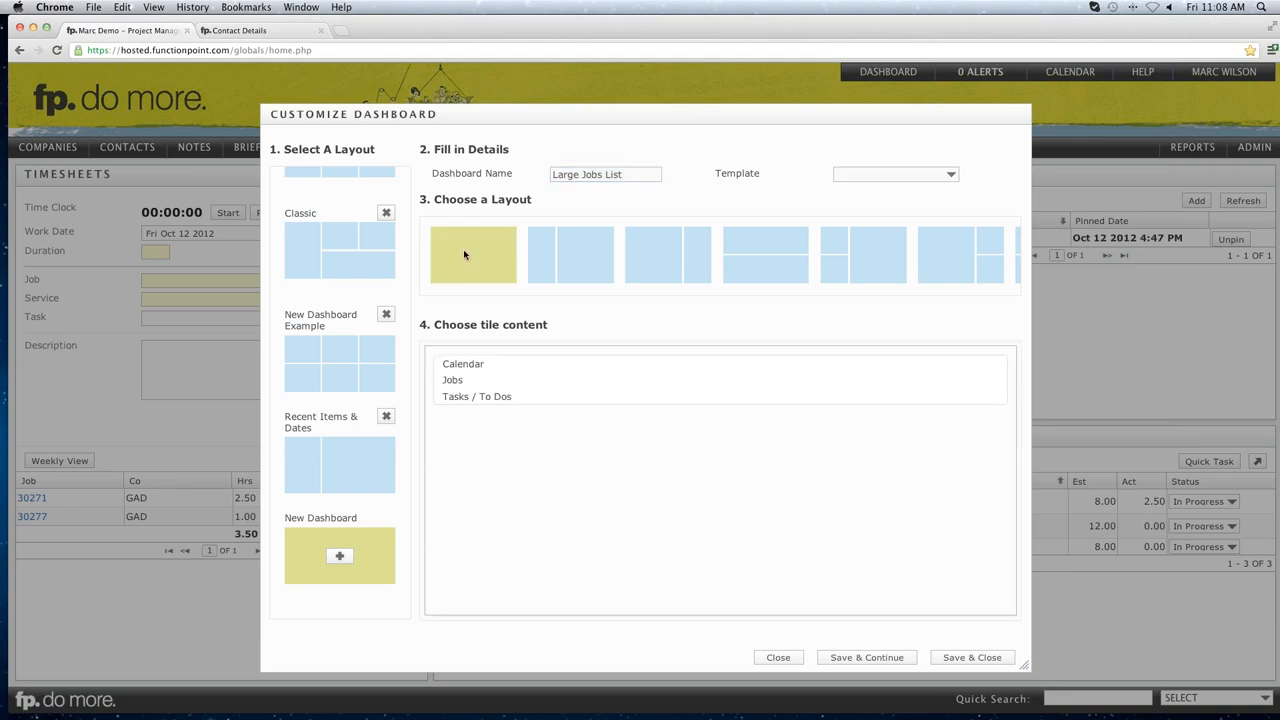
pyautogui.hscroll(5, 600, 265)
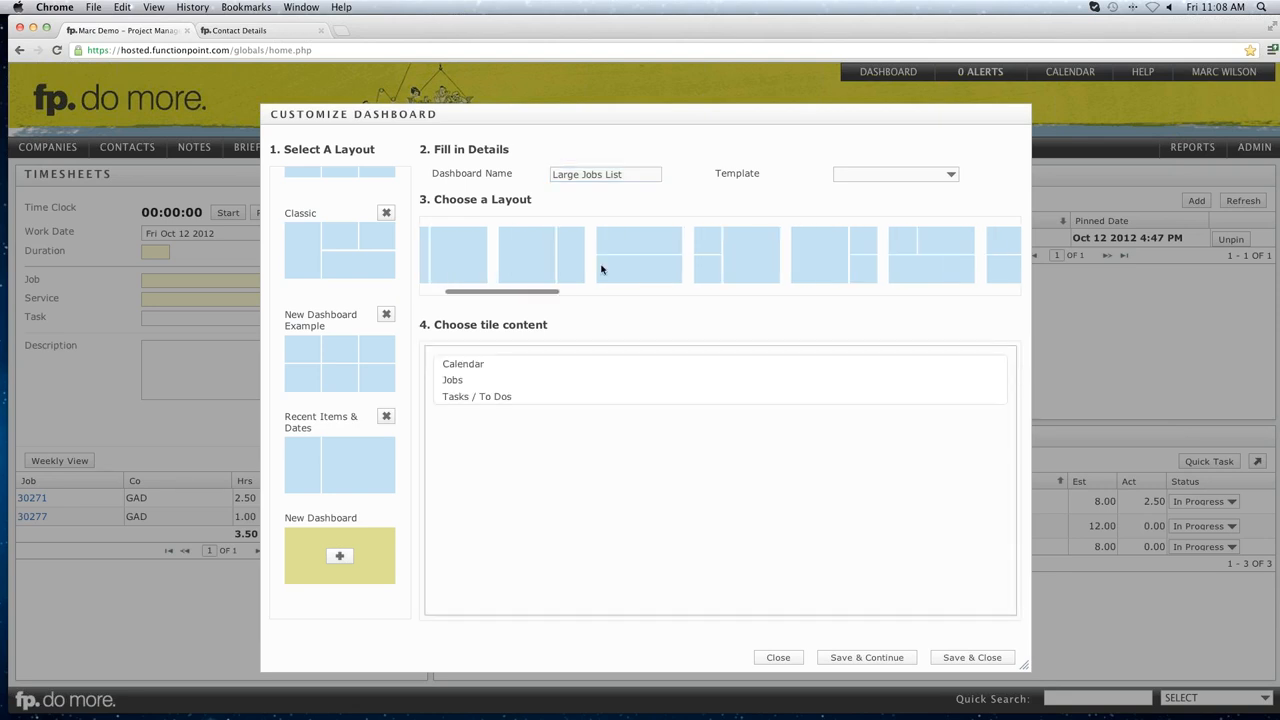
pyautogui.hscroll(5, 614, 265)
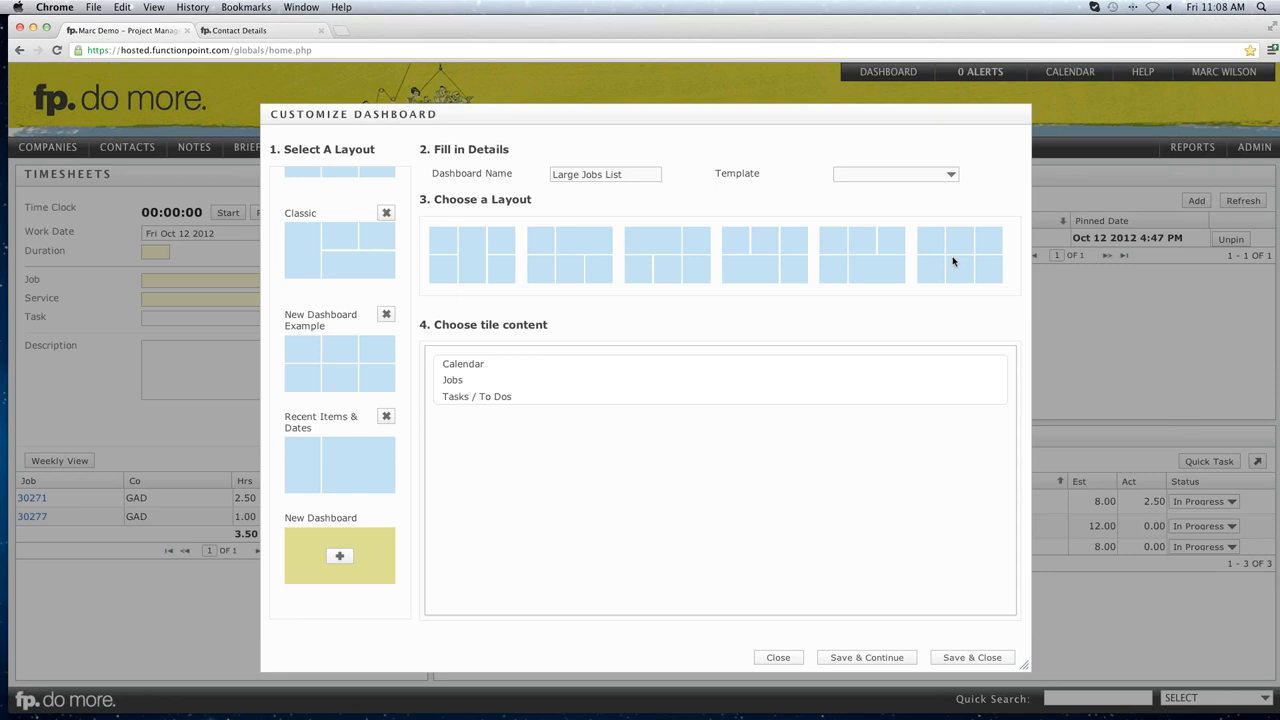
pyautogui.hscroll(-5, 940, 262)
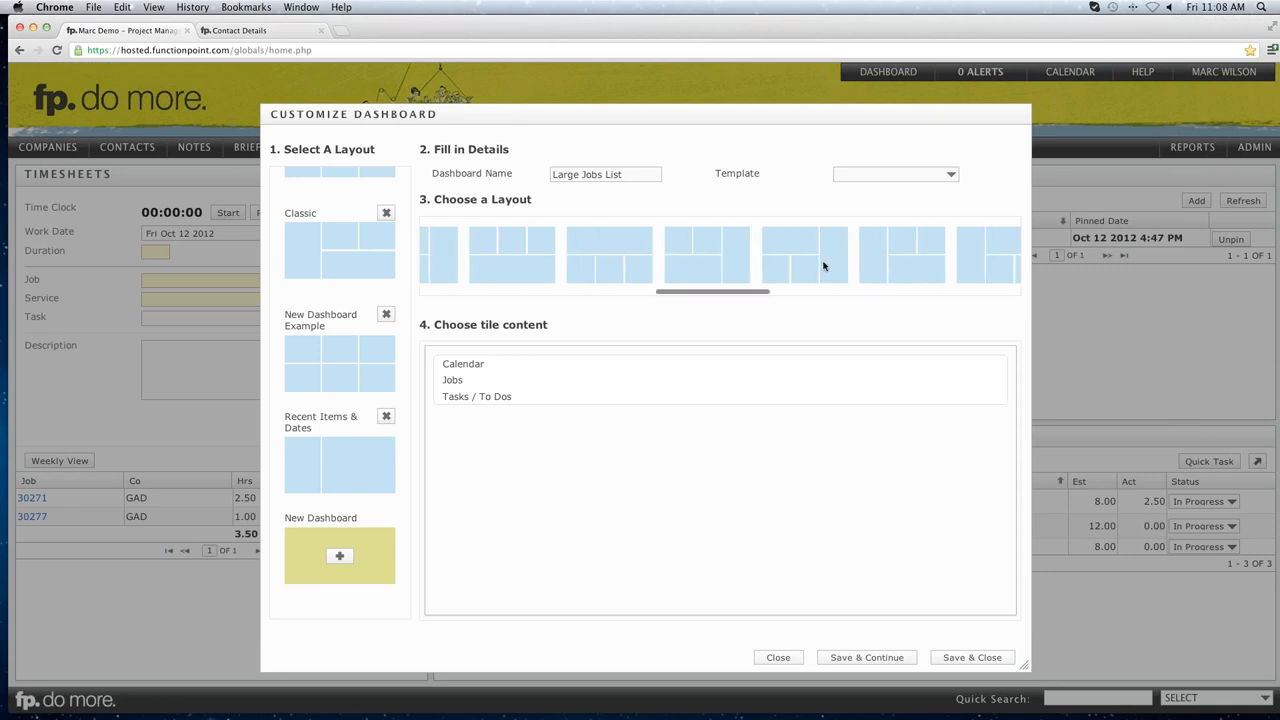
pyautogui.hscroll(-3, 818, 267)
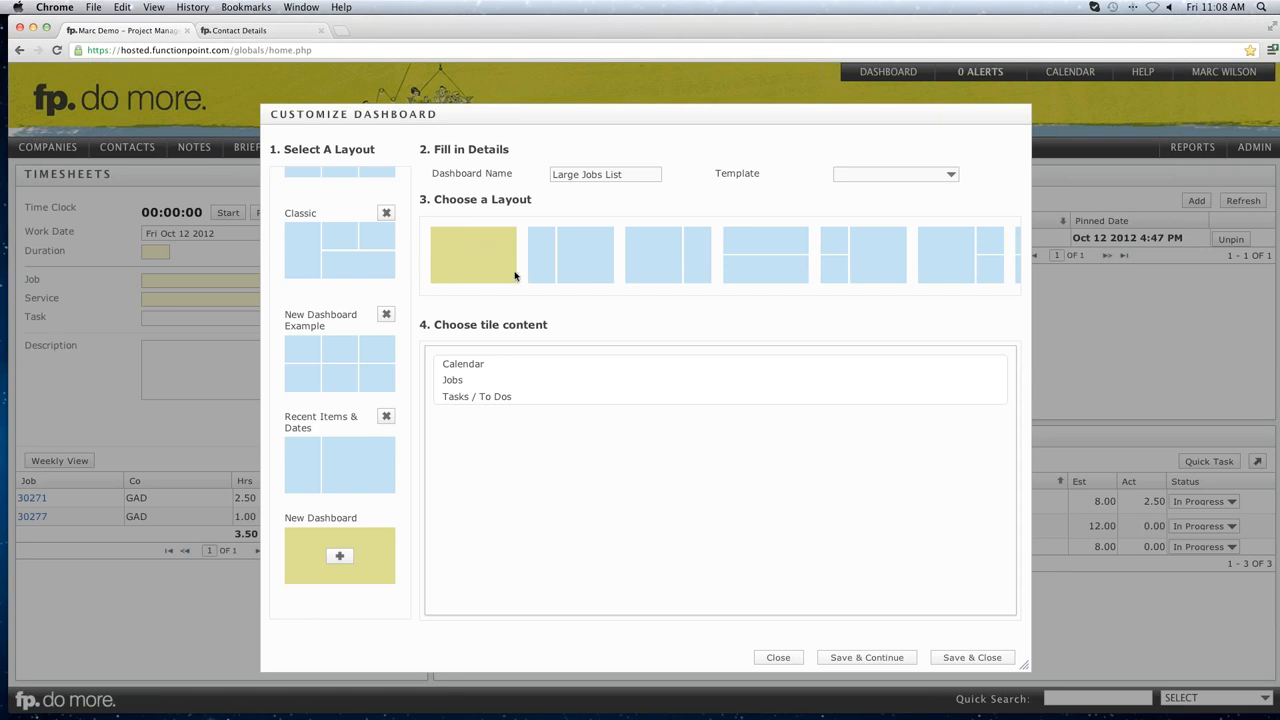
pyautogui.click(457, 384)
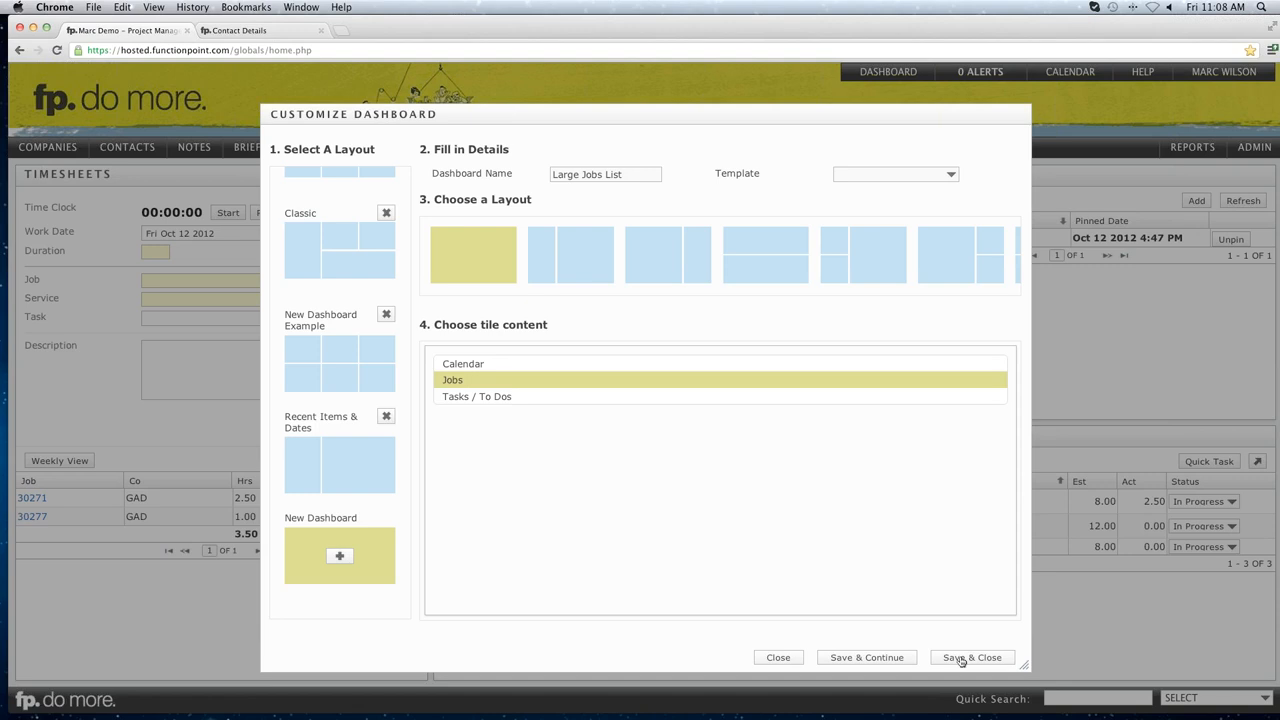
pyautogui.click(958, 658)
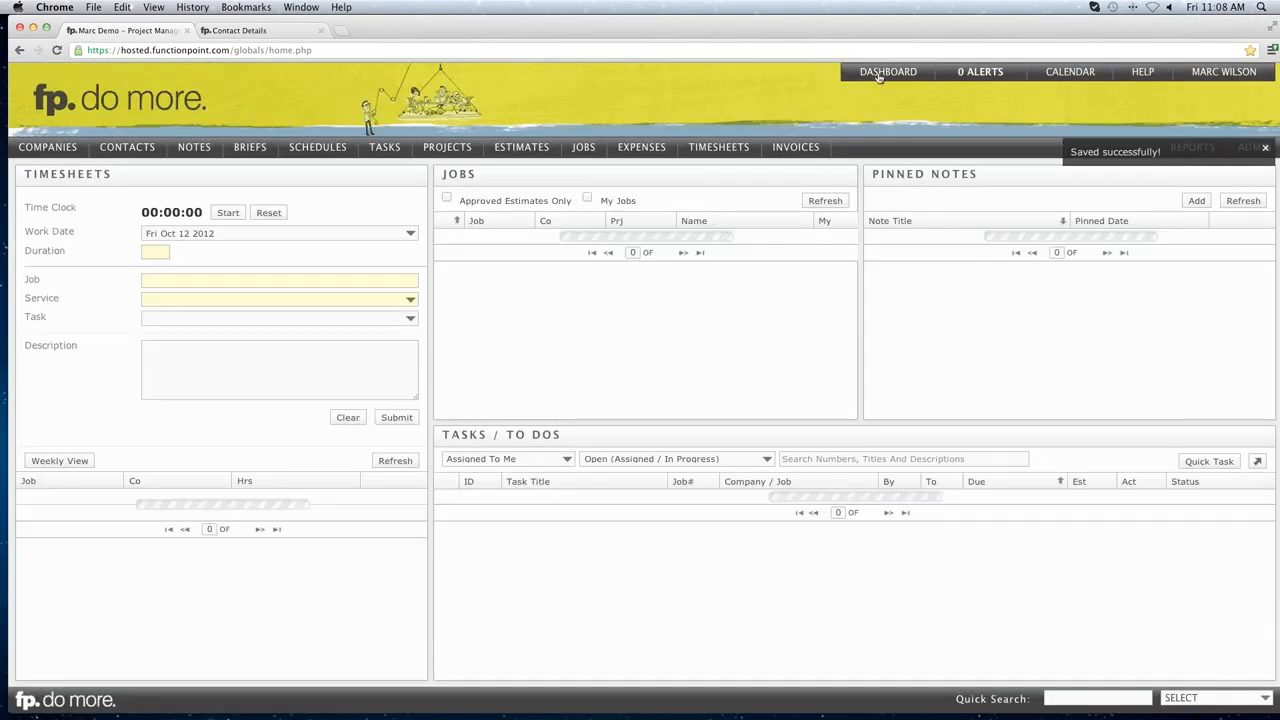
# Switch to the Large Jobs List dashboard and look over its full-page table of 27 jobs.
pyautogui.moveTo(878, 77)
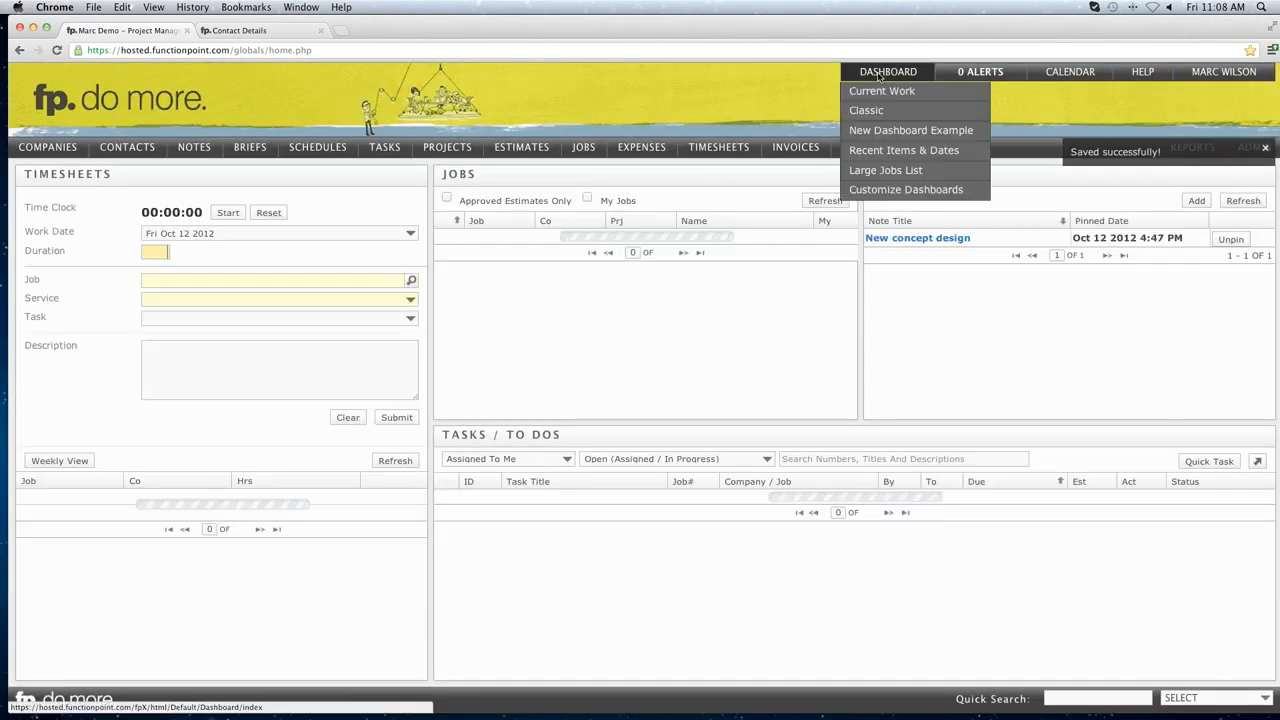
pyautogui.click(881, 172)
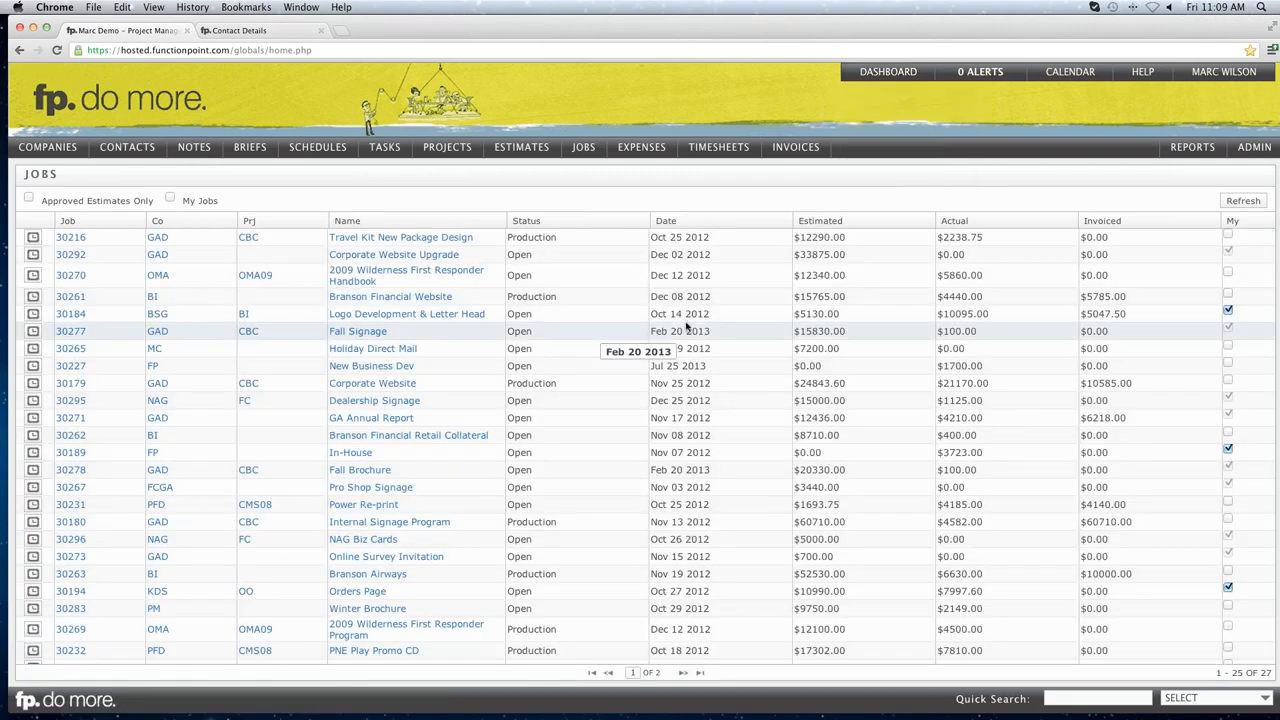
pyautogui.scroll(-1, 686, 326)
pyautogui.scroll(1, 686, 322)
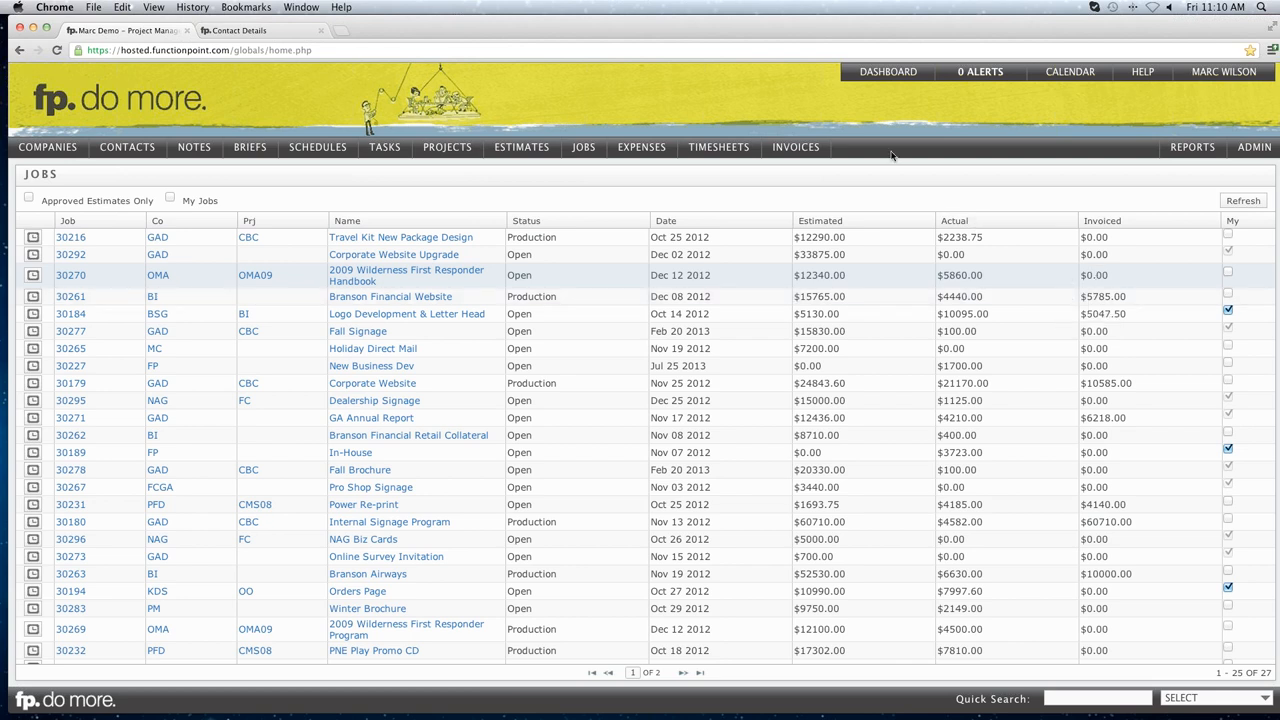
pyautogui.moveTo(880, 76)
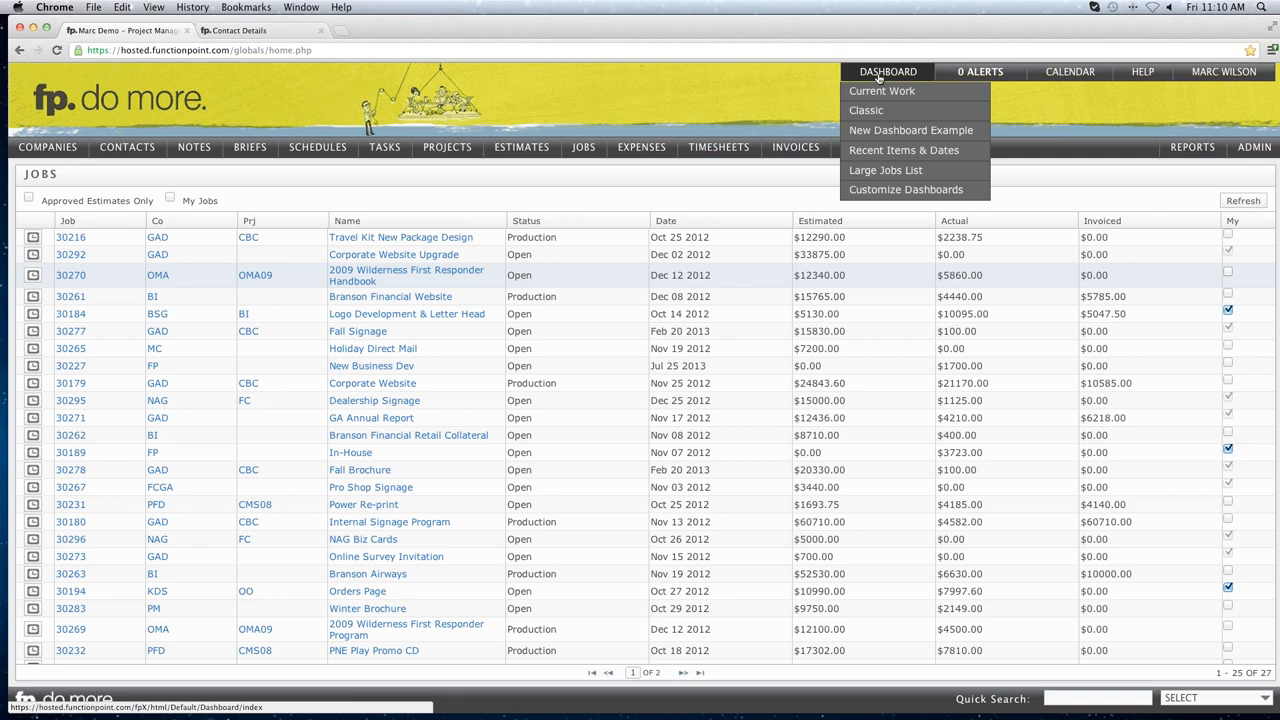
# Change Large Jobs List to two columns, with Jobs on the left and Tasks / To Dos on the right, and save.
pyautogui.click(878, 194)
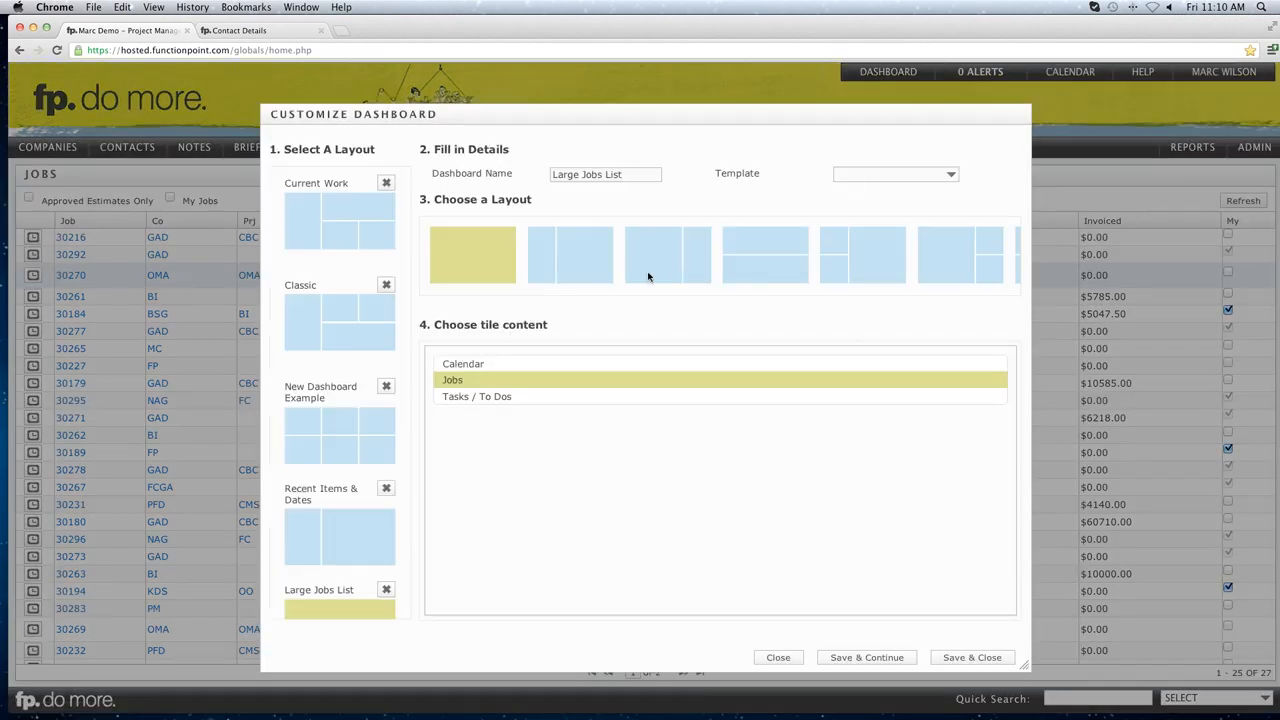
pyautogui.scroll(-4, 380, 345)
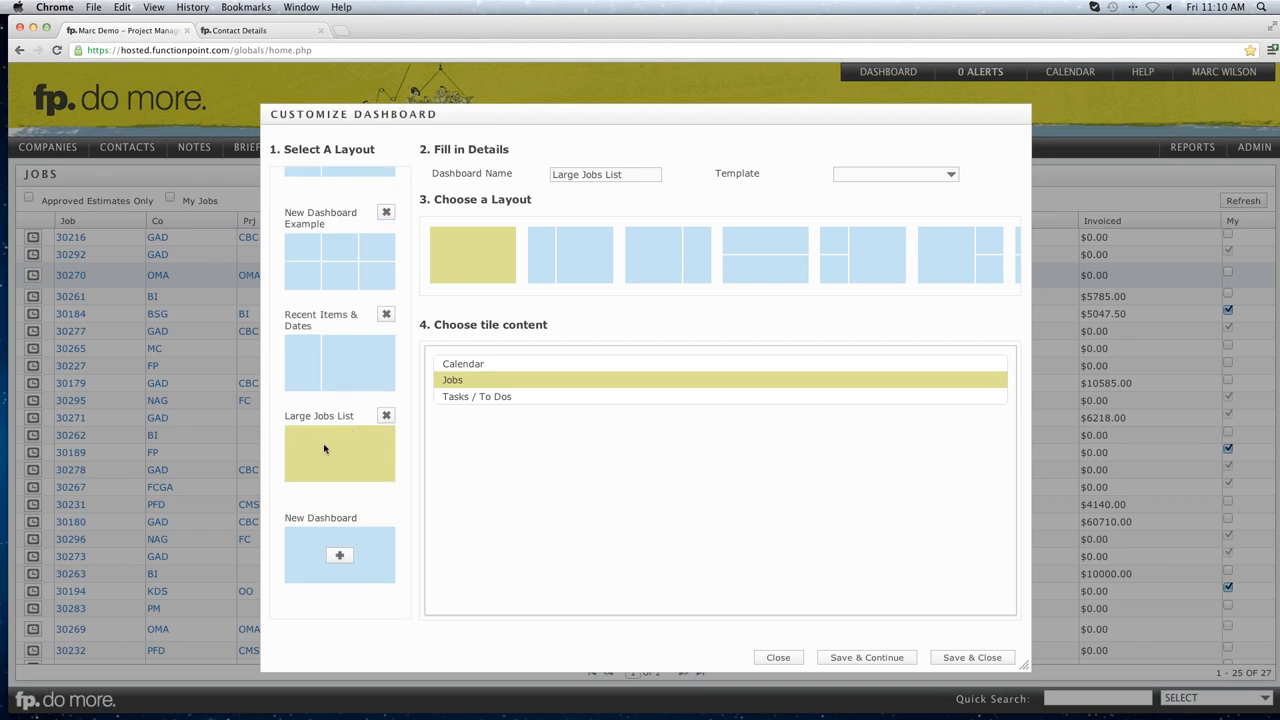
pyautogui.doubleClick(293, 416)
pyautogui.click(345, 416)
pyautogui.click(678, 255)
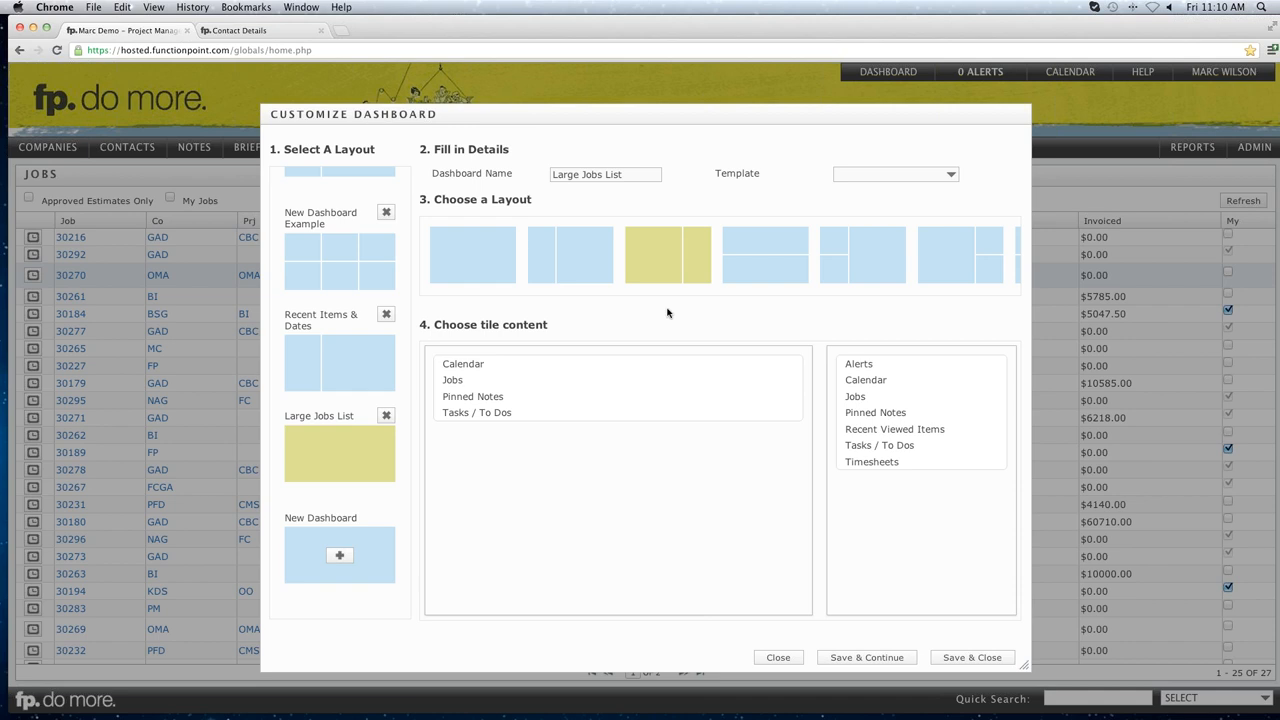
pyautogui.click(465, 382)
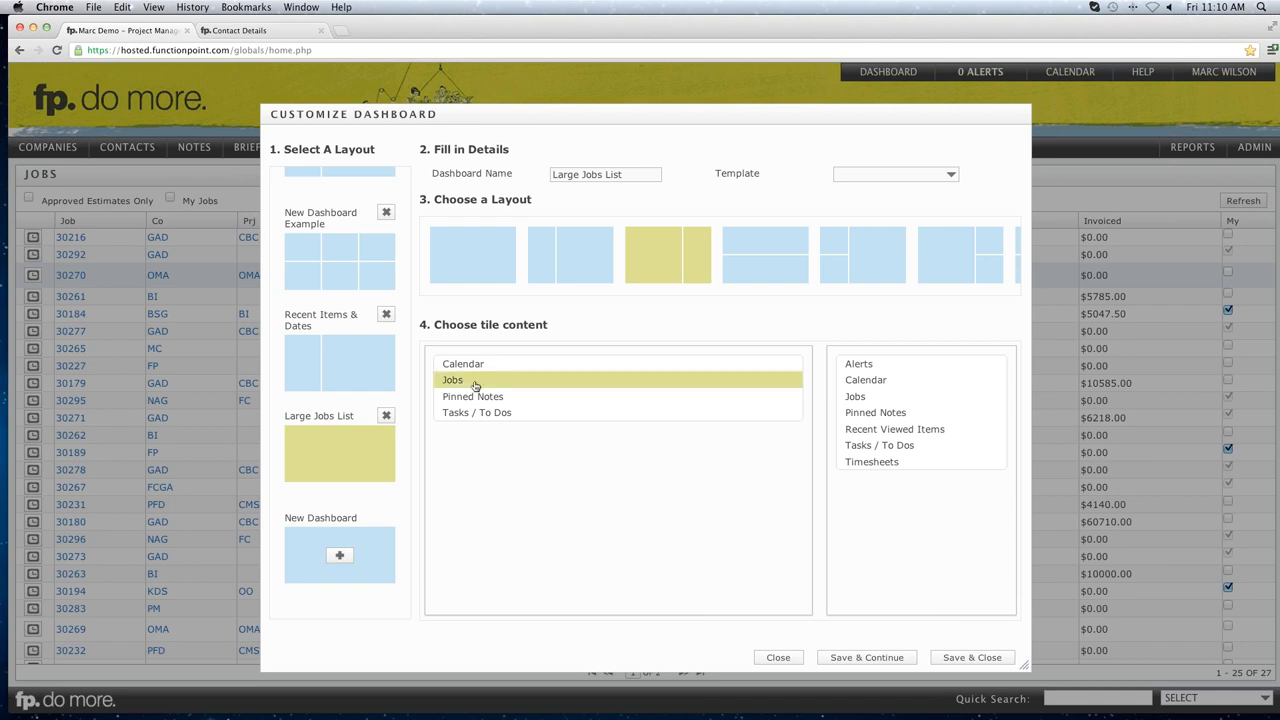
pyautogui.click(866, 448)
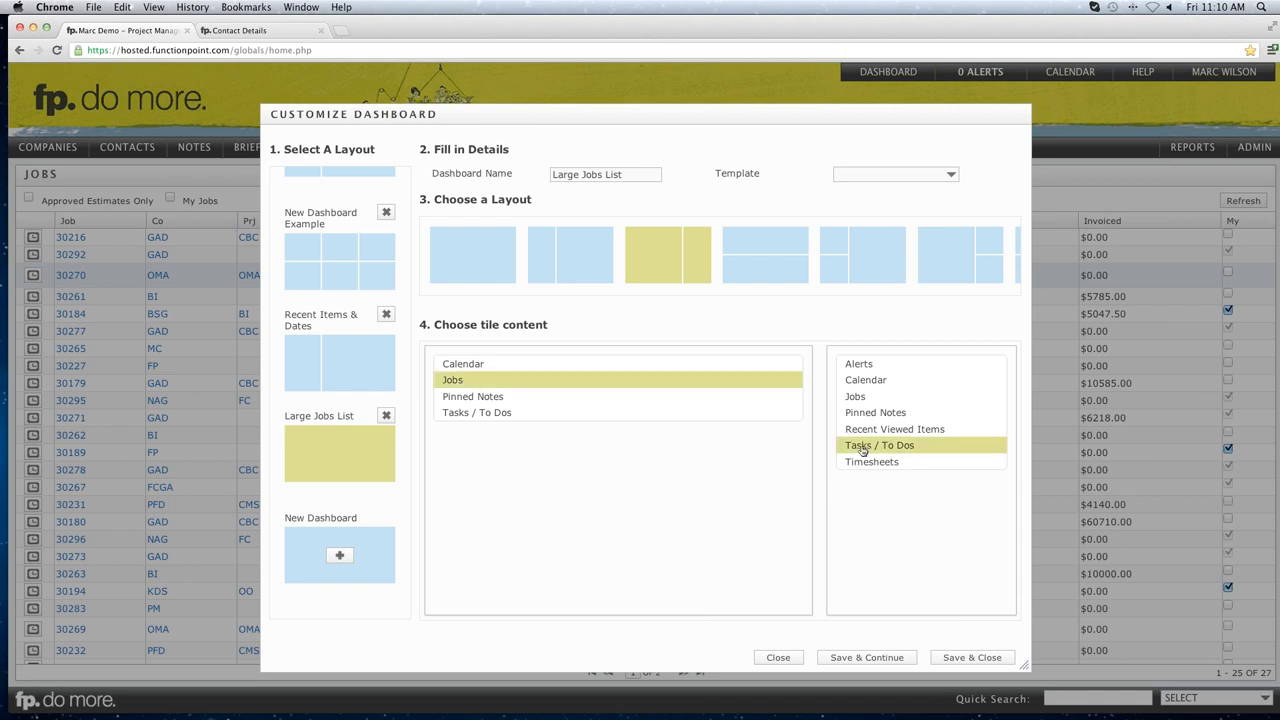
pyautogui.click(955, 660)
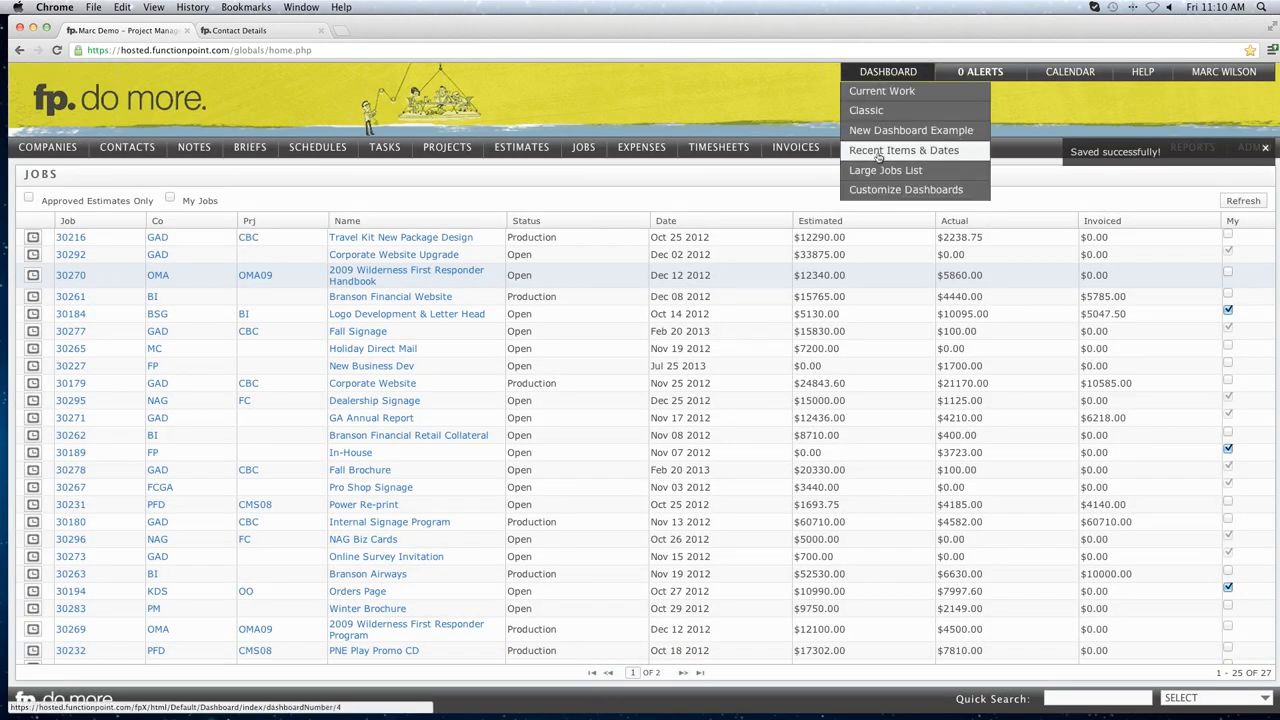
# Open Large Jobs List to view the 27-job table beside three in-progress Tasks / To Dos.
pyautogui.click(877, 172)
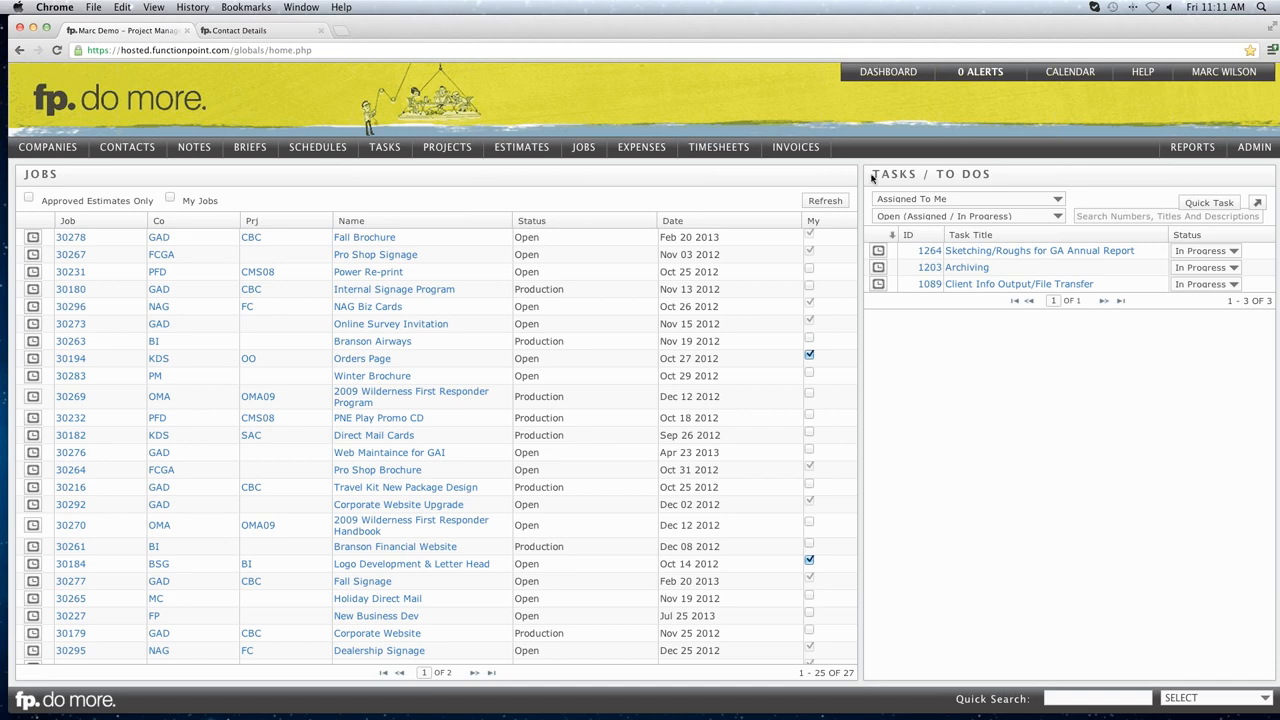
pyautogui.moveTo(873, 175); pyautogui.dragTo(988, 175)
pyautogui.click(987, 175)
pyautogui.moveTo(983, 251)
# Set Items Per Insert View to 100 in the Search system preferences, submit, and go back to the dashboard.
pyautogui.moveTo(1242, 157)
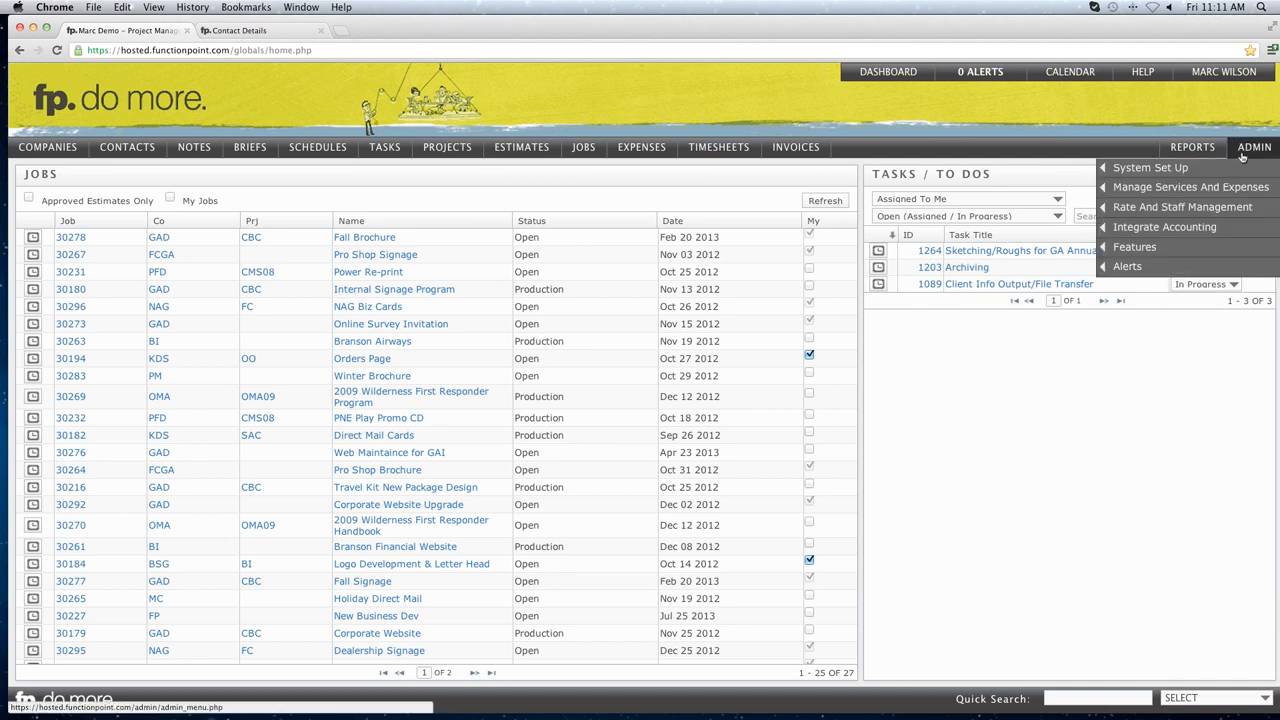
pyautogui.moveTo(1188, 172)
pyautogui.click(1058, 170)
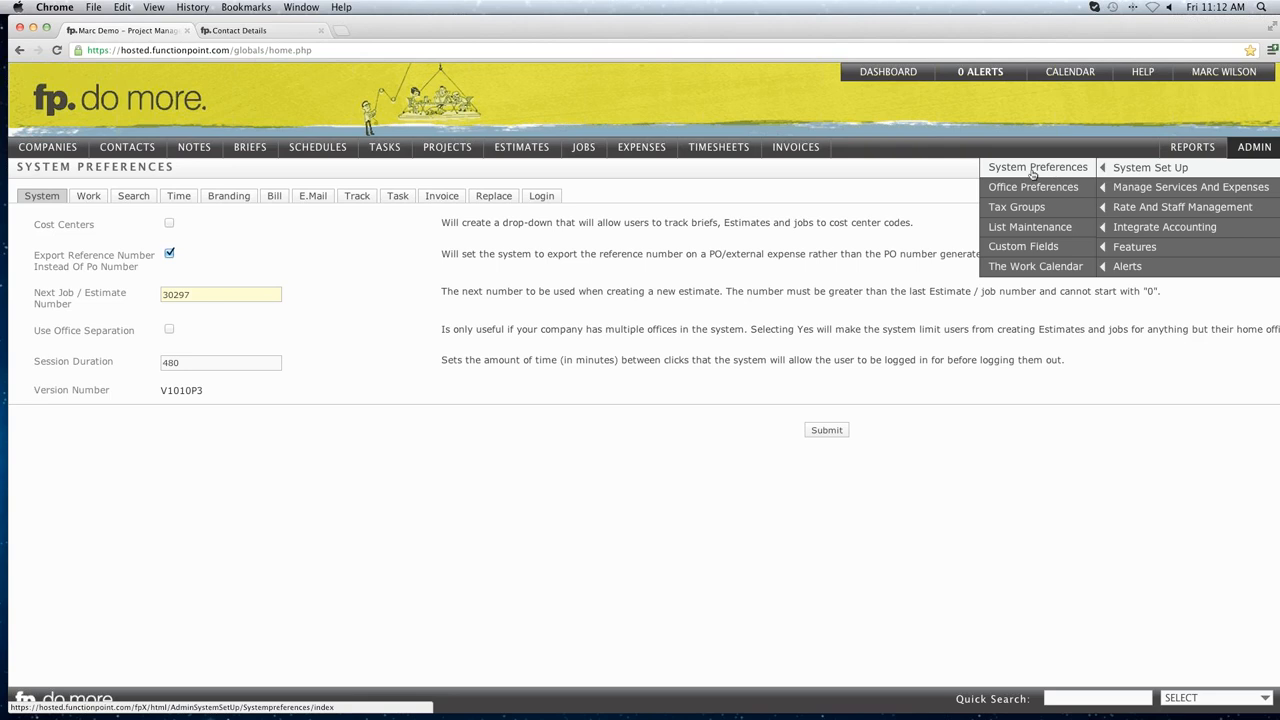
pyautogui.click(130, 197)
pyautogui.moveTo(34, 311); pyautogui.dragTo(149, 314)
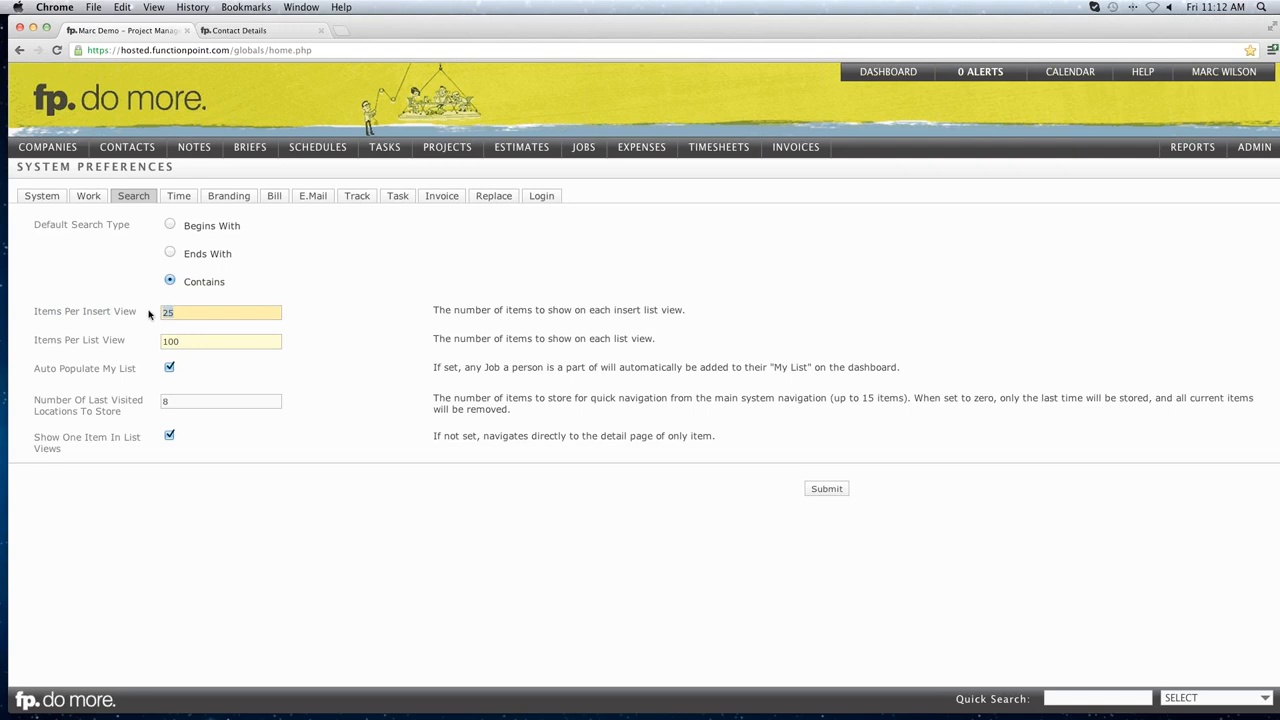
pyautogui.write('100')
pyautogui.click(827, 489)
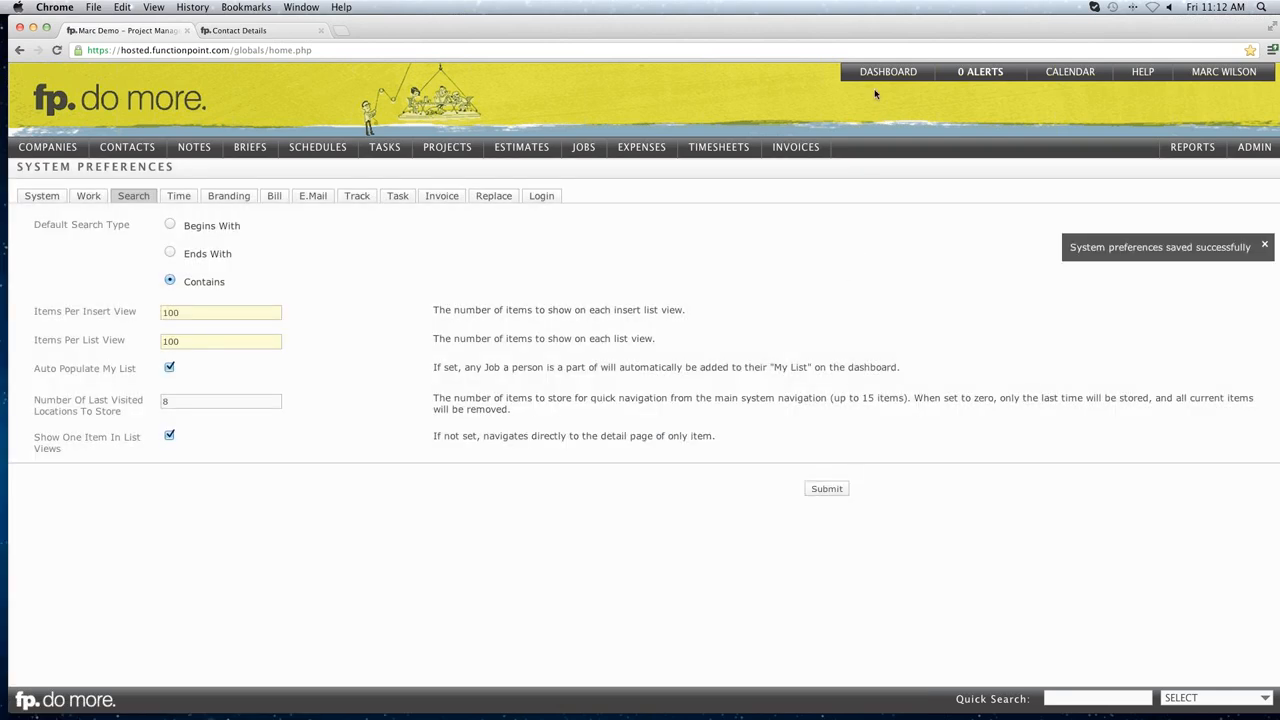
pyautogui.click(878, 80)
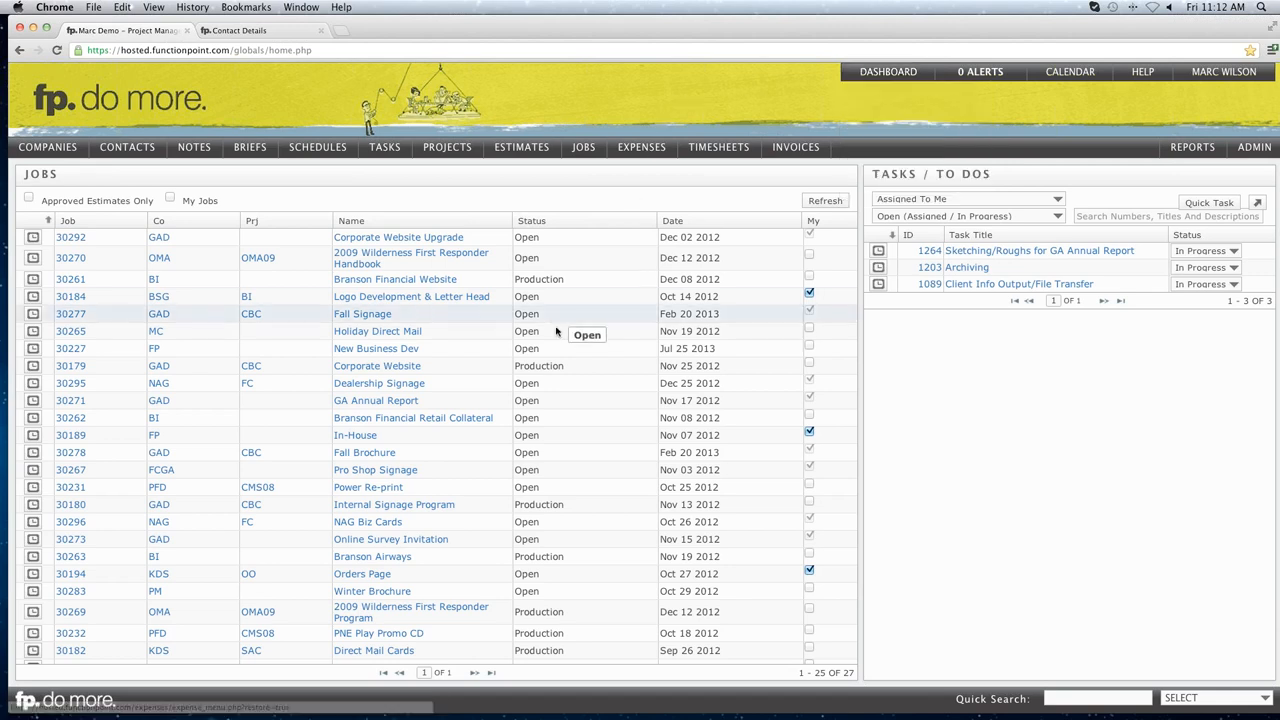
# Resubmit the Search system preferences with the 100-item setting and reload the dashboard.
pyautogui.scroll(-1, 565, 352)
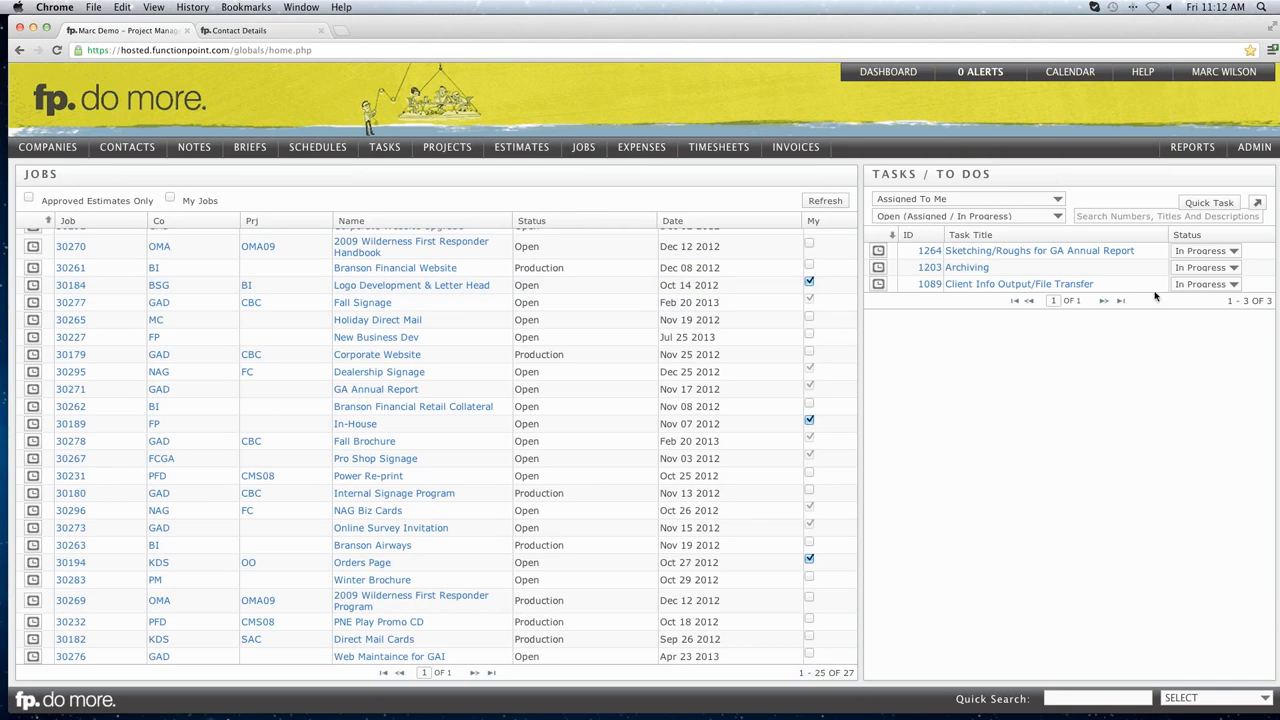
pyautogui.moveTo(1244, 150)
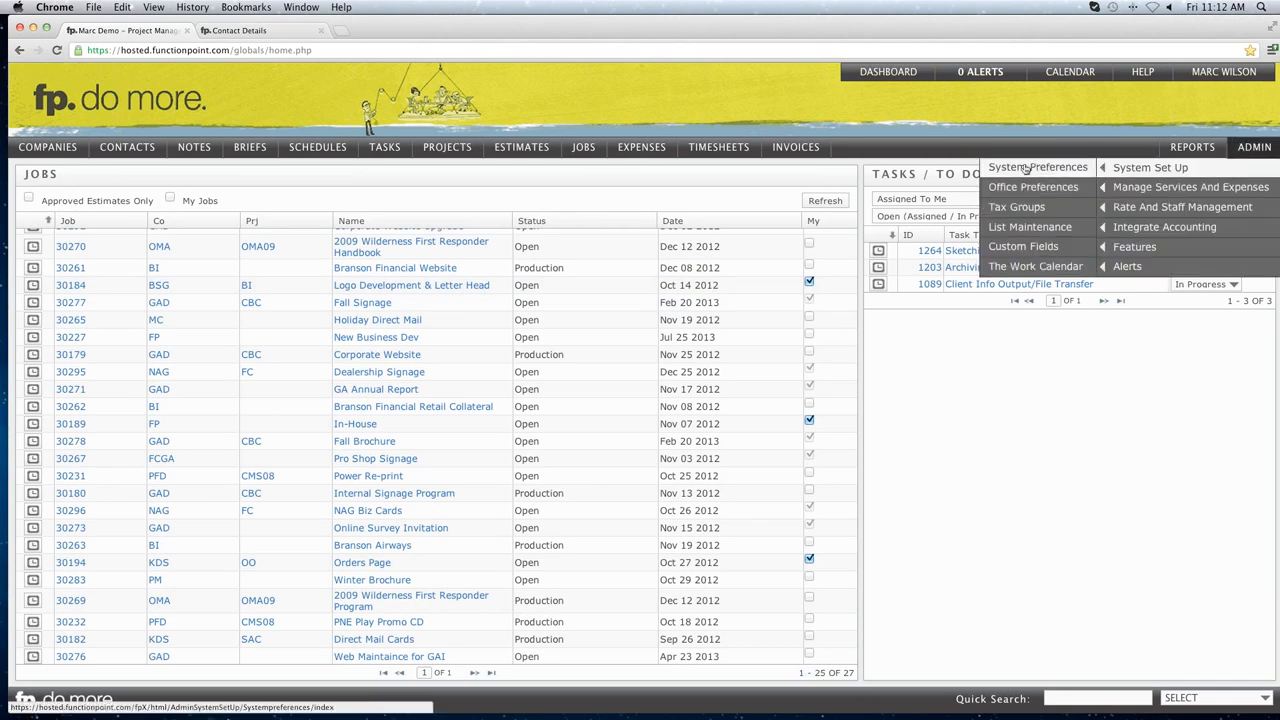
pyautogui.click(1014, 170)
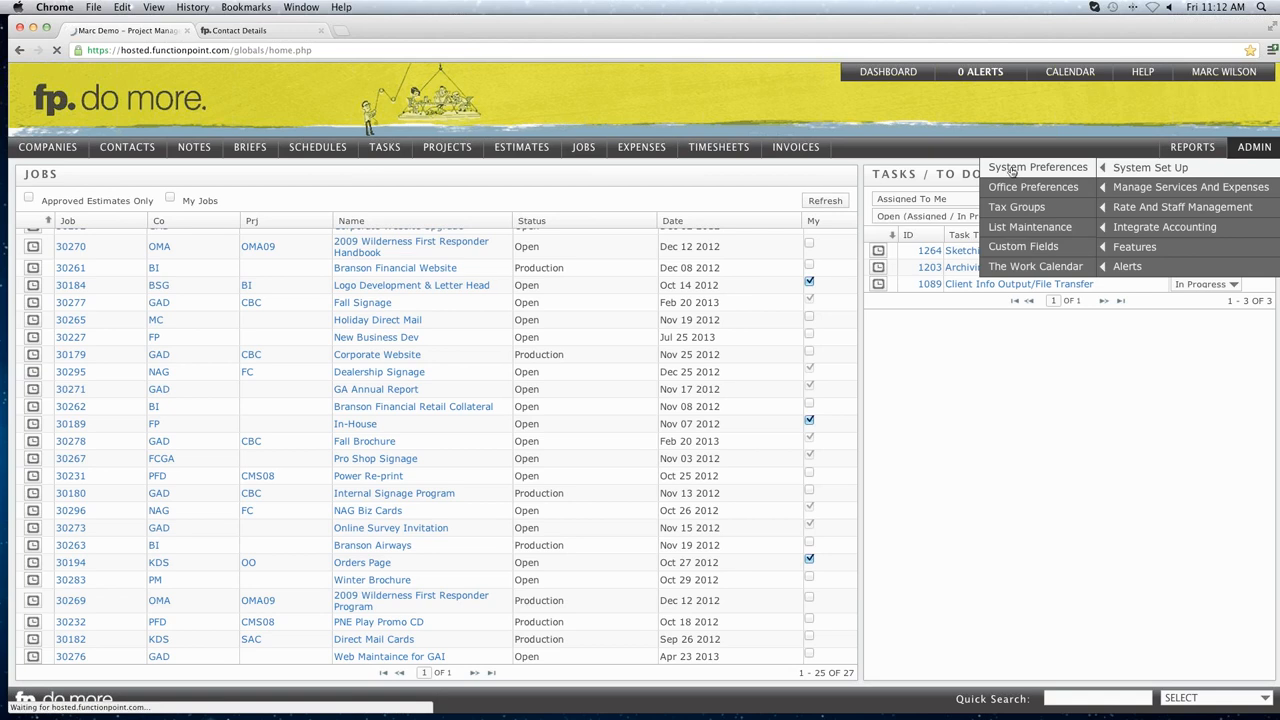
pyautogui.click(133, 195)
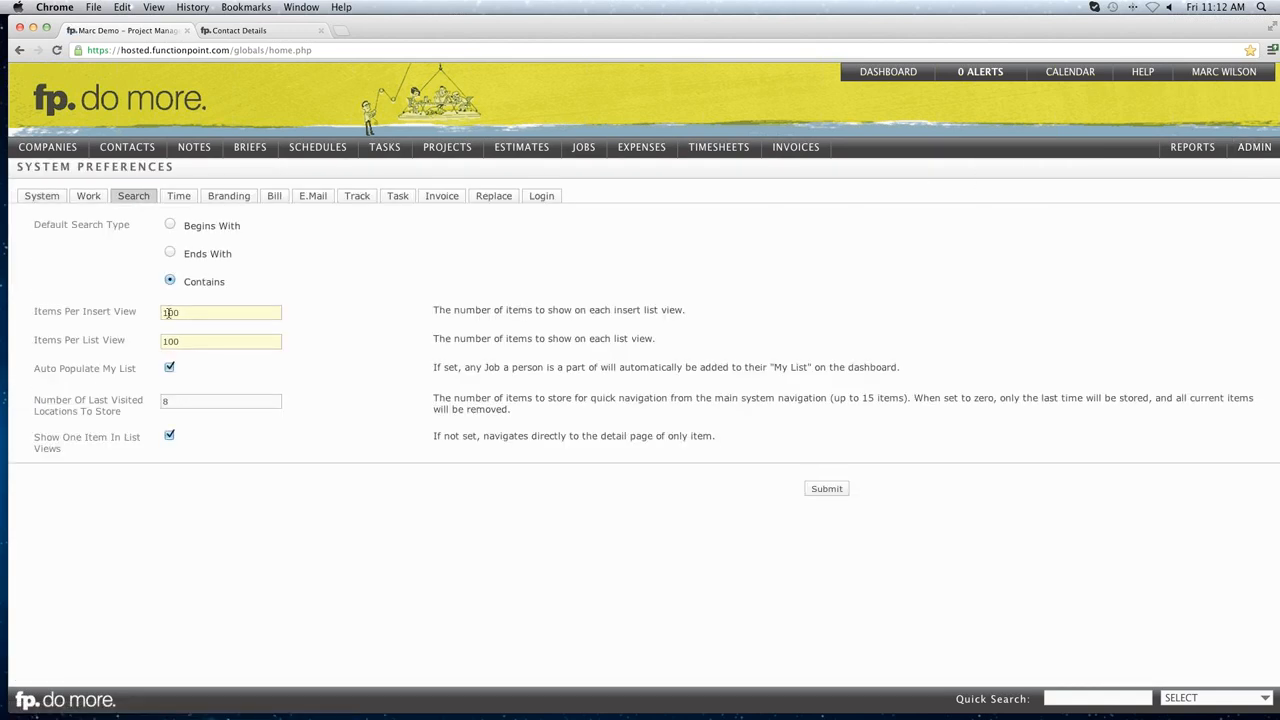
pyautogui.click(826, 489)
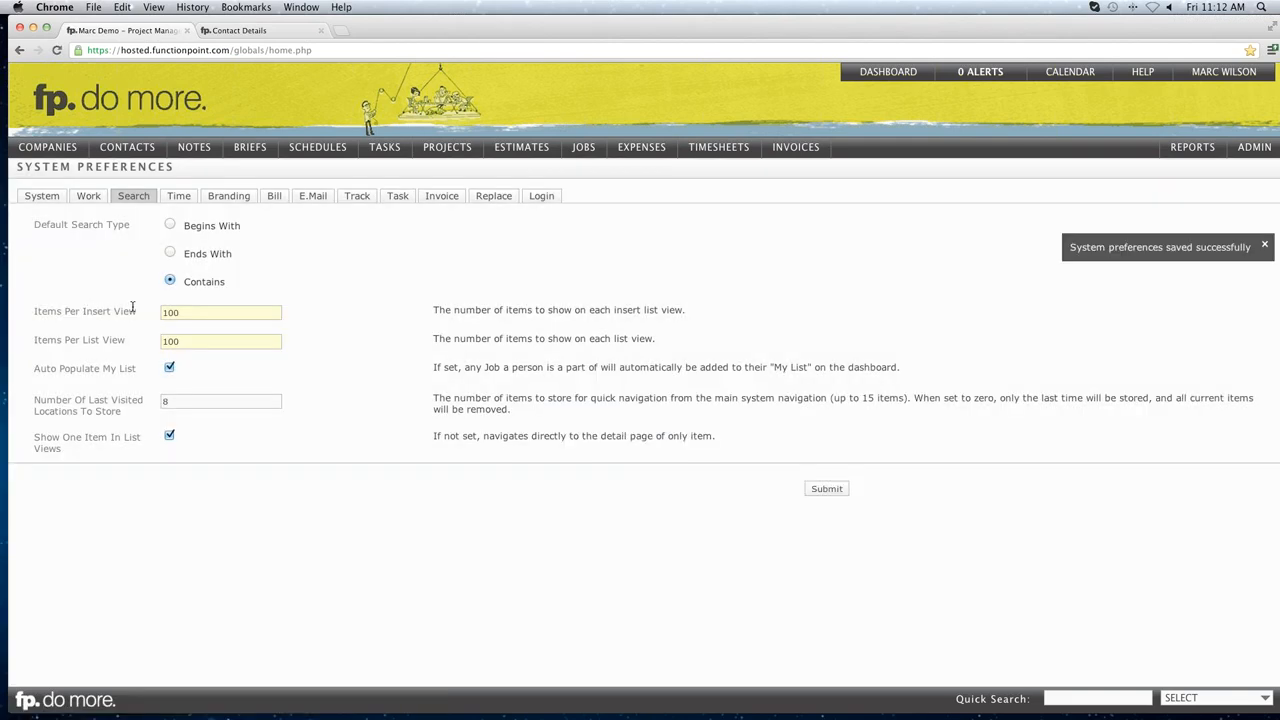
pyautogui.click(876, 82)
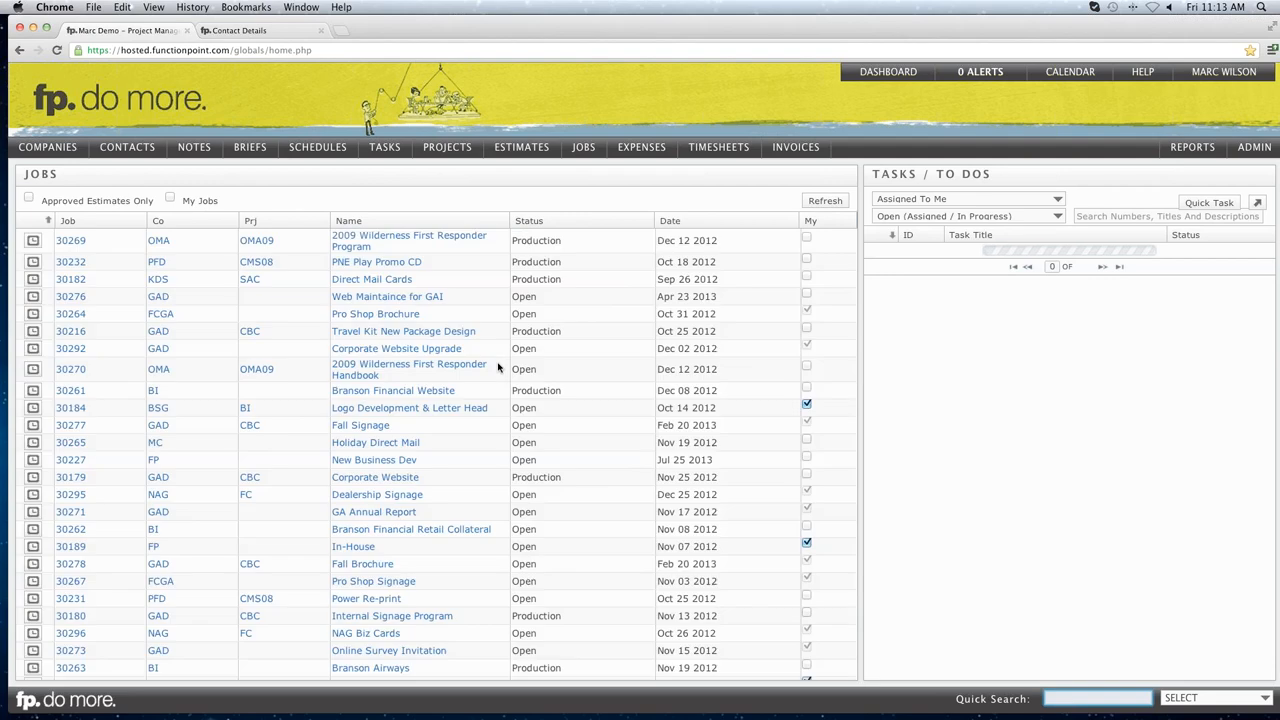
# Highlight the jobs list's '1 - 27 of 27' record count, confirming all jobs fit on one page.
pyautogui.moveTo(800, 672); pyautogui.dragTo(824, 672)
pyautogui.click(824, 672)
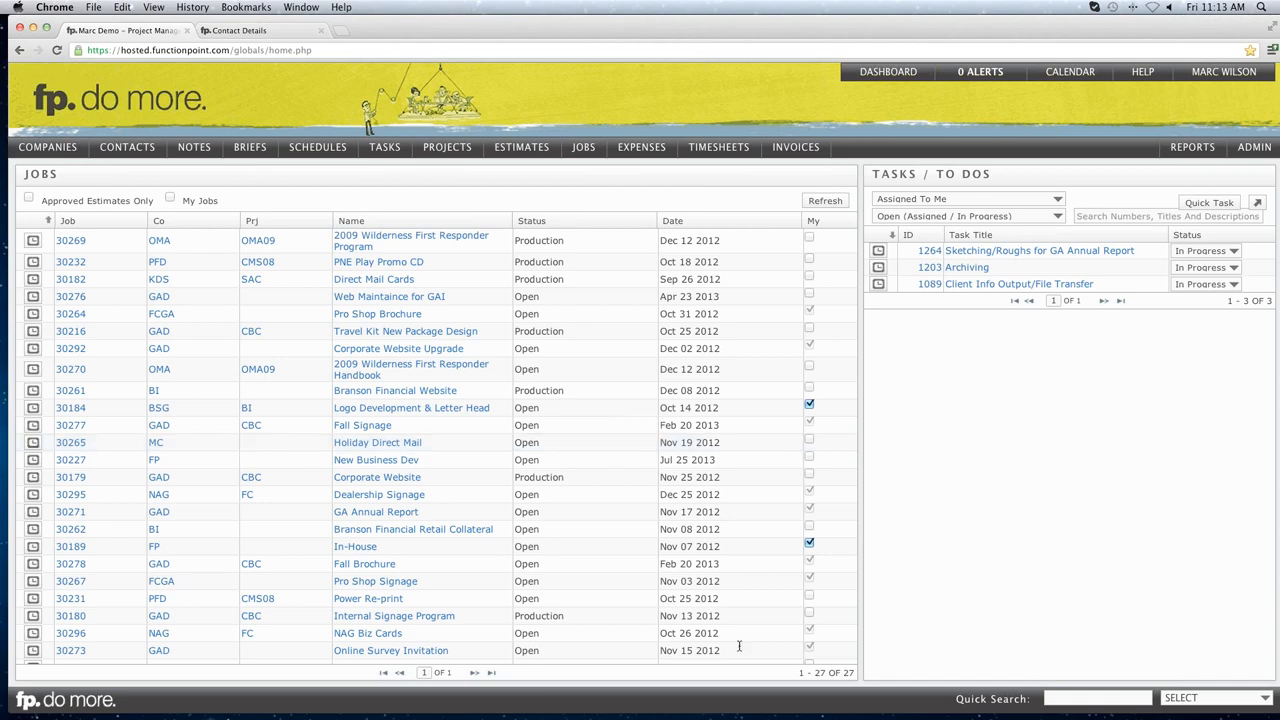
pyautogui.moveTo(798, 673); pyautogui.dragTo(825, 673)
pyautogui.click(825, 673)
pyautogui.moveTo(882, 80)
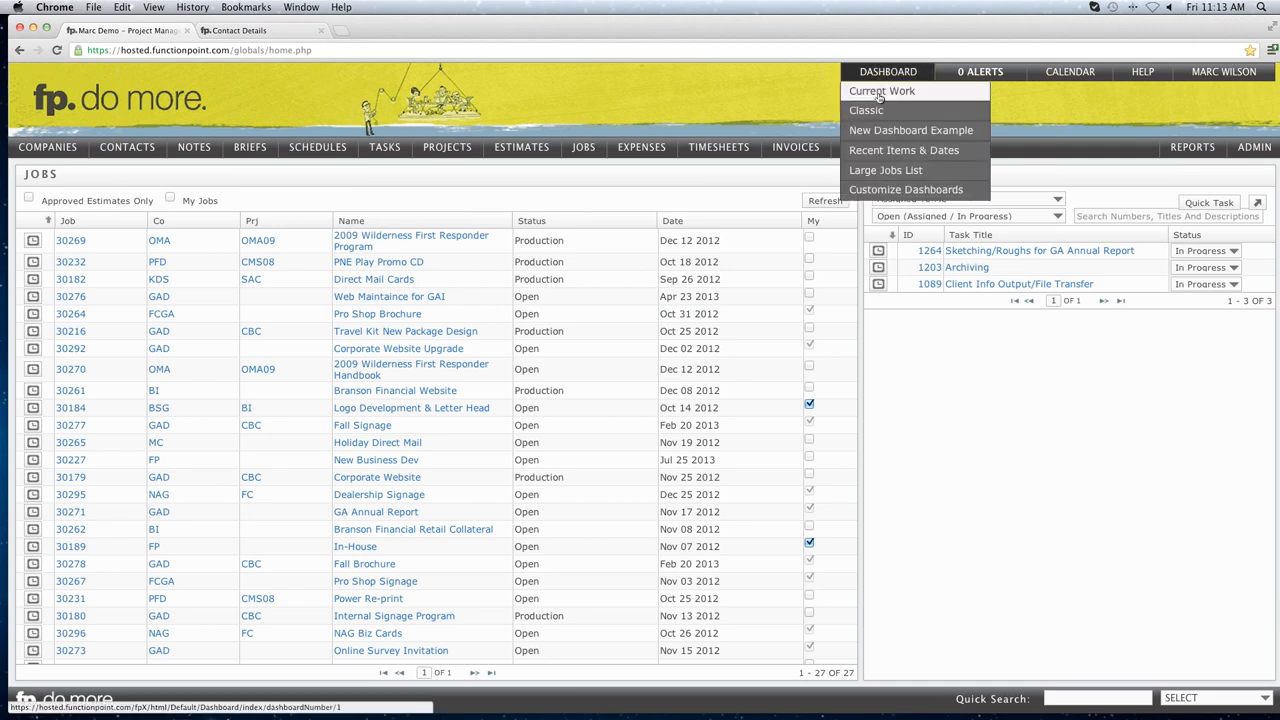
# Delete the New Dashboard Example dashboard in dashboard customisation, confirming the deletion.
pyautogui.click(893, 191)
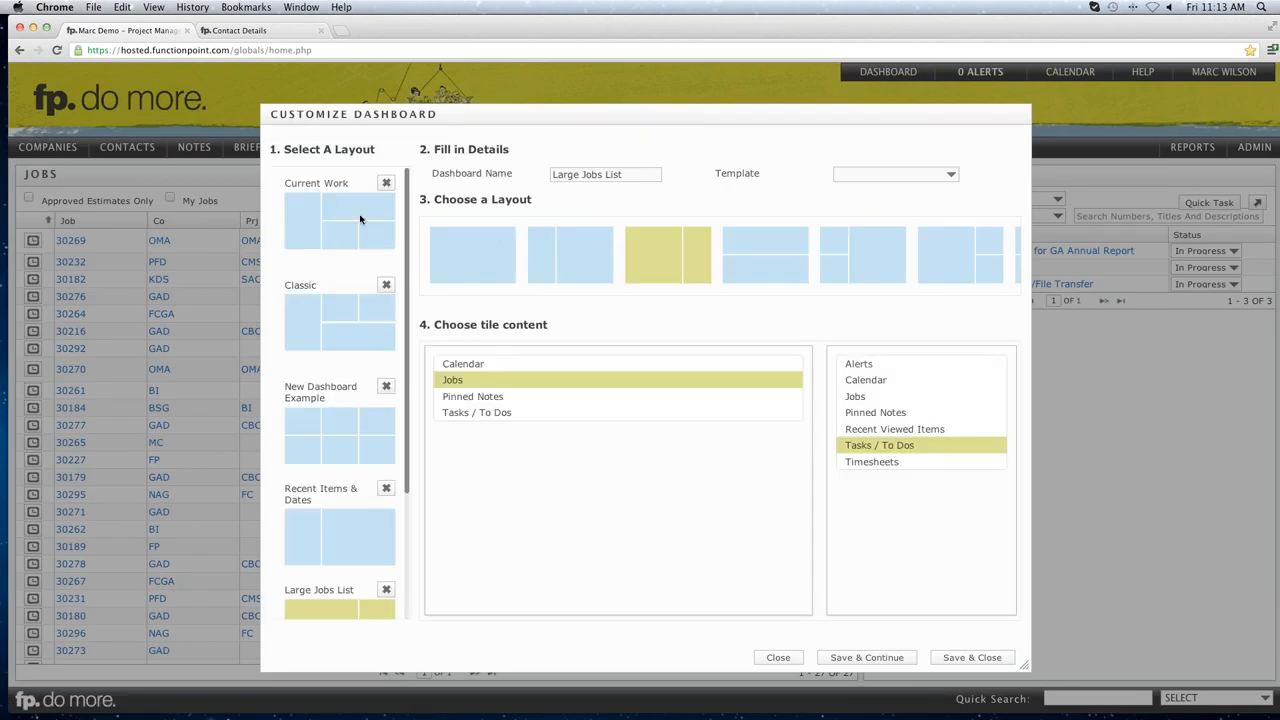
pyautogui.moveTo(286, 287); pyautogui.dragTo(385, 292)
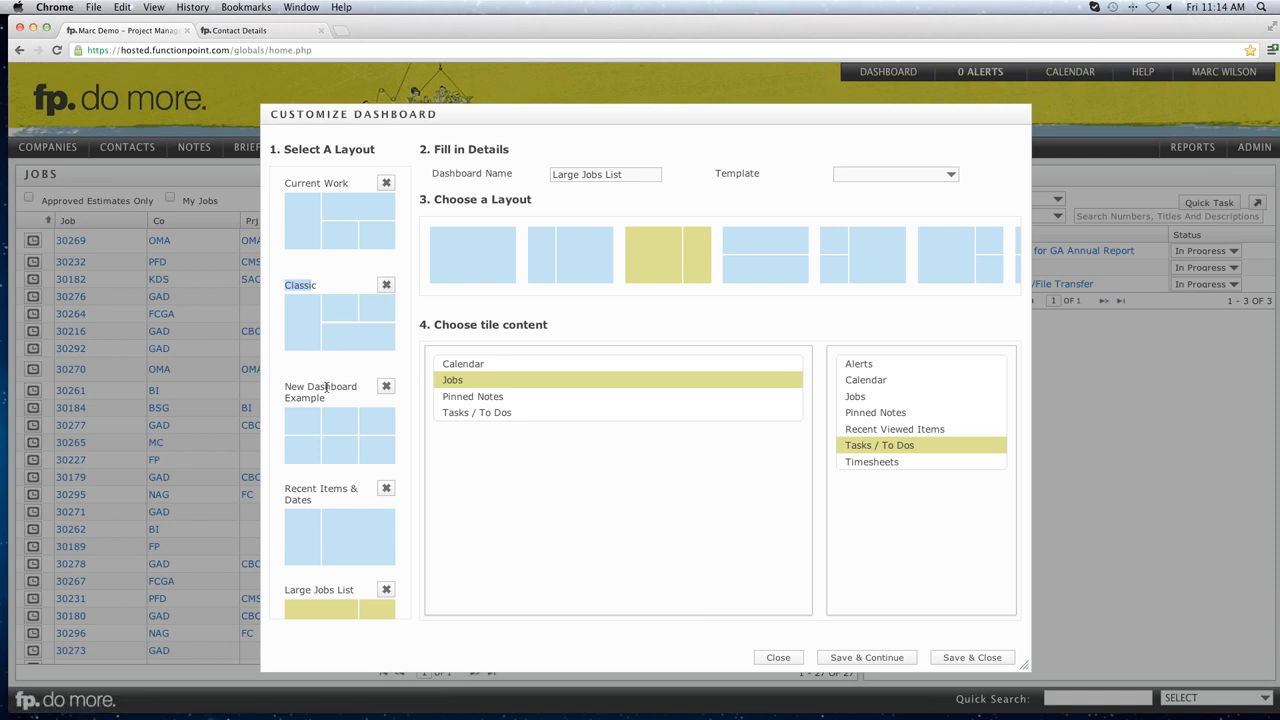
pyautogui.moveTo(286, 384); pyautogui.dragTo(317, 393)
pyautogui.click(317, 393)
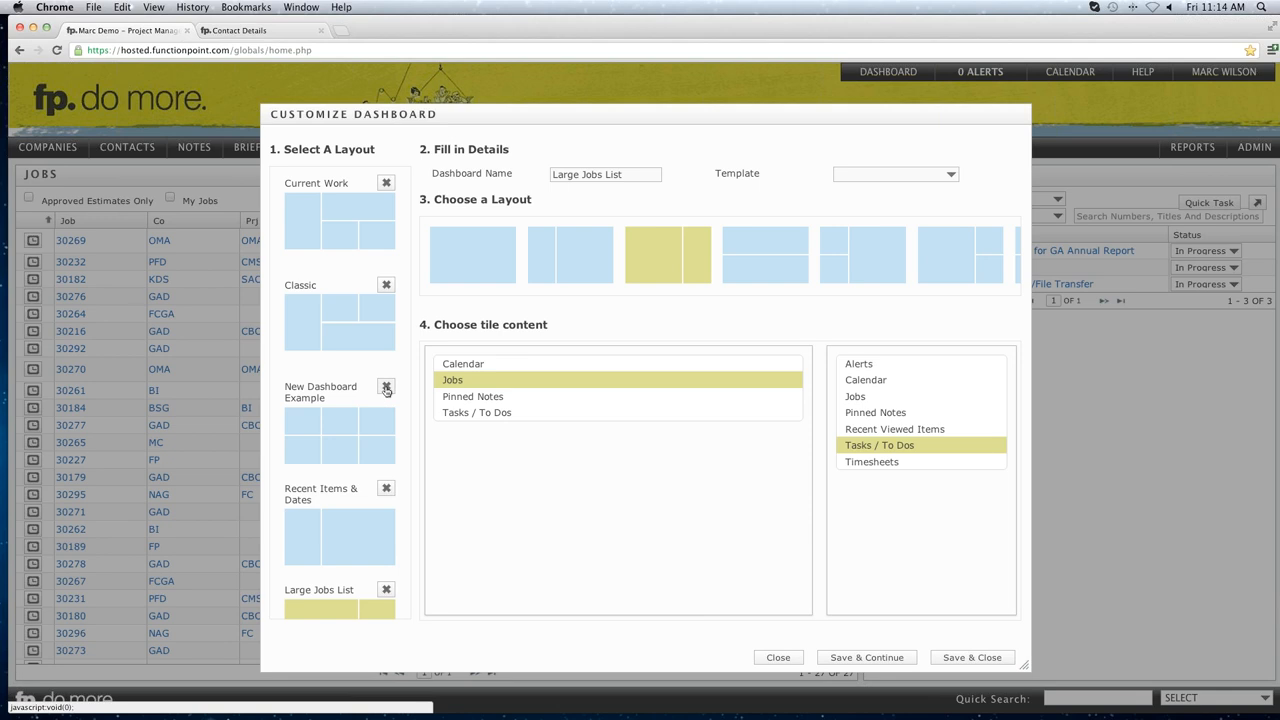
pyautogui.click(386, 388)
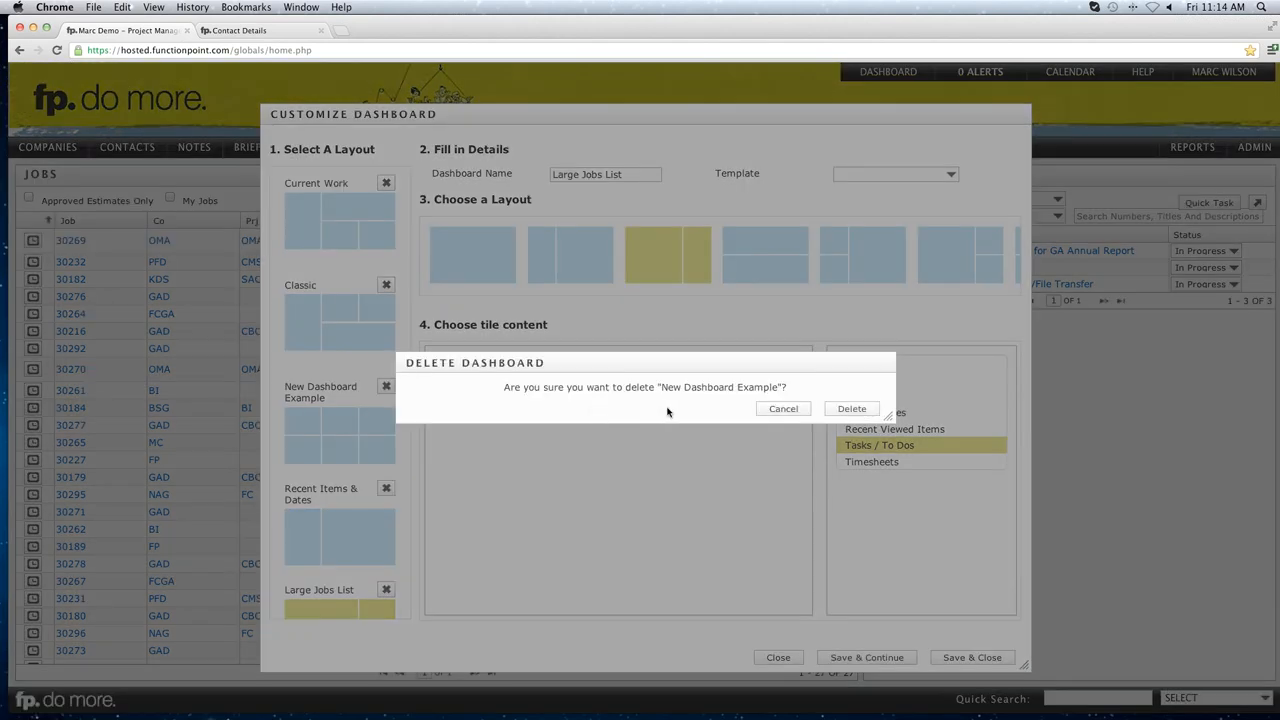
pyautogui.click(852, 410)
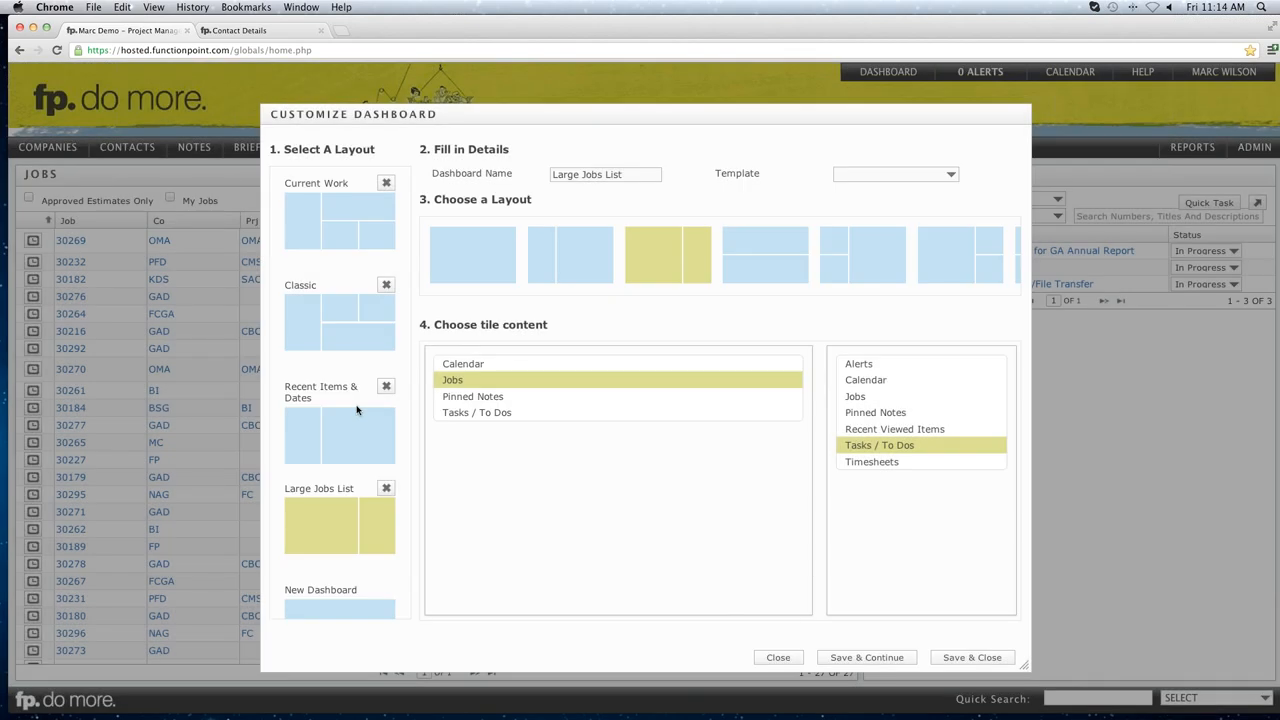
# Look over the dashboard Template list without choosing one, then close customisation.
pyautogui.click(928, 178)
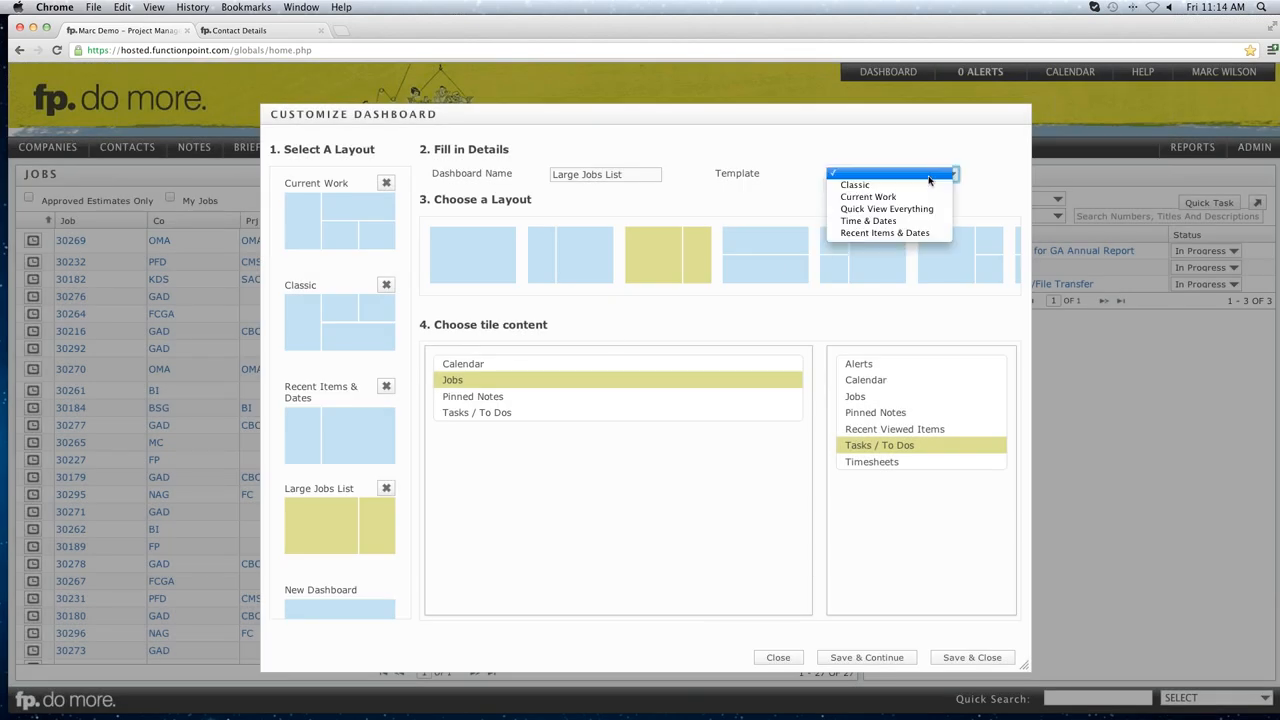
pyautogui.click(704, 151)
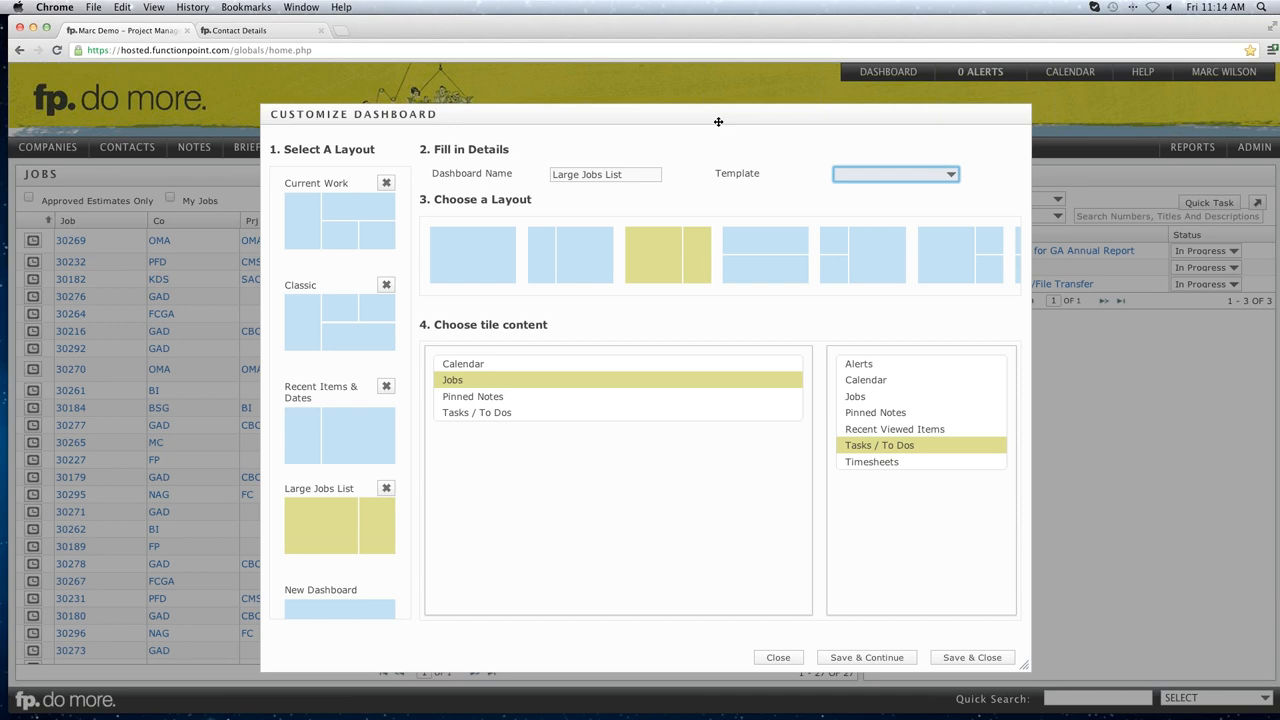
pyautogui.moveTo(711, 110); pyautogui.dragTo(695, 95)
pyautogui.click(766, 646)
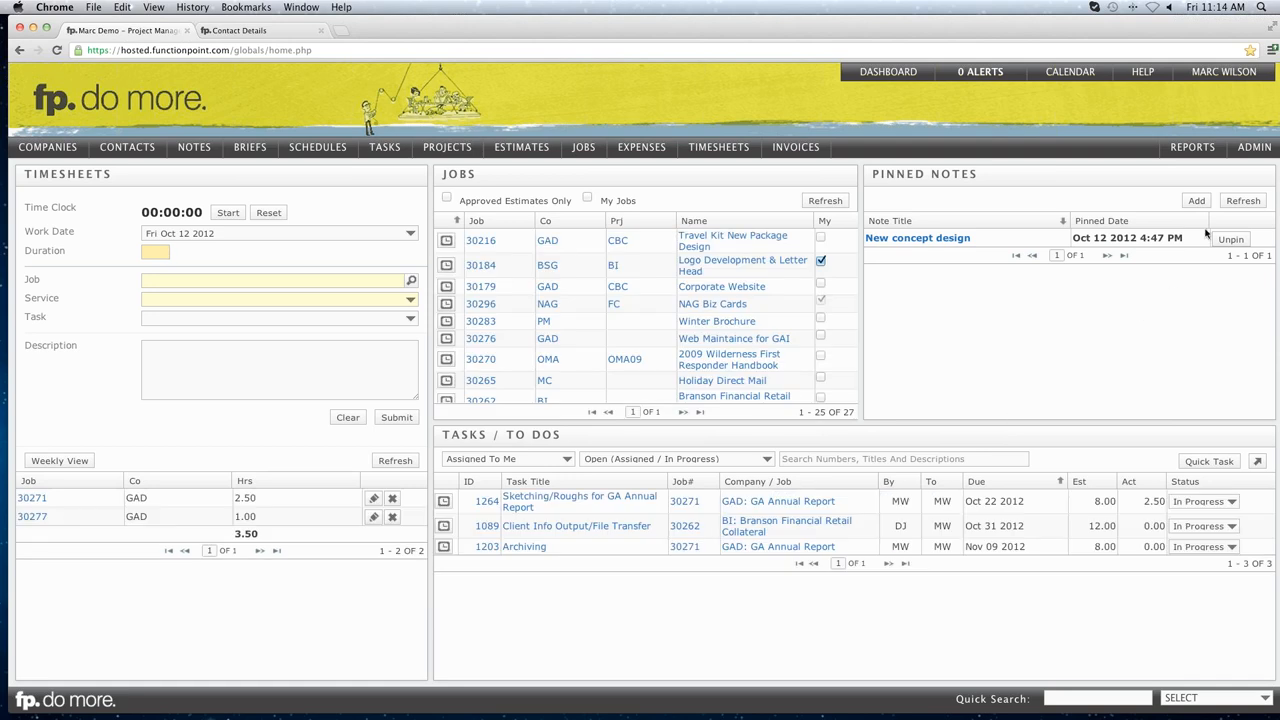
# Go to ADMIN > Rate And Staff Management > Manage Permission Sets.
pyautogui.moveTo(1246, 158)
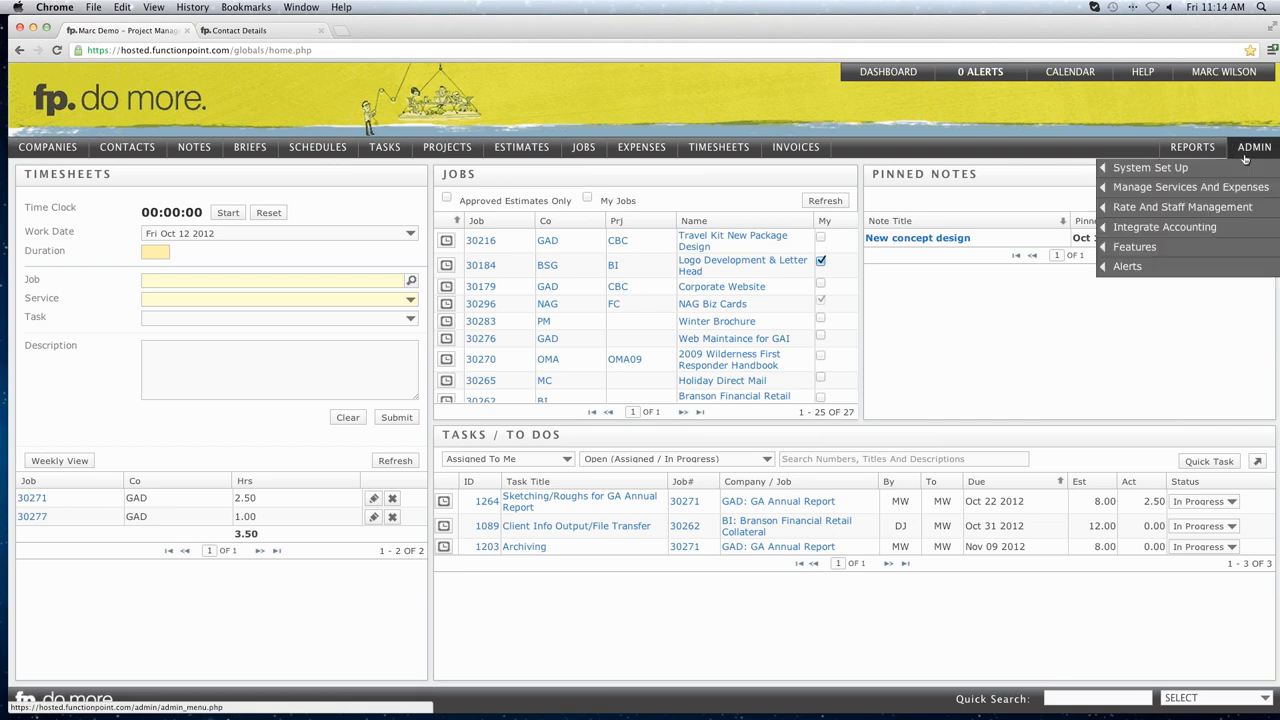
pyautogui.moveTo(1100, 208)
pyautogui.click(990, 287)
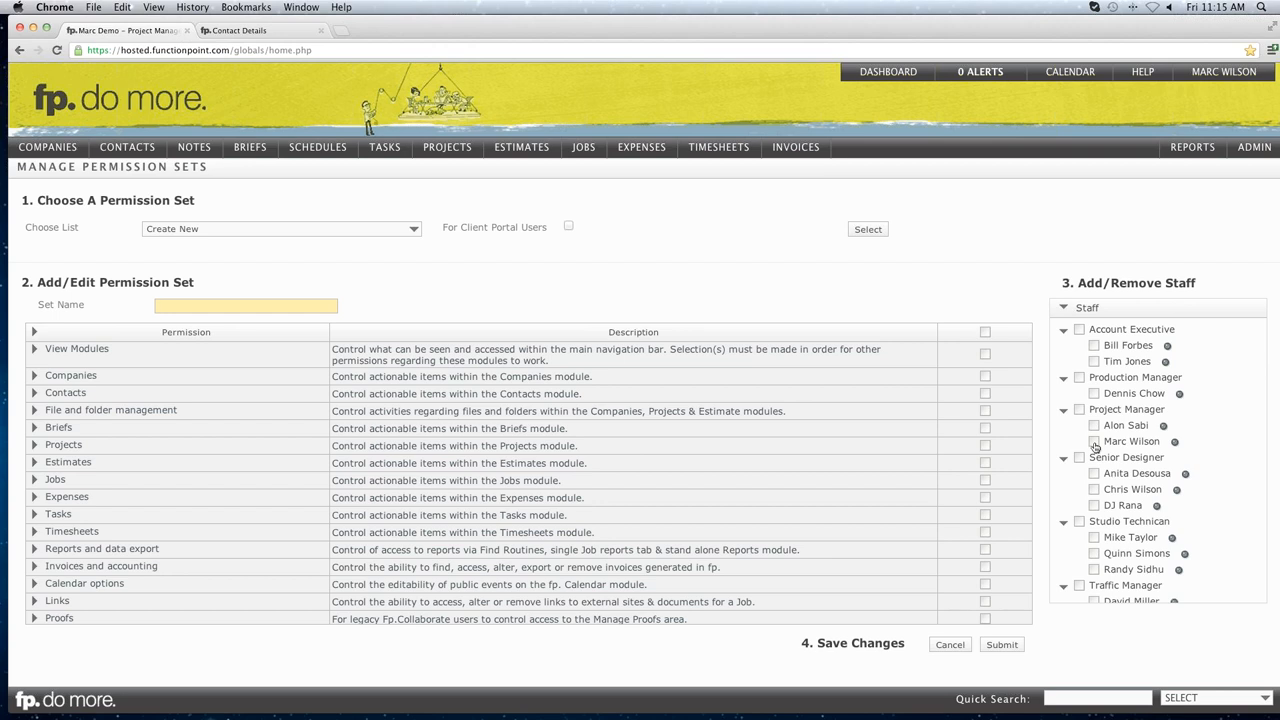
# Tick the Project Manager staff group, then leave unsaved for the main DASHBOARD.
pyautogui.click(1079, 412)
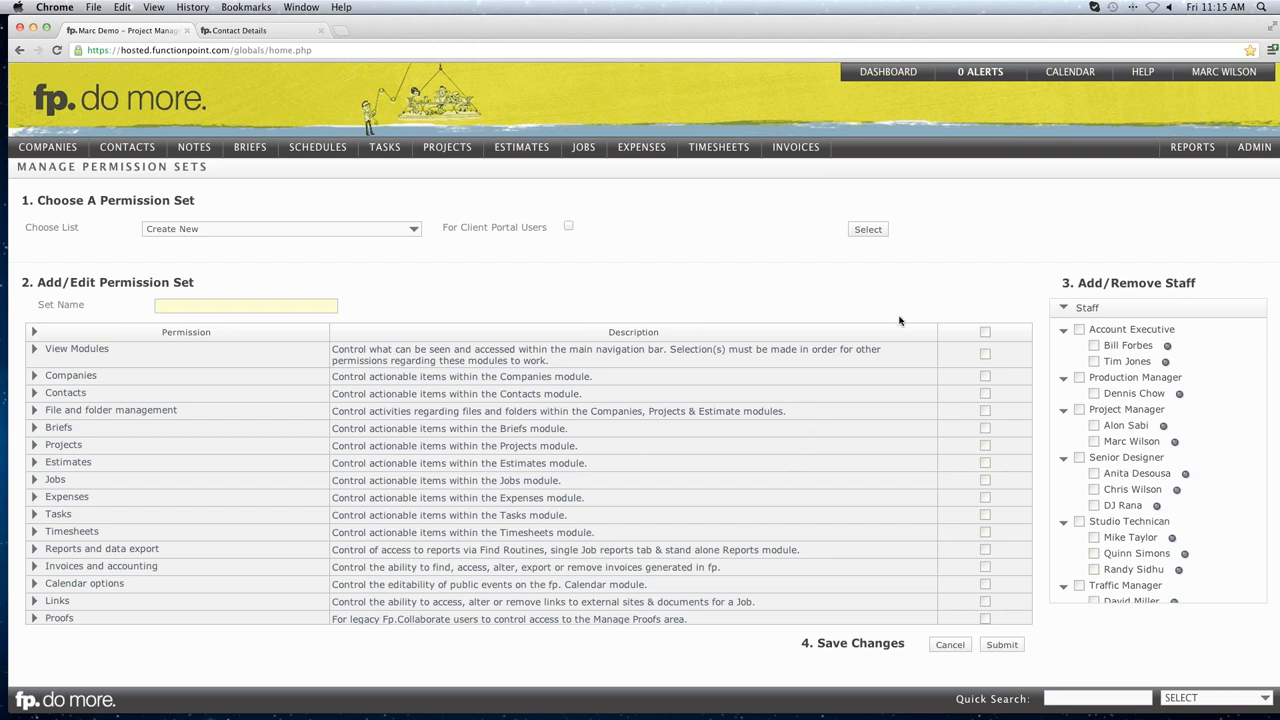
pyautogui.click(881, 77)
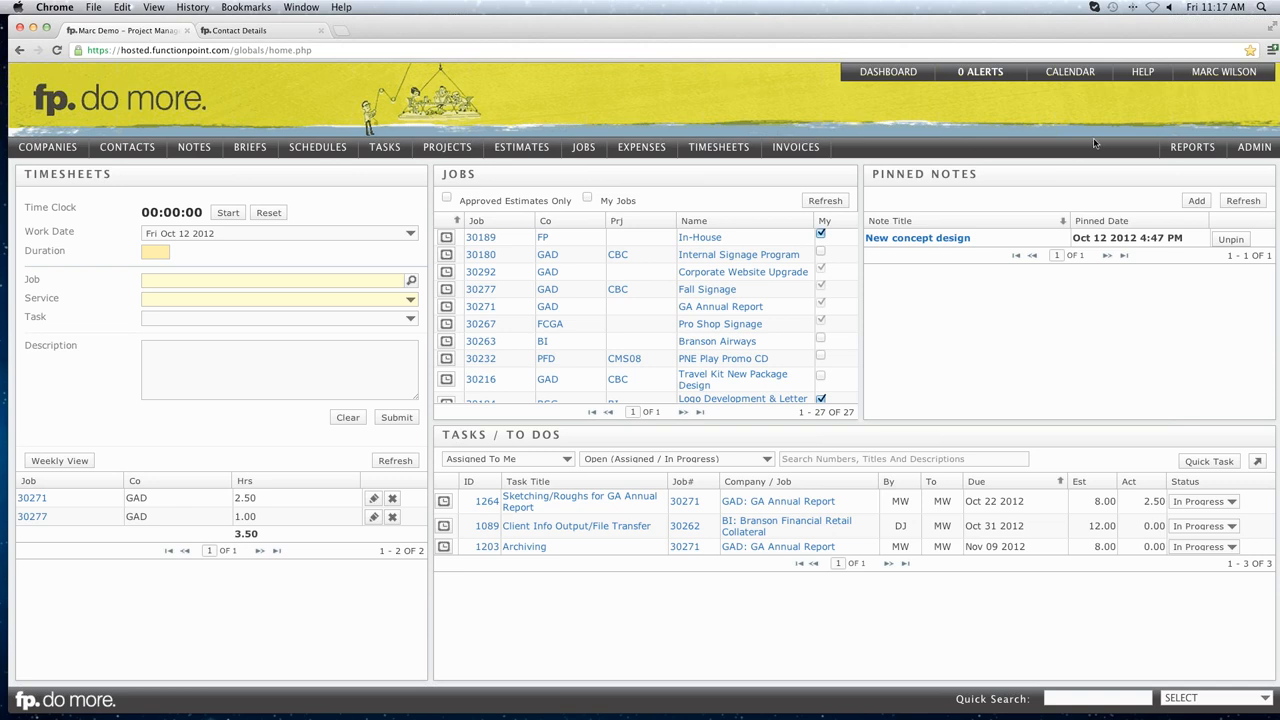
# Open HELP > Community Forum in a new tab and go to its HOME page.
pyautogui.moveTo(1137, 78)
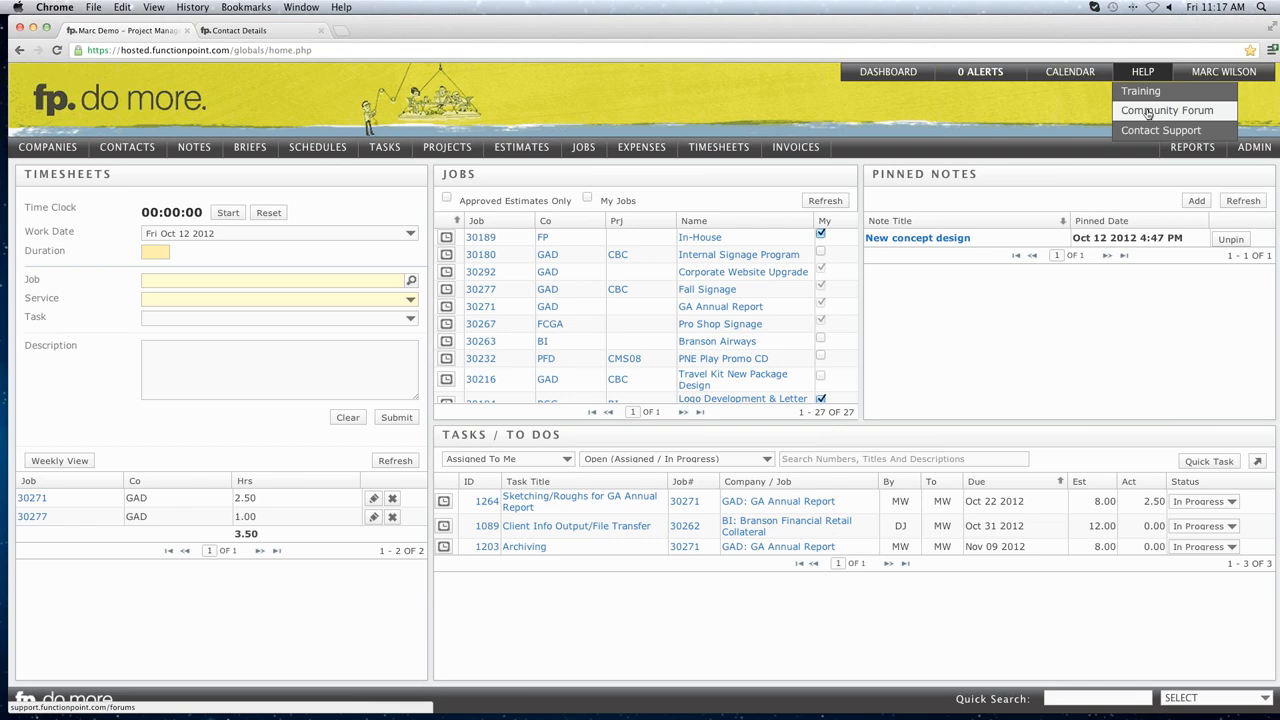
pyautogui.click(1147, 112)
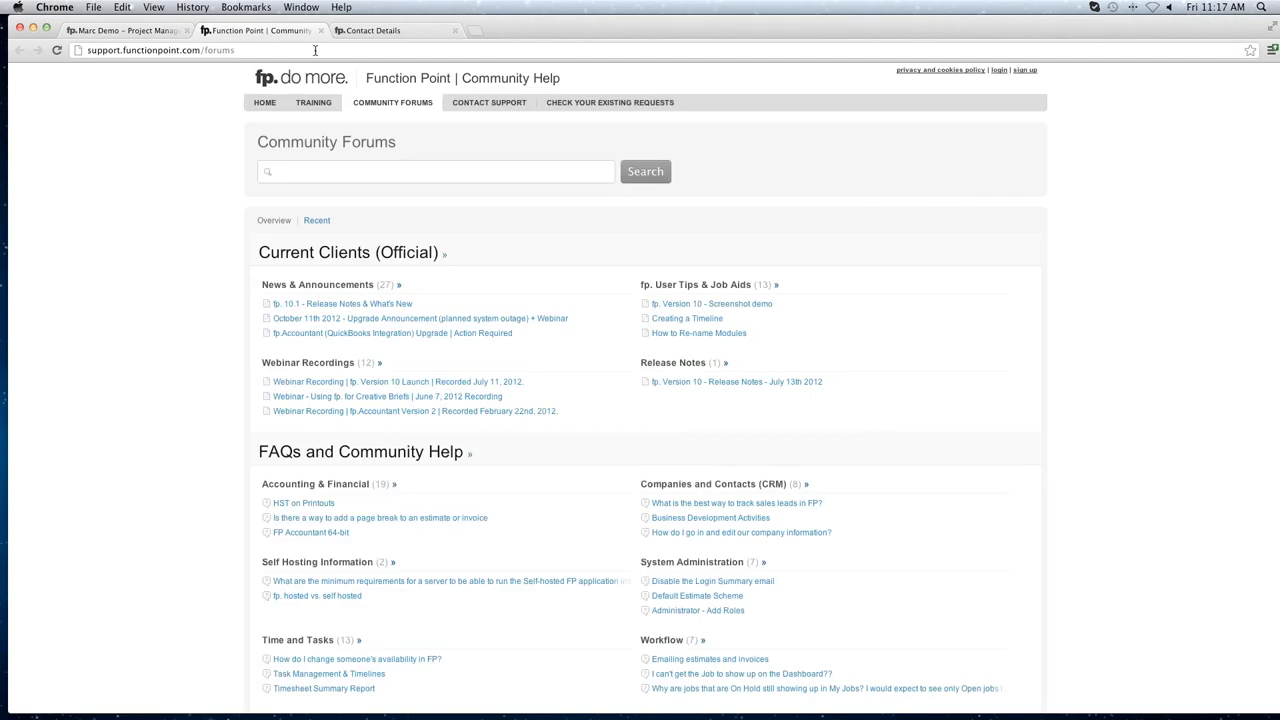
pyautogui.click(264, 104)
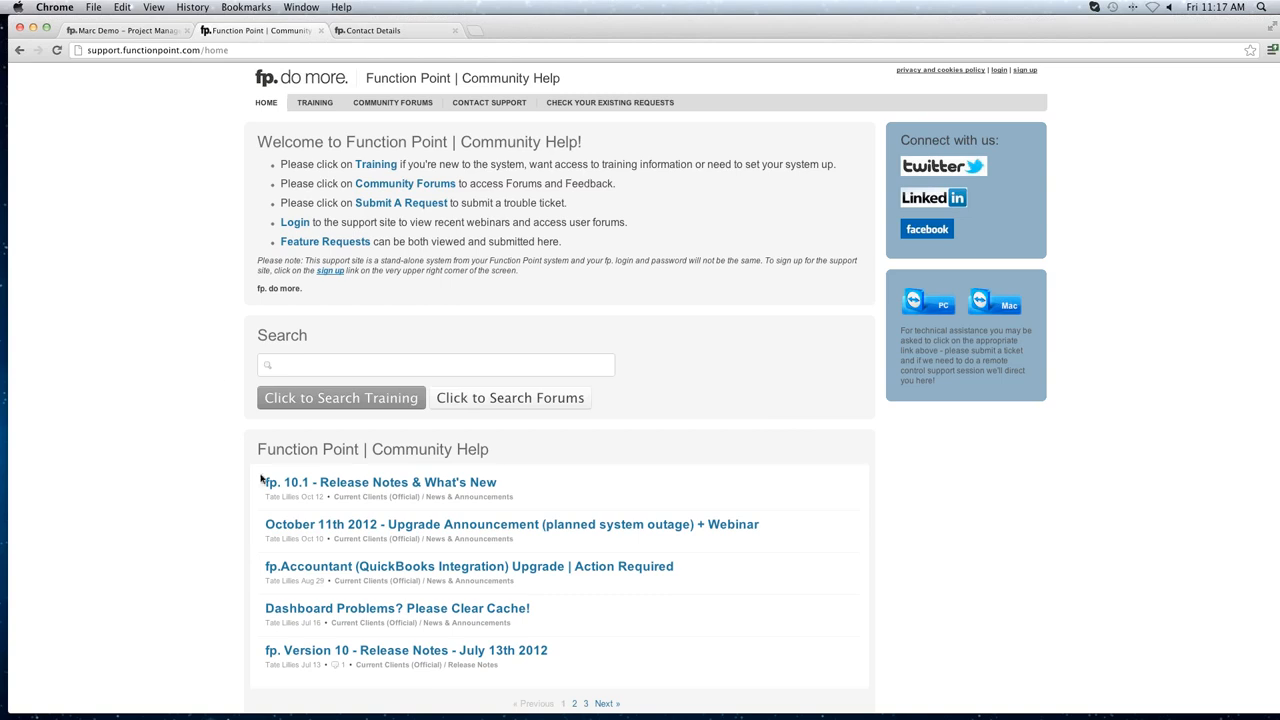
# Open the fp. 10.1 release notes and its customizing-dashboard guide, previewing the enlarged screenshot.
pyautogui.click(381, 484)
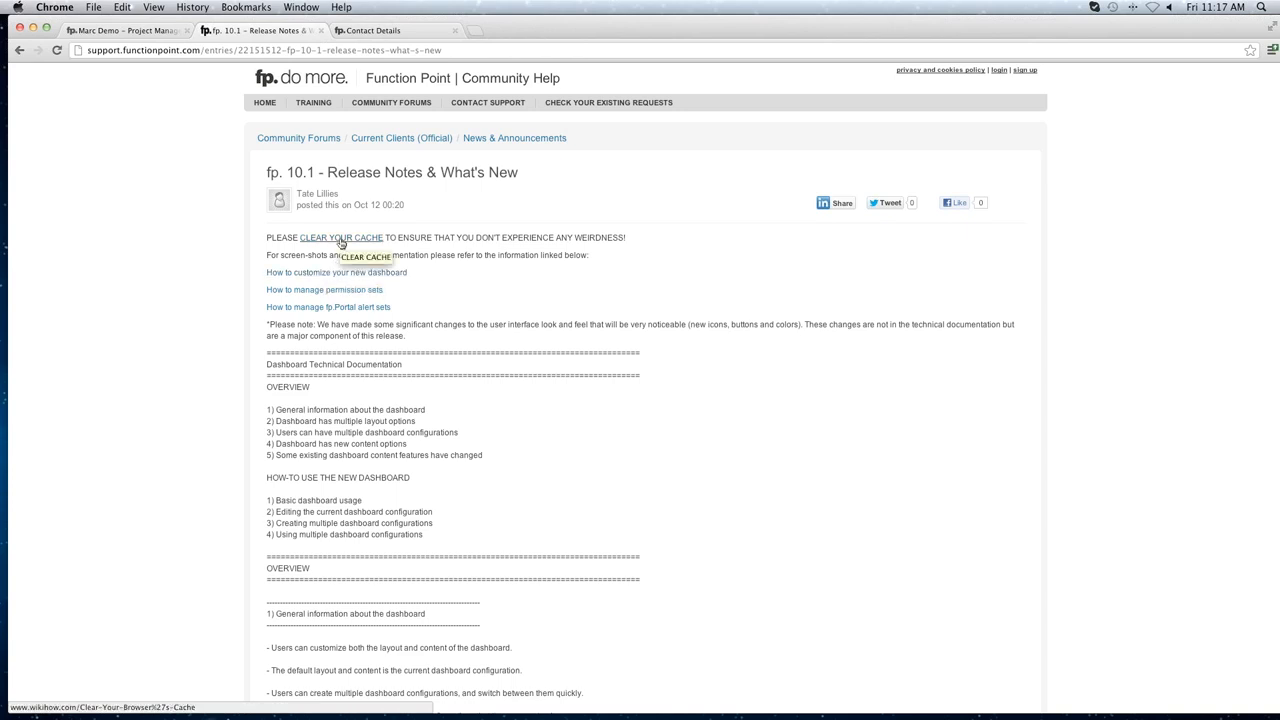
pyautogui.click(334, 273)
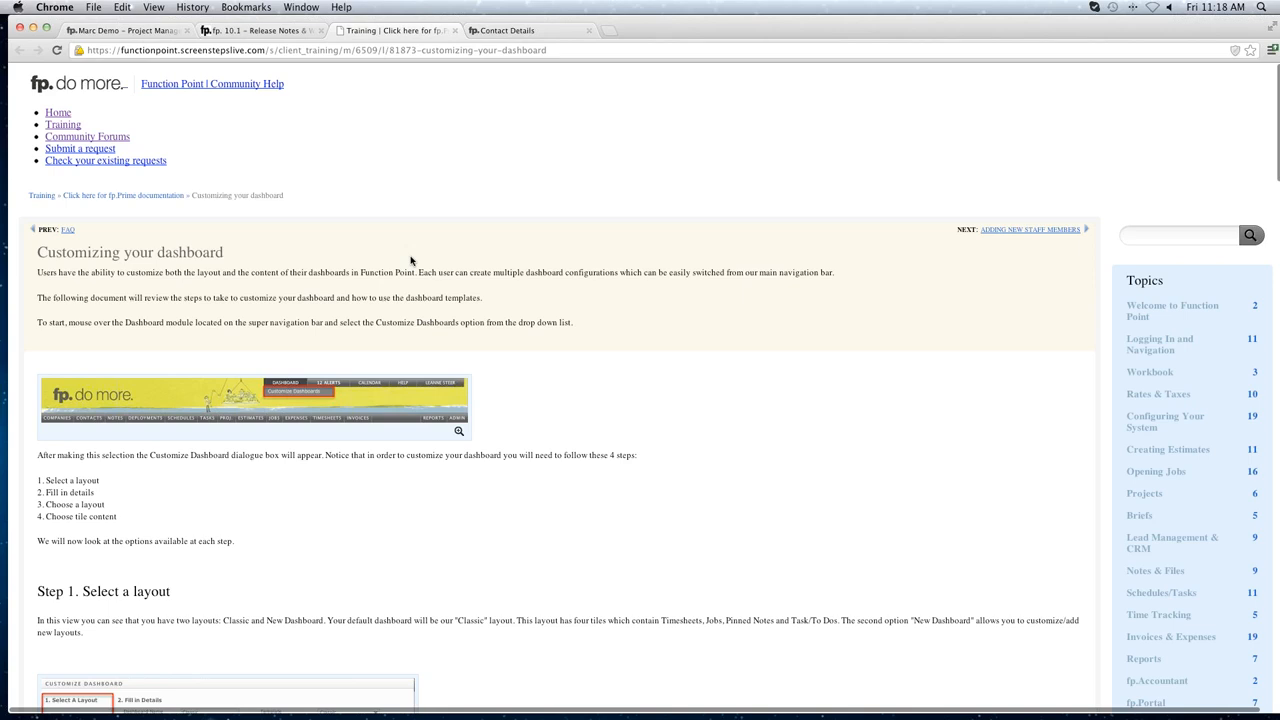
pyautogui.scroll(-1, 410, 260)
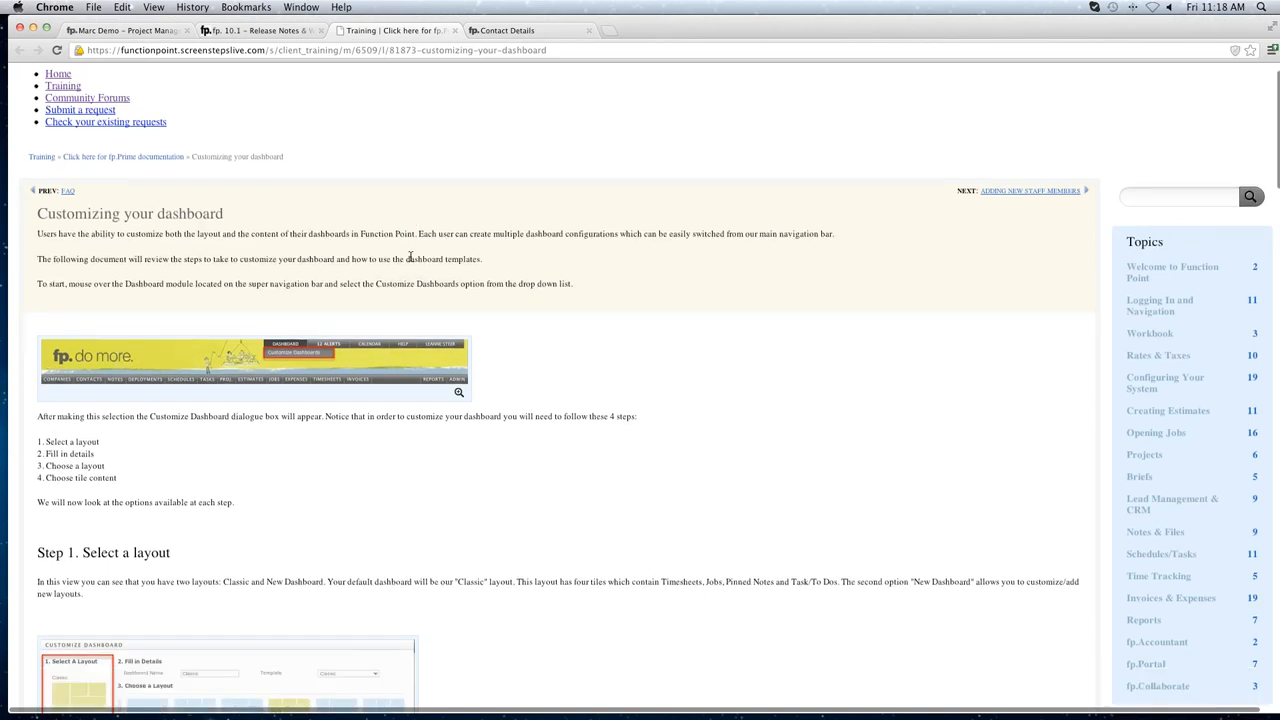
pyautogui.scroll(-10, 410, 258)
pyautogui.click(410, 258)
pyautogui.click(776, 538)
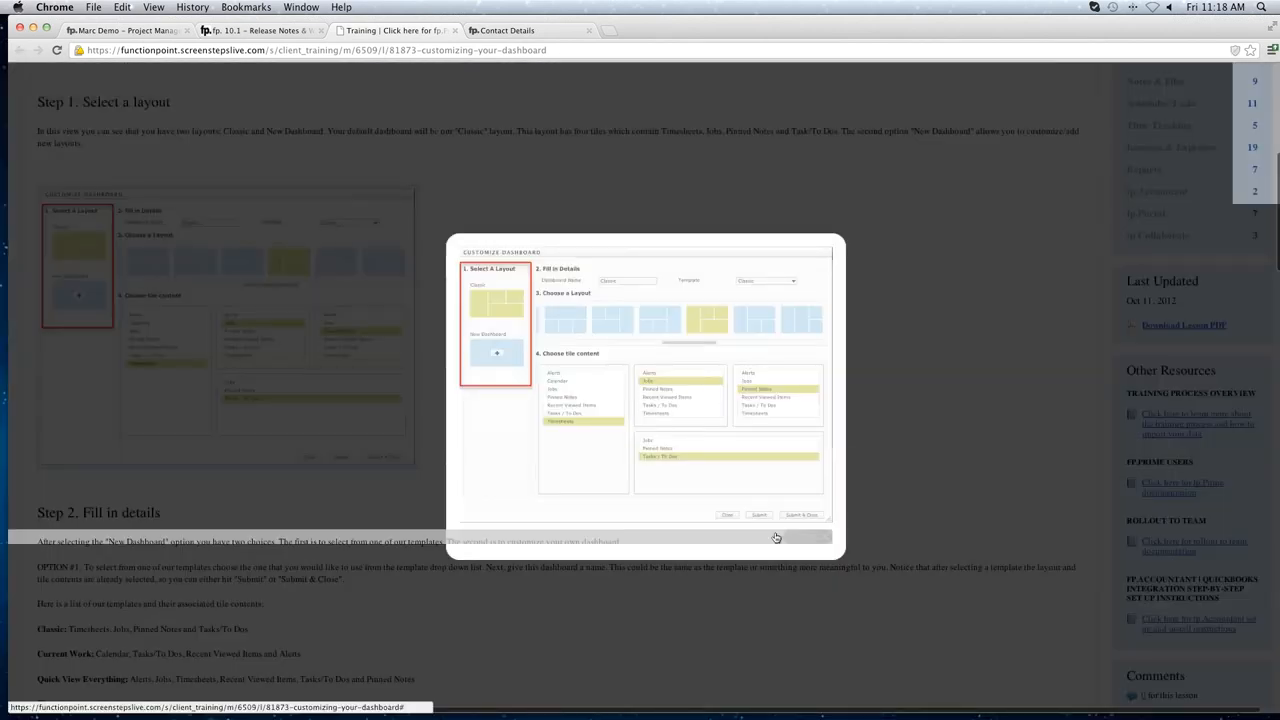
# Read through the dashboard customisation guide, then close its tab.
pyautogui.scroll(-4, 419, 309)
pyautogui.scroll(-12, 434, 306)
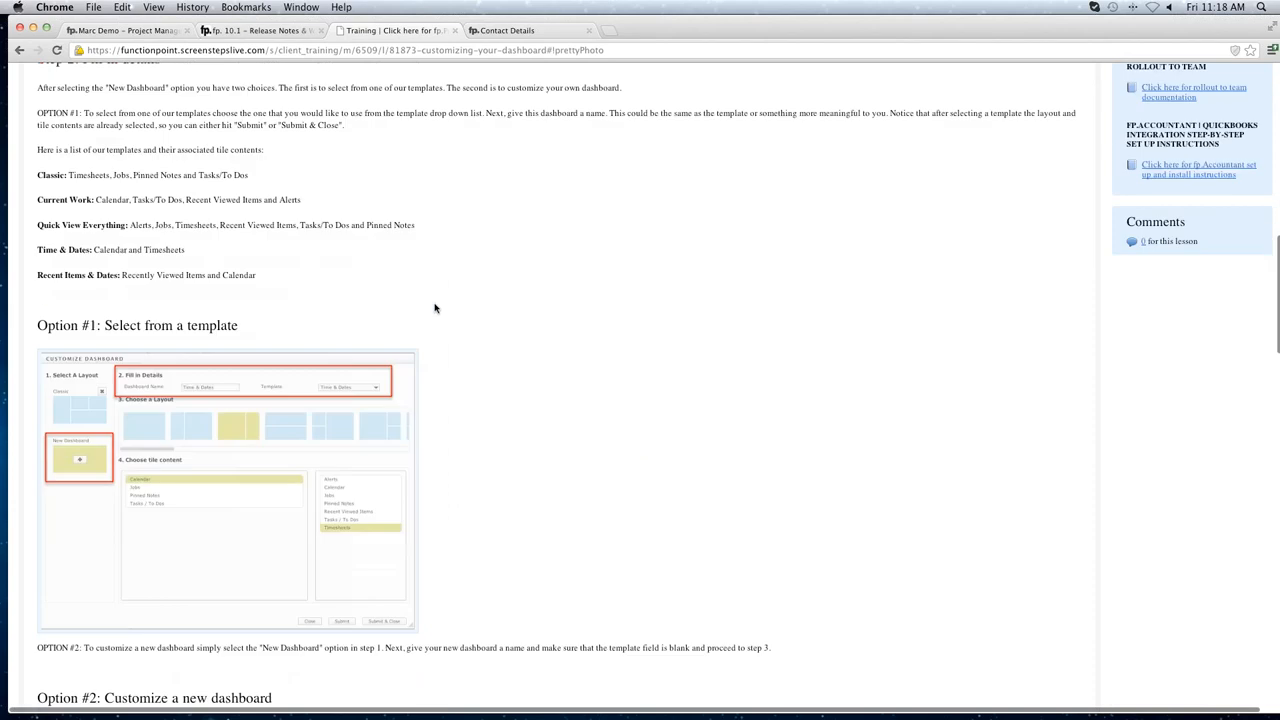
pyautogui.scroll(-3, 471, 292)
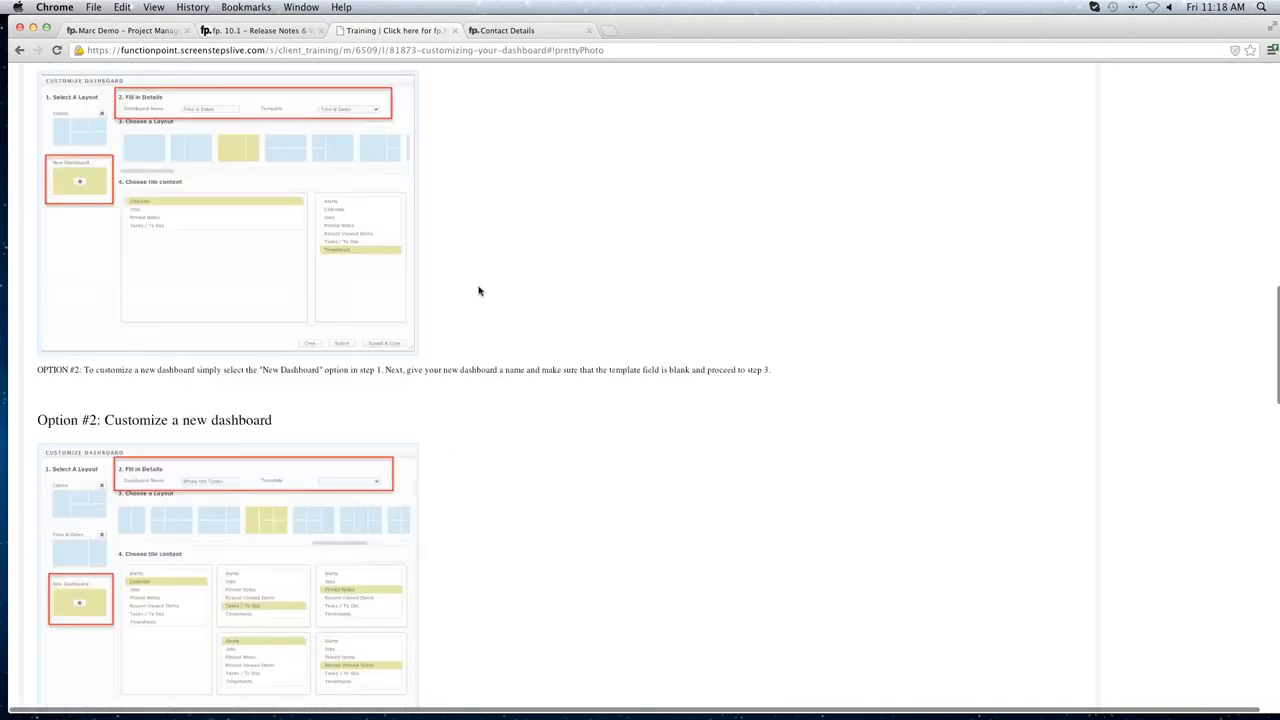
pyautogui.scroll(-6, 478, 291)
pyautogui.scroll(-1, 478, 291)
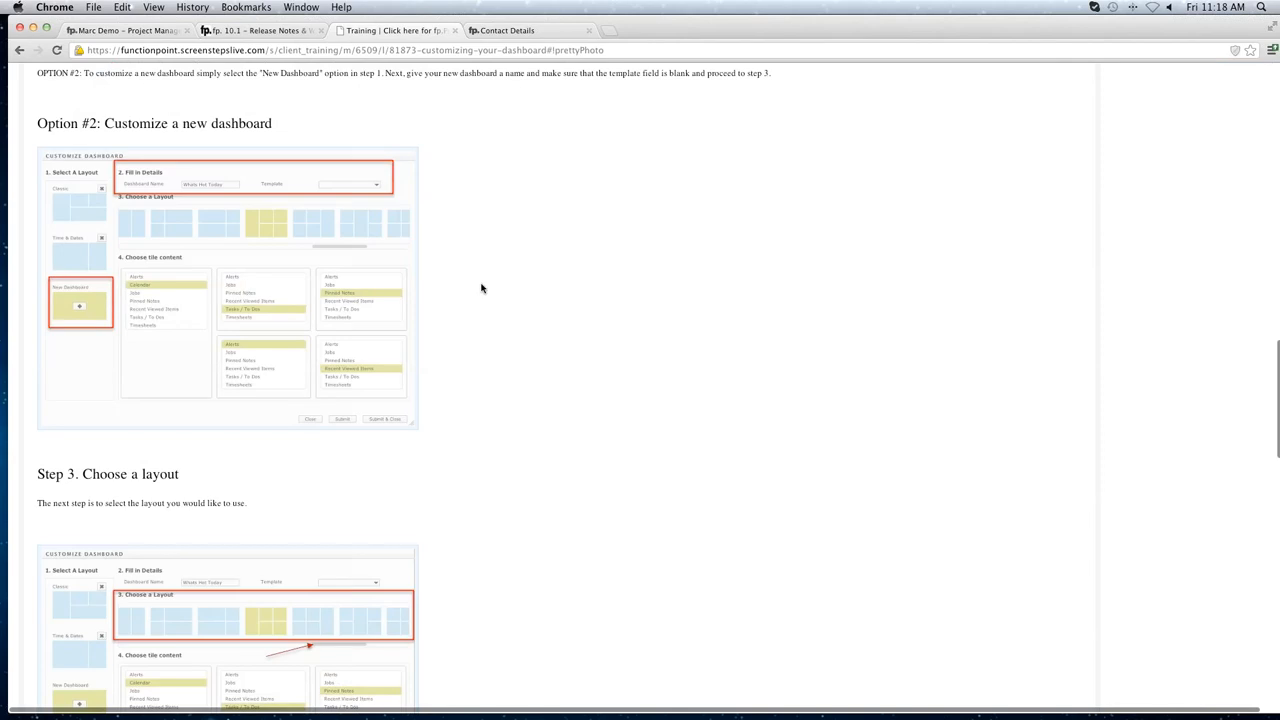
pyautogui.scroll(-5, 481, 288)
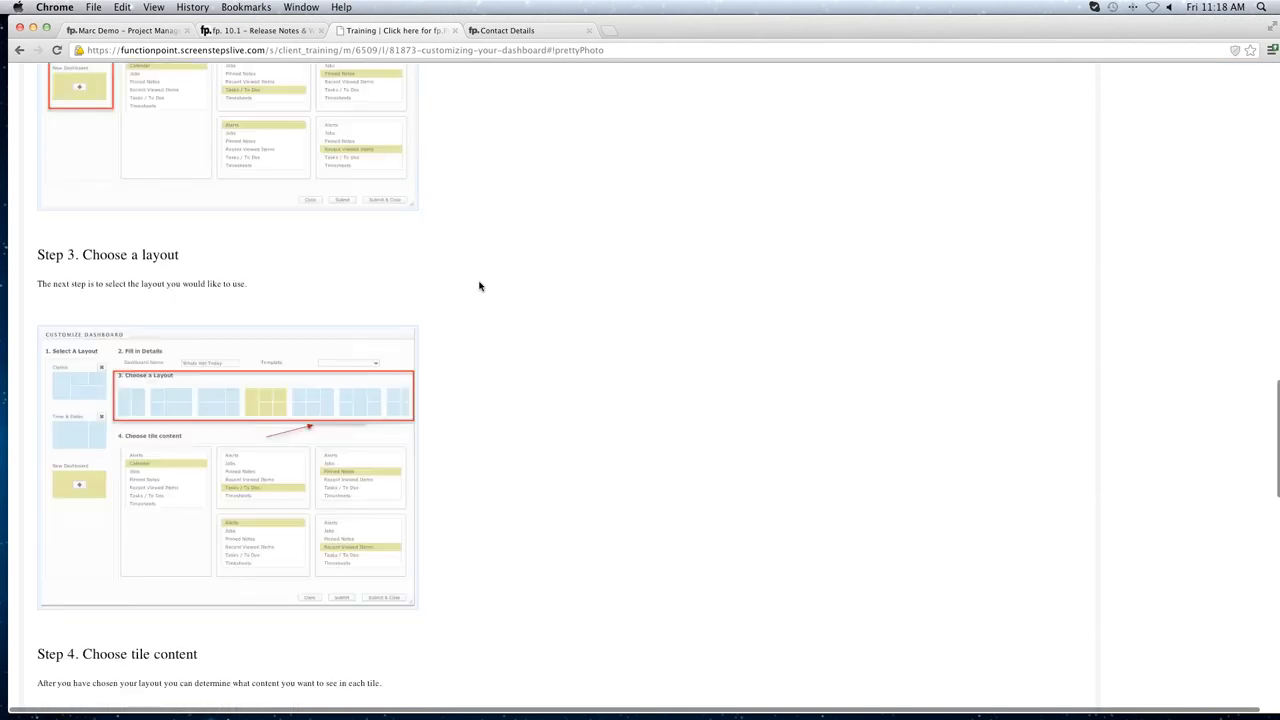
pyautogui.scroll(-8, 480, 287)
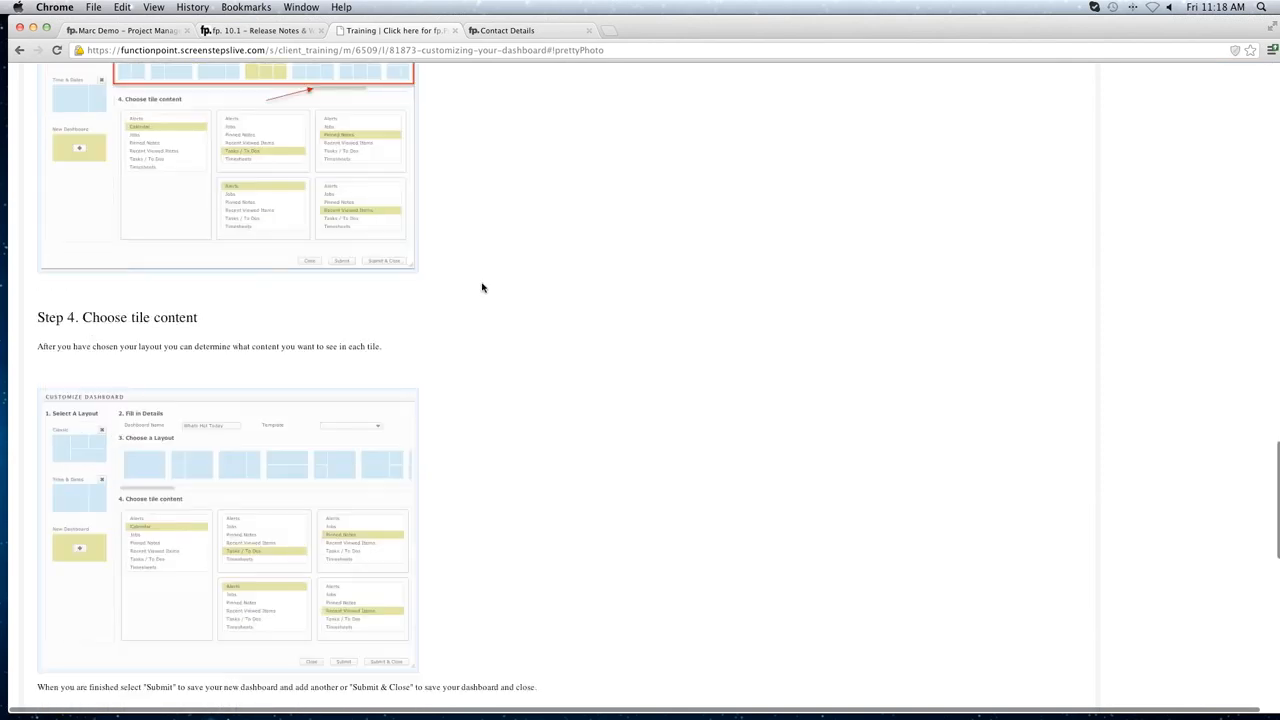
pyautogui.scroll(10, 481, 288)
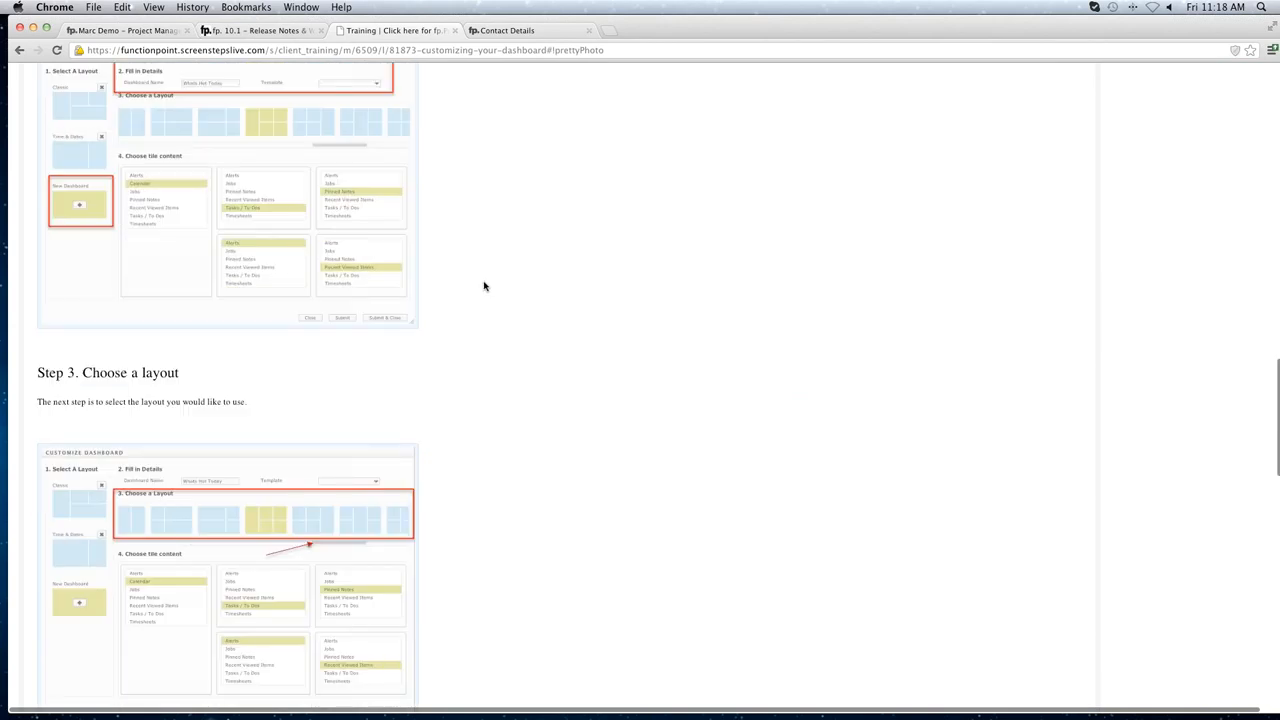
pyautogui.scroll(8, 484, 286)
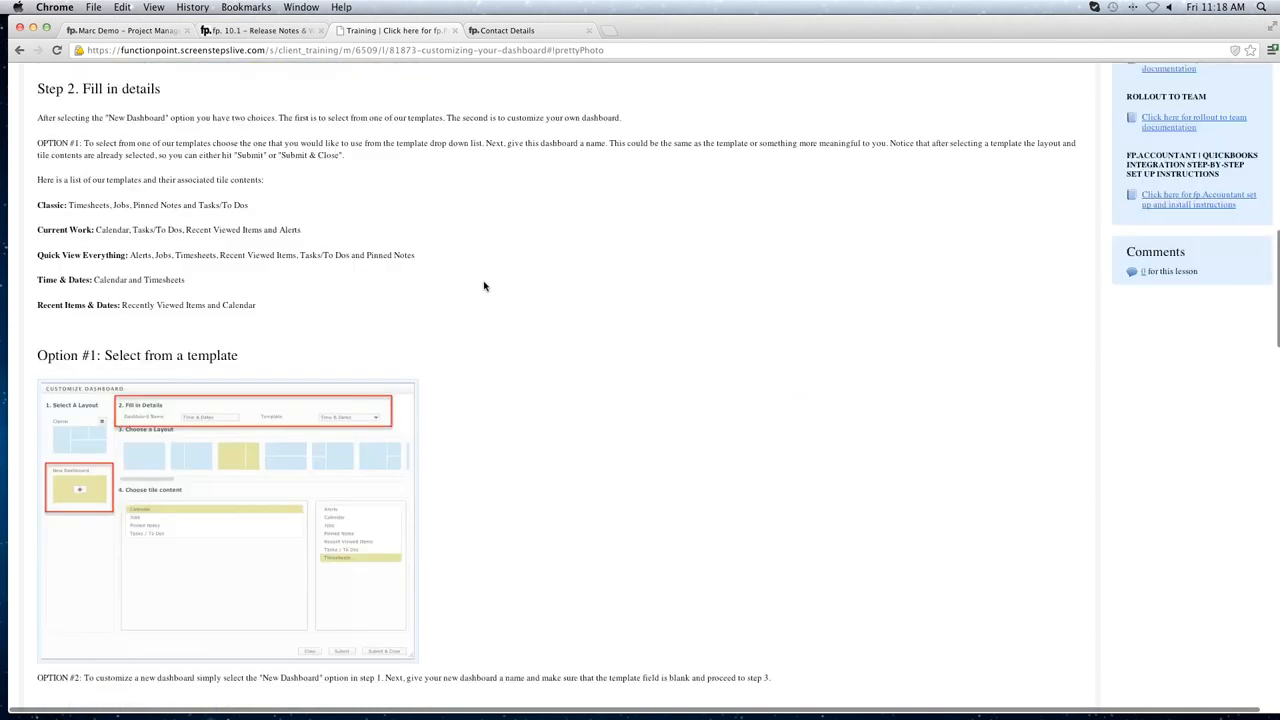
pyautogui.scroll(20, 484, 286)
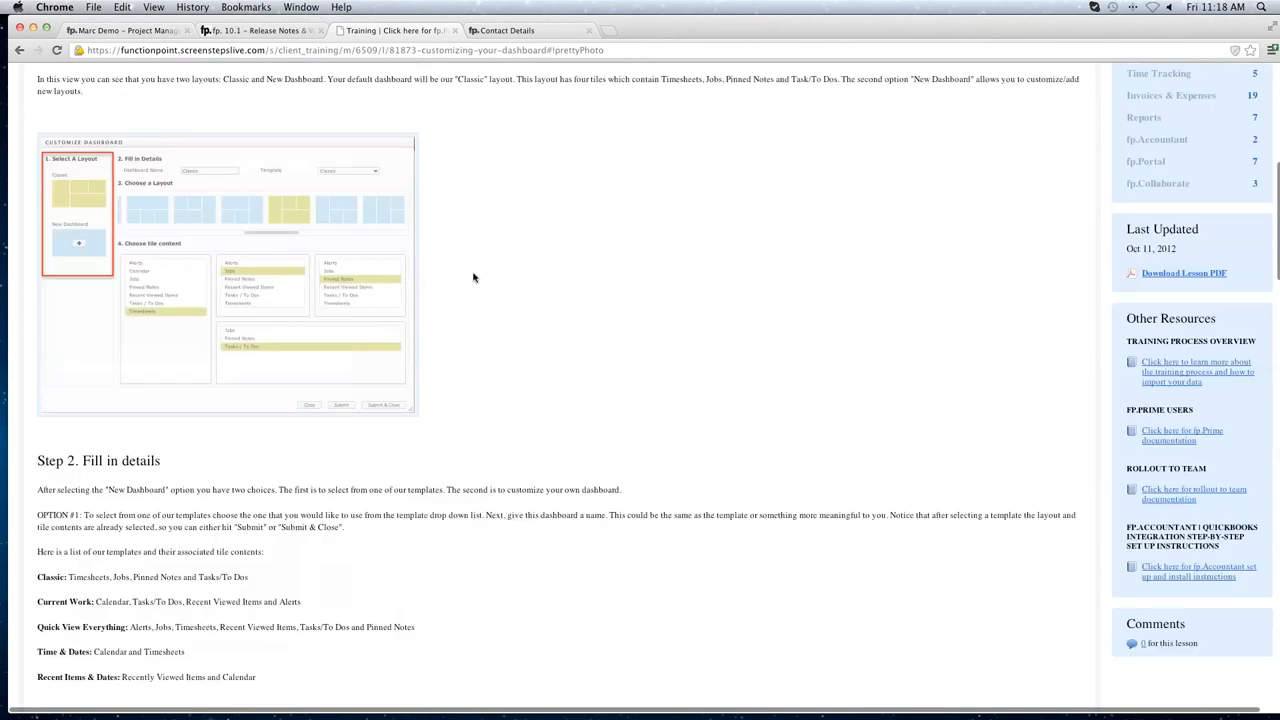
pyautogui.click(454, 30)
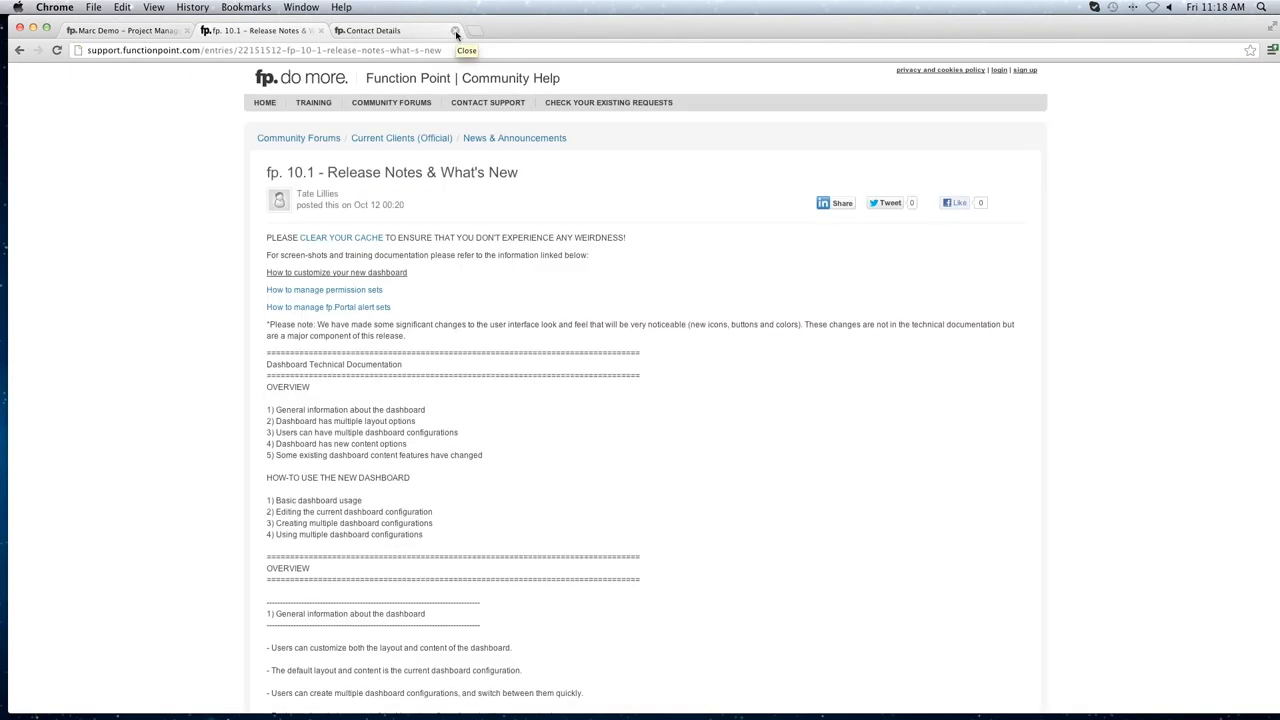
# Close the Release Notes and Contact Details tabs, then switch to GoToMeeting and back.
pyautogui.click(321, 31)
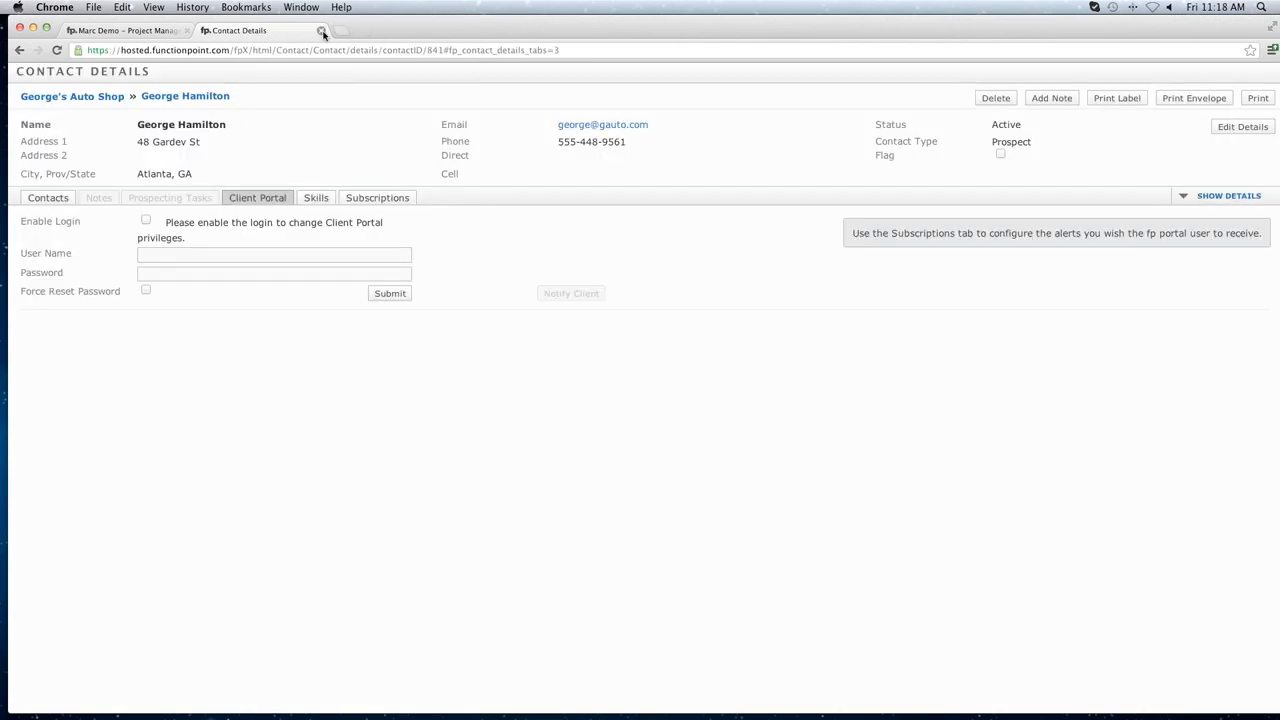
pyautogui.click(321, 31)
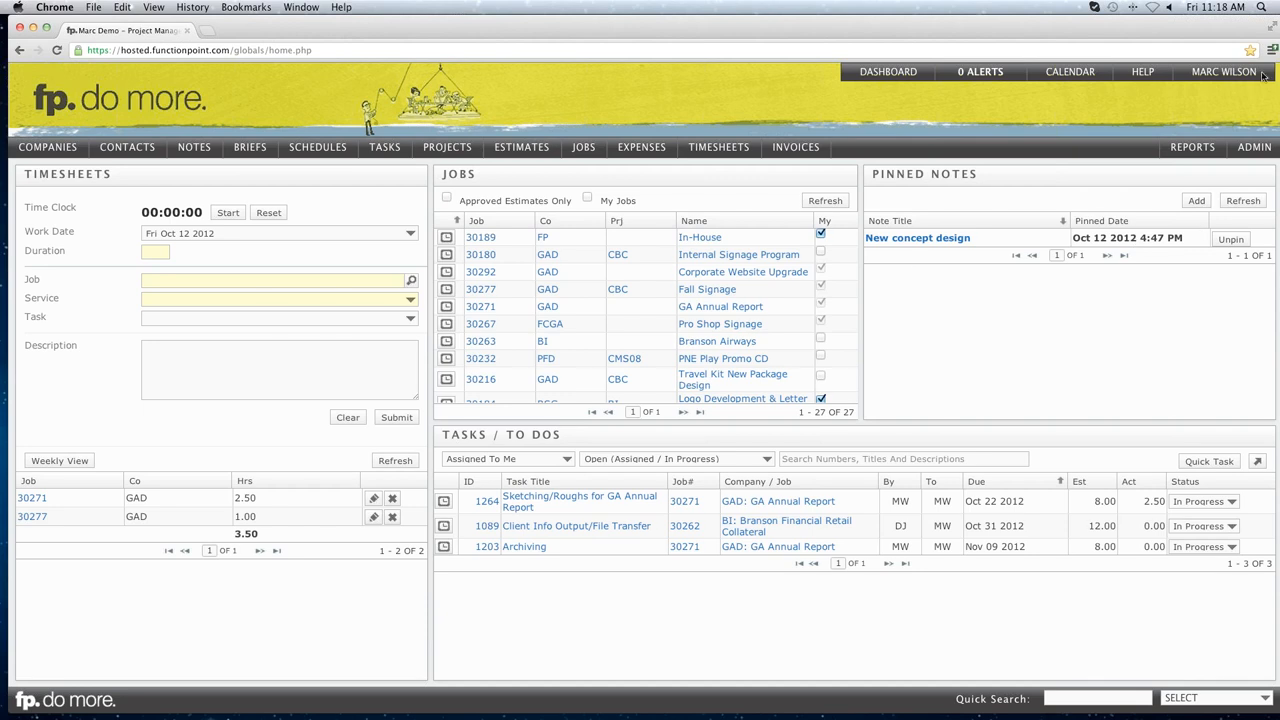
pyautogui.click(1267, 52)
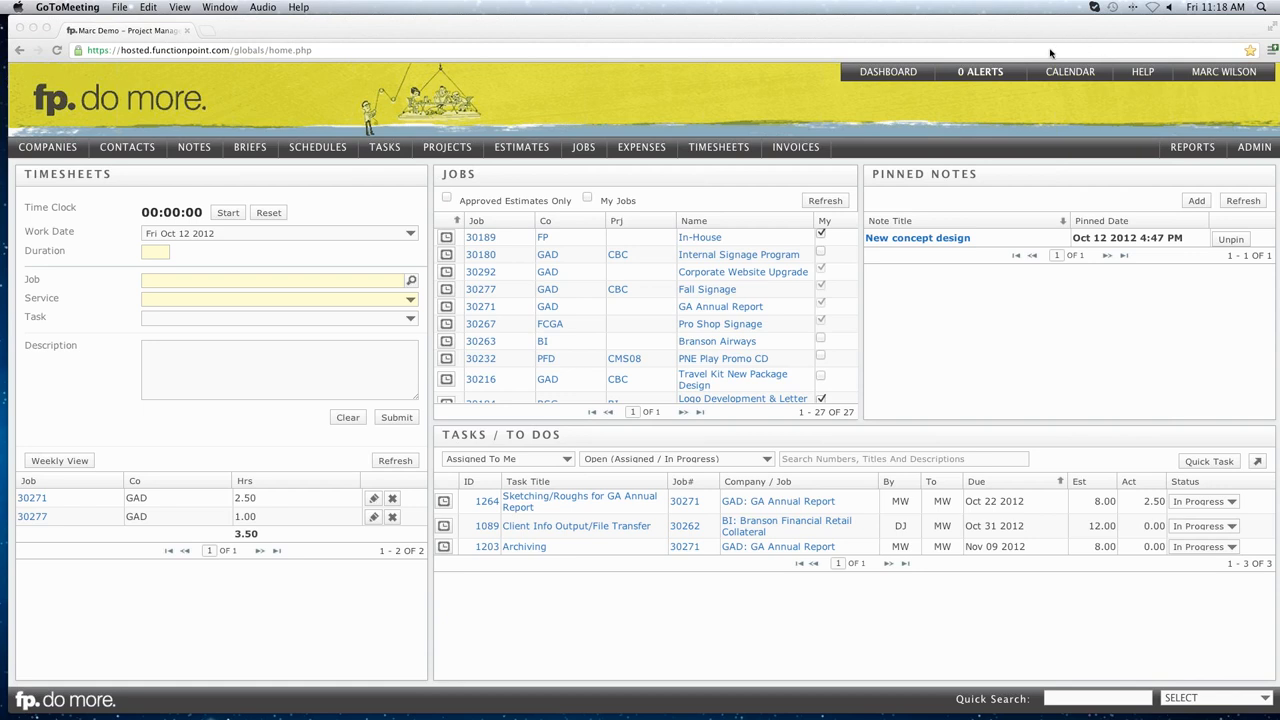
pyautogui.click(765, 98)
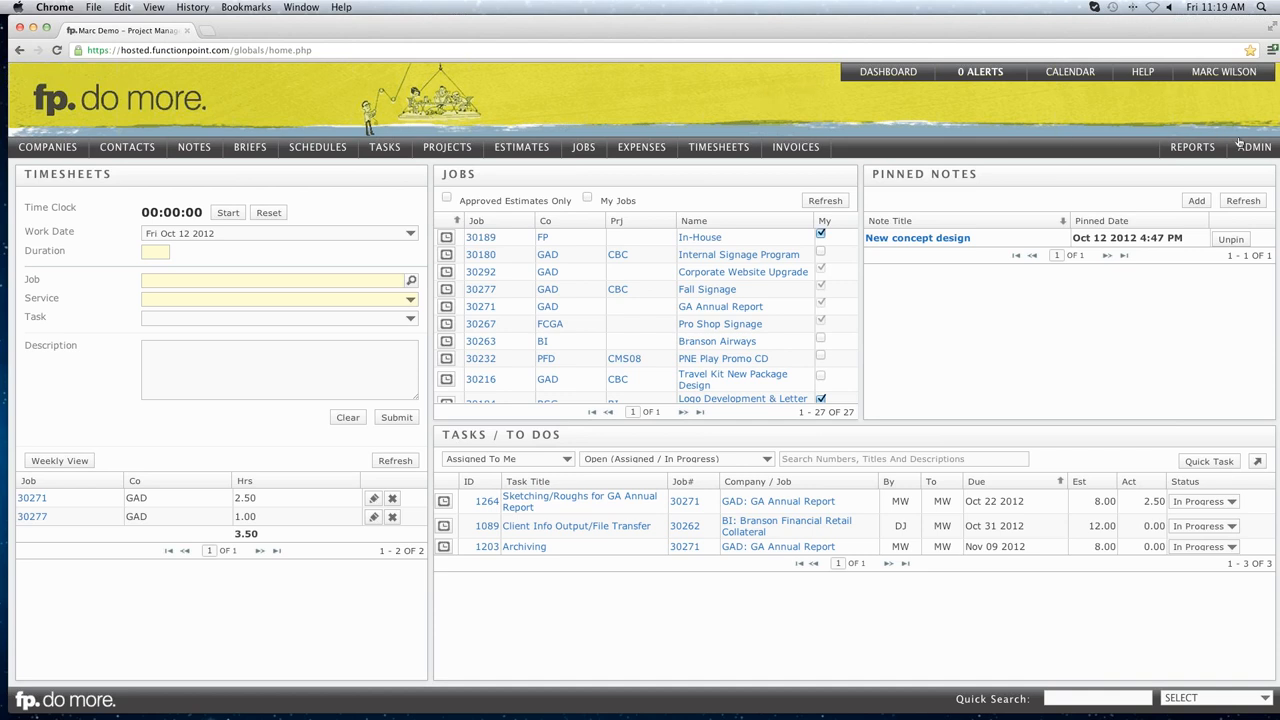
# Resubmit the System Preferences Search settings with Items Per Insert View at 100, then reload.
pyautogui.moveTo(1250, 150)
pyautogui.click(1058, 166)
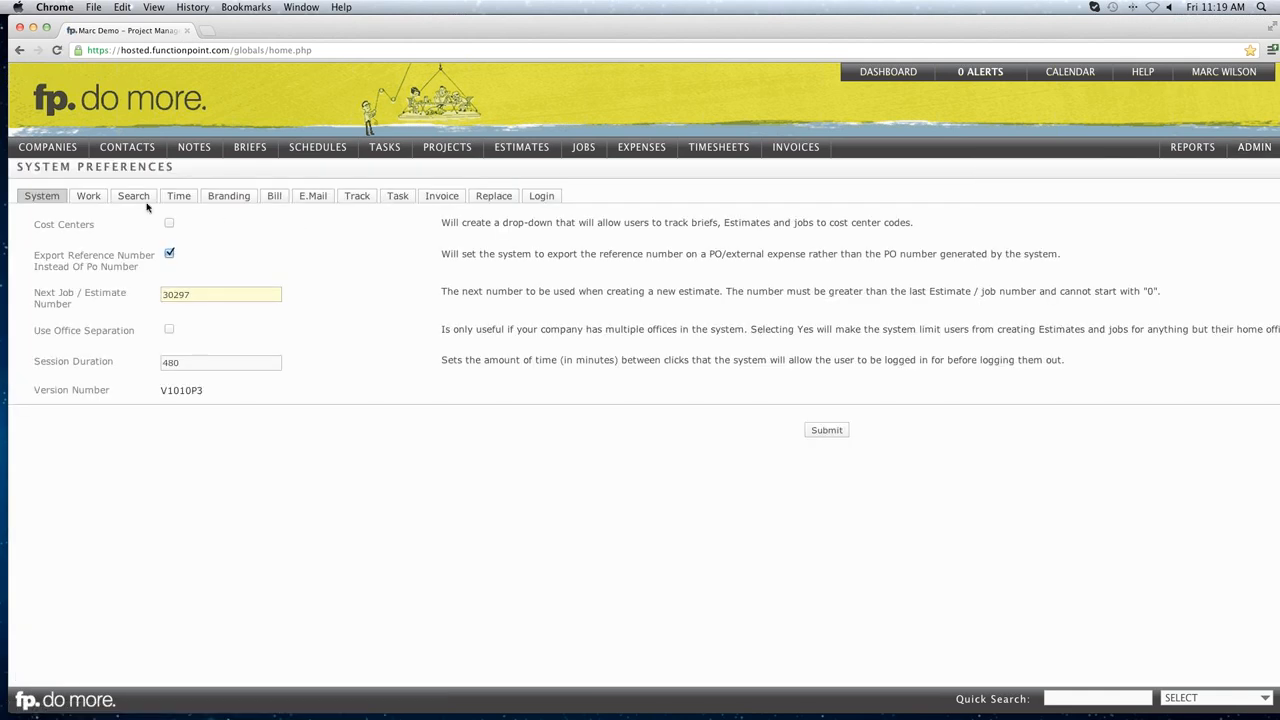
pyautogui.click(142, 200)
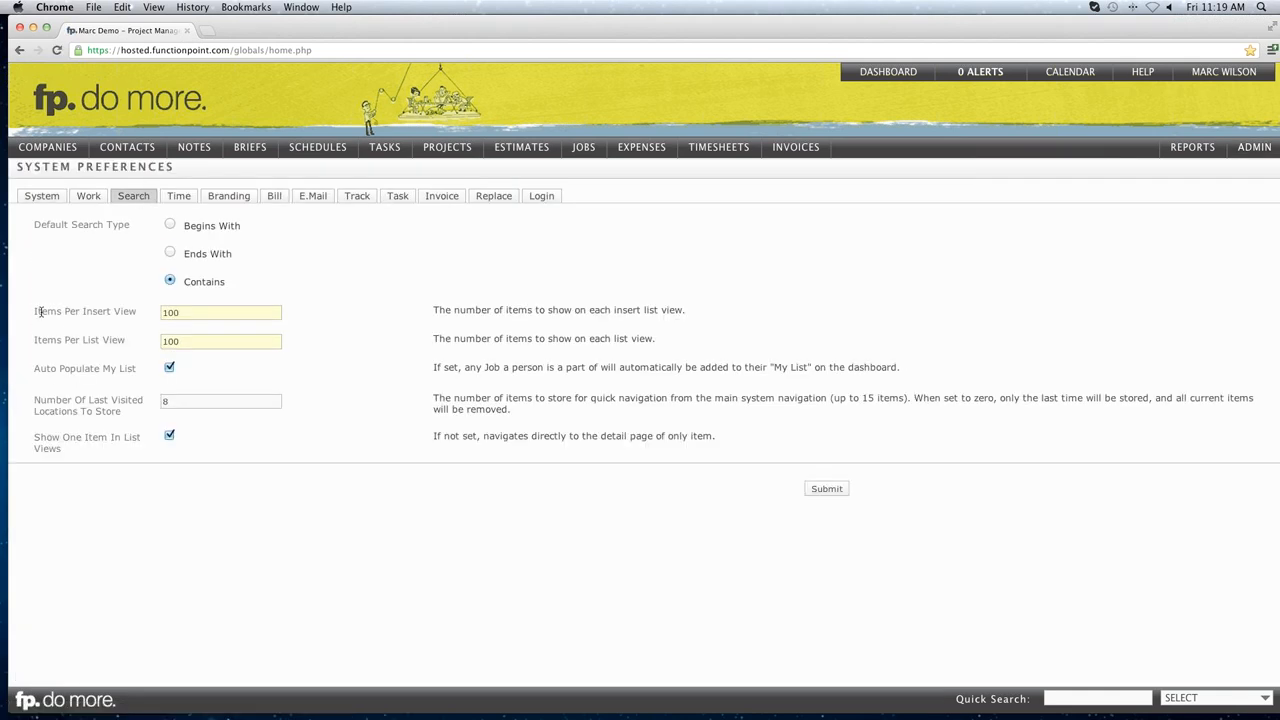
pyautogui.click(178, 312)
pyautogui.doubleClick(178, 312)
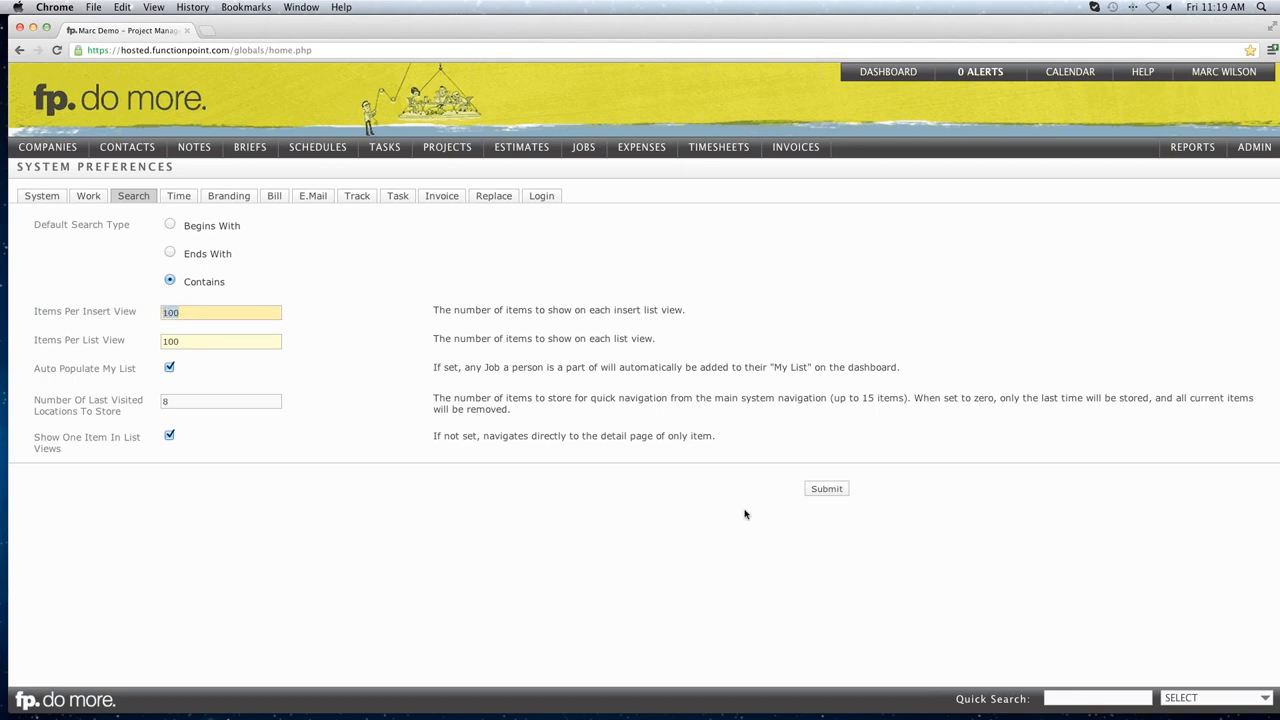
pyautogui.click(826, 492)
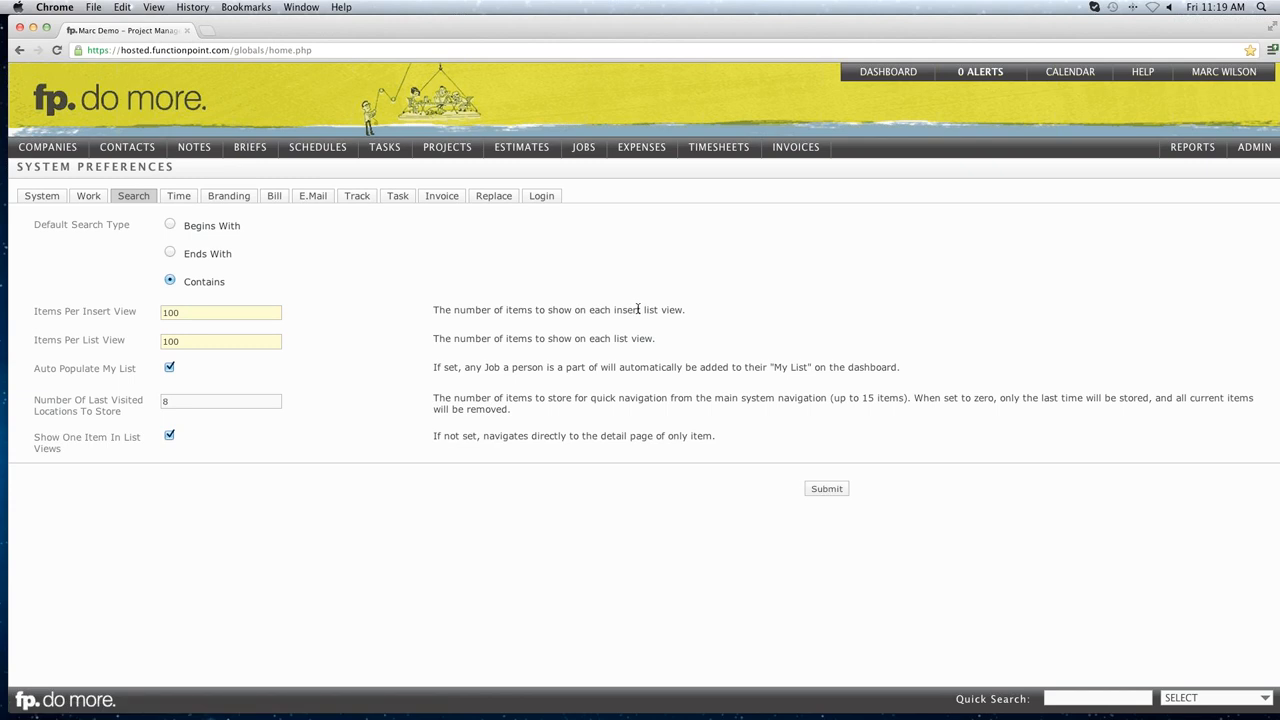
pyautogui.click(58, 52)
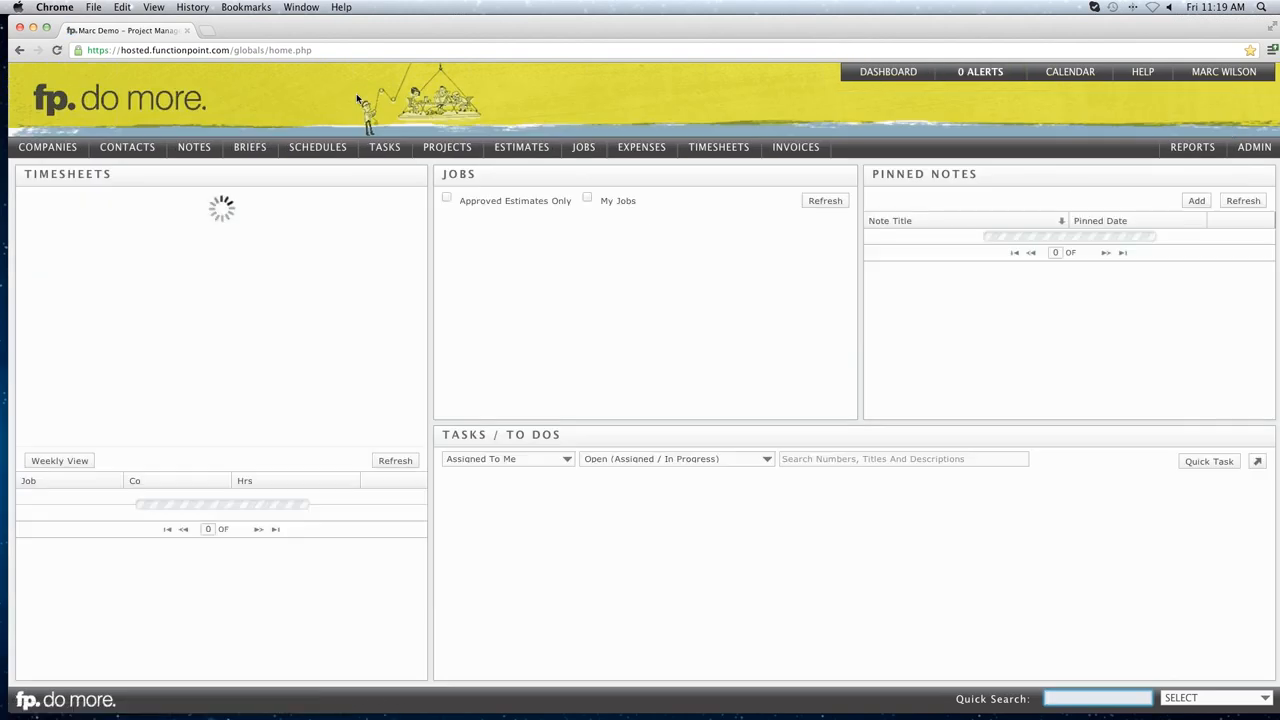
# Reload the dashboard, check the 1 - 27 of 27 job count, and choose Dashboard > Large Jobs List.
pyautogui.press('super+r')
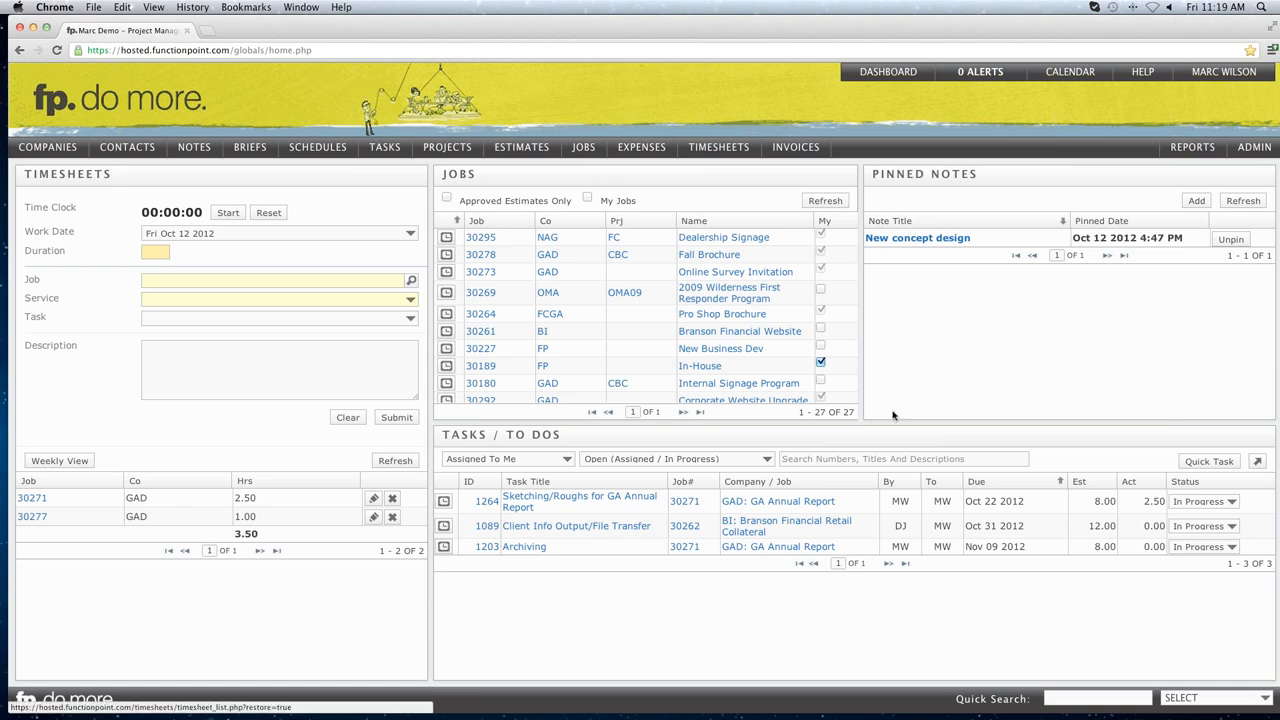
pyautogui.moveTo(799, 411); pyautogui.dragTo(848, 412)
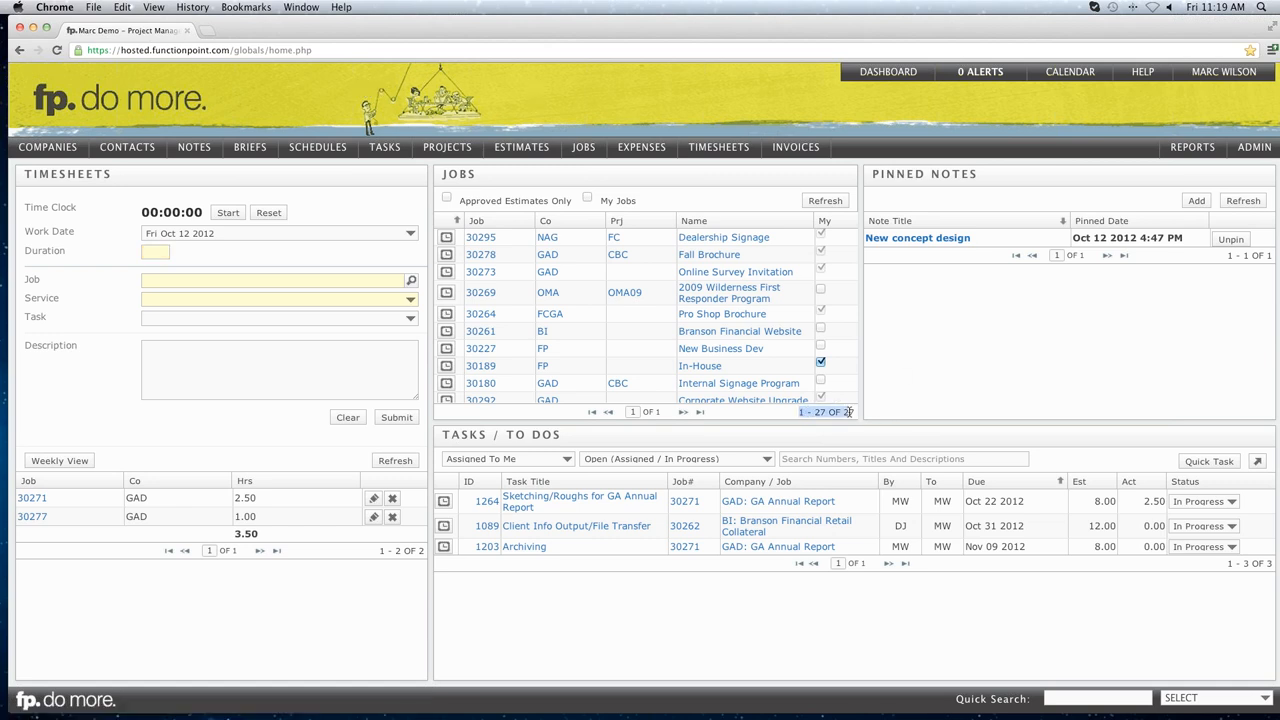
pyautogui.click(847, 411)
pyautogui.moveTo(881, 77)
pyautogui.click(876, 151)
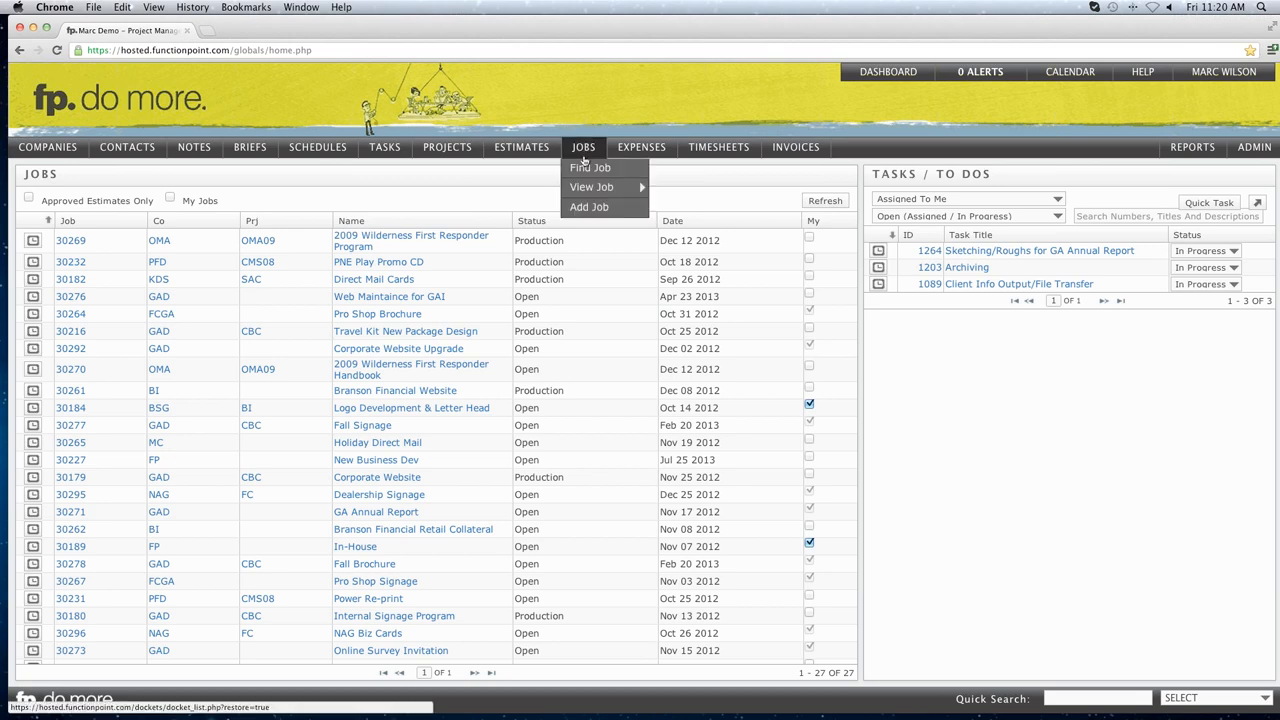
# In Find Job, turn on Editable List and run Find Active.
pyautogui.click(583, 169)
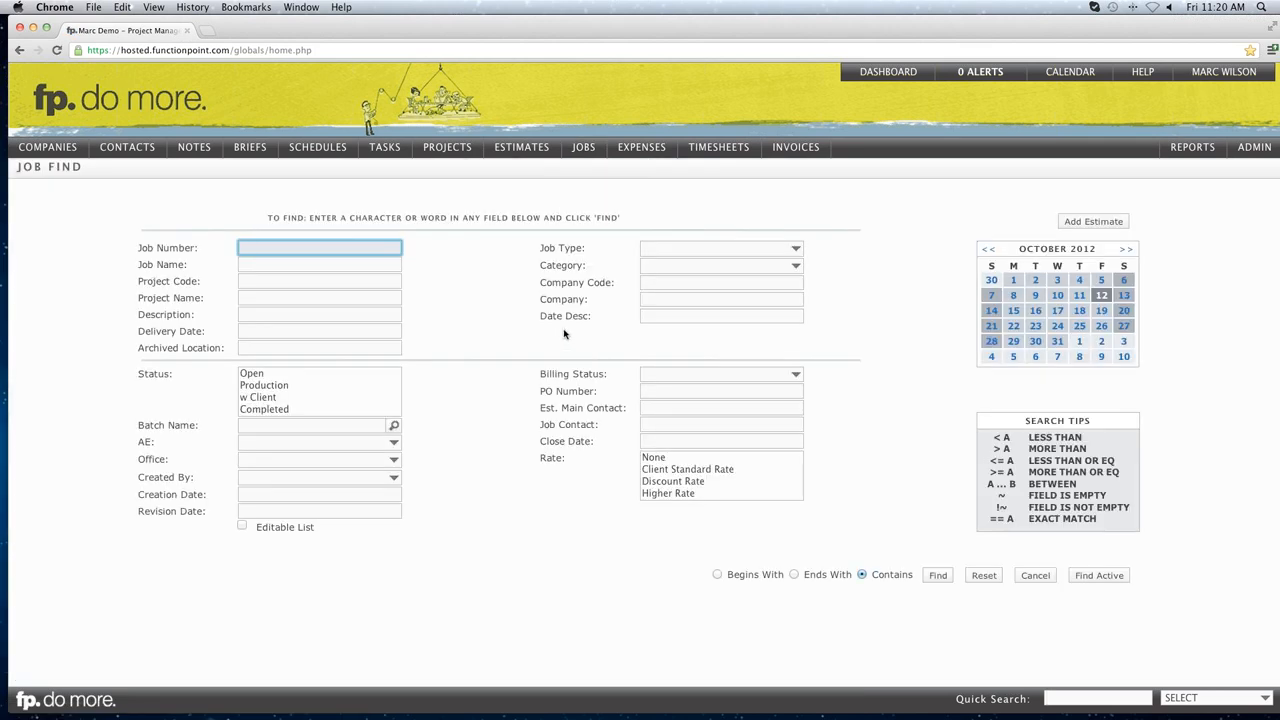
pyautogui.click(564, 332)
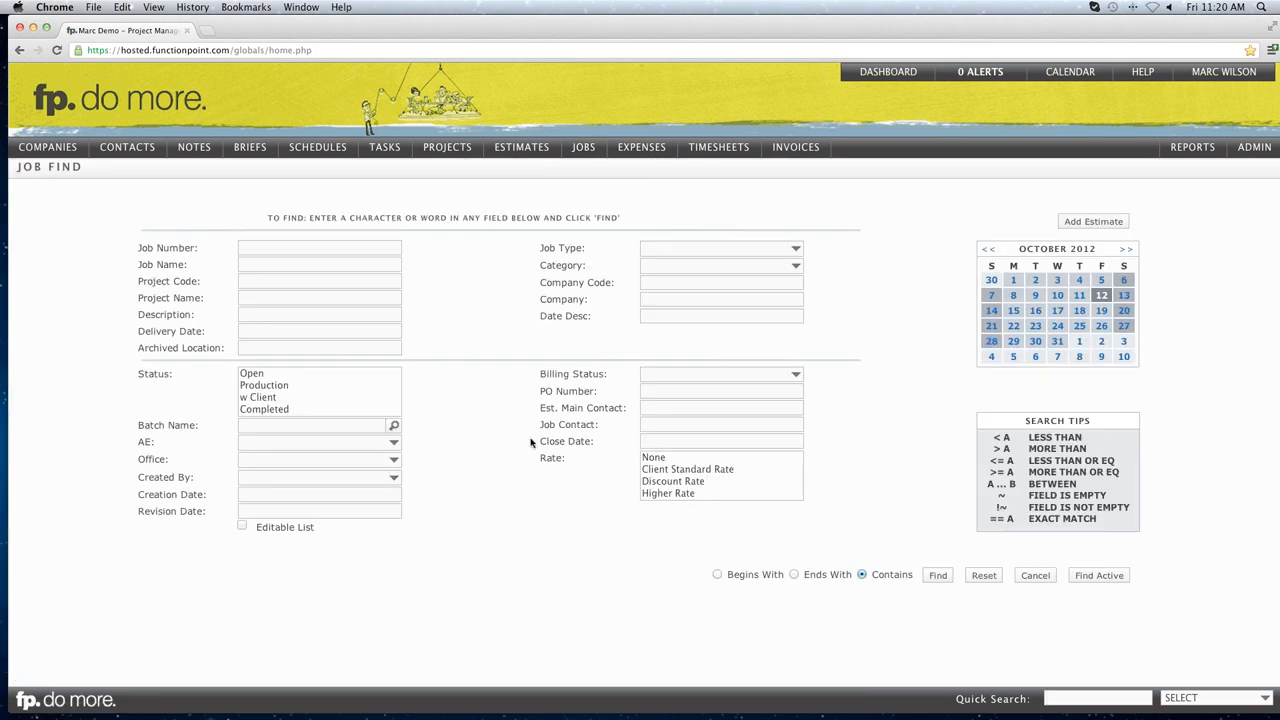
pyautogui.click(242, 525)
pyautogui.moveTo(256, 528); pyautogui.dragTo(310, 527)
pyautogui.click(310, 527)
pyautogui.click(1097, 578)
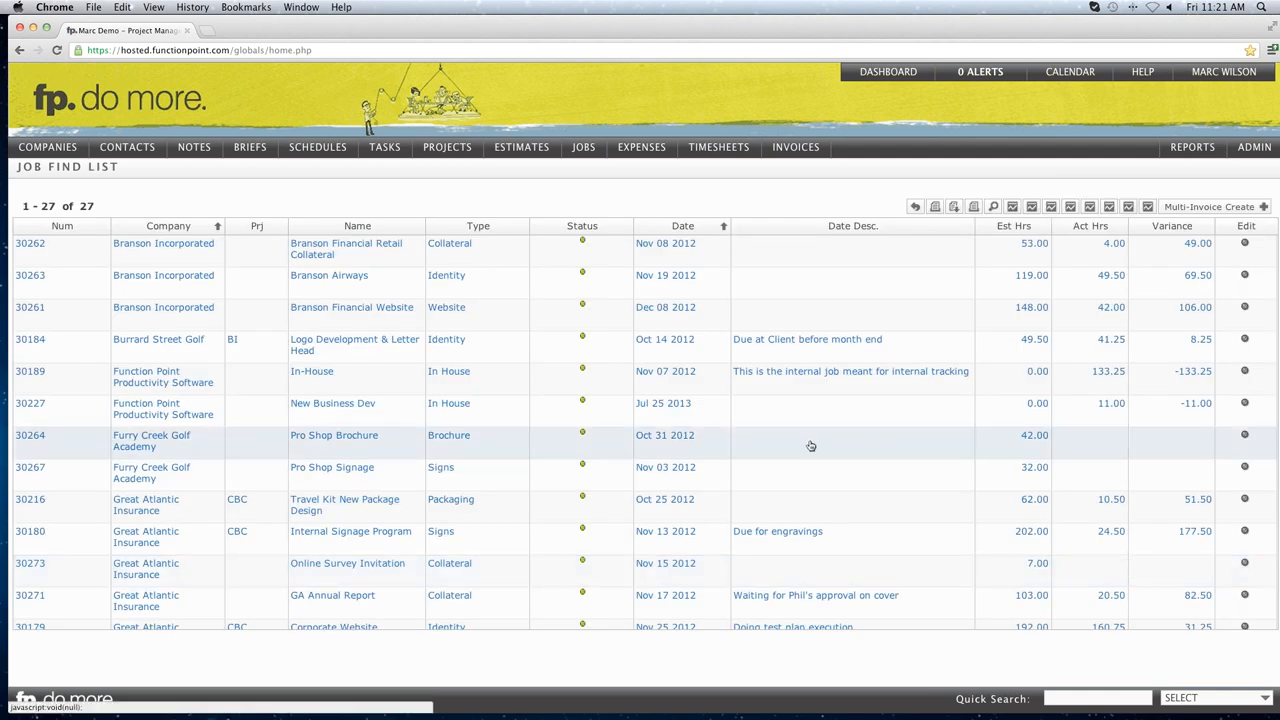
# Give job 30264 the date description 'Comment on the status of a job' and status Production.
pyautogui.click(740, 435)
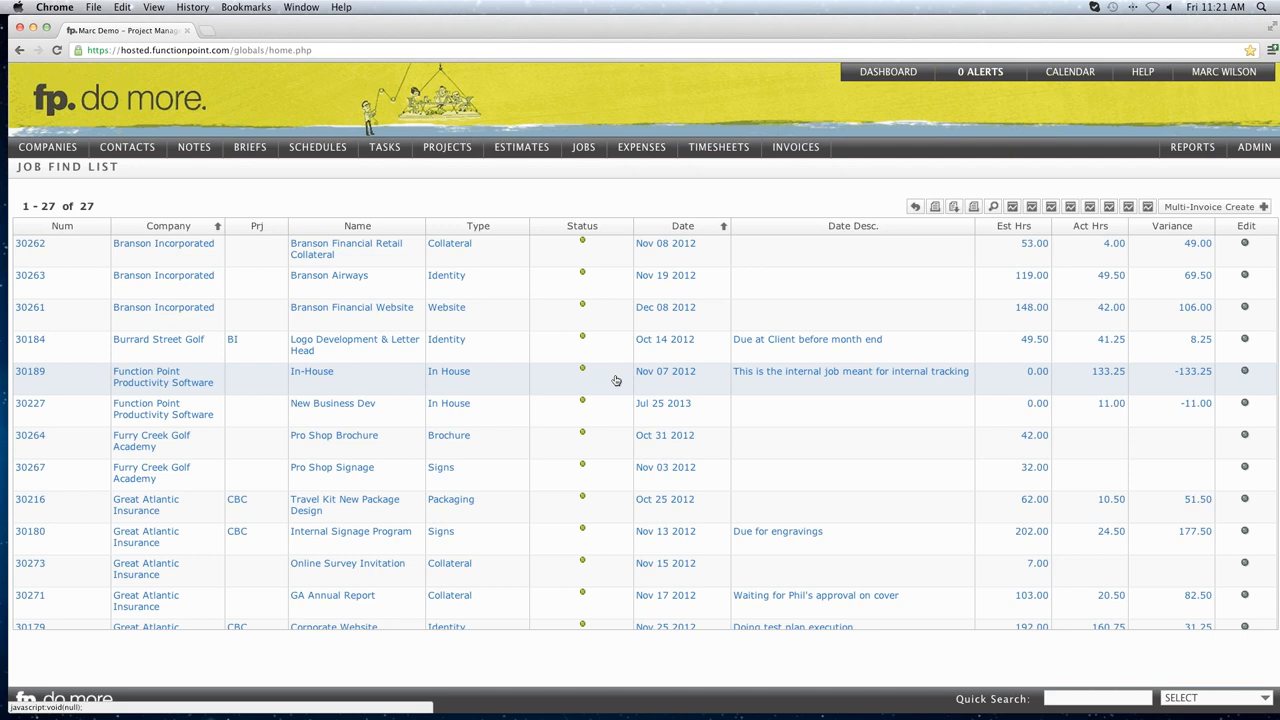
pyautogui.click(616, 380)
pyautogui.click(615, 373)
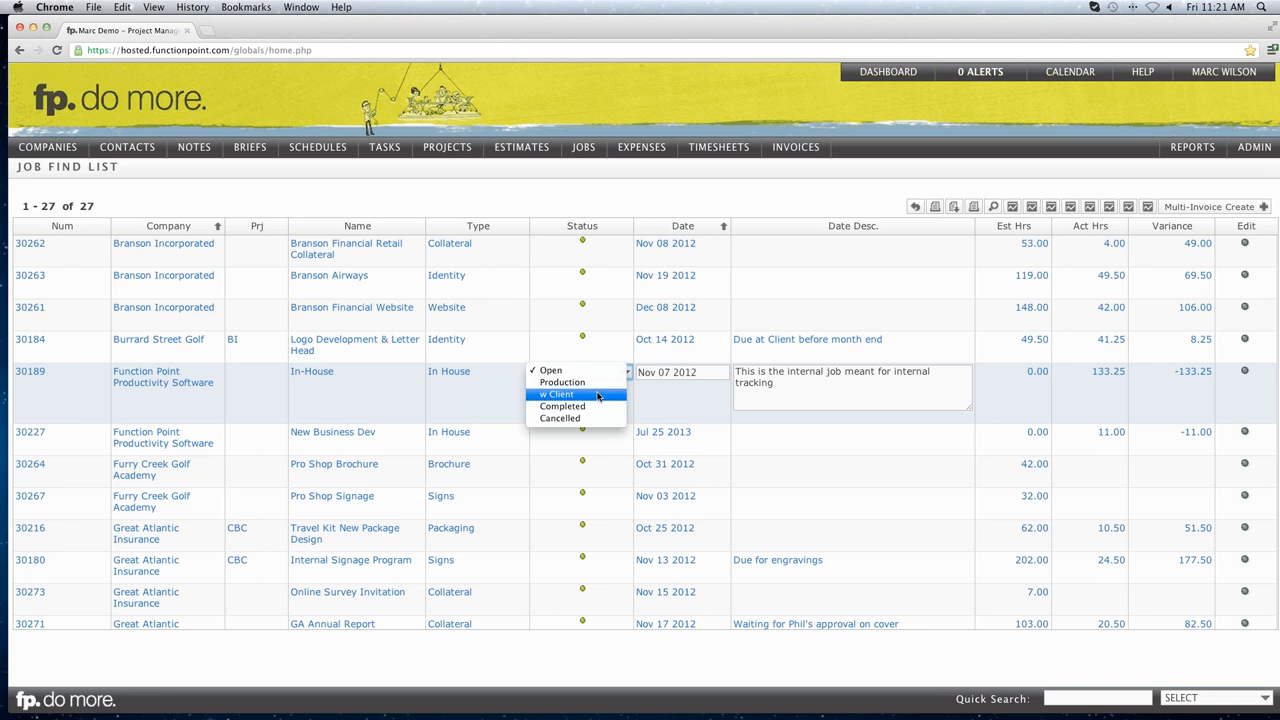
pyautogui.click(862, 392)
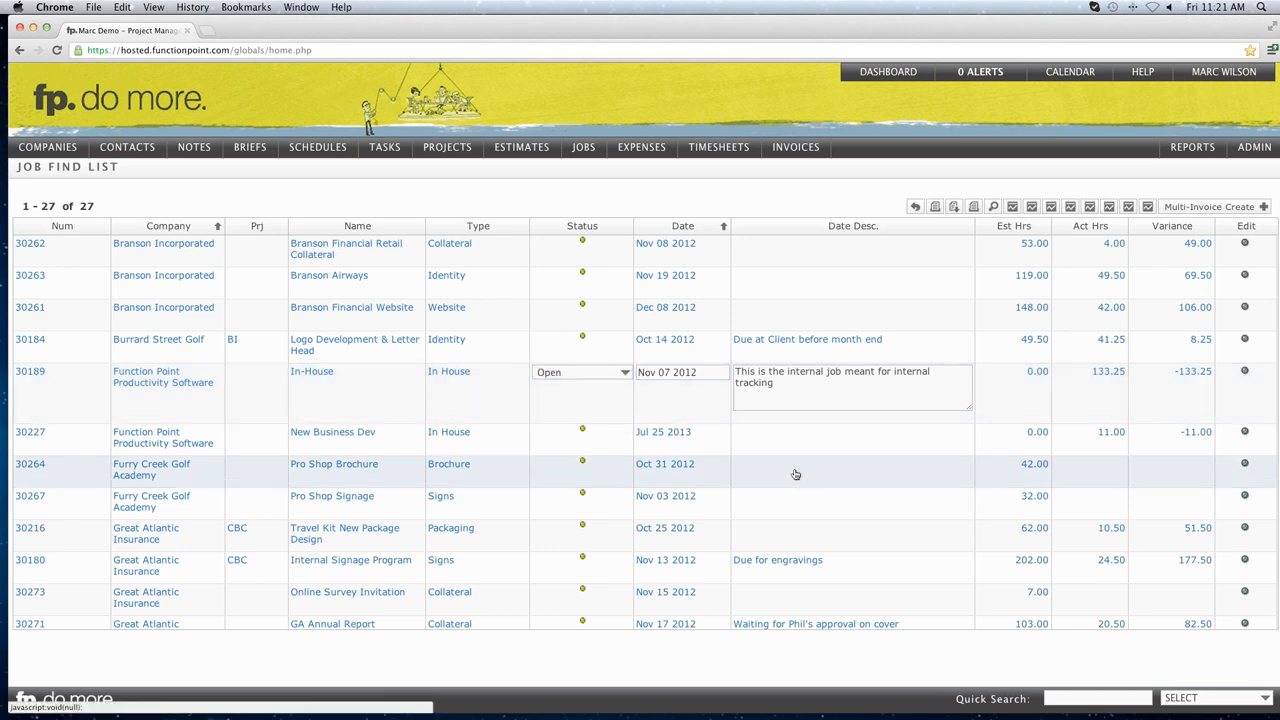
pyautogui.click(800, 466)
pyautogui.write('Comme')
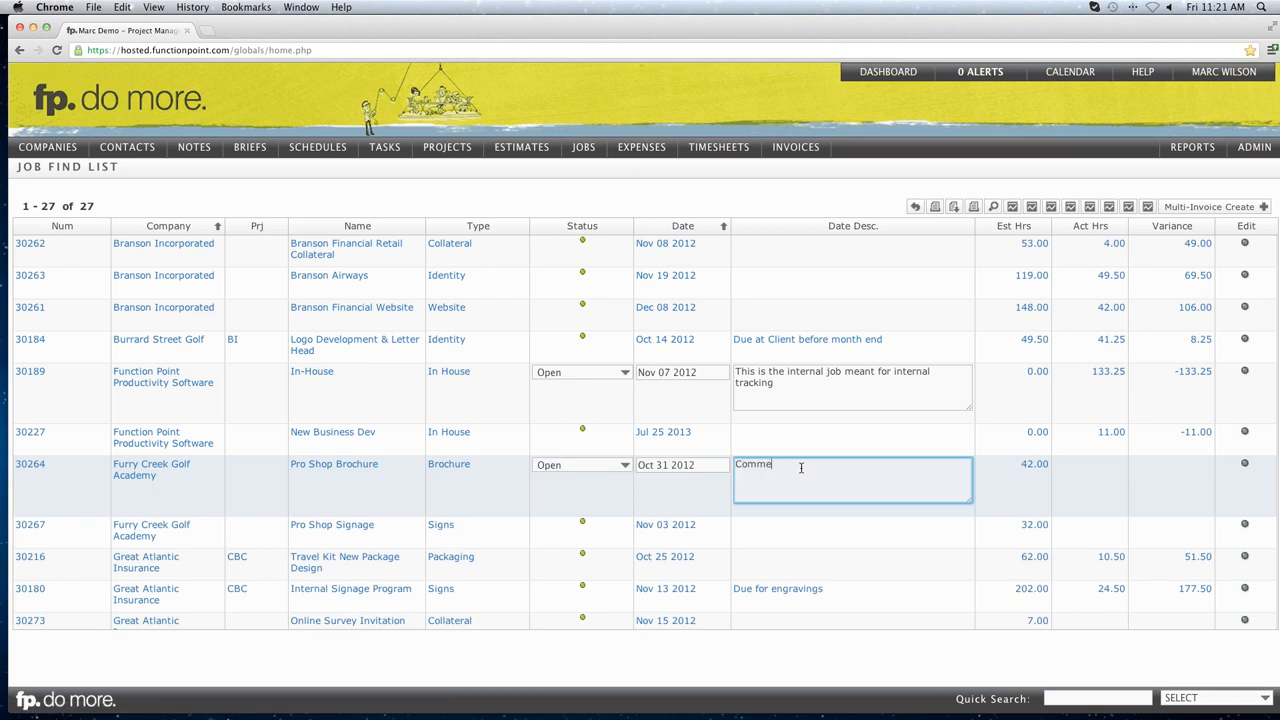
pyautogui.write('nt on the status of a job')
pyautogui.click(602, 471)
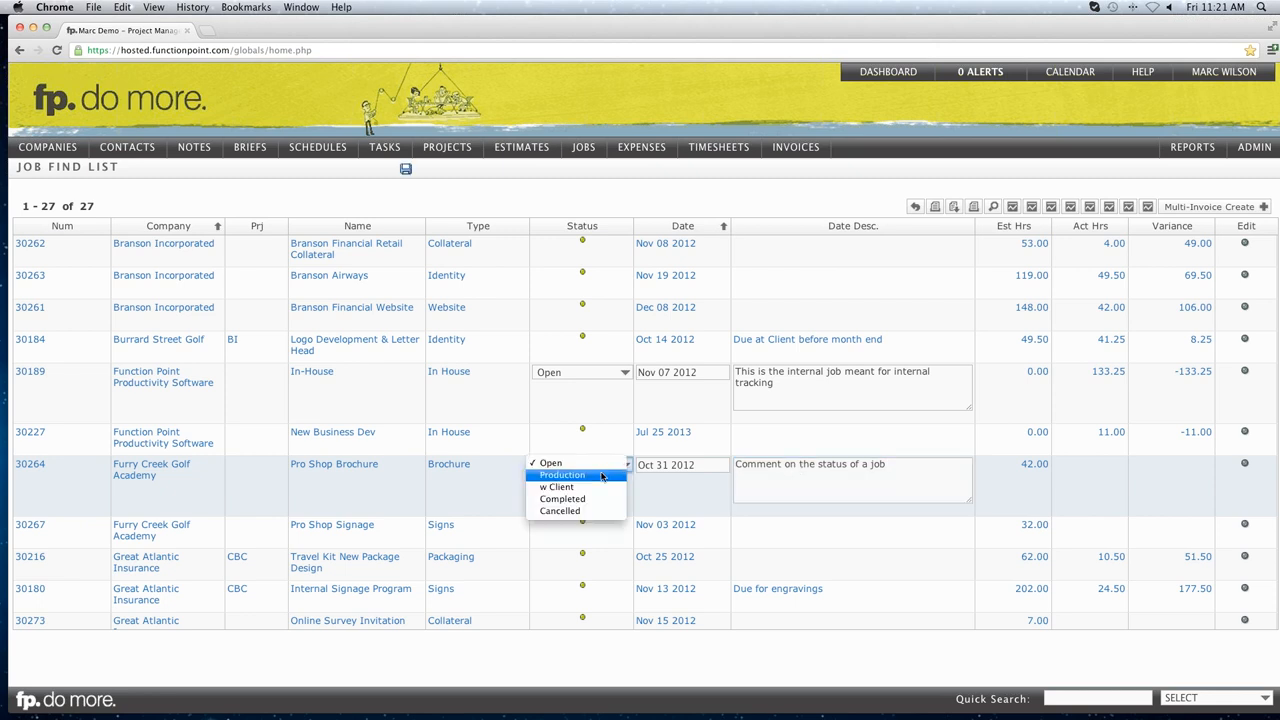
pyautogui.press('Escape')
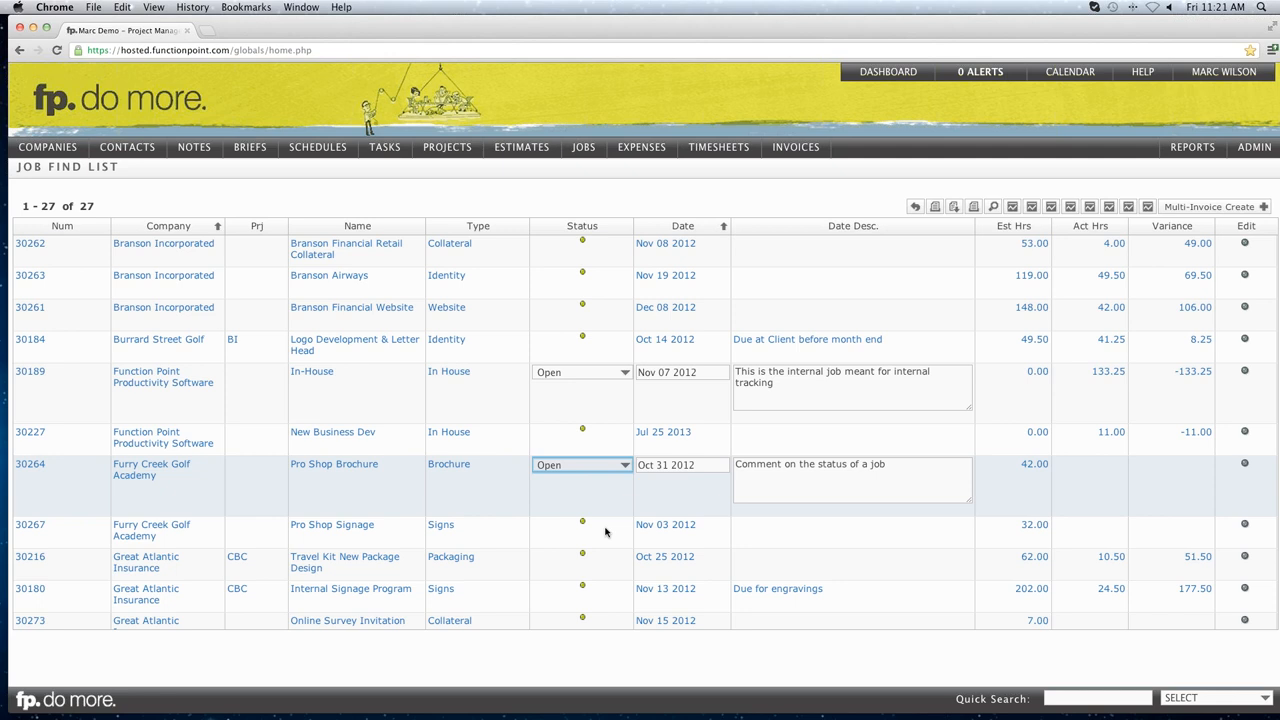
pyautogui.click(605, 532)
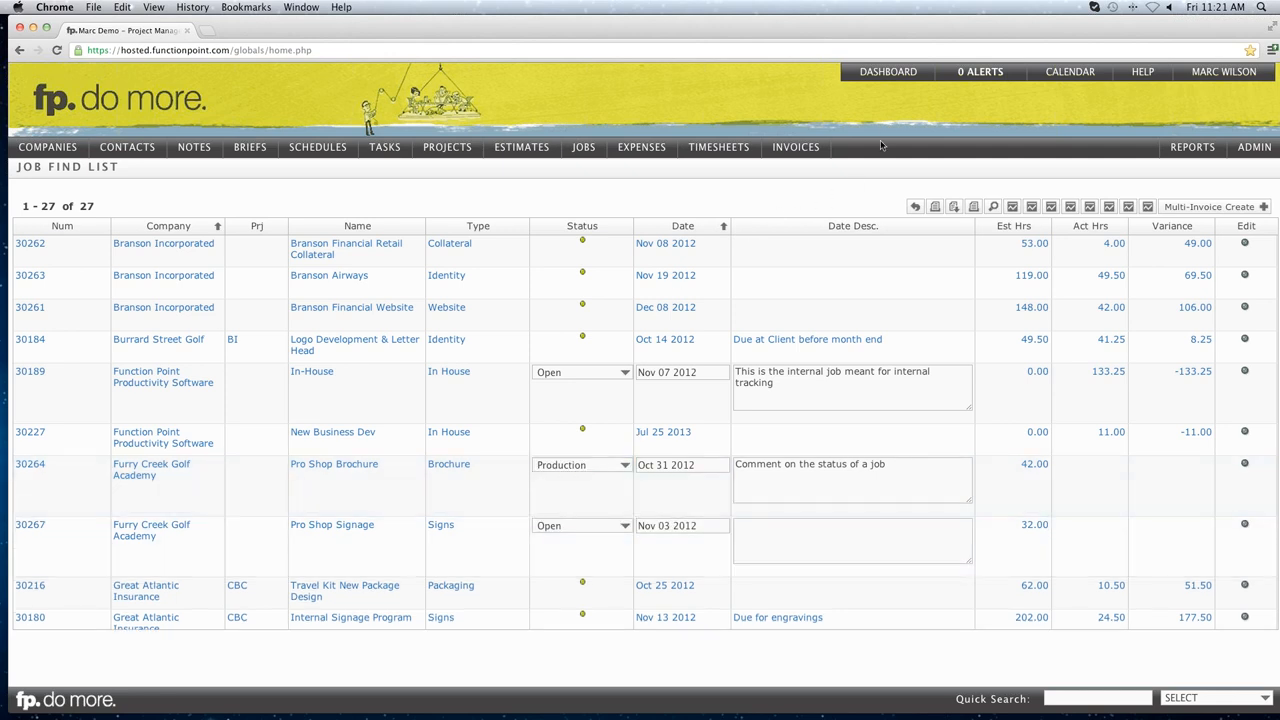
pyautogui.moveTo(880, 73)
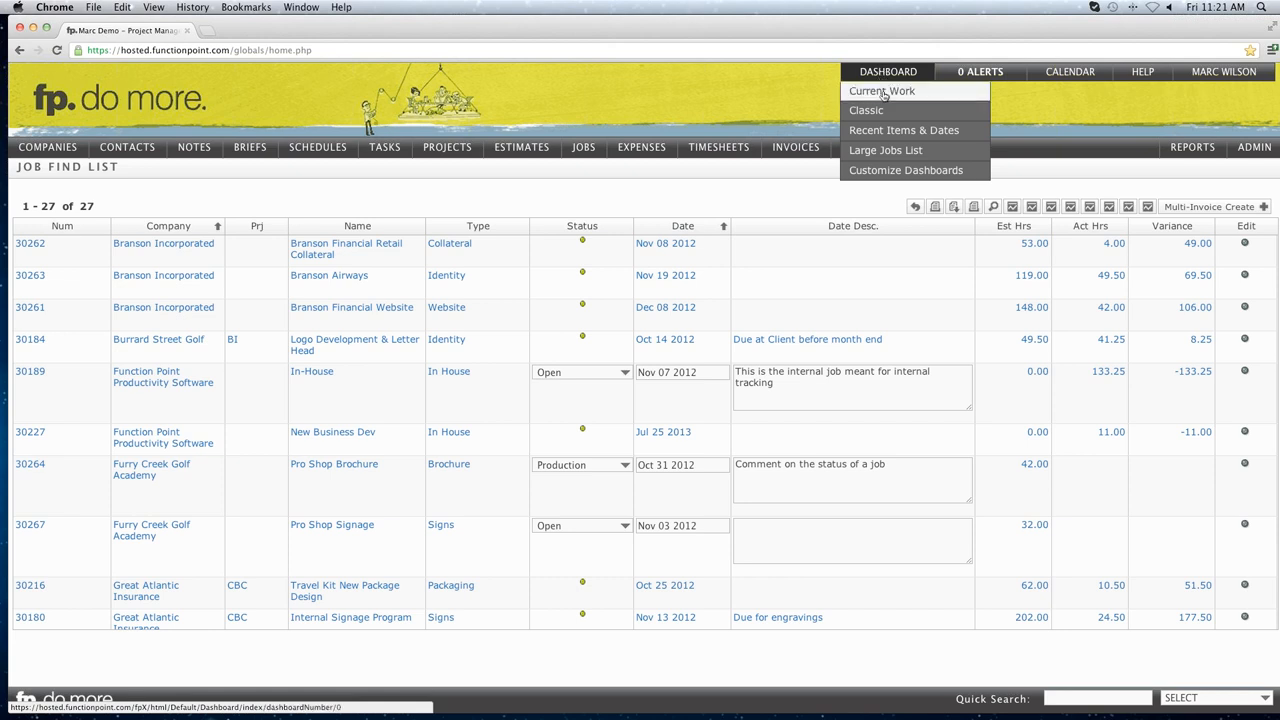
# Switch the home page to the Recent Items & Dates dashboard, then go back to GoToMeeting.
pyautogui.click(896, 135)
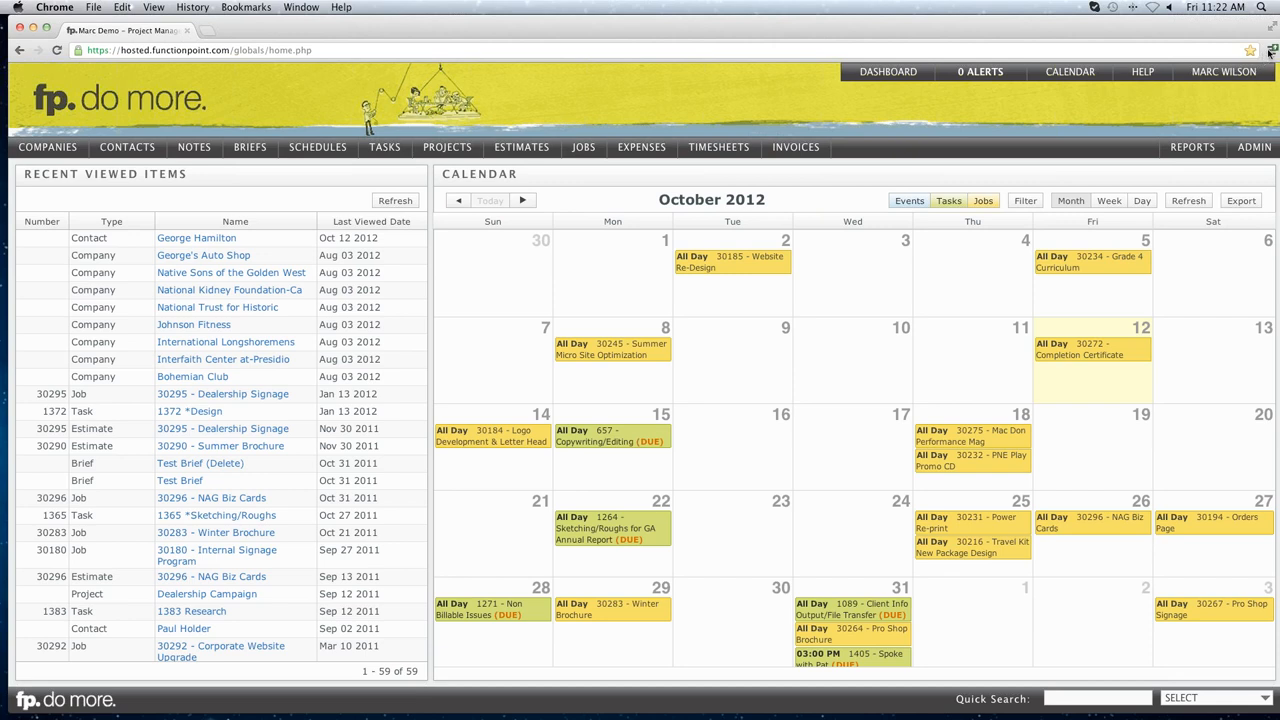
pyautogui.click(1271, 54)
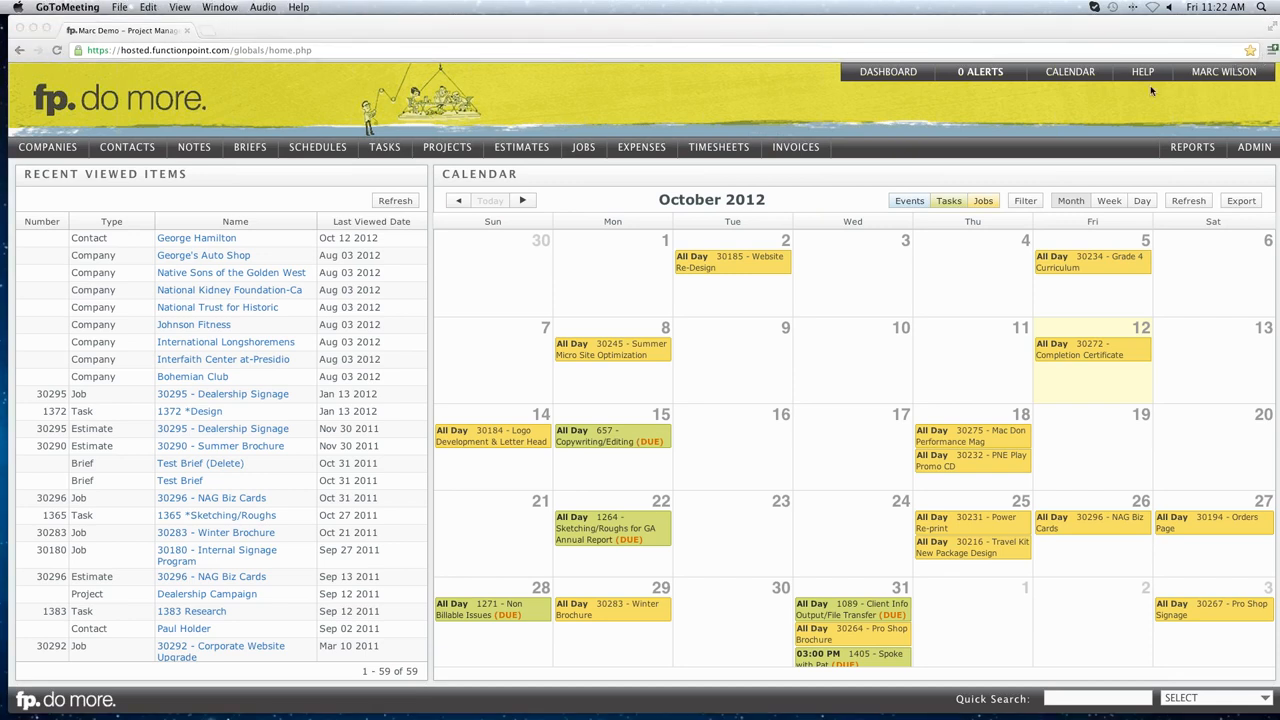